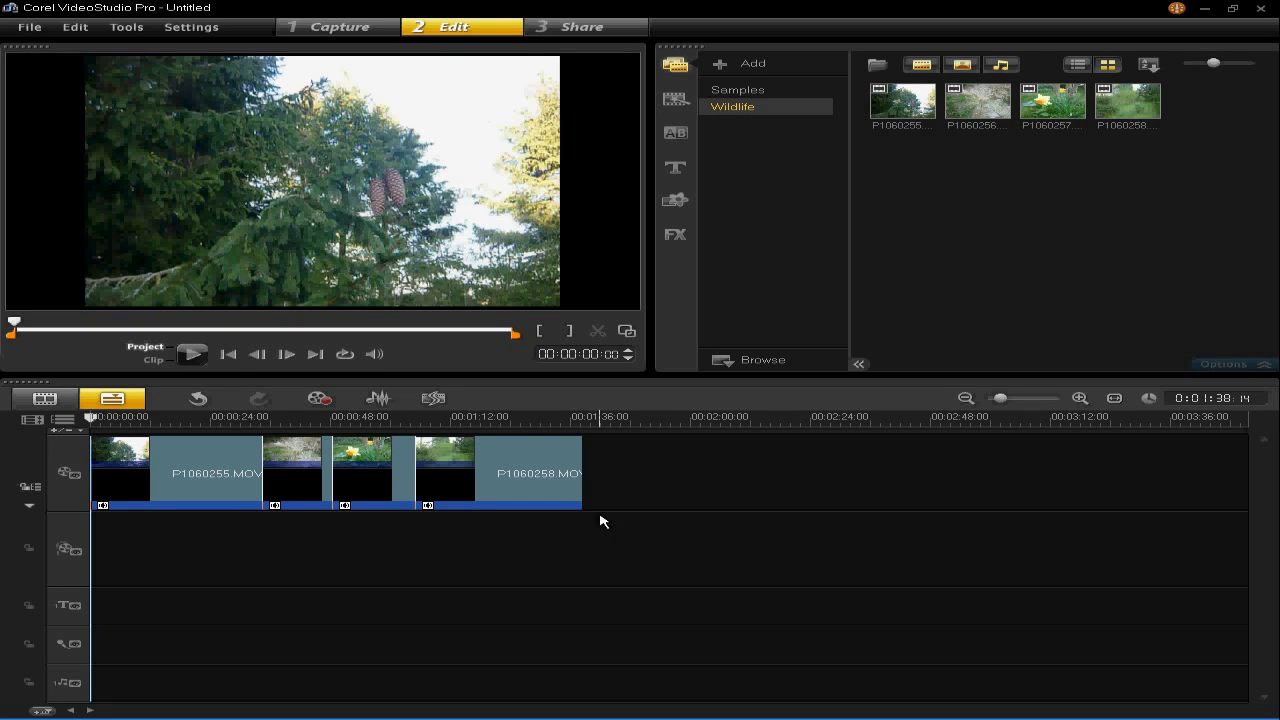
Save the project as "wildlife" in the My Projects folder
click(30, 28)
click(50, 110)
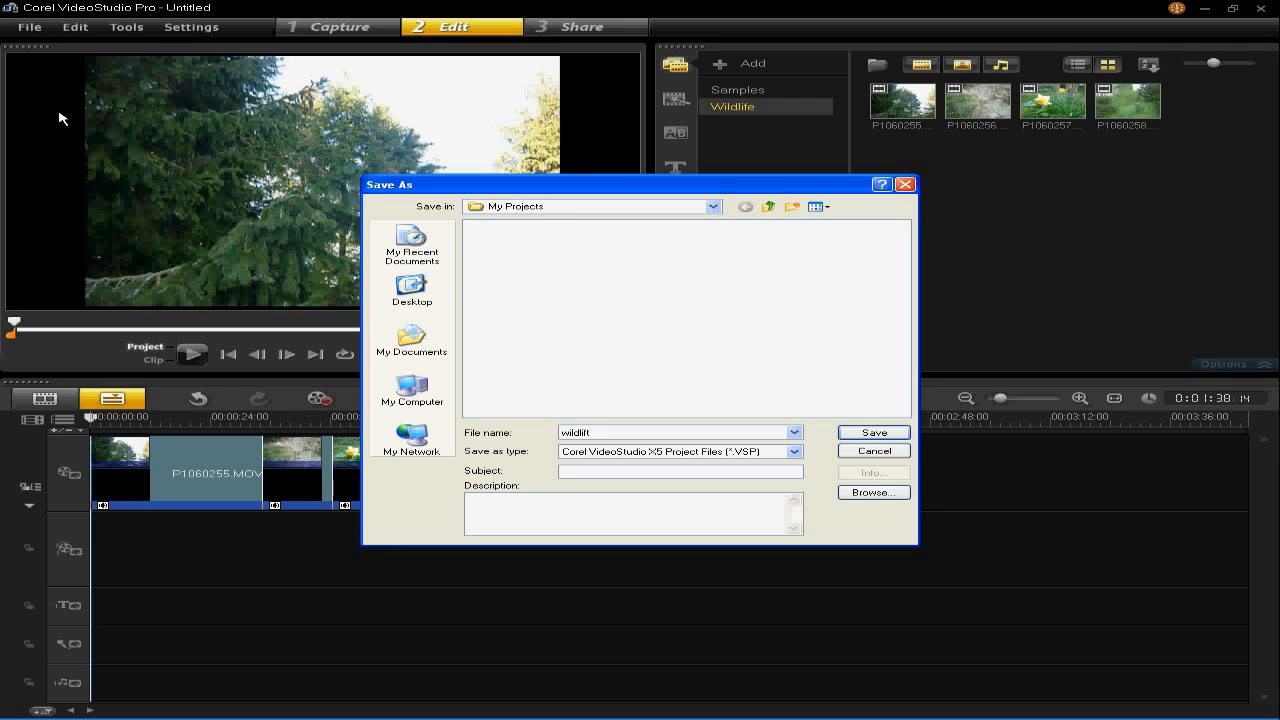
key(Return)
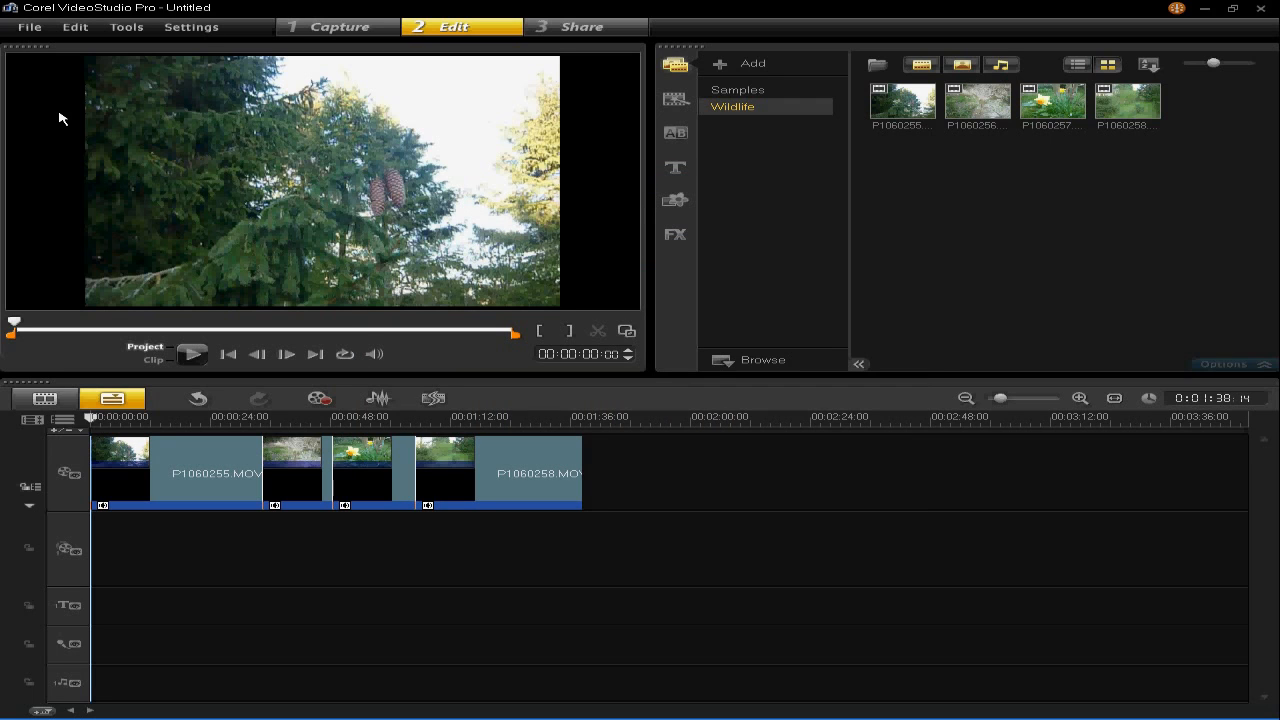
Set the automatic save interval to 5 minutes in the program preferences
click(193, 28)
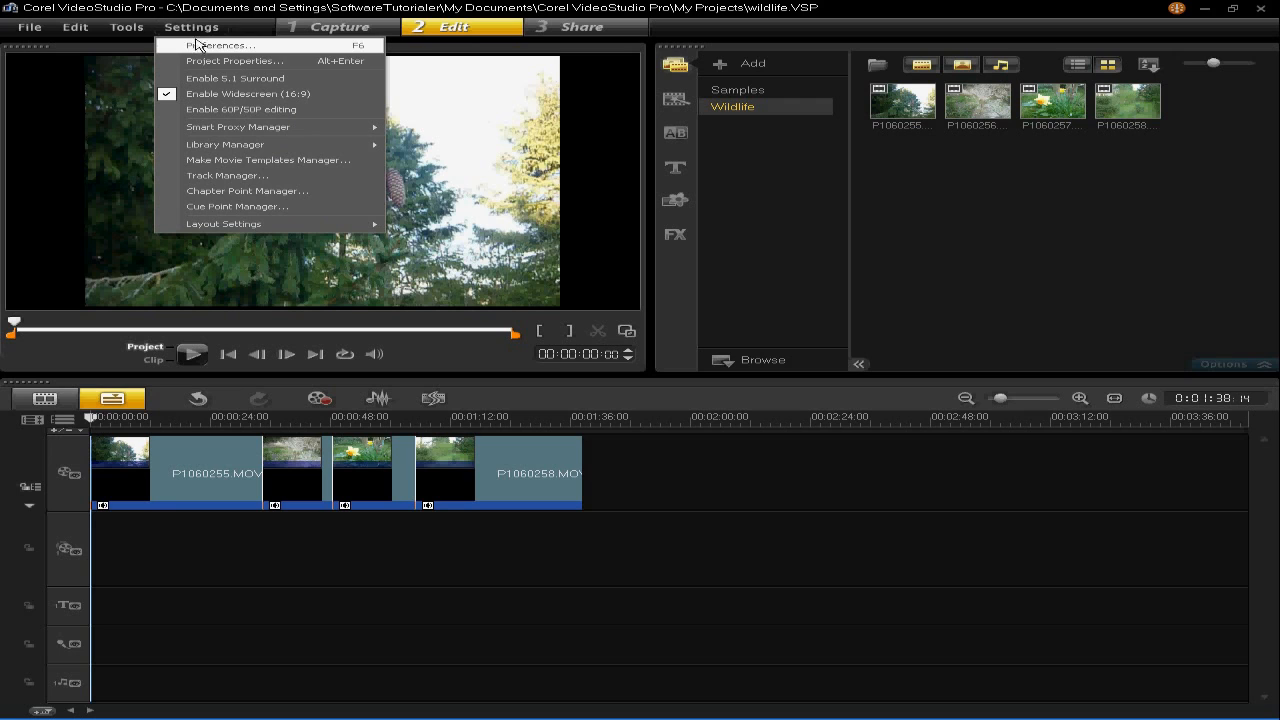
click(199, 47)
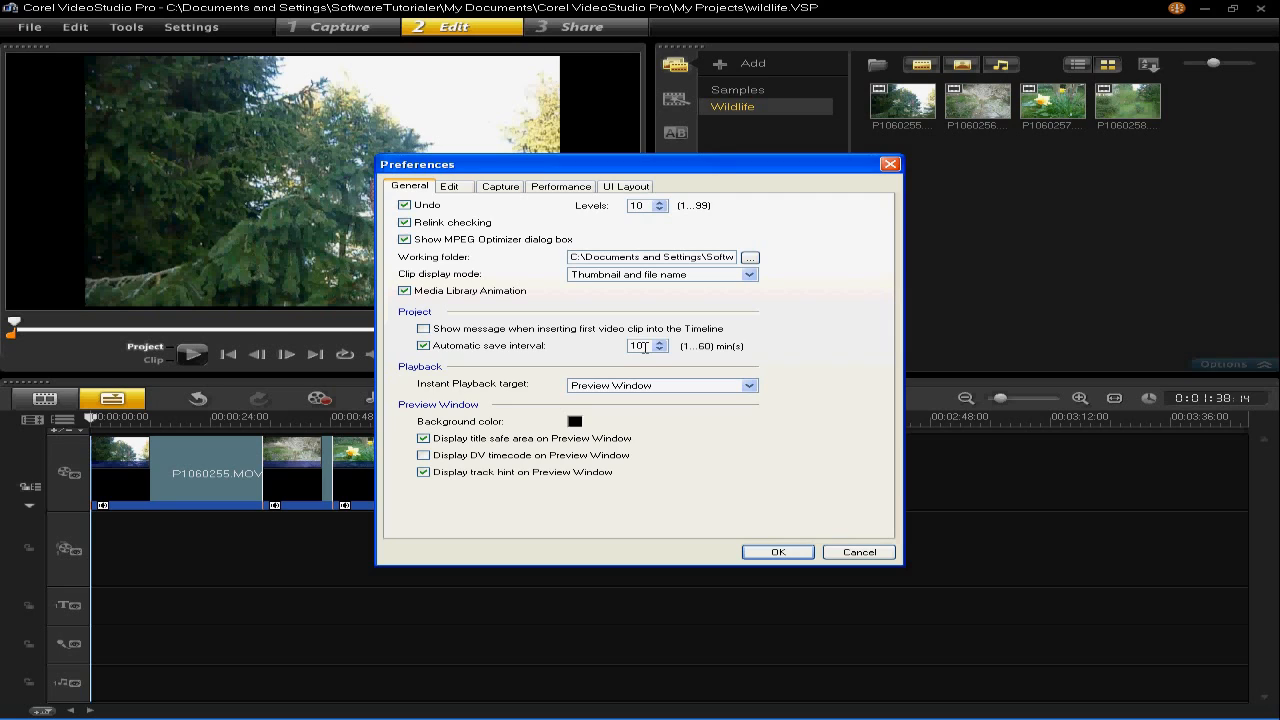
drag(644, 346, 620, 352)
text(5)
click(780, 553)
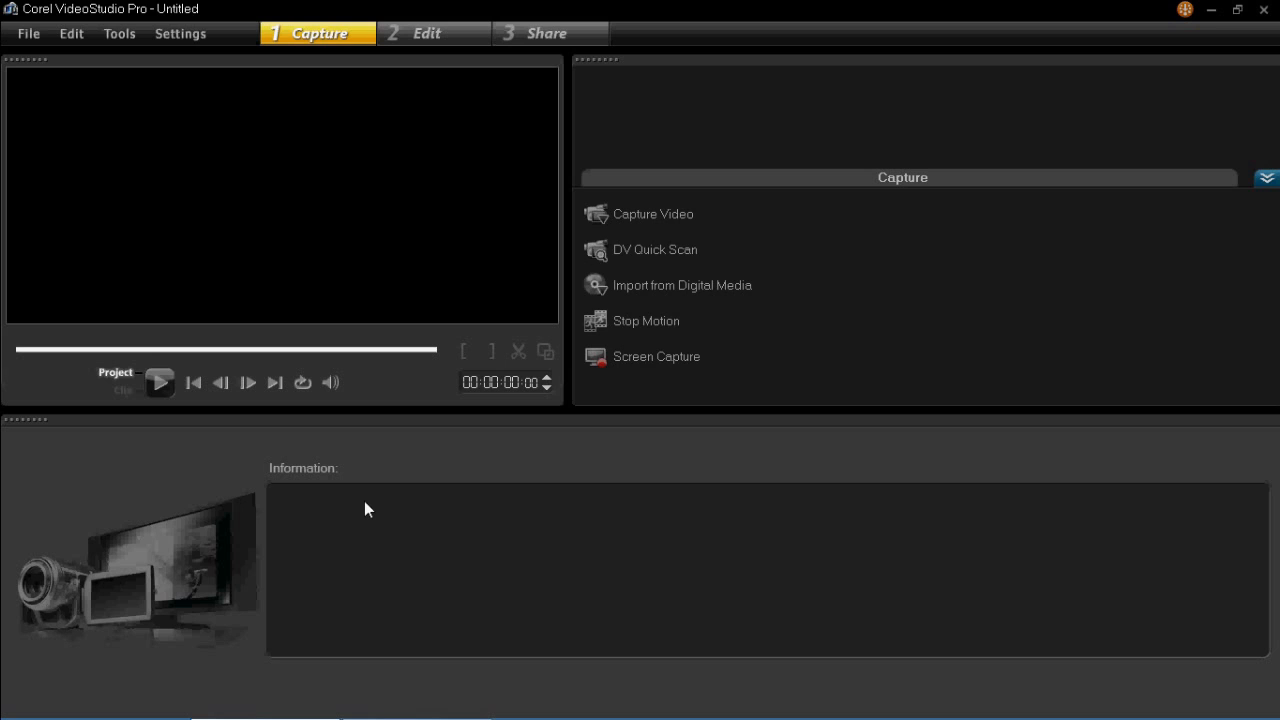
Choose F/X - Arrows as the default transition effect in the editing preferences
click(184, 31)
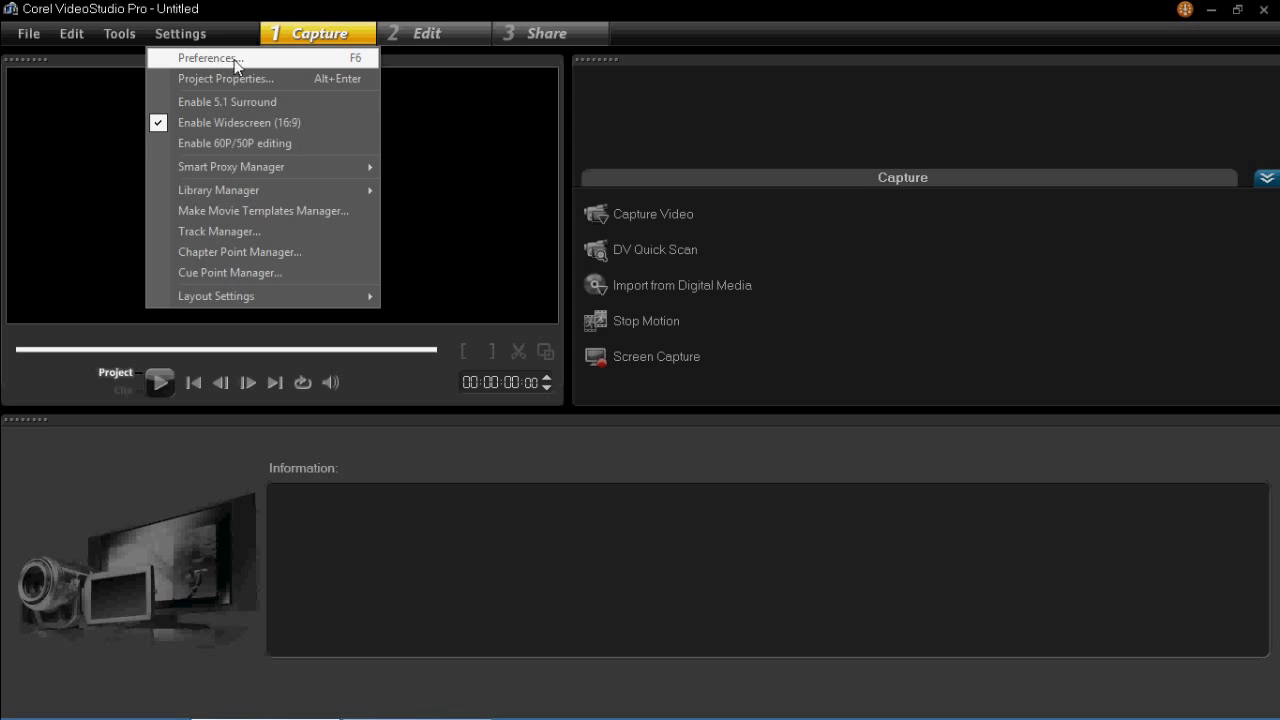
click(338, 60)
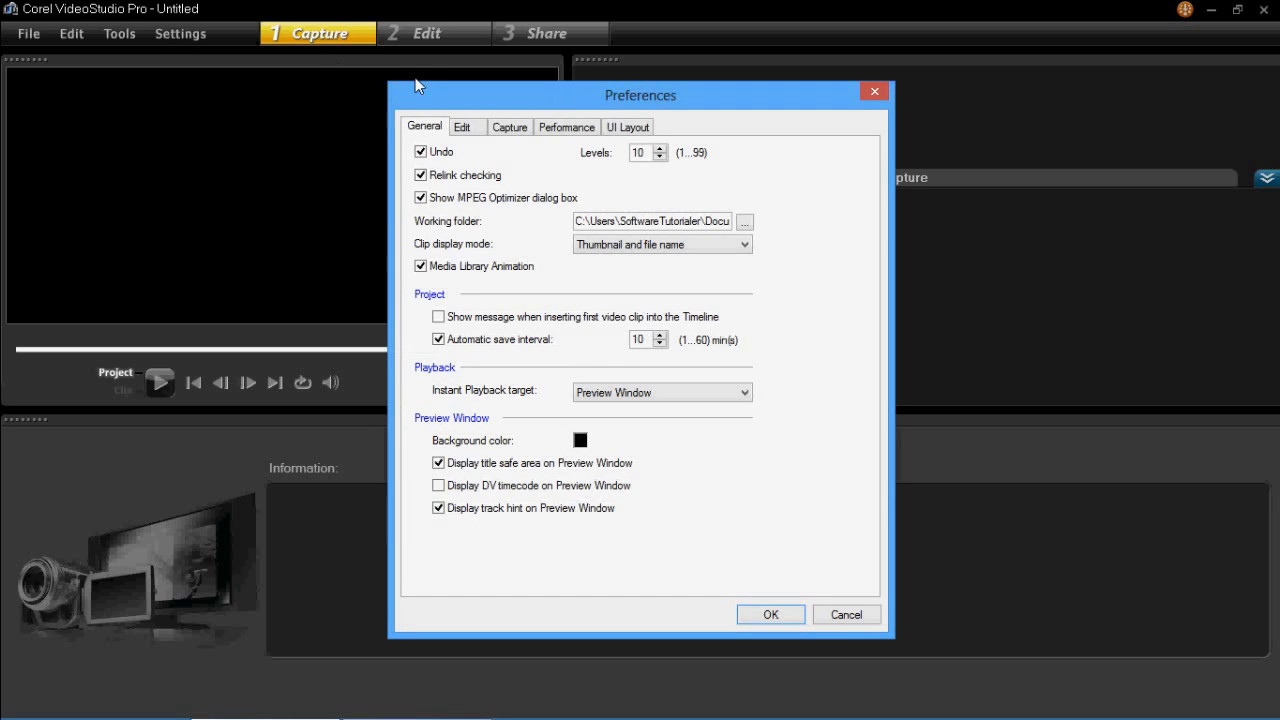
click(464, 129)
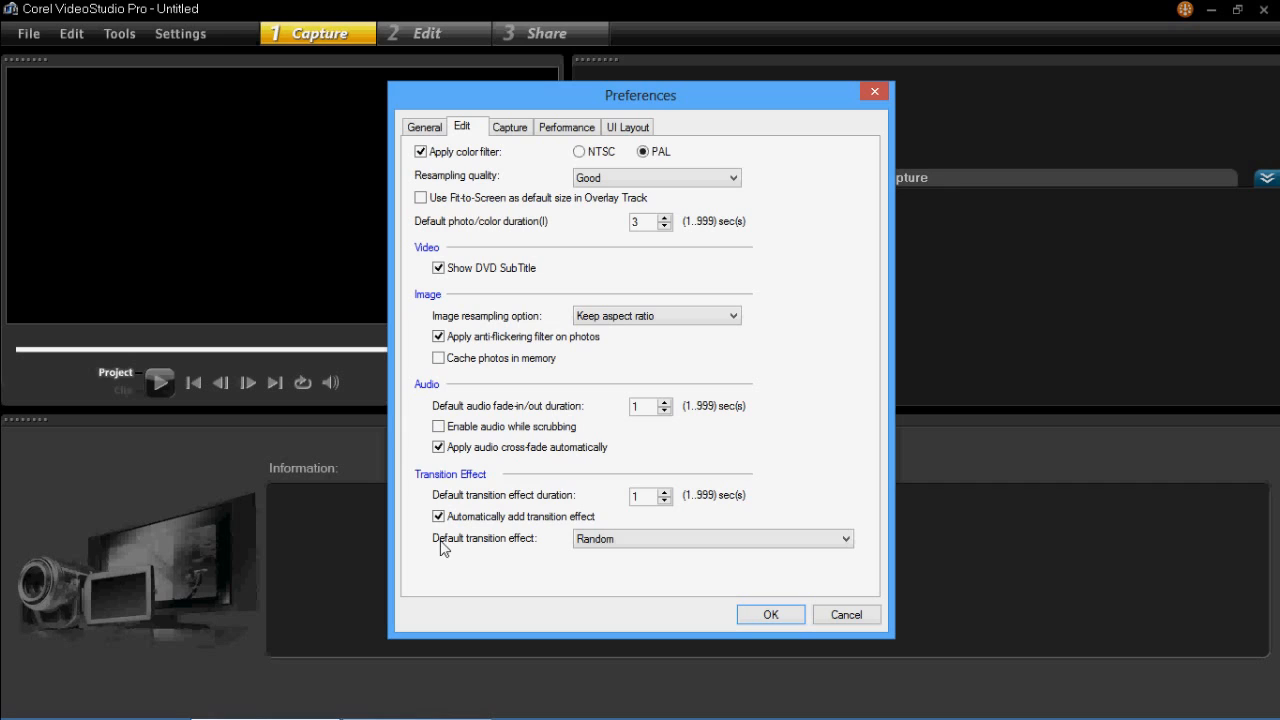
click(624, 543)
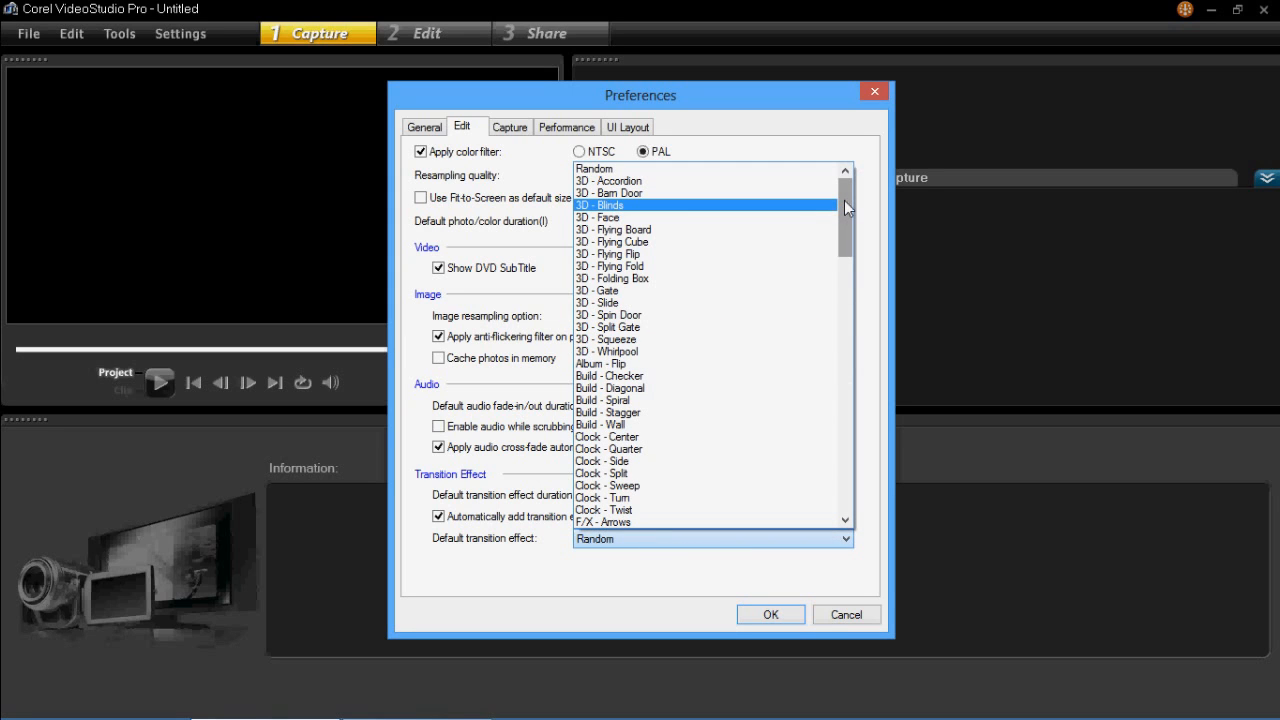
drag(845, 199, 793, 270)
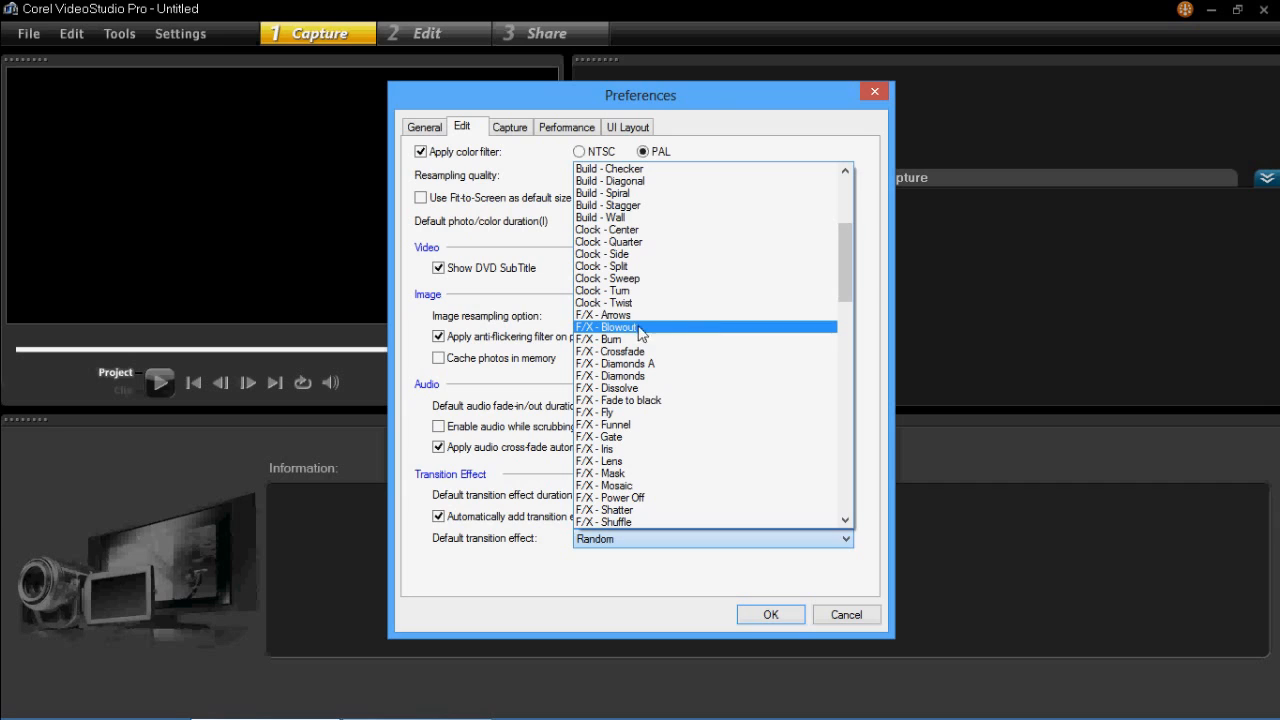
click(616, 318)
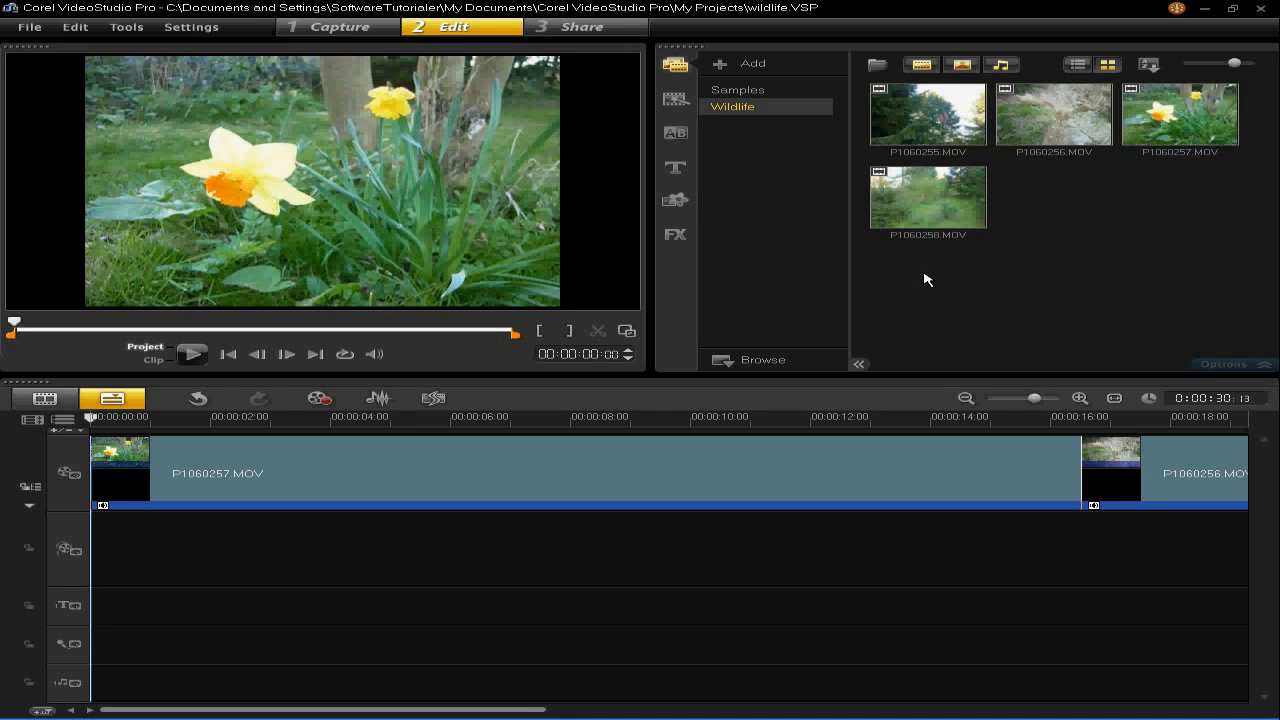
Recolor the (245,245,245) color clip to RGB 197, 32, 32 with the Corel Color Picker and place it at the start of the video track
click(676, 202)
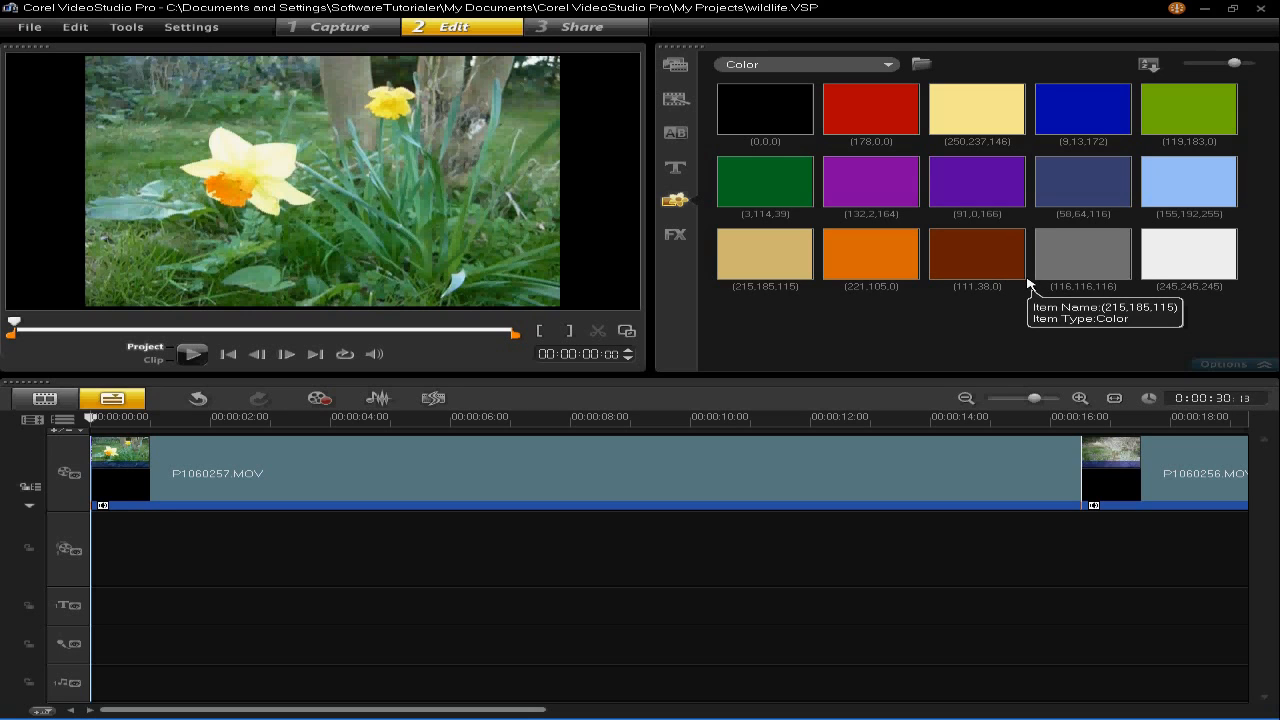
click(1152, 276)
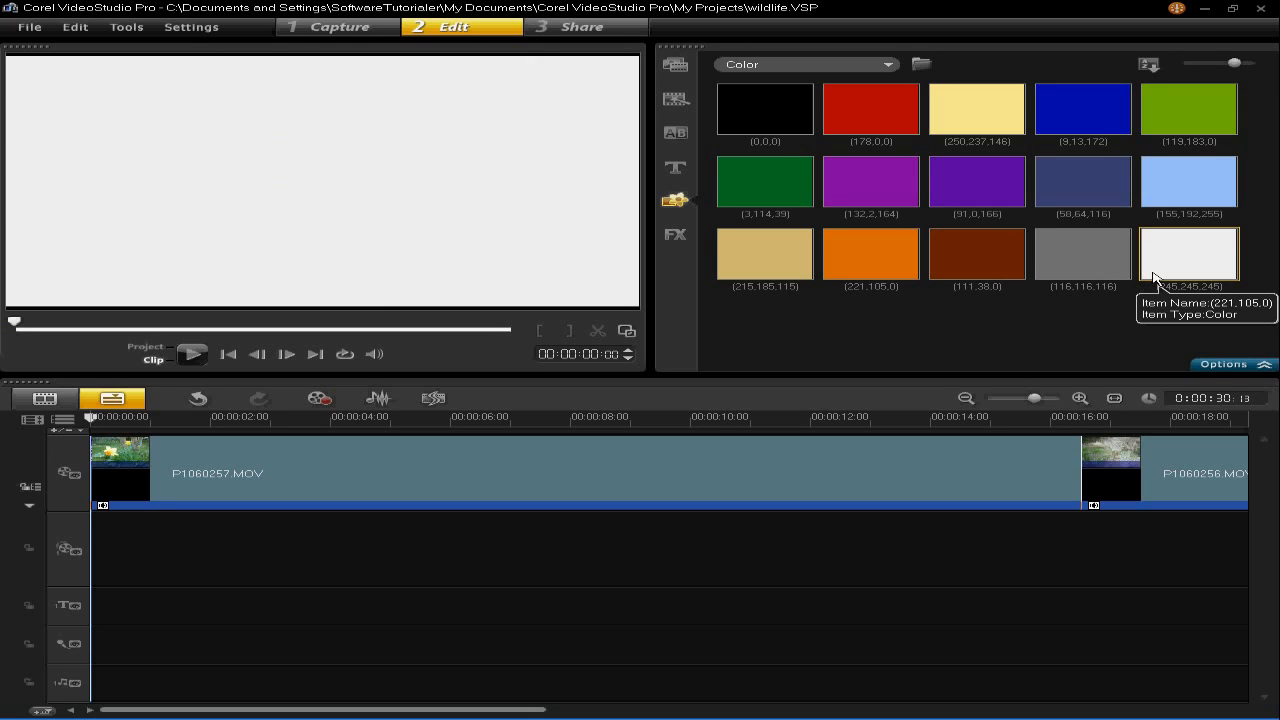
click(1224, 366)
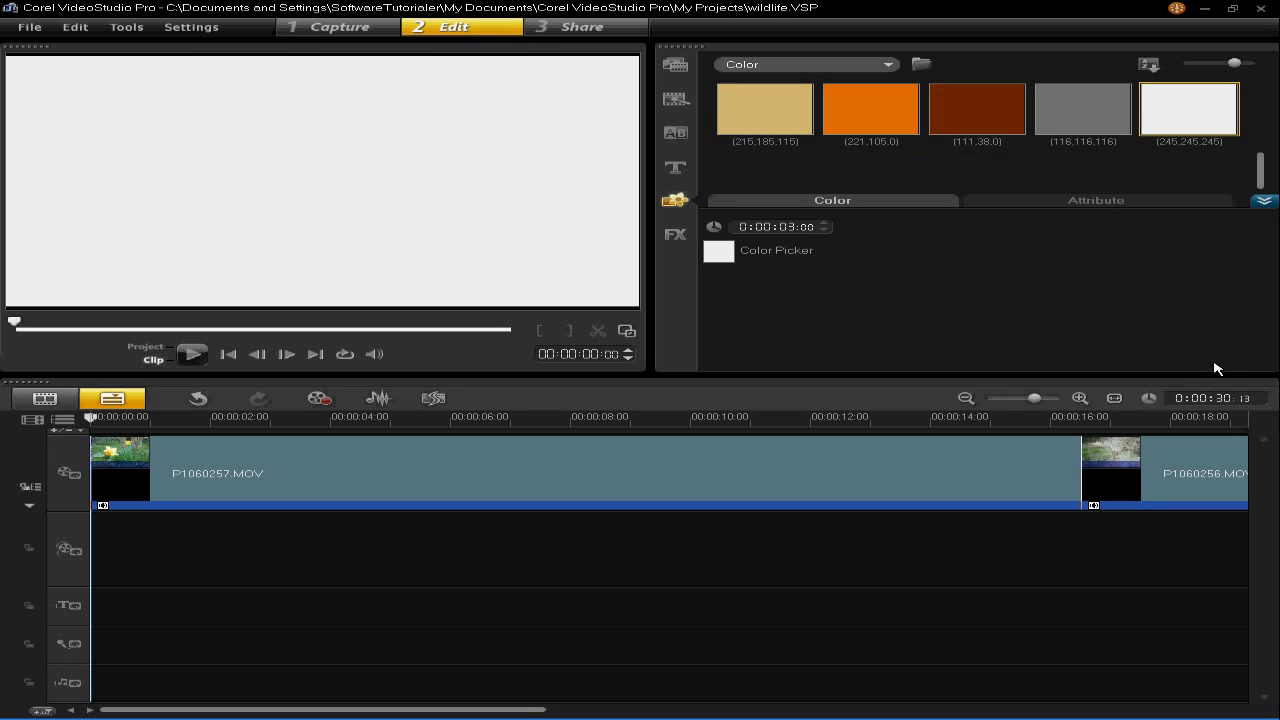
click(729, 258)
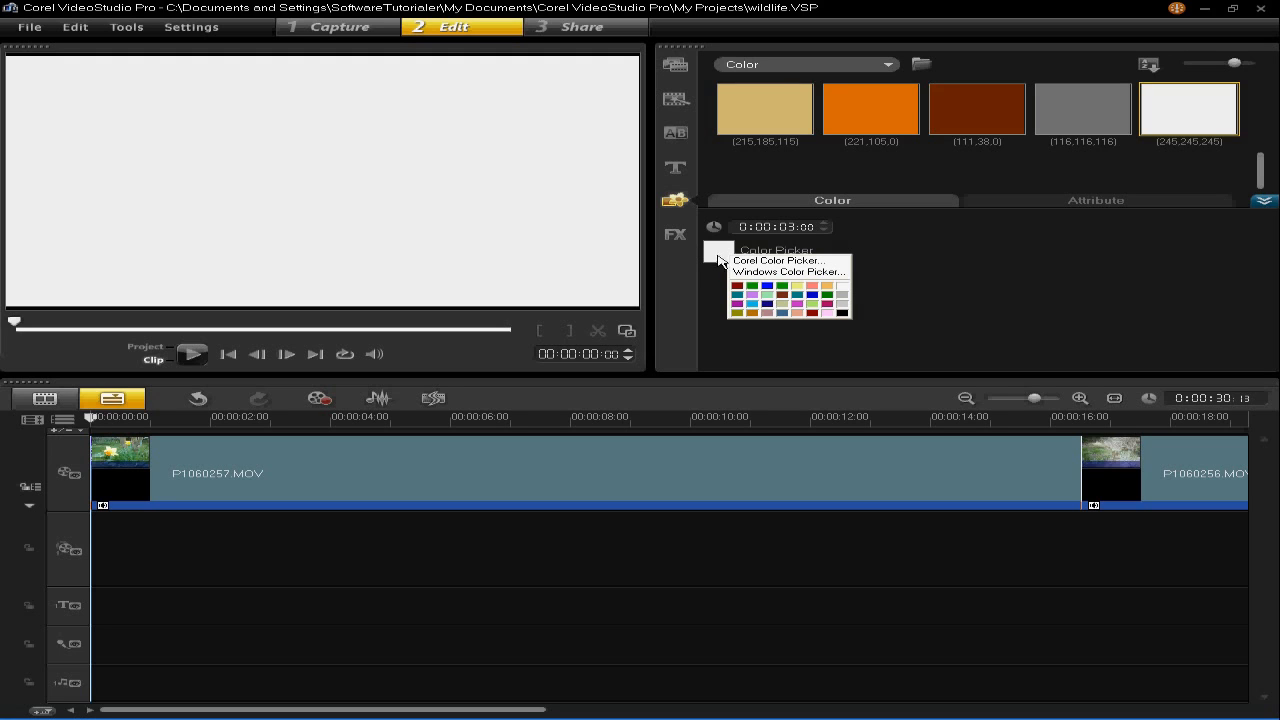
click(778, 262)
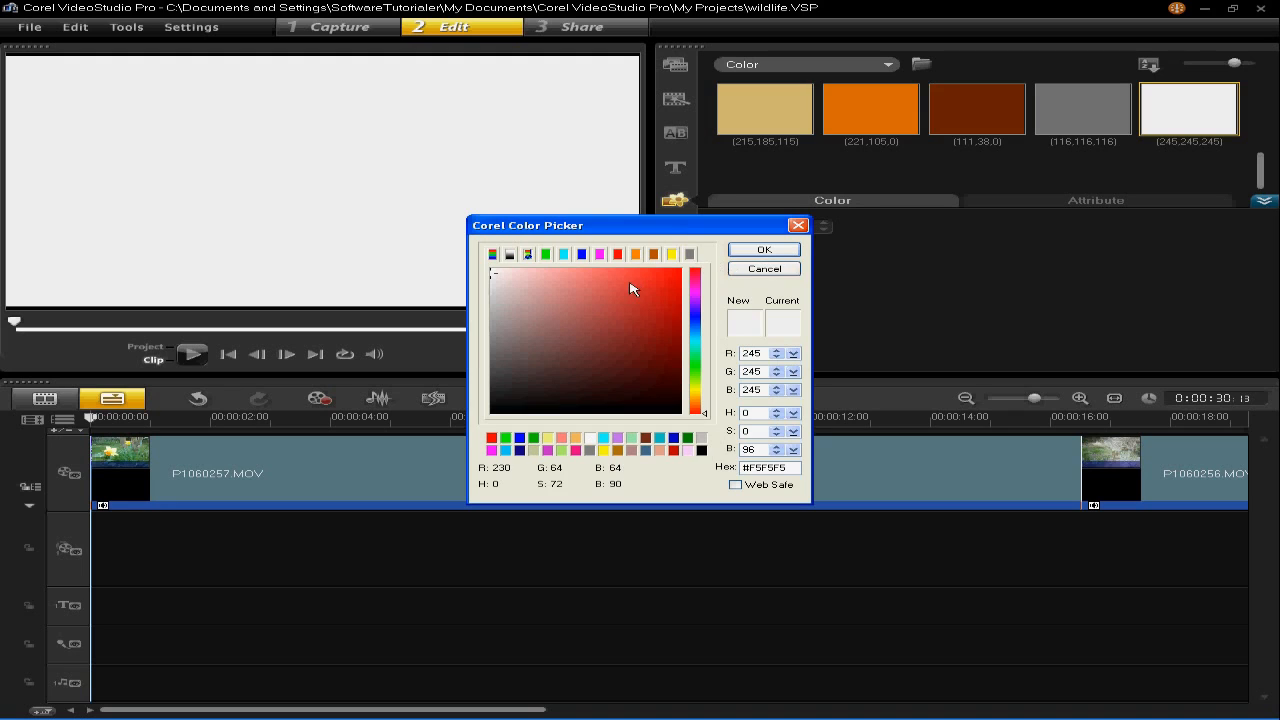
mouse_move(643, 283)
mouse_down()
mouse_move(594, 300)
mouse_move(644, 324)
mouse_move(657, 303)
mouse_up()
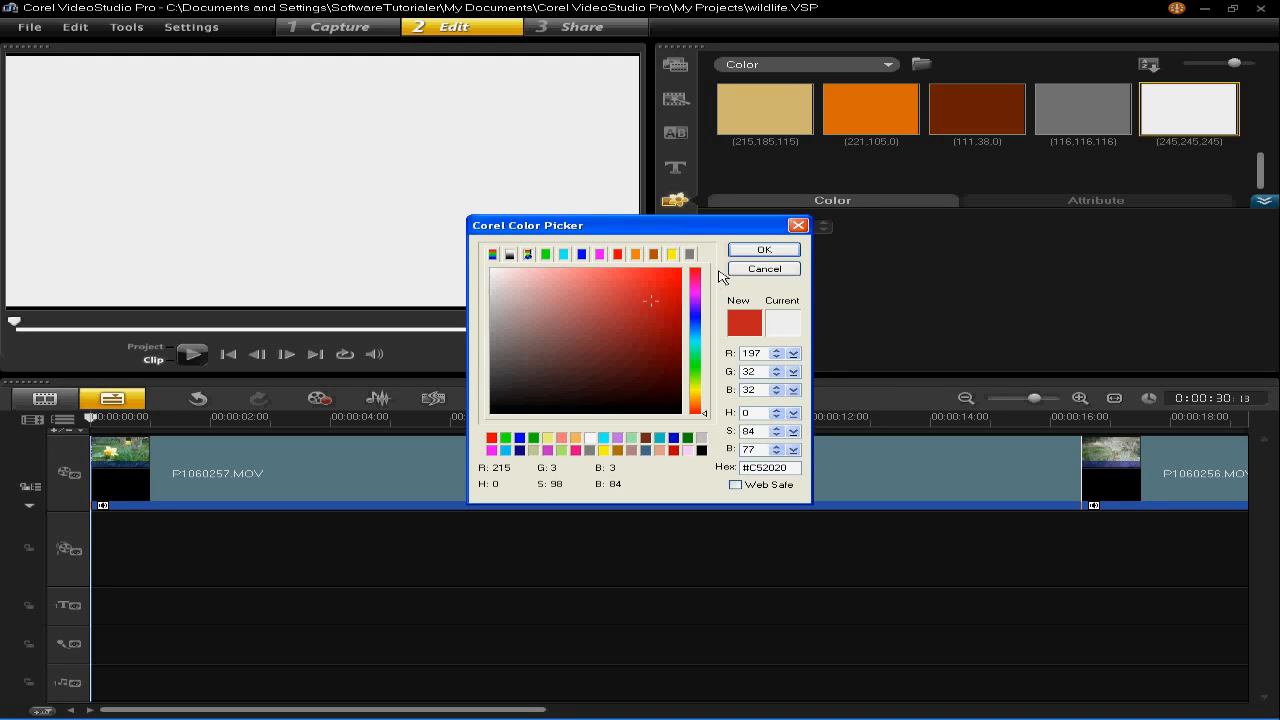
click(743, 252)
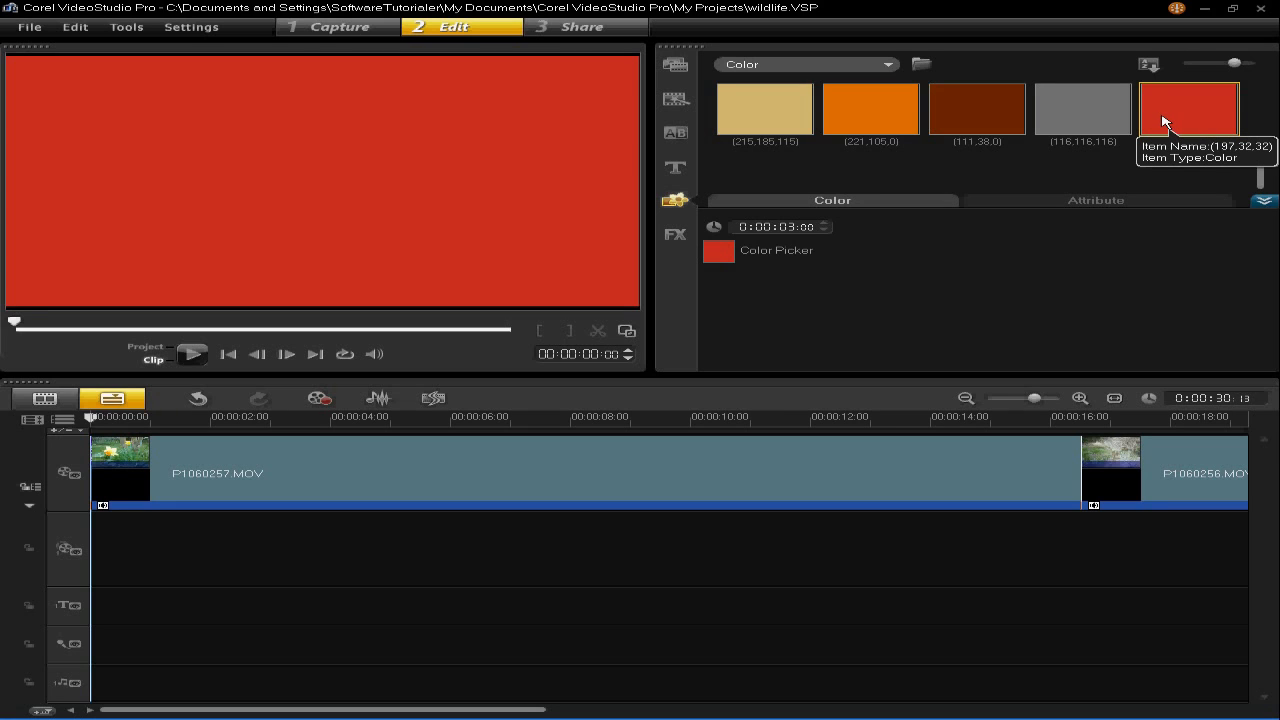
drag(1163, 121, 129, 457)
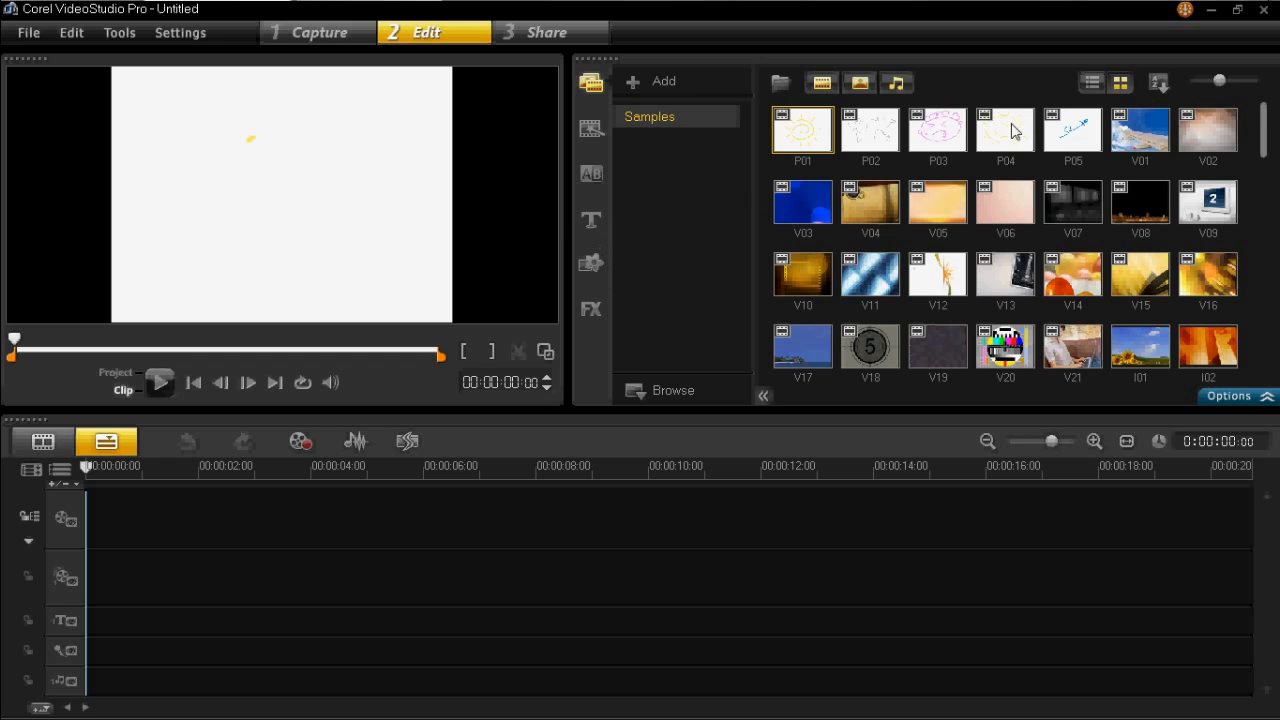
Download the free NewYork Intro template from the Do More section of the Corel Guide
click(1184, 12)
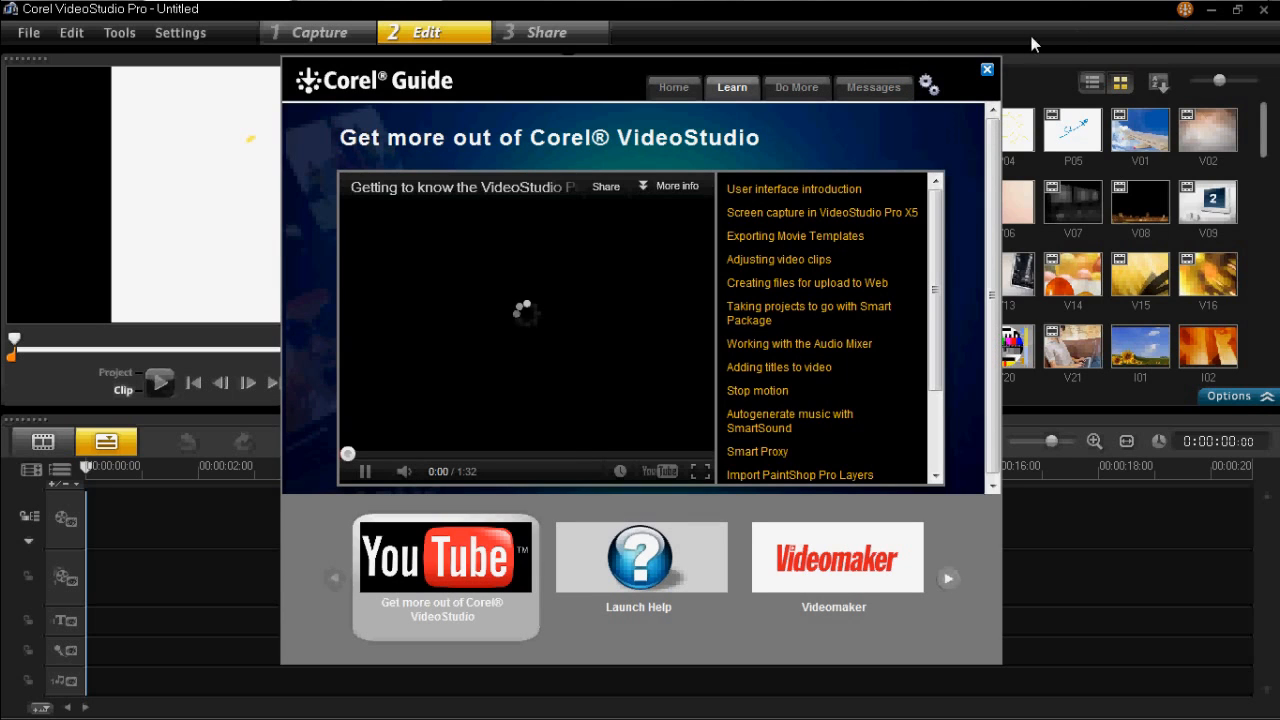
click(799, 95)
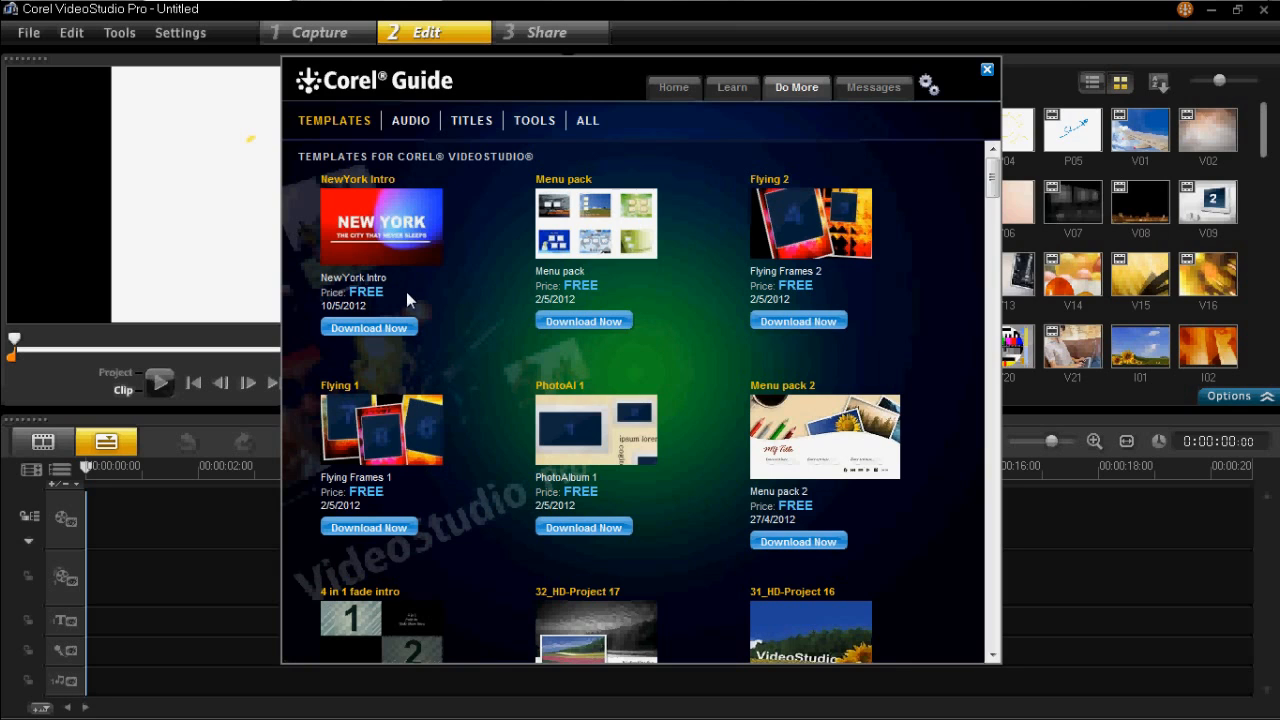
click(390, 329)
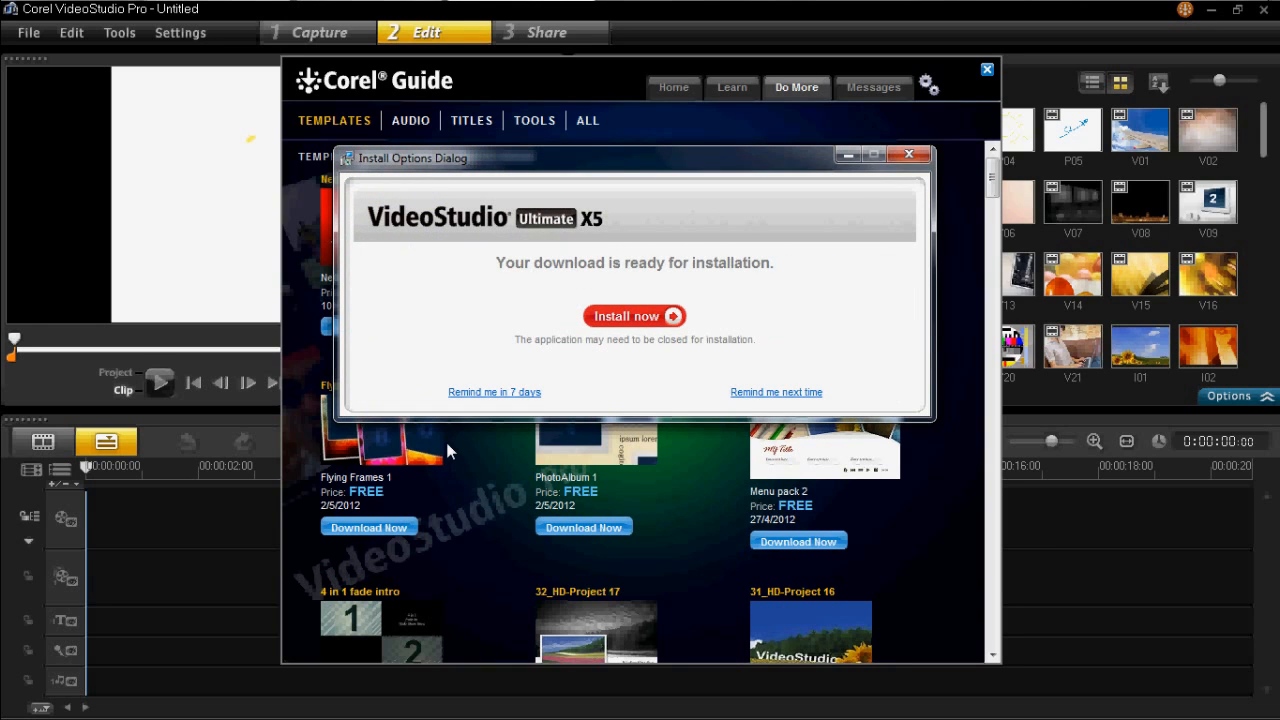
Install the newyork template in English (United States), accepting the license terms, and close the template folder that opens
click(628, 322)
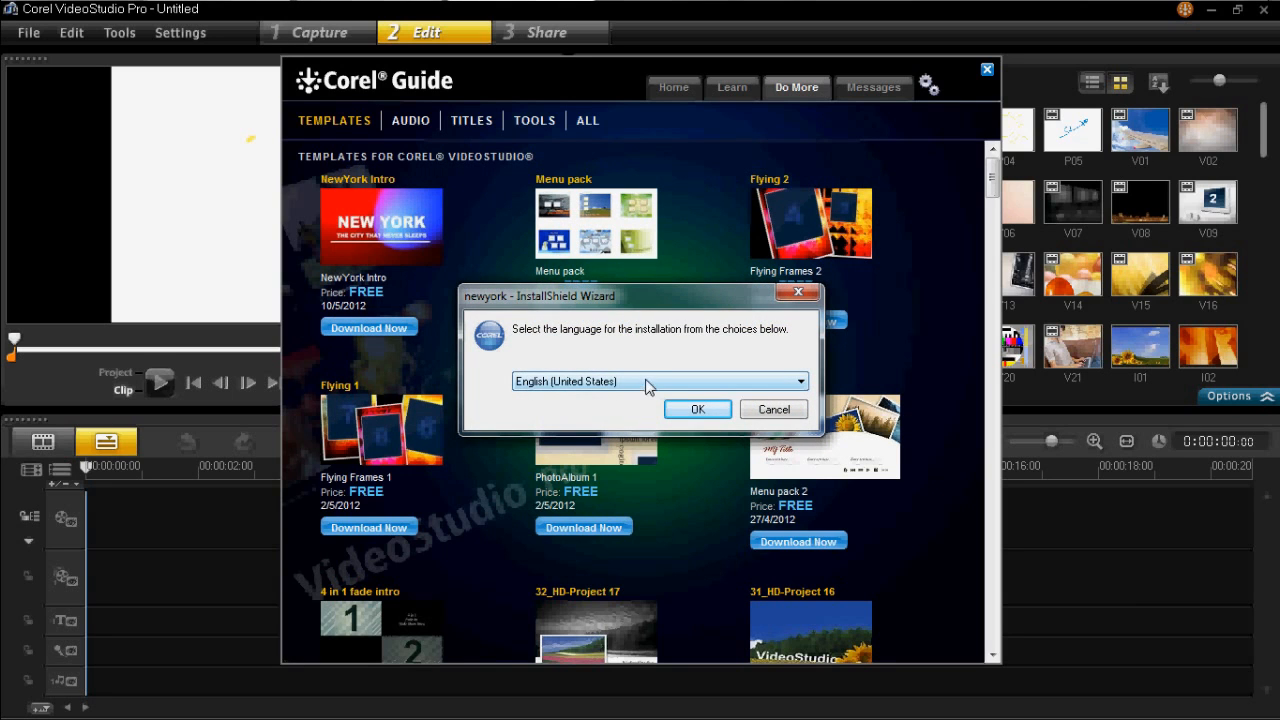
click(678, 411)
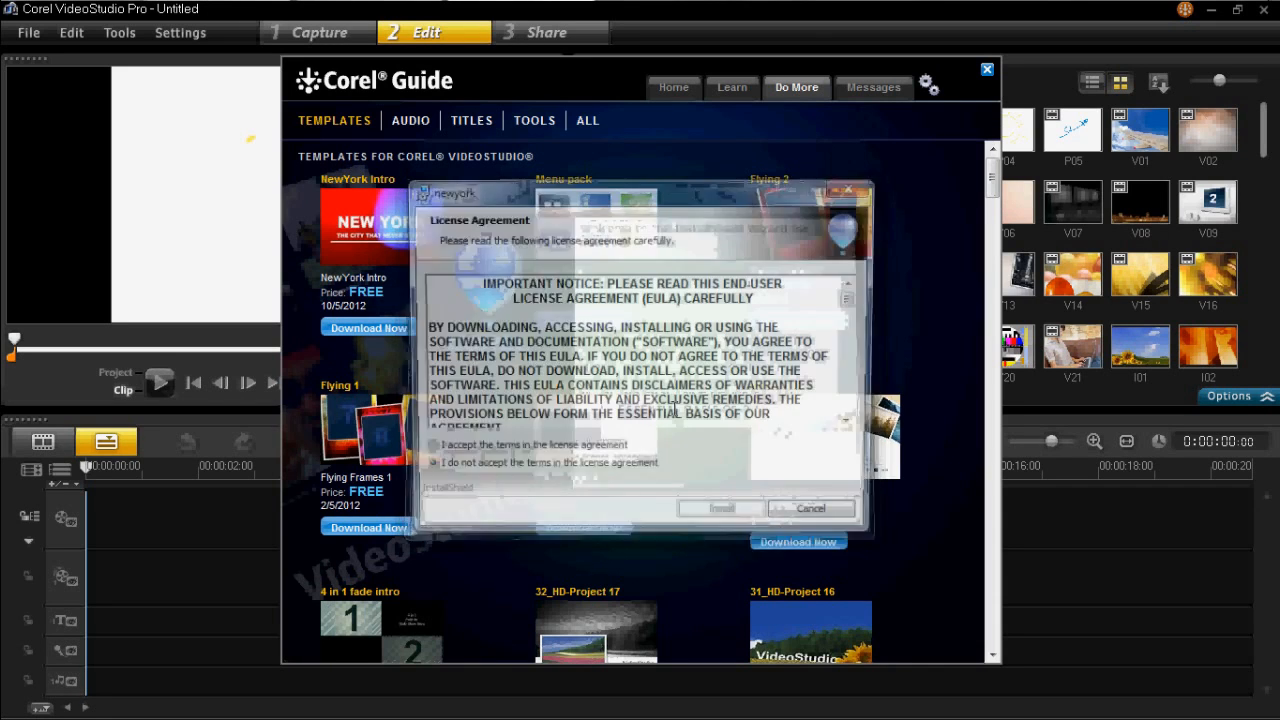
click(486, 452)
click(745, 518)
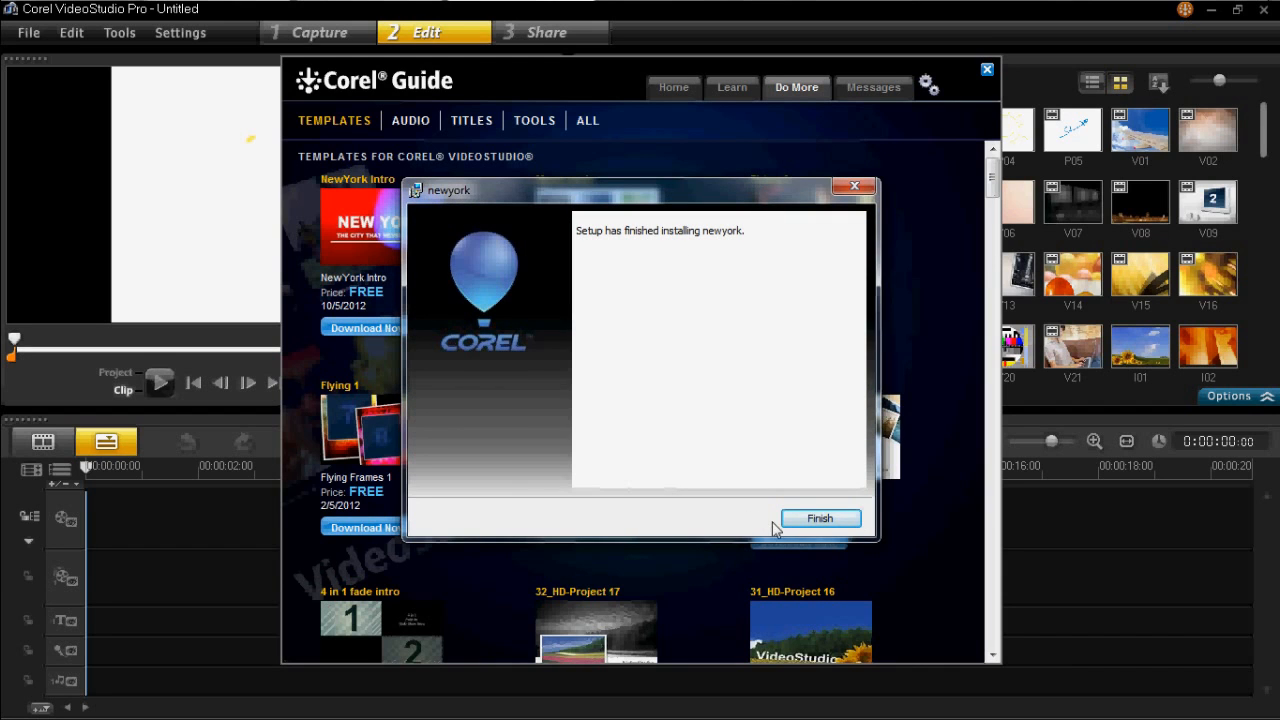
click(815, 518)
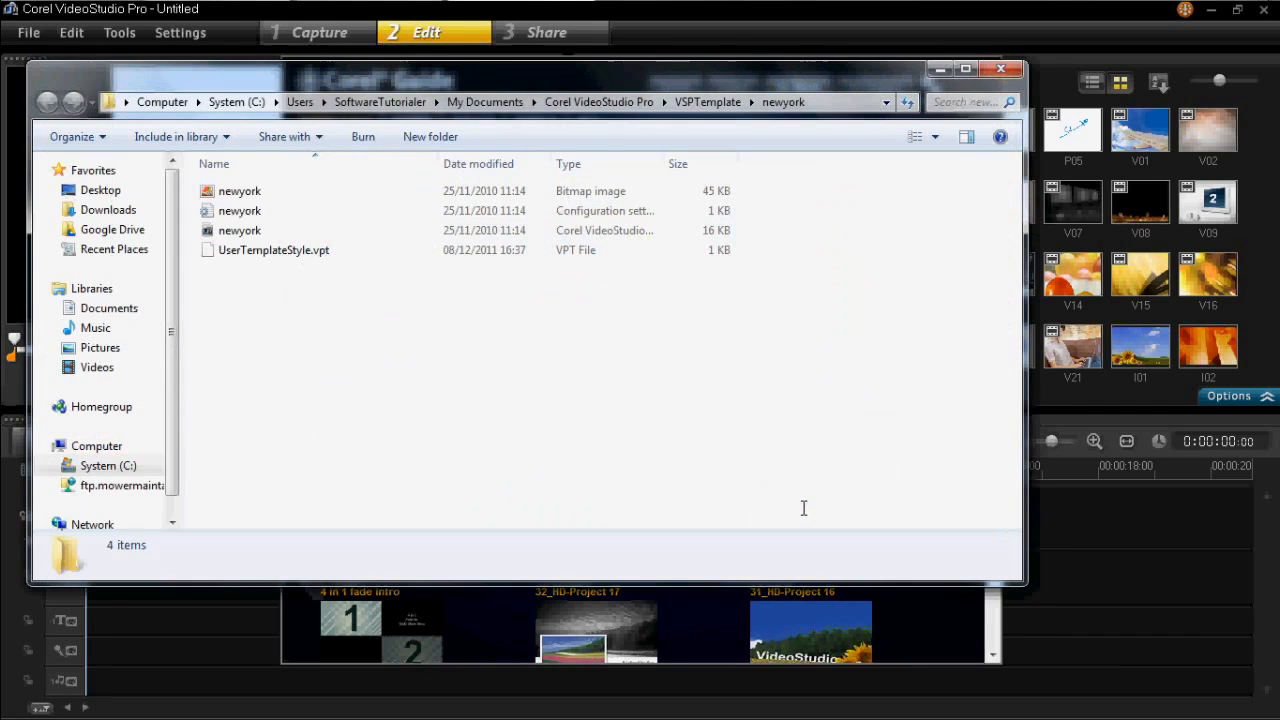
click(1000, 64)
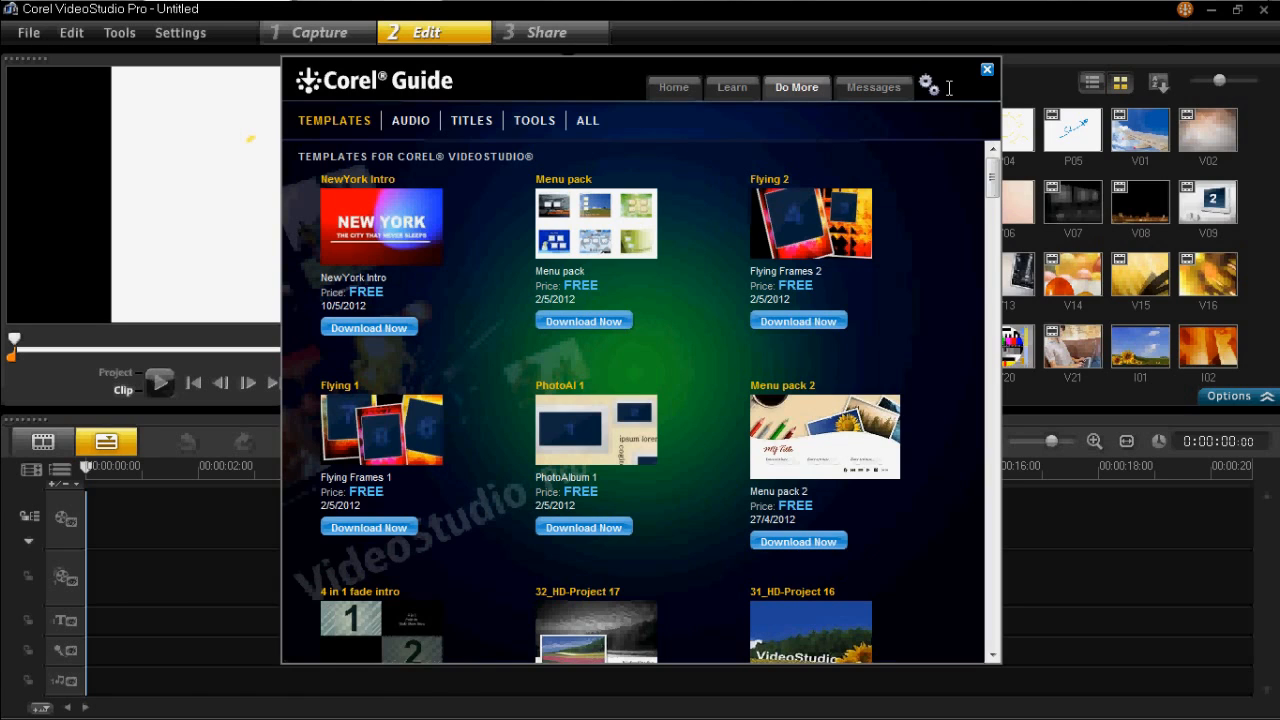
Look through the audio, titles and tools add-ons offered in the Corel Guide
click(417, 121)
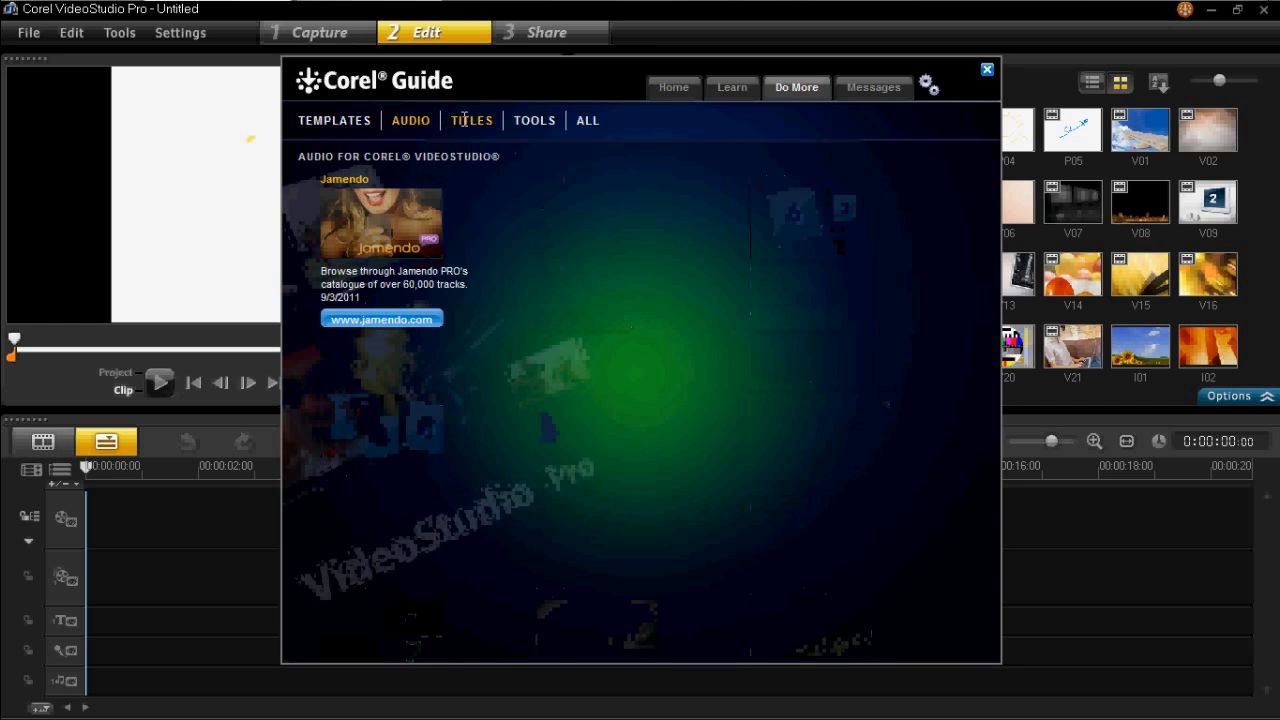
click(462, 120)
click(517, 120)
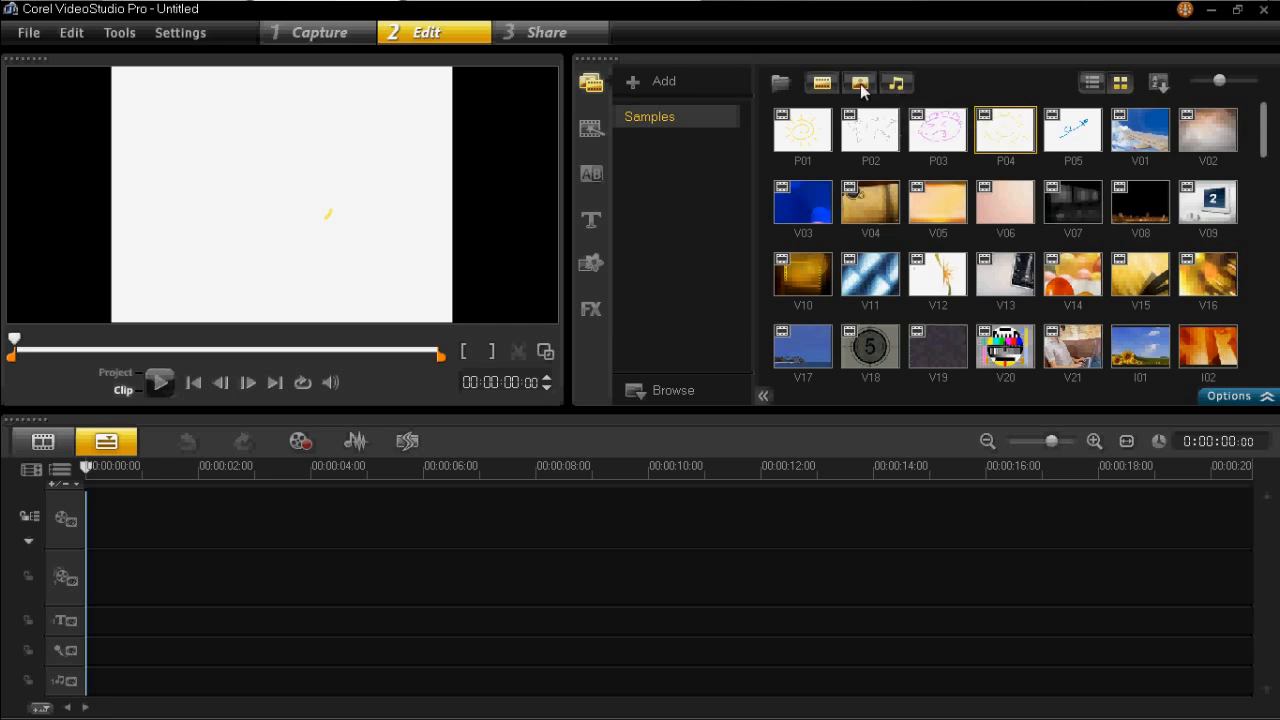
Hide photos and videos in the Samples library and add audio clip M10 to the start of the music track
click(860, 84)
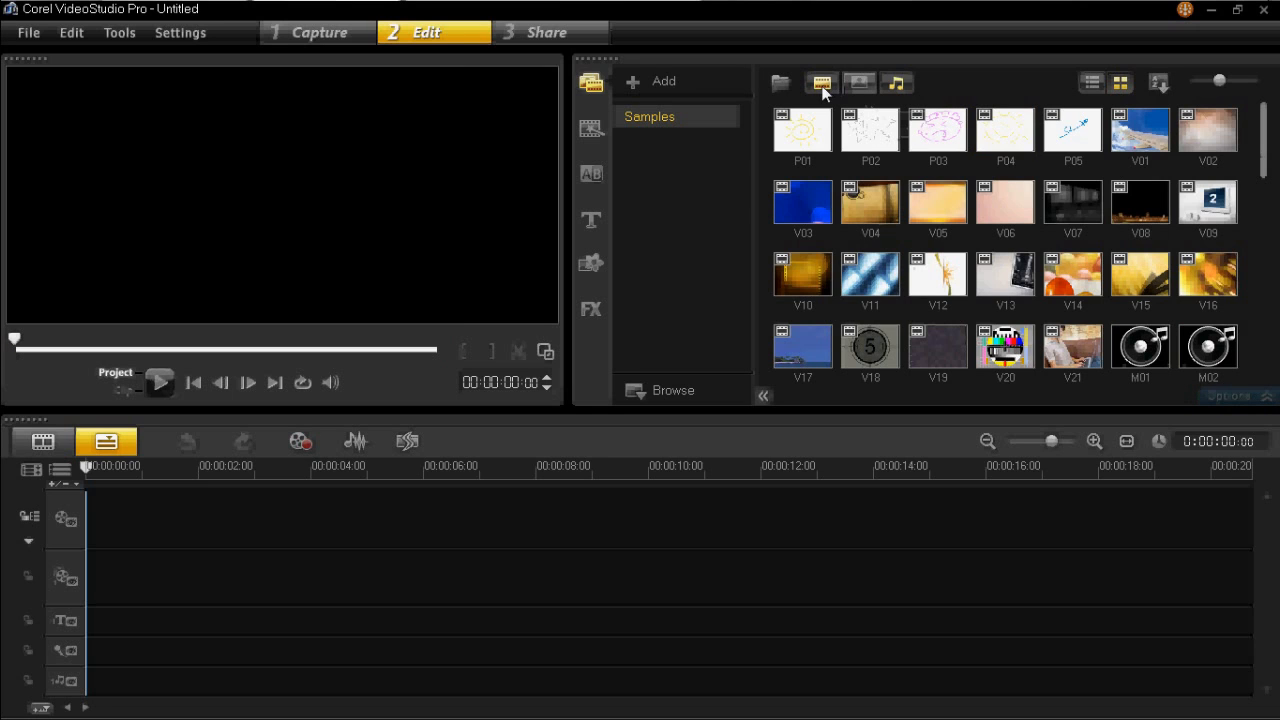
click(822, 85)
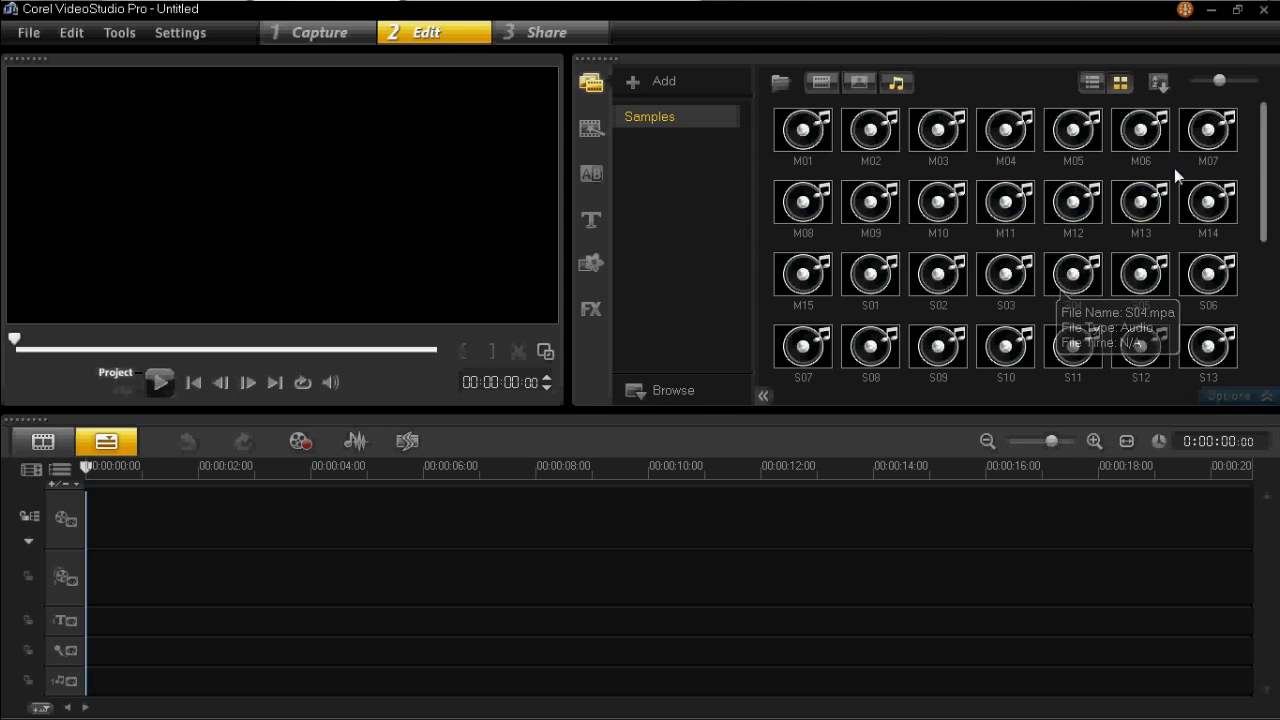
drag(1264, 139, 1270, 180)
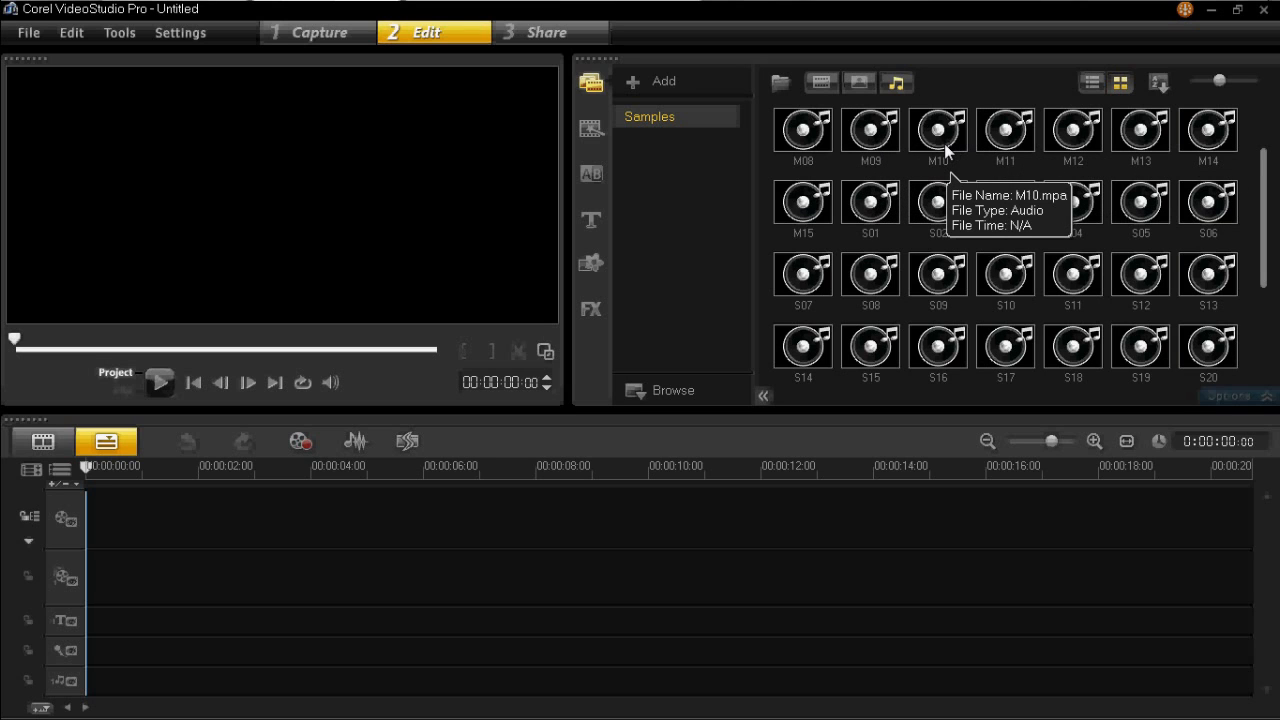
drag(946, 150, 88, 694)
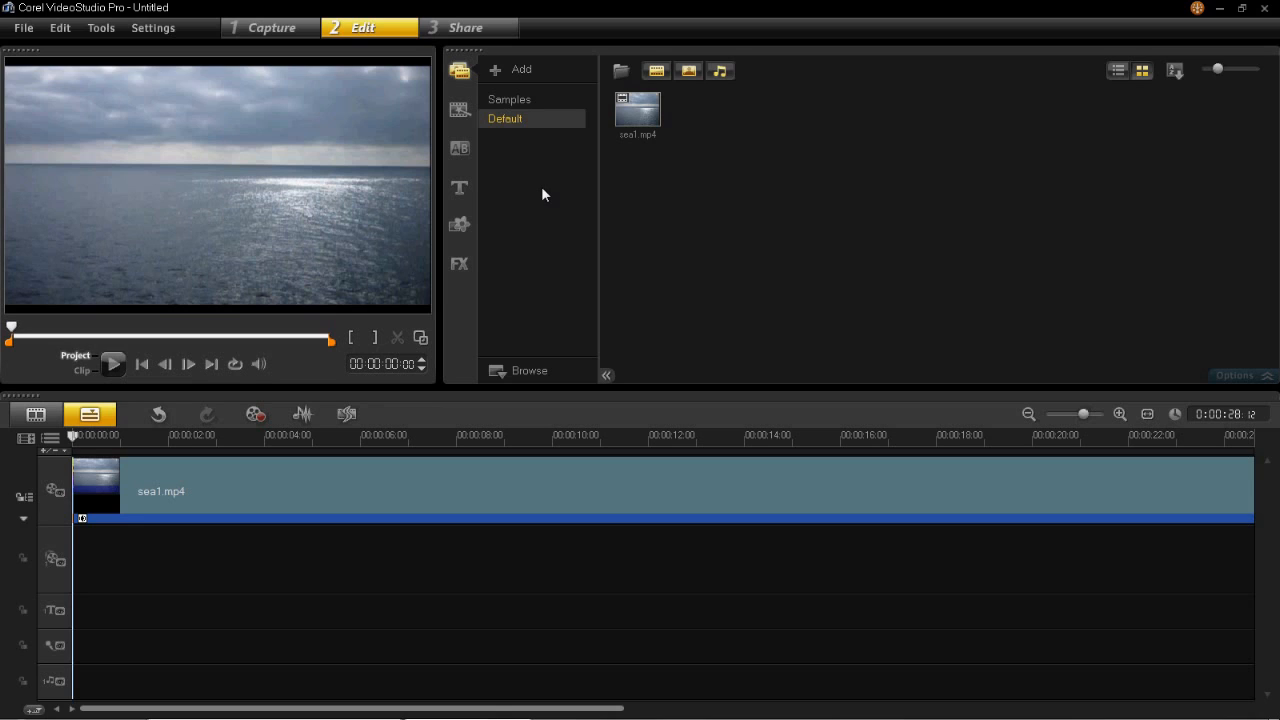
Add the third title preset of the second row to the title track and align it with the start of the sea1.mp4 clip
click(462, 186)
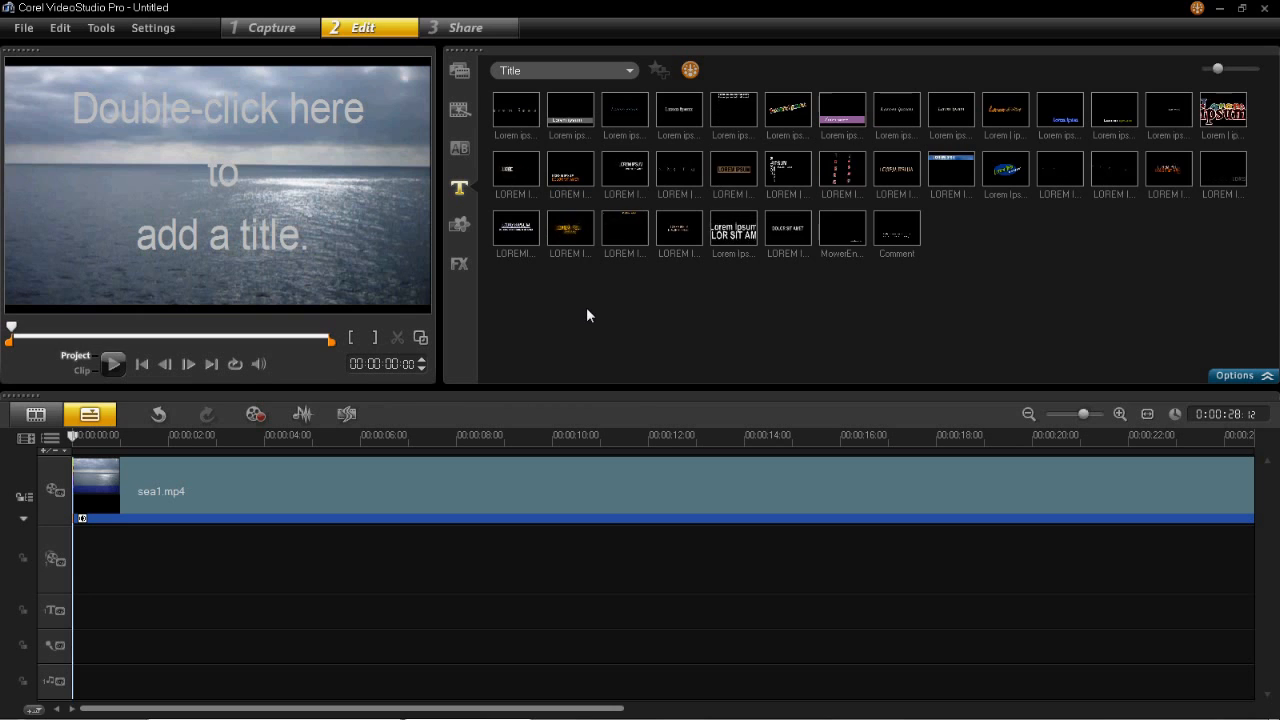
drag(625, 172, 141, 615)
drag(88, 618, 74, 612)
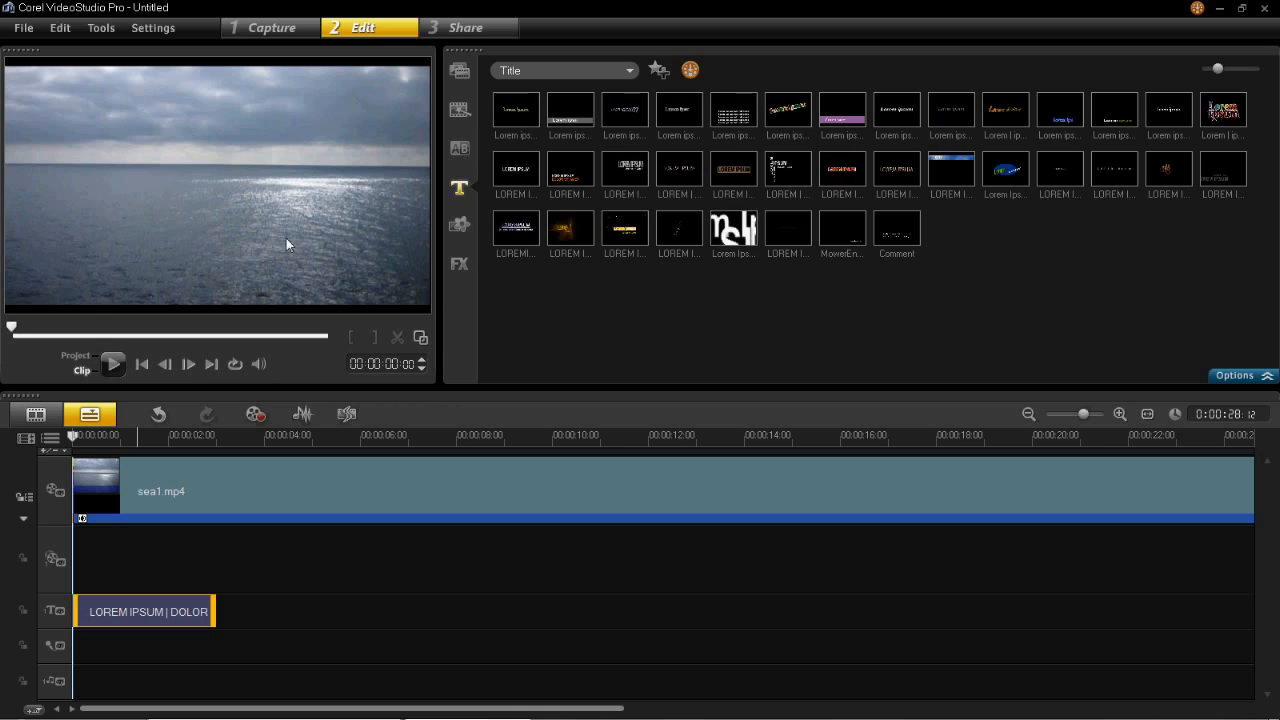
Preview the title clip and replace its LOREM IPSUM heading with "The Sea"
click(126, 362)
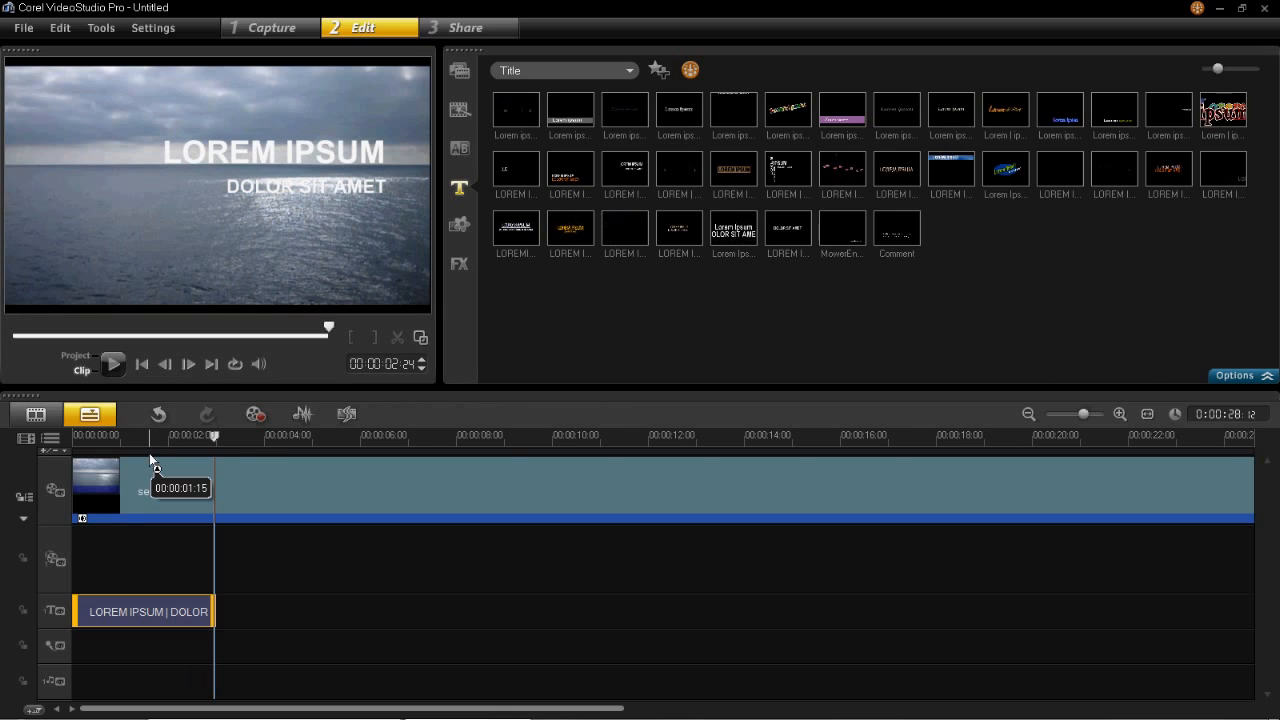
double_click(259, 162)
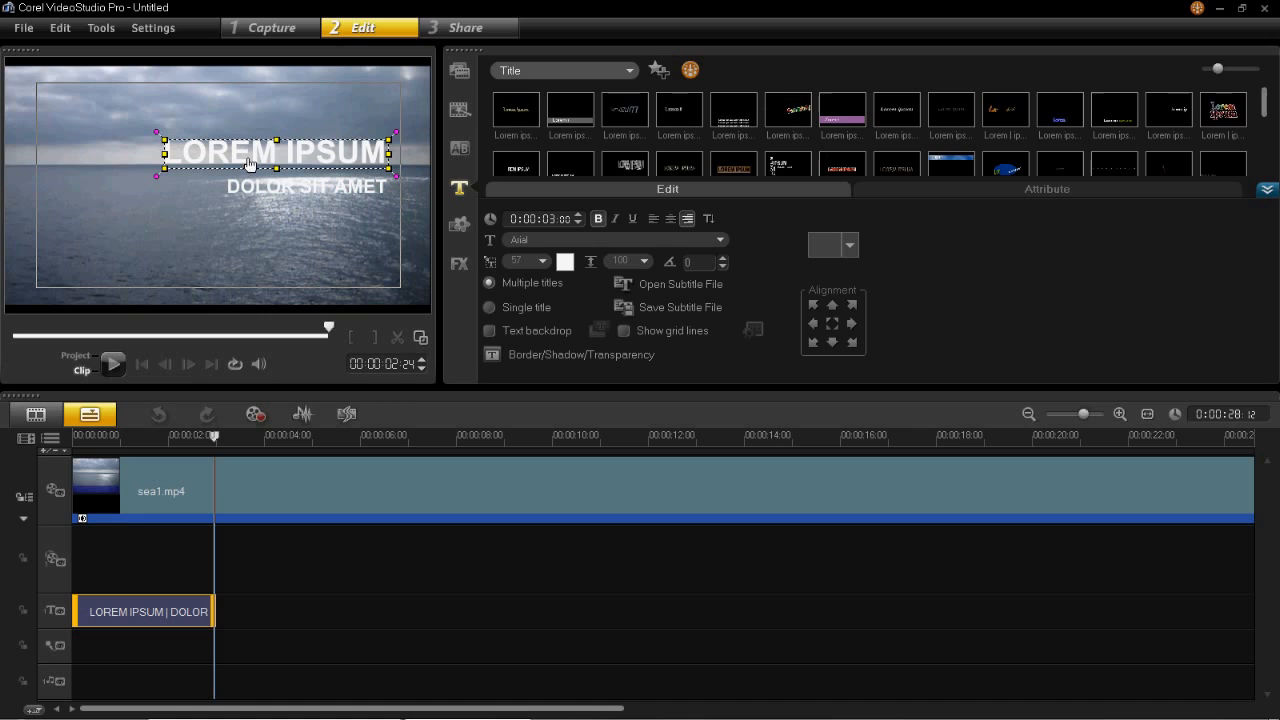
click(381, 160)
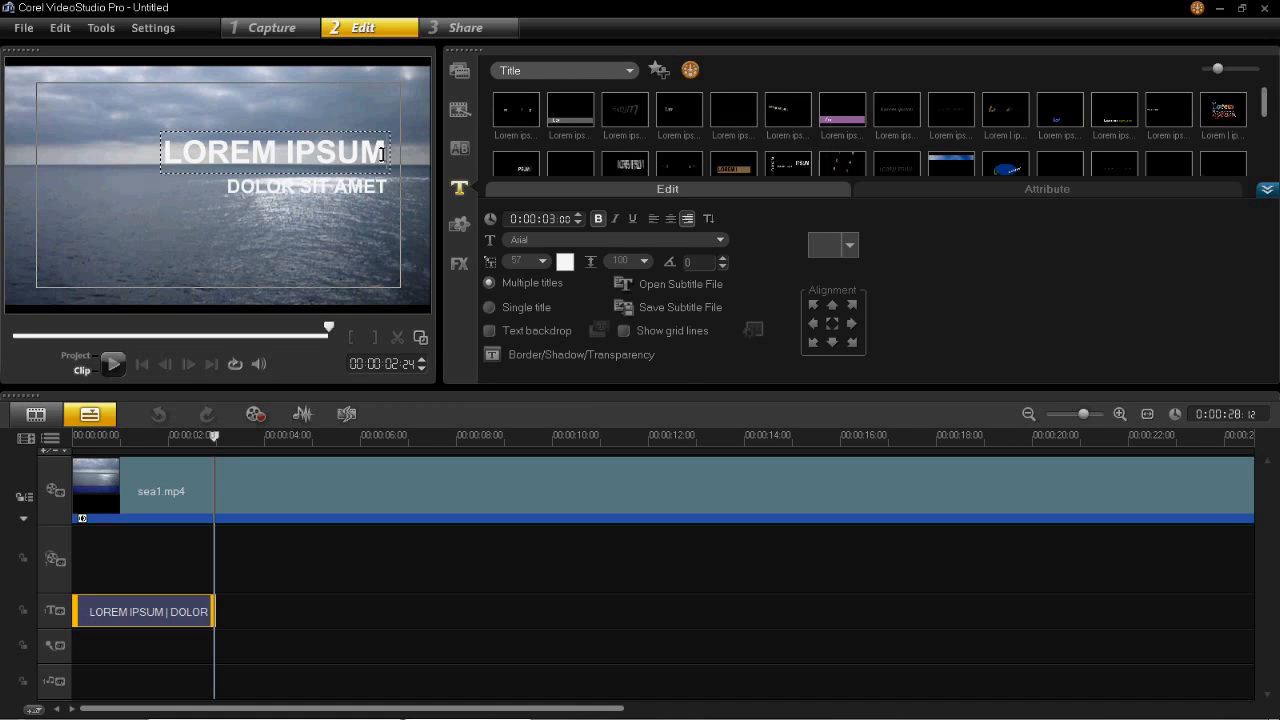
drag(384, 155, 162, 150)
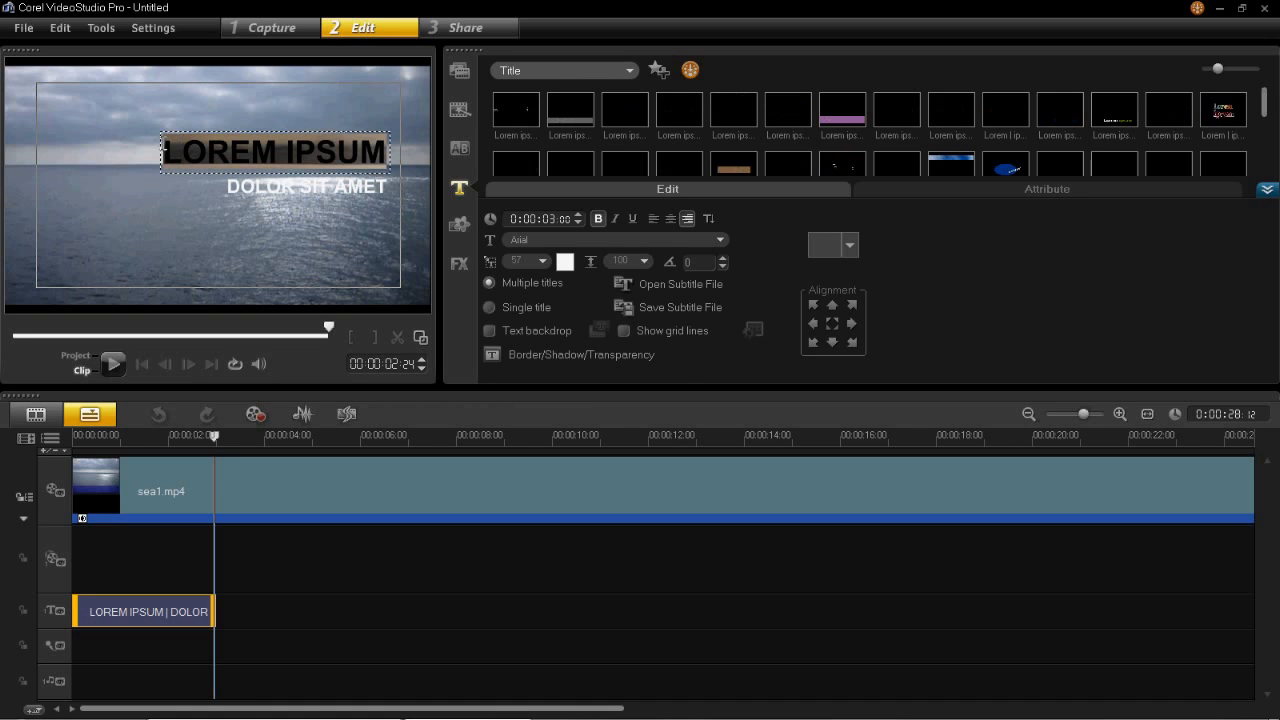
key(Delete)
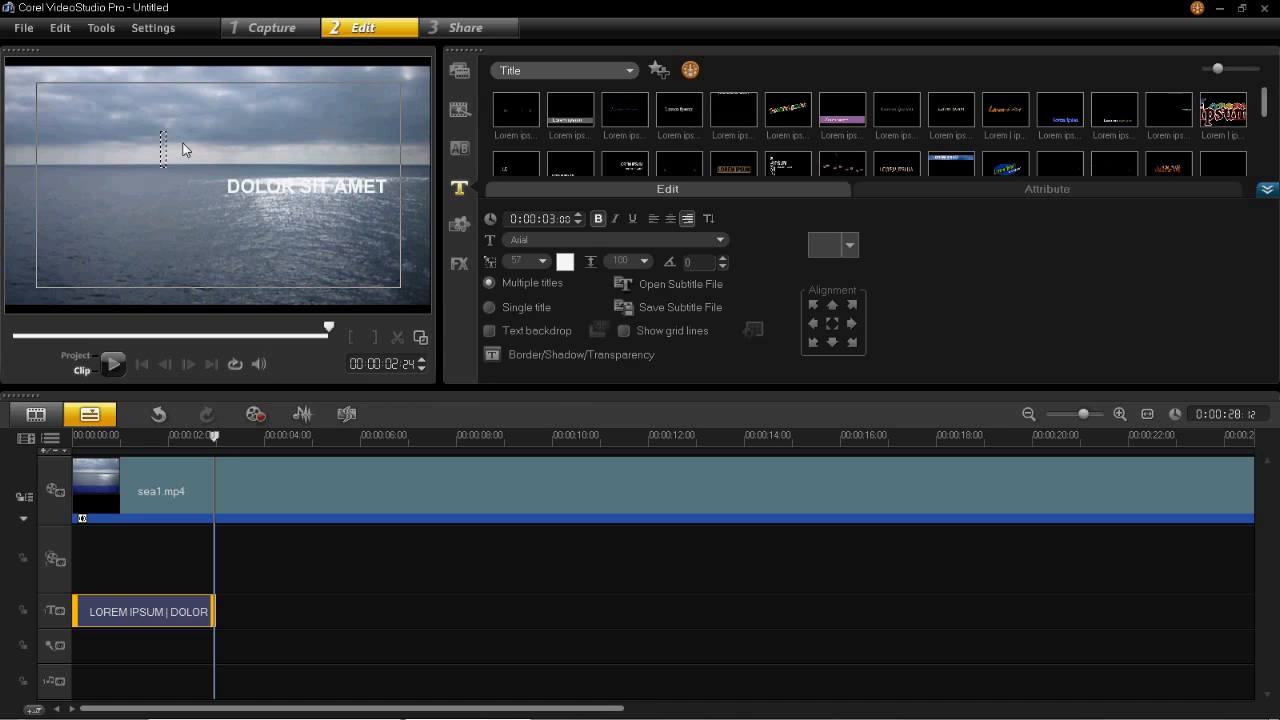
text(tHE)
key(BackSpace)
key(BackSpace)
key(BackSpace)
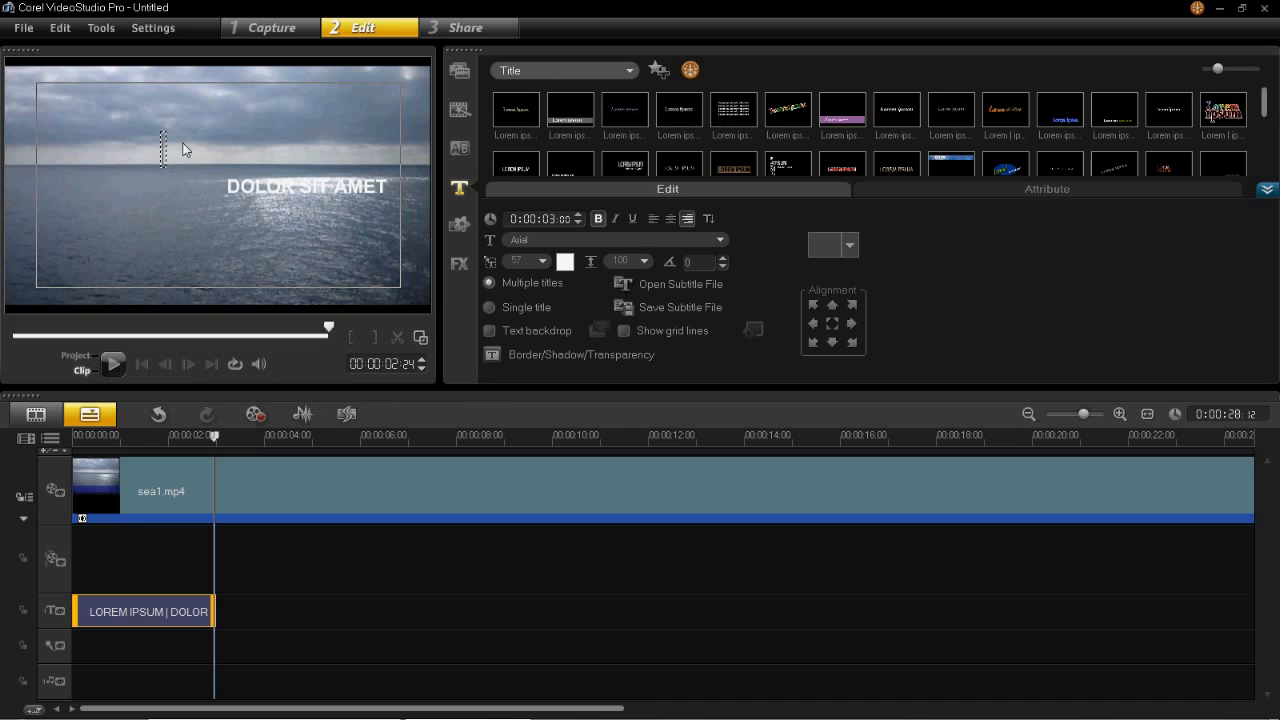
text(The Sea)
click(174, 246)
Delete the DOLOR SIT AMET line and move the The Sea title into the upper-left corner of the video frame's safe area
click(284, 193)
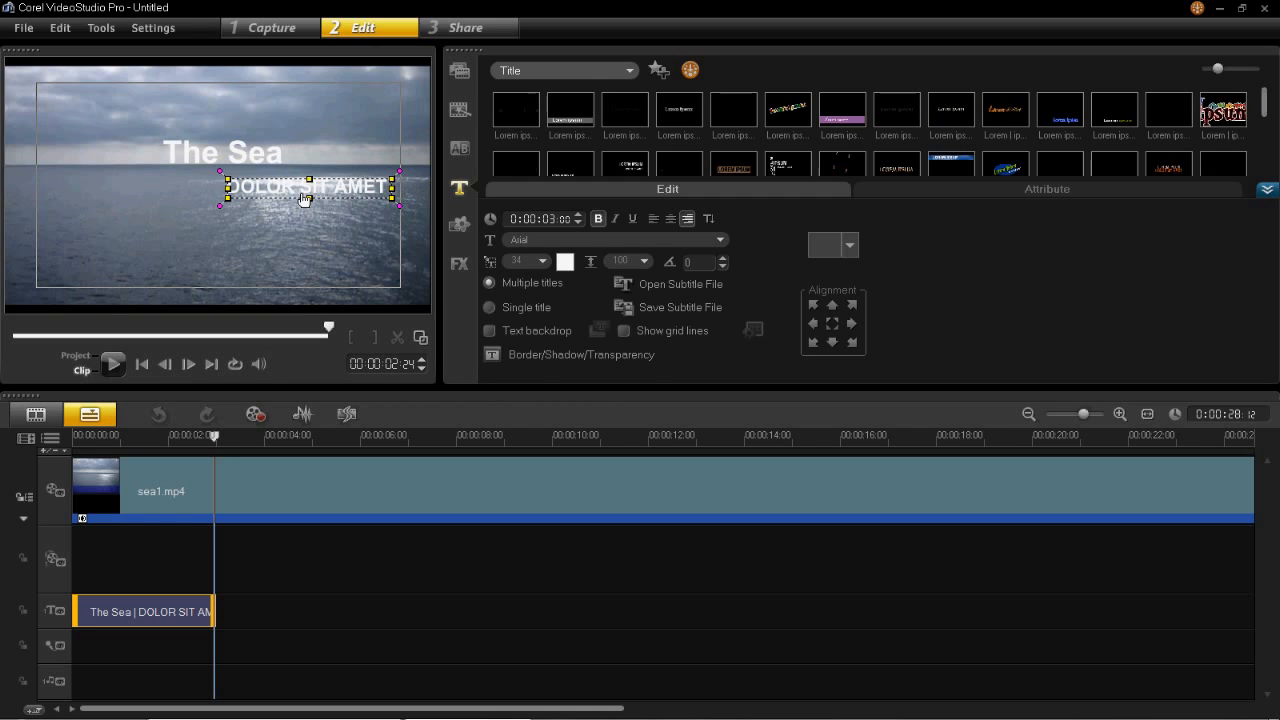
key(Delete)
click(262, 163)
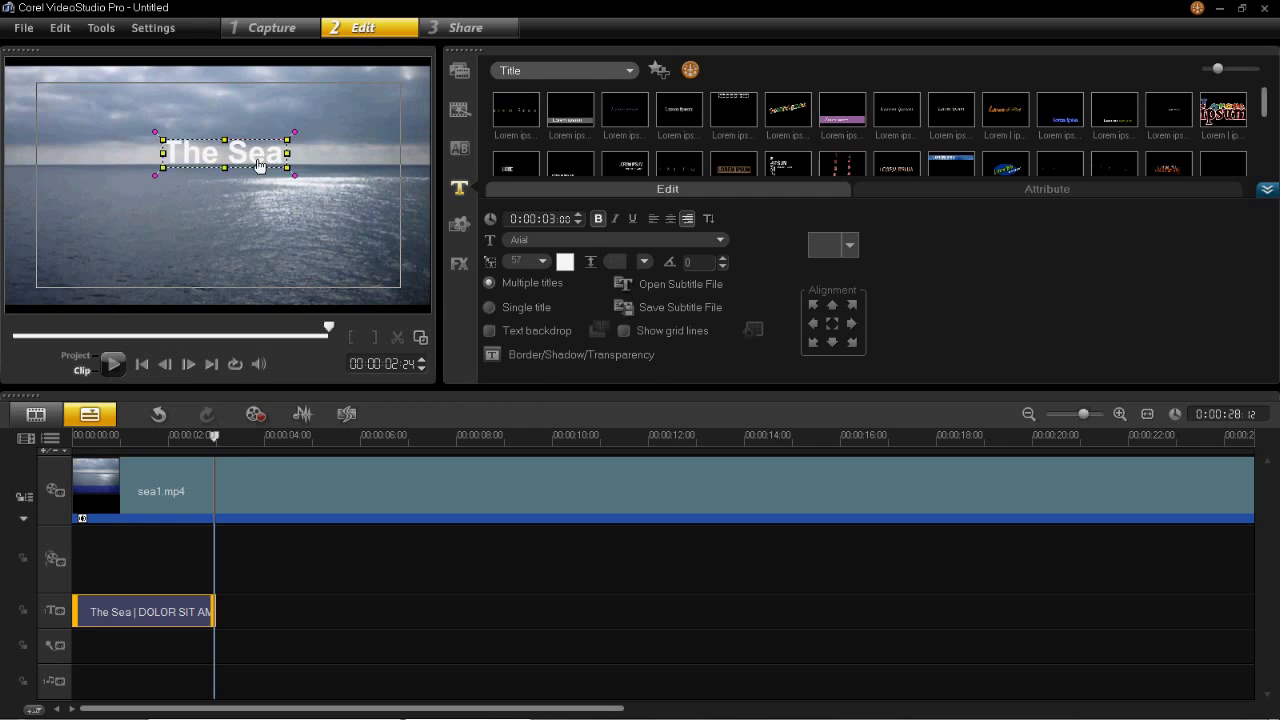
drag(260, 163, 230, 146)
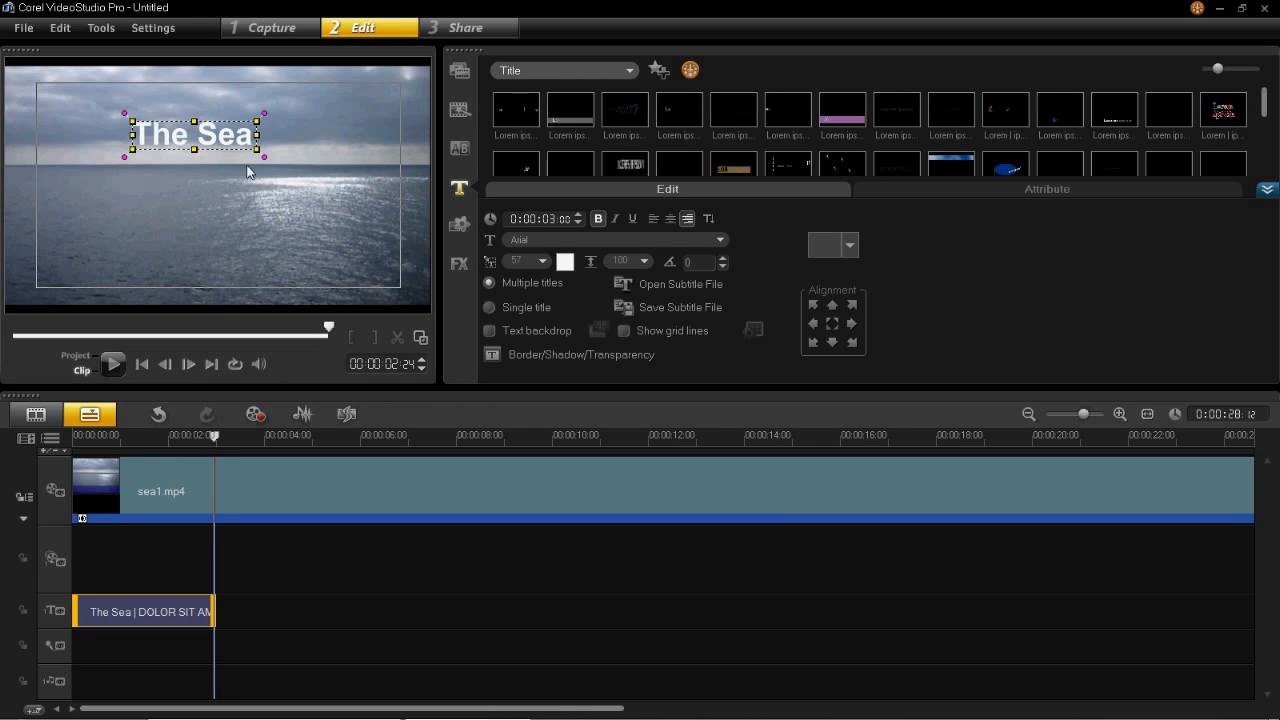
drag(226, 140, 172, 138)
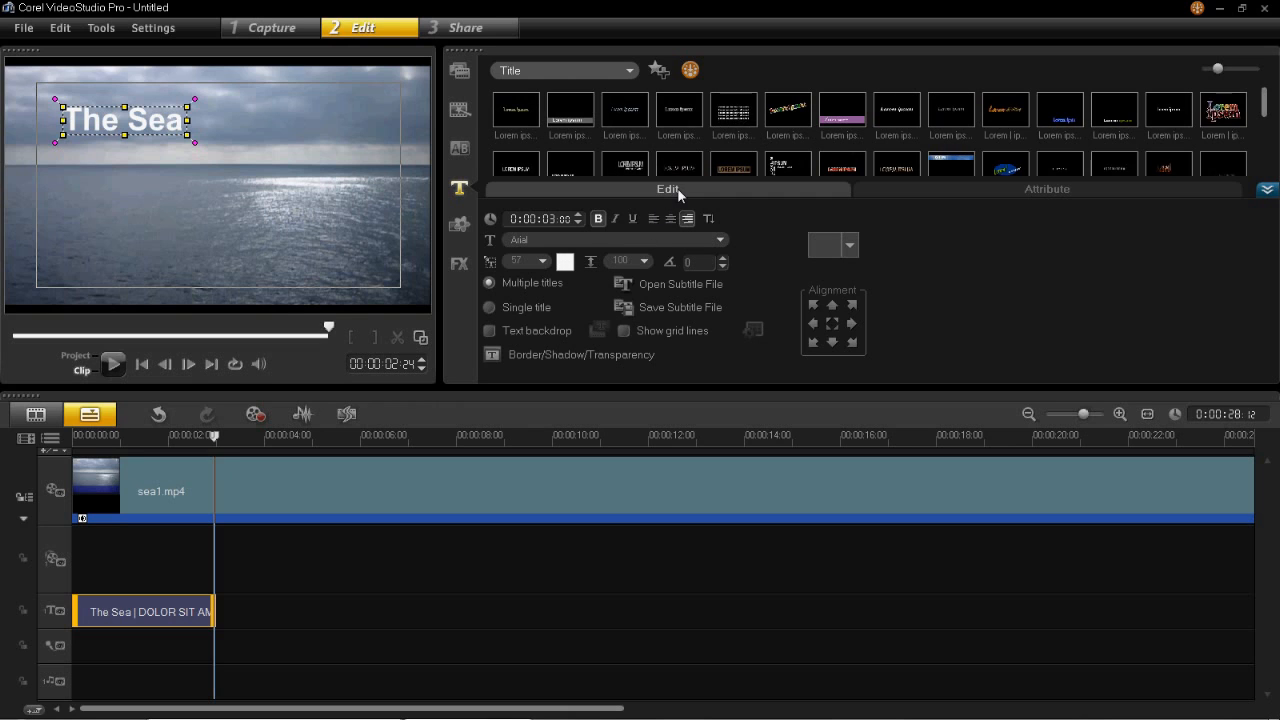
Set the The Sea title's font to Calibri and underline the text
click(889, 196)
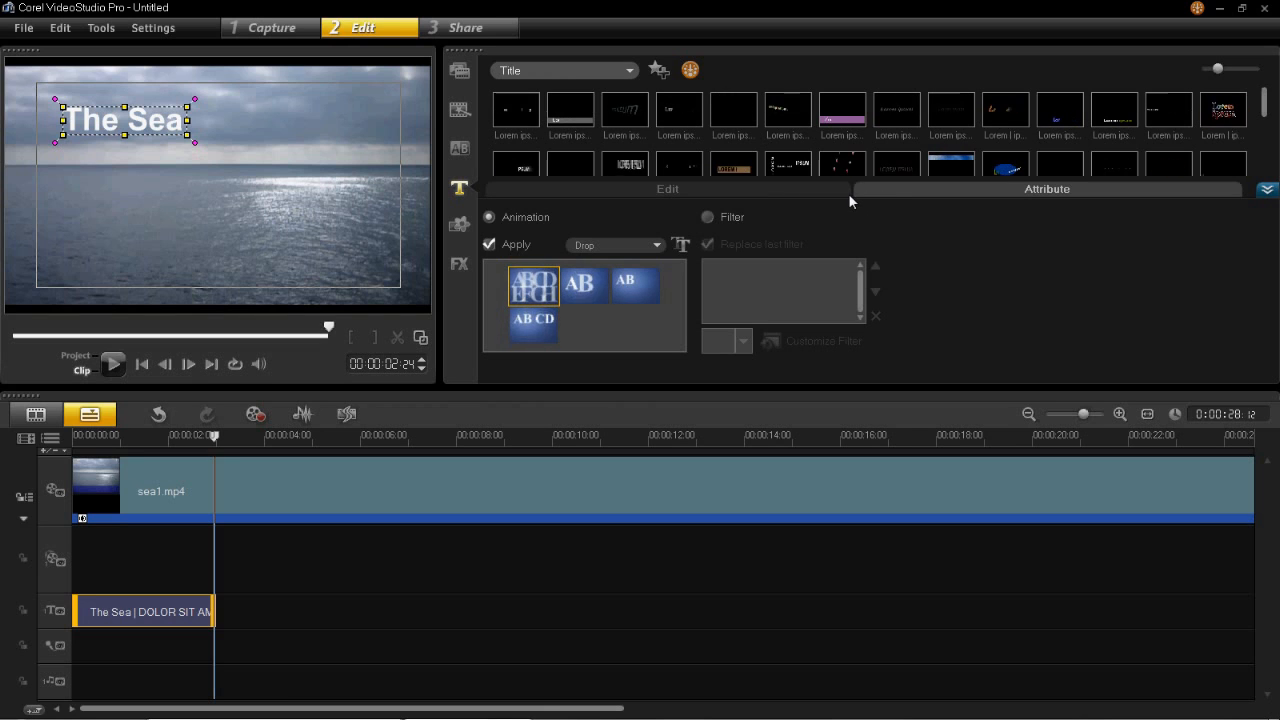
click(742, 188)
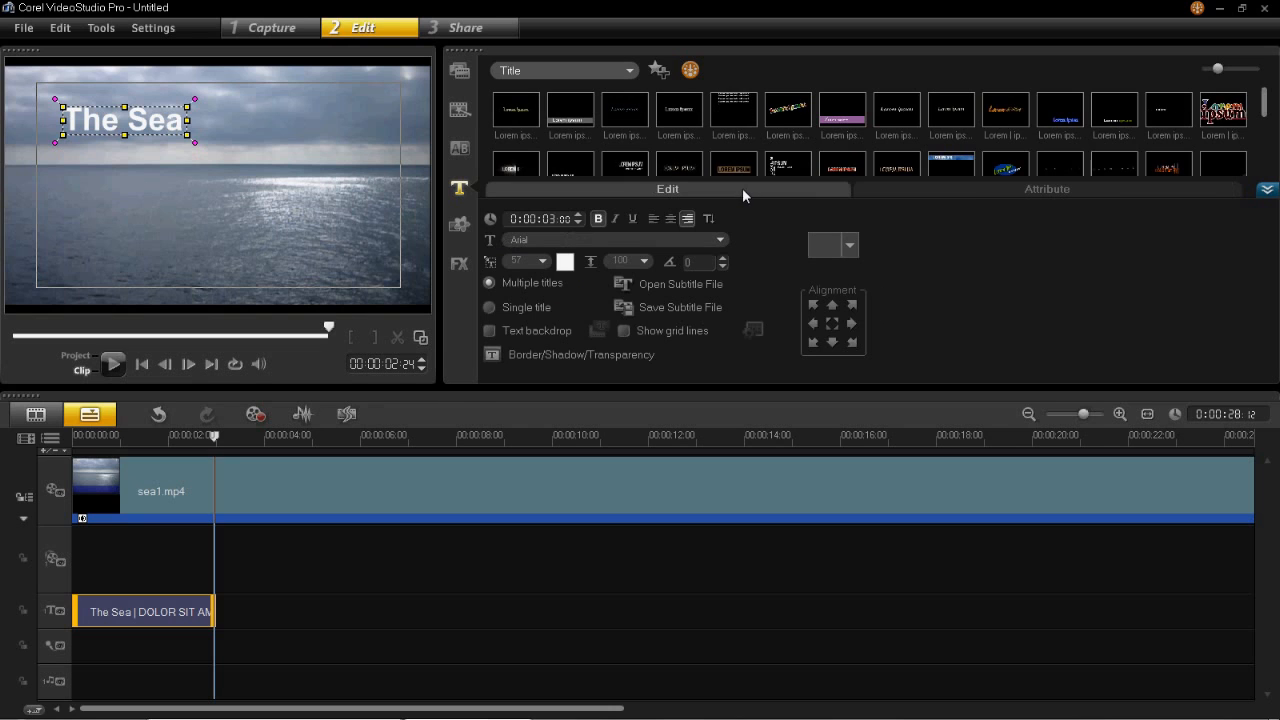
click(721, 241)
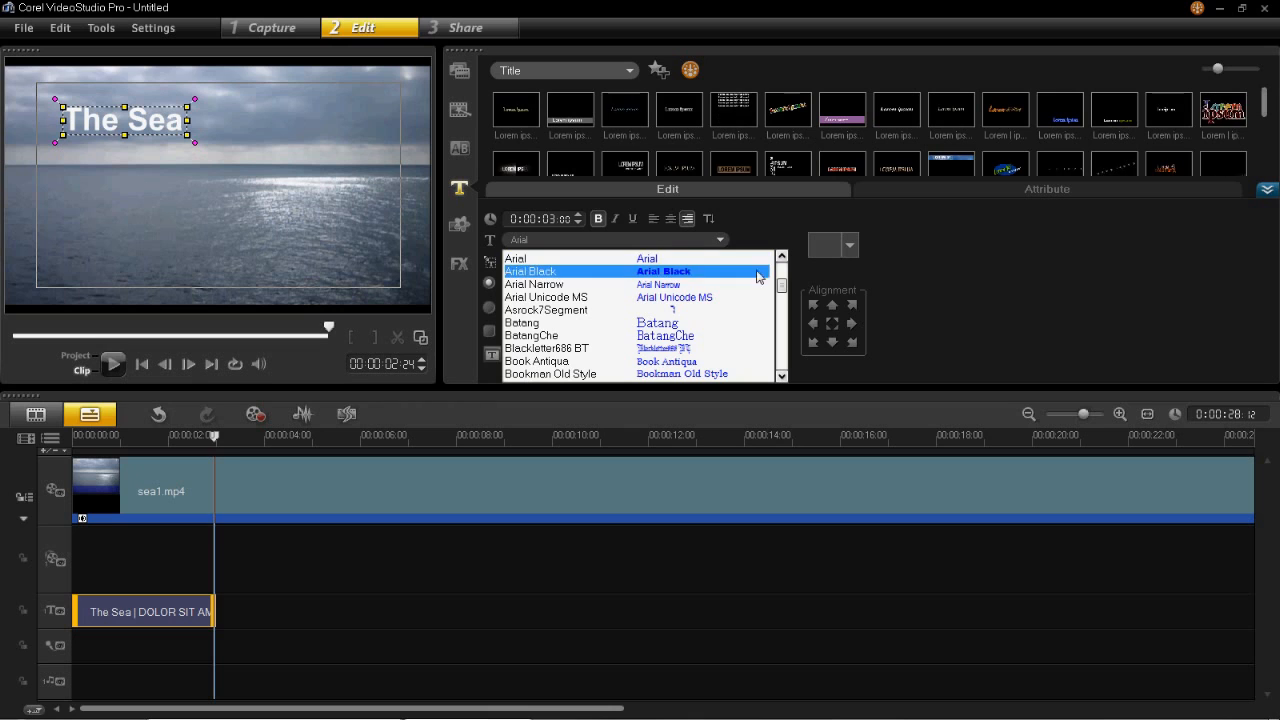
drag(781, 289, 782, 299)
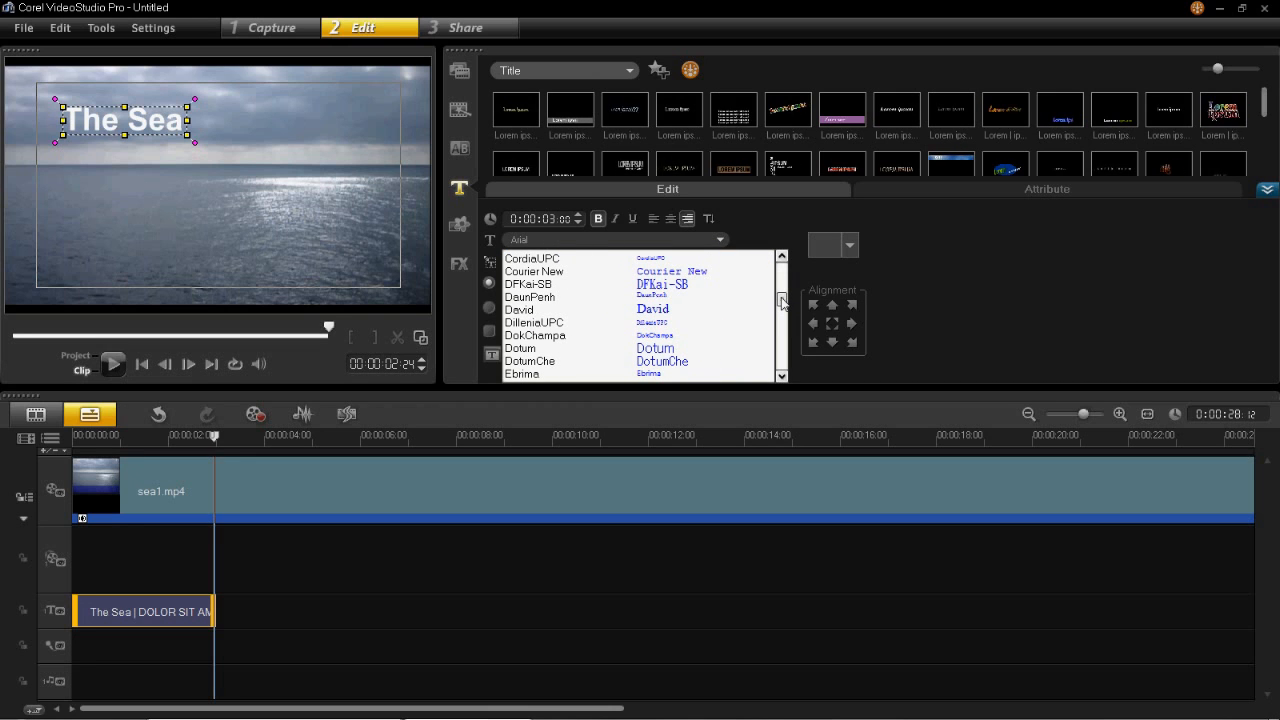
drag(782, 301, 782, 293)
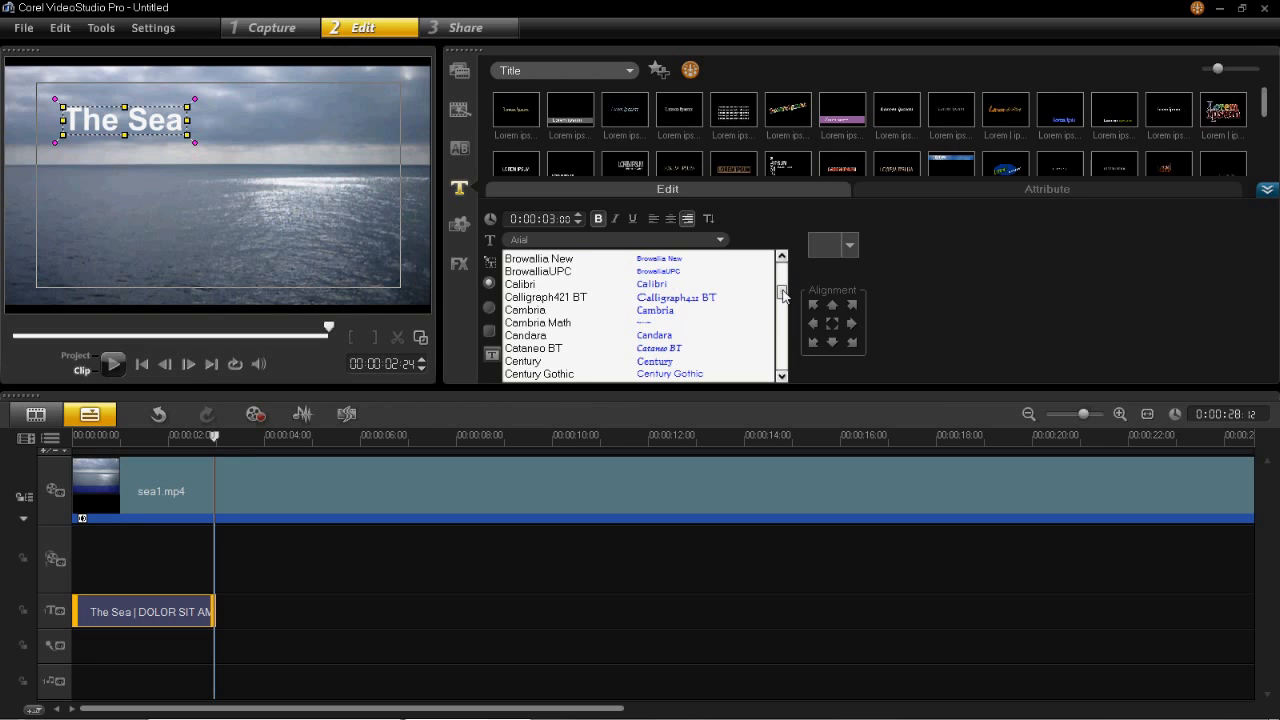
click(717, 289)
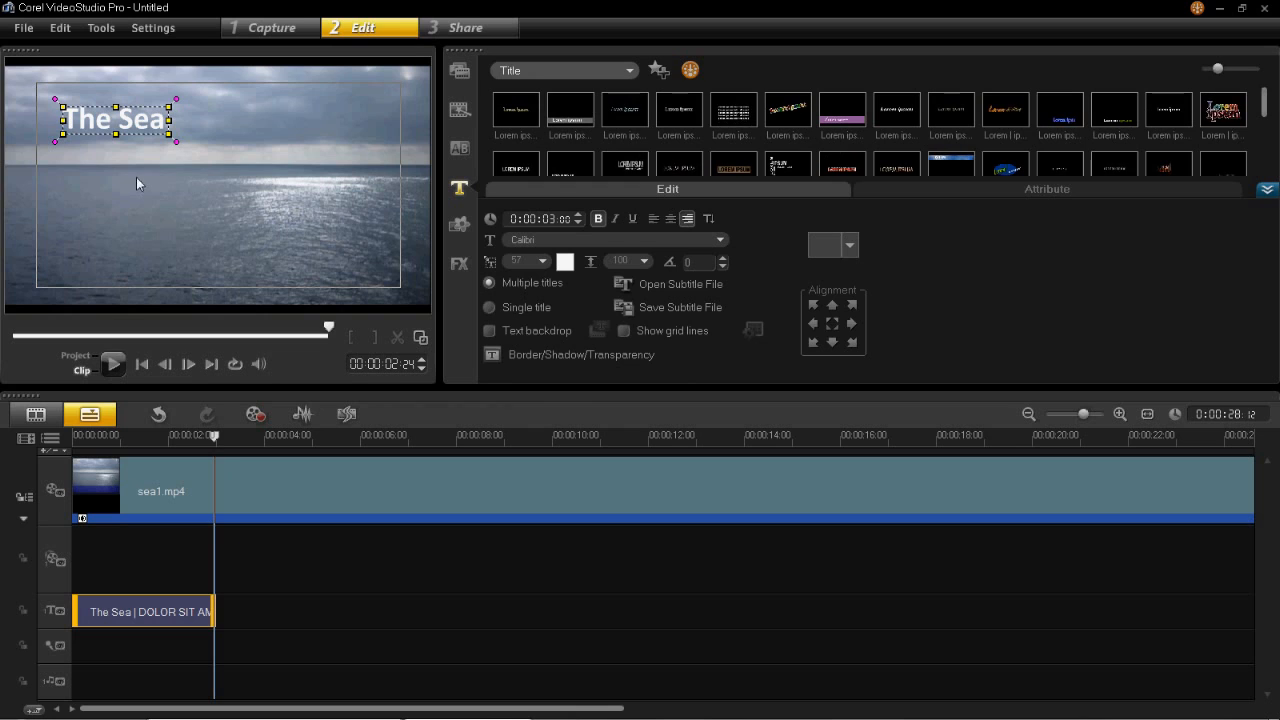
click(631, 219)
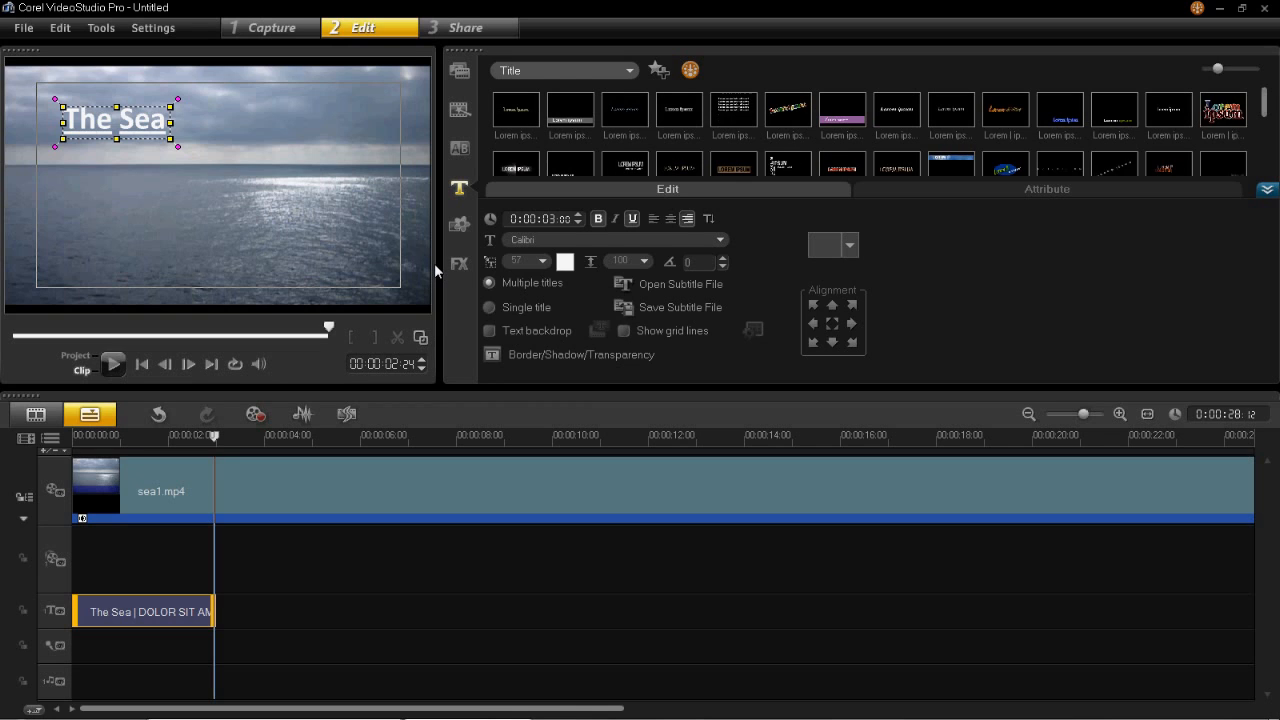
Try dark green for the title text and settle on light green
click(565, 264)
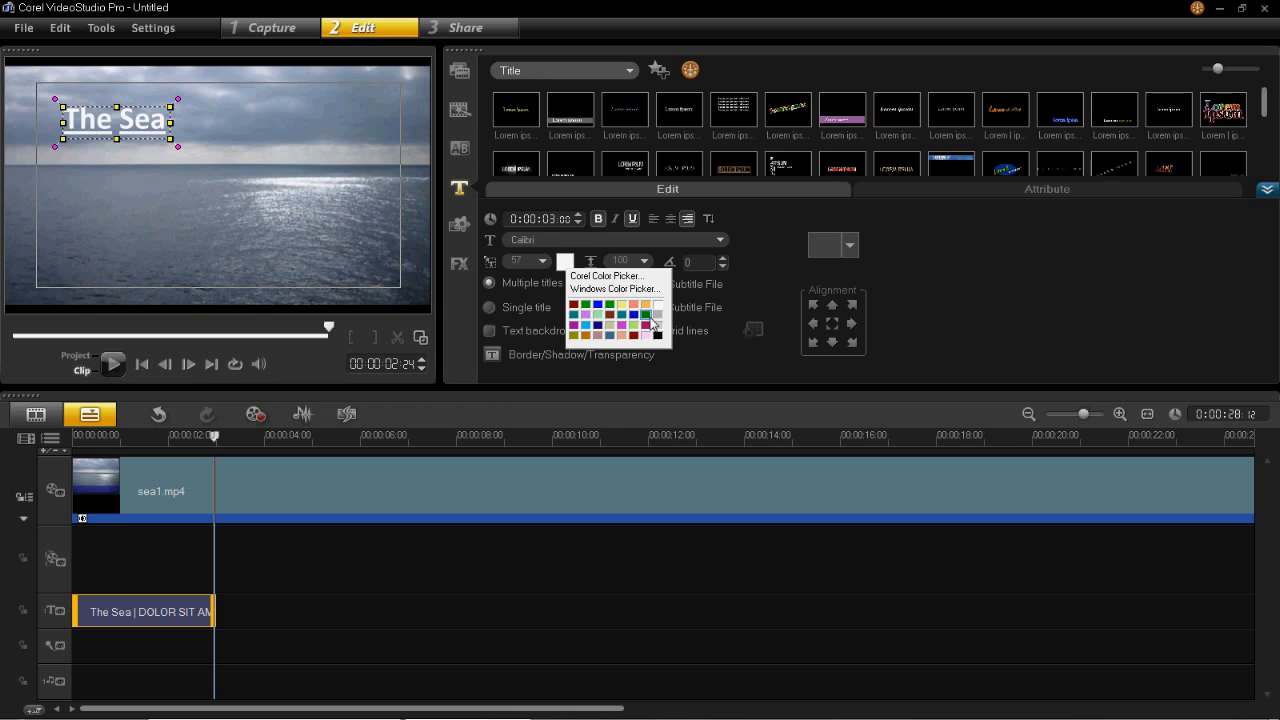
click(644, 314)
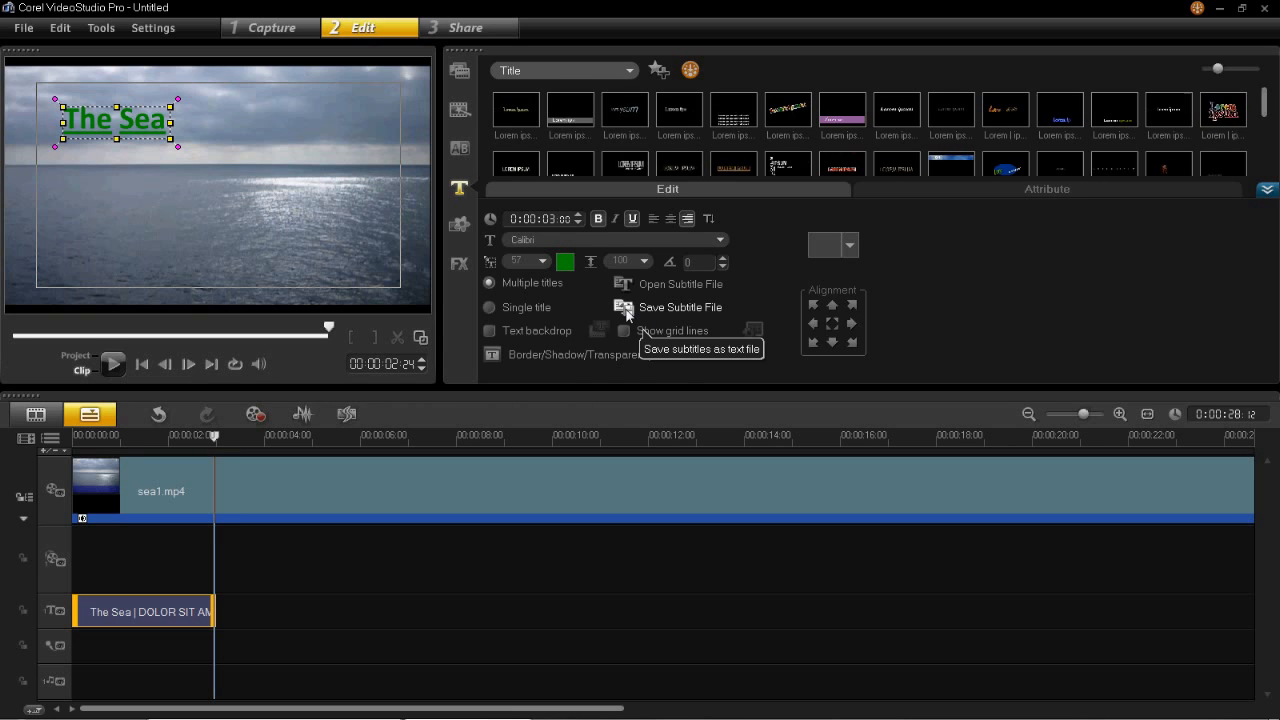
click(569, 266)
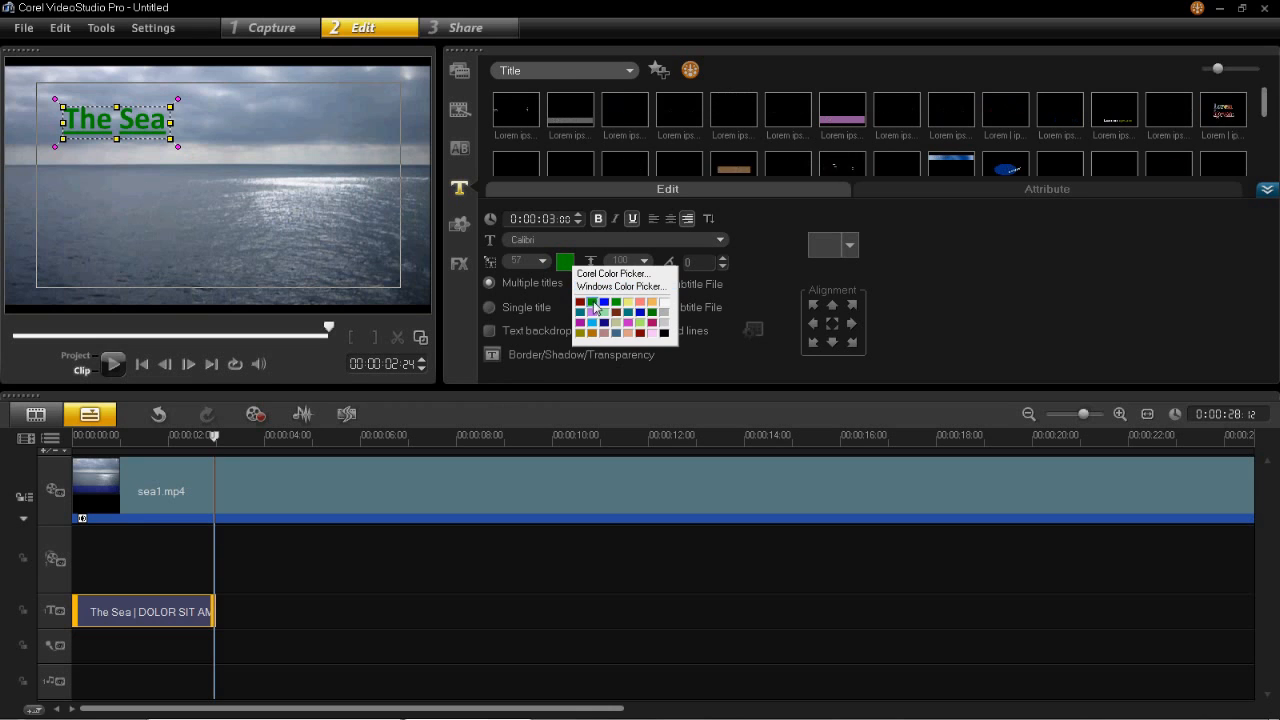
click(601, 313)
click(184, 138)
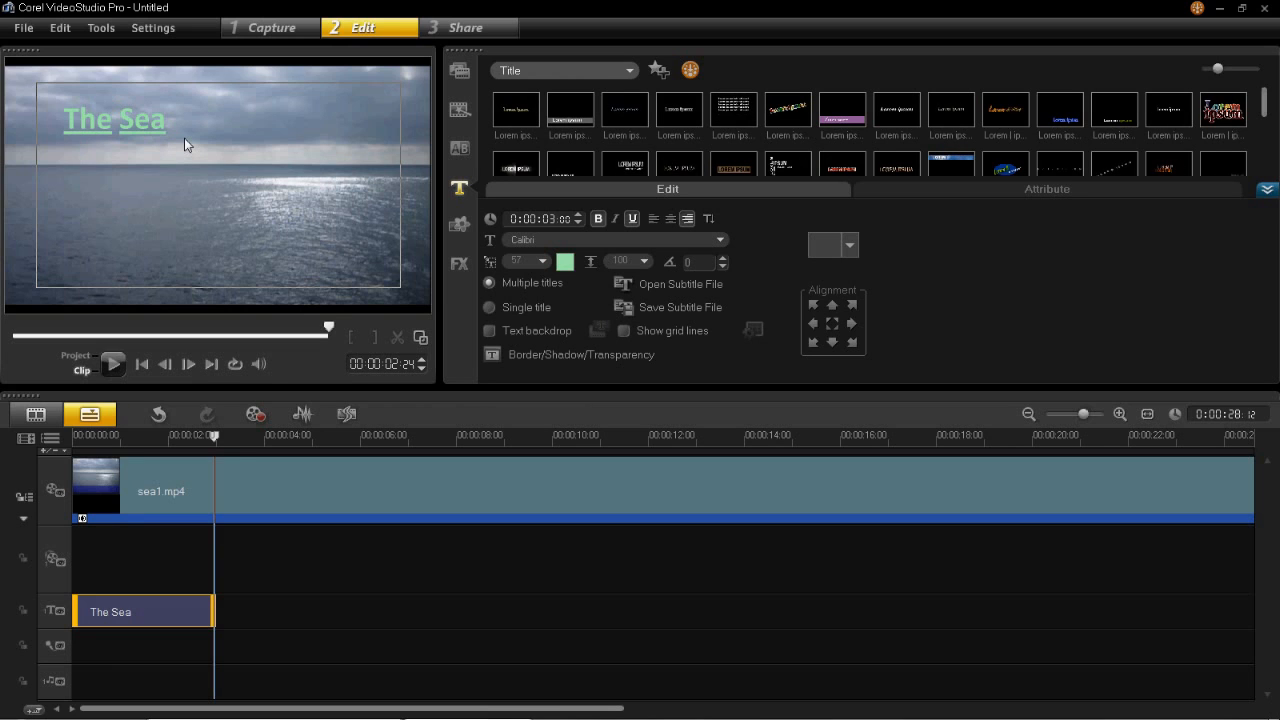
Resize the The Sea title to font size 60 and move it to the middle of the video frame
click(136, 131)
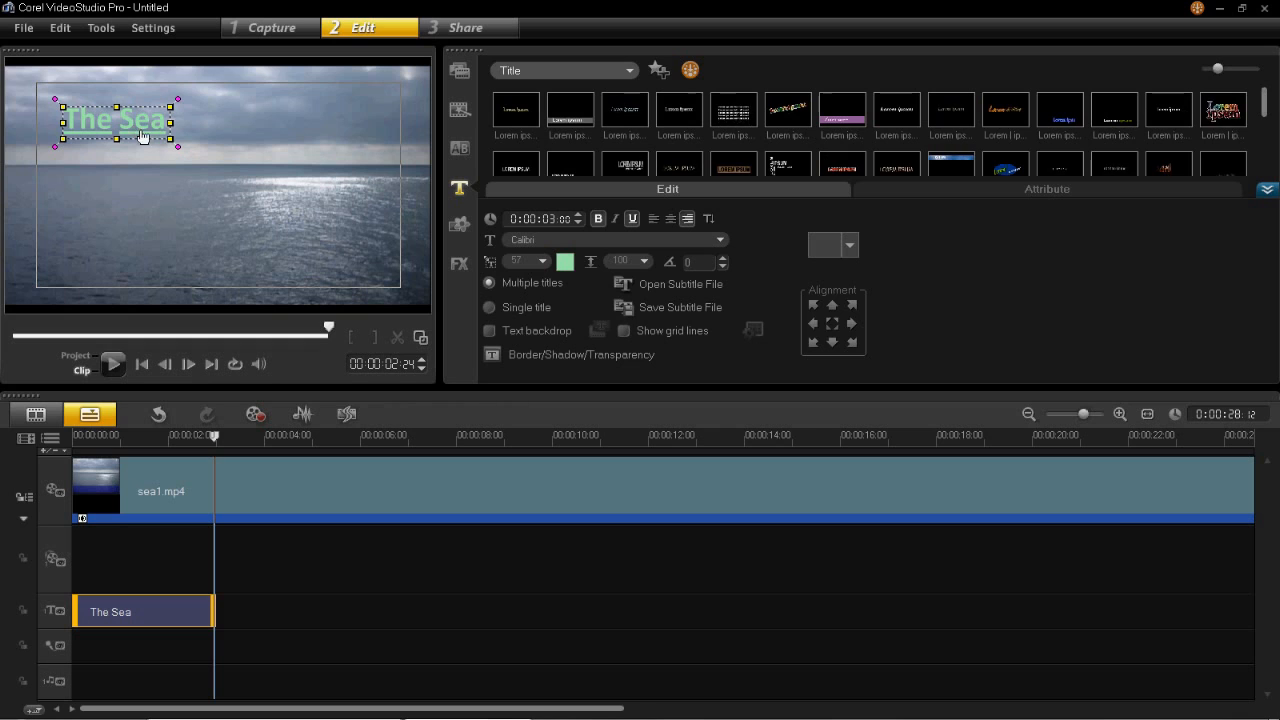
drag(169, 138, 236, 157)
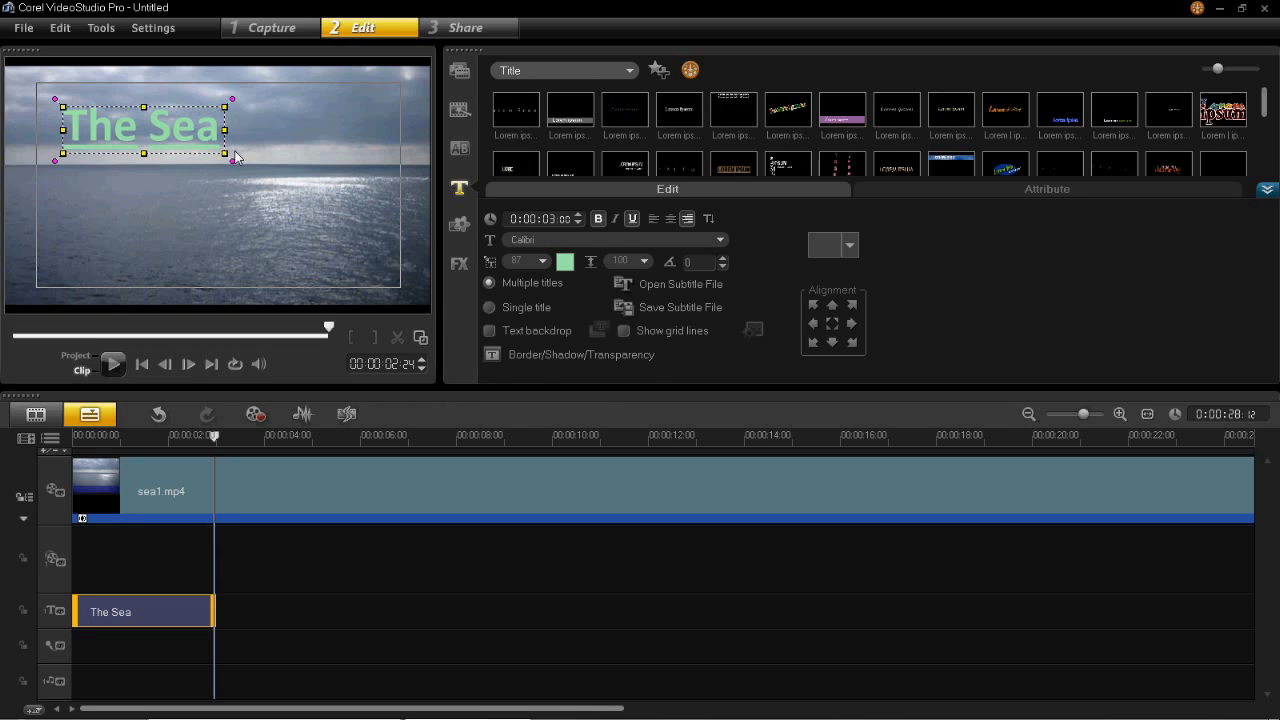
click(544, 260)
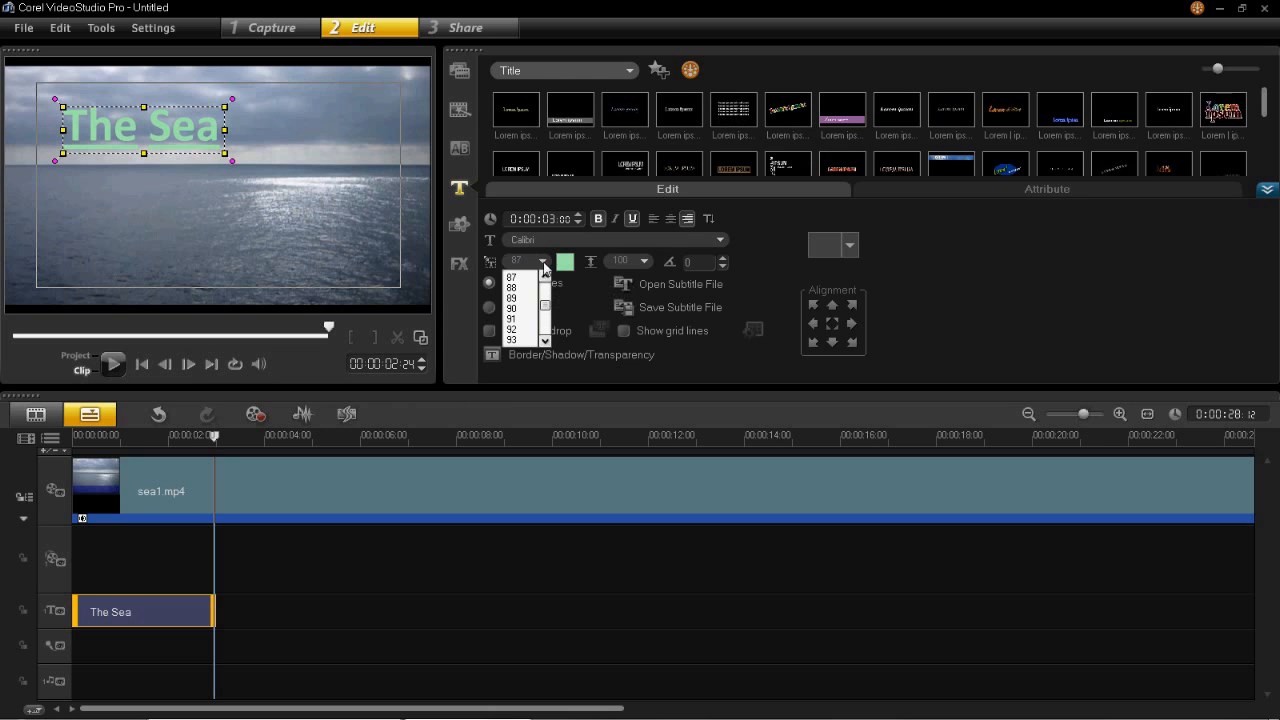
drag(545, 310, 545, 306)
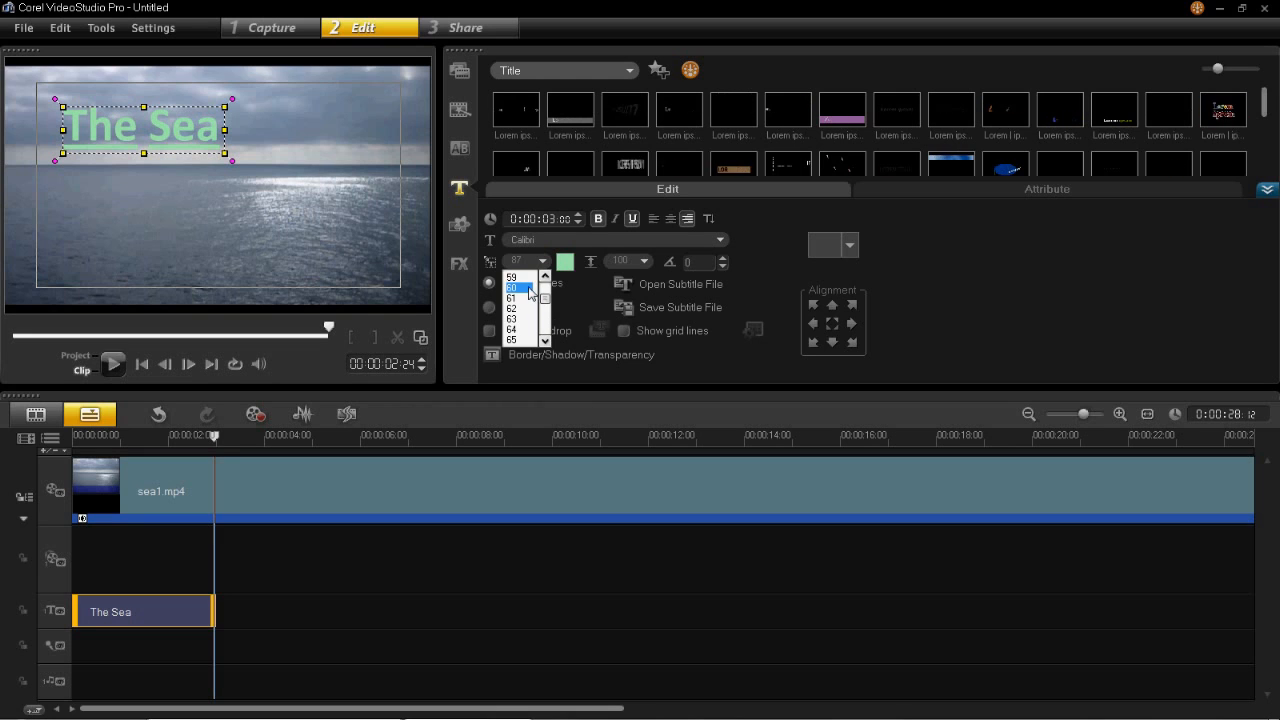
click(528, 287)
click(302, 208)
drag(109, 126, 214, 198)
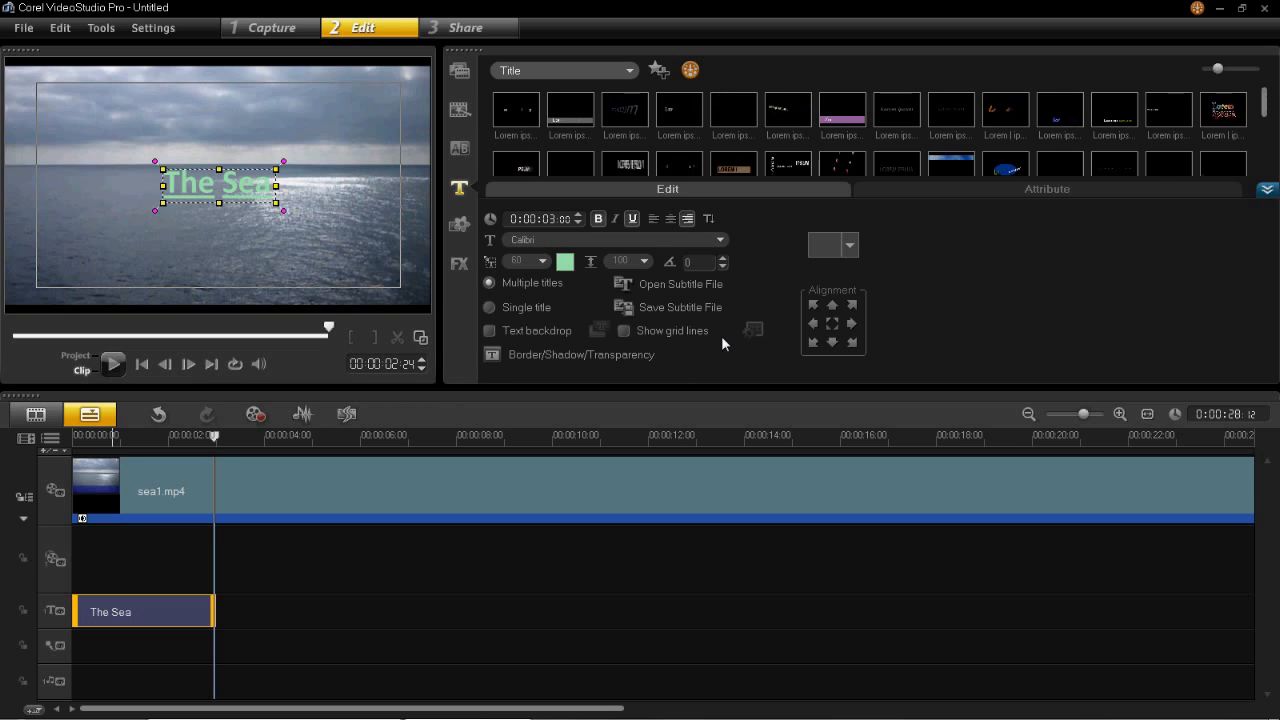
Give the title text a border of width 1.0 with a steel blue line color
click(492, 355)
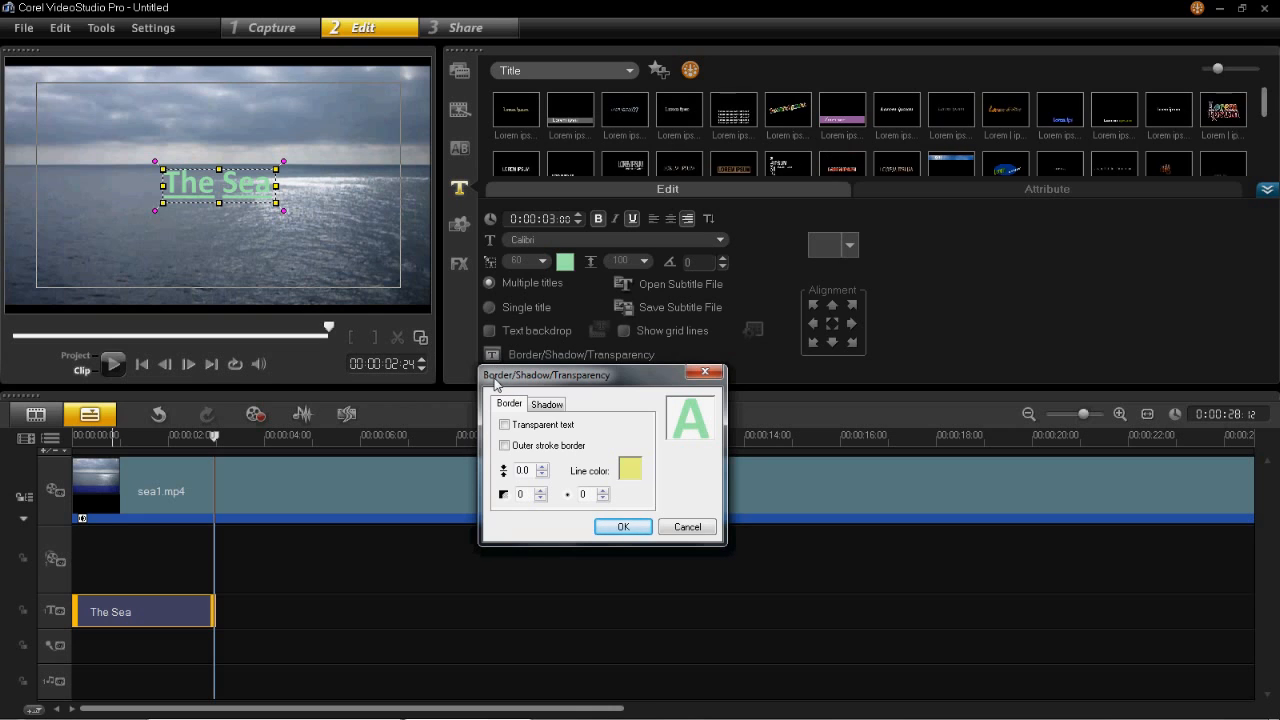
click(541, 468)
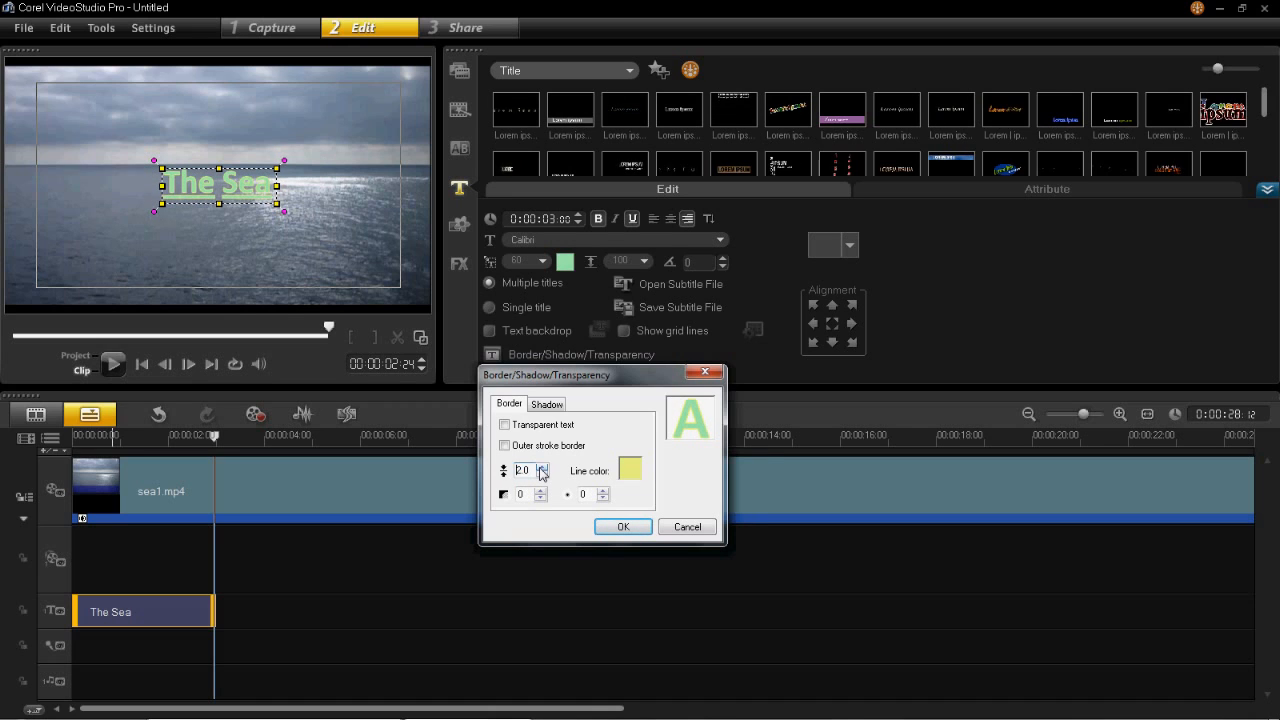
click(542, 469)
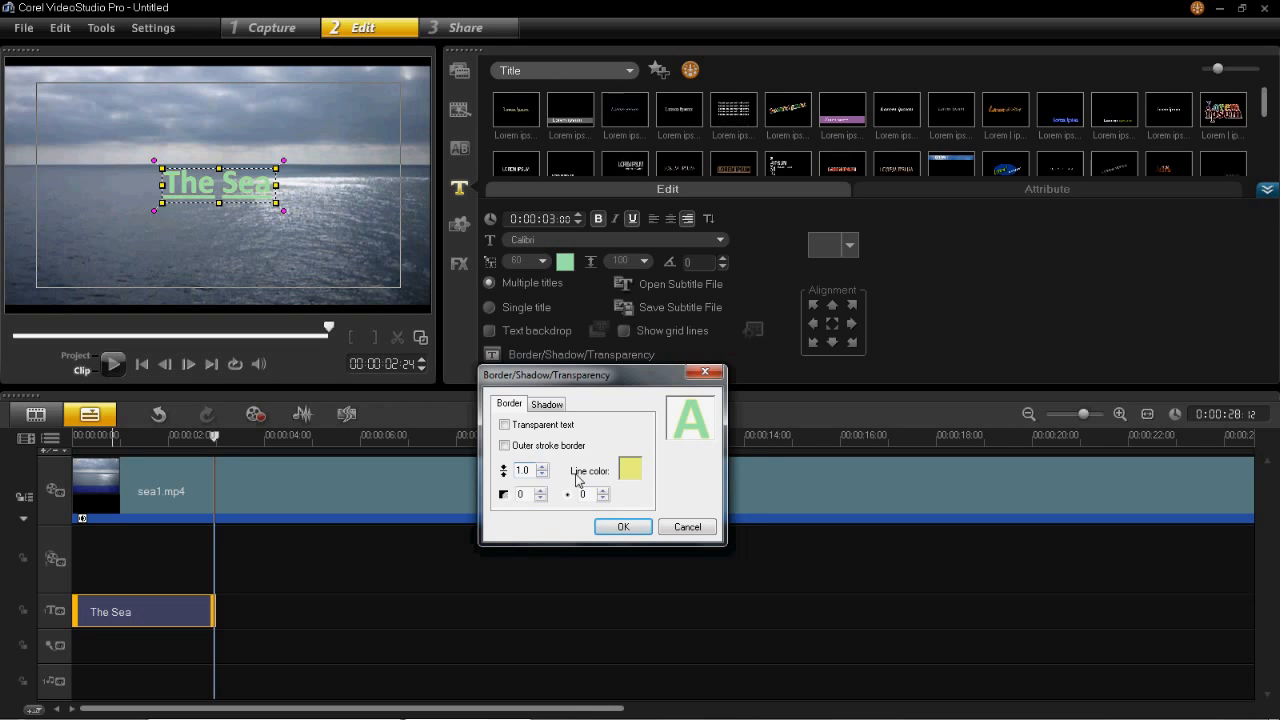
click(629, 478)
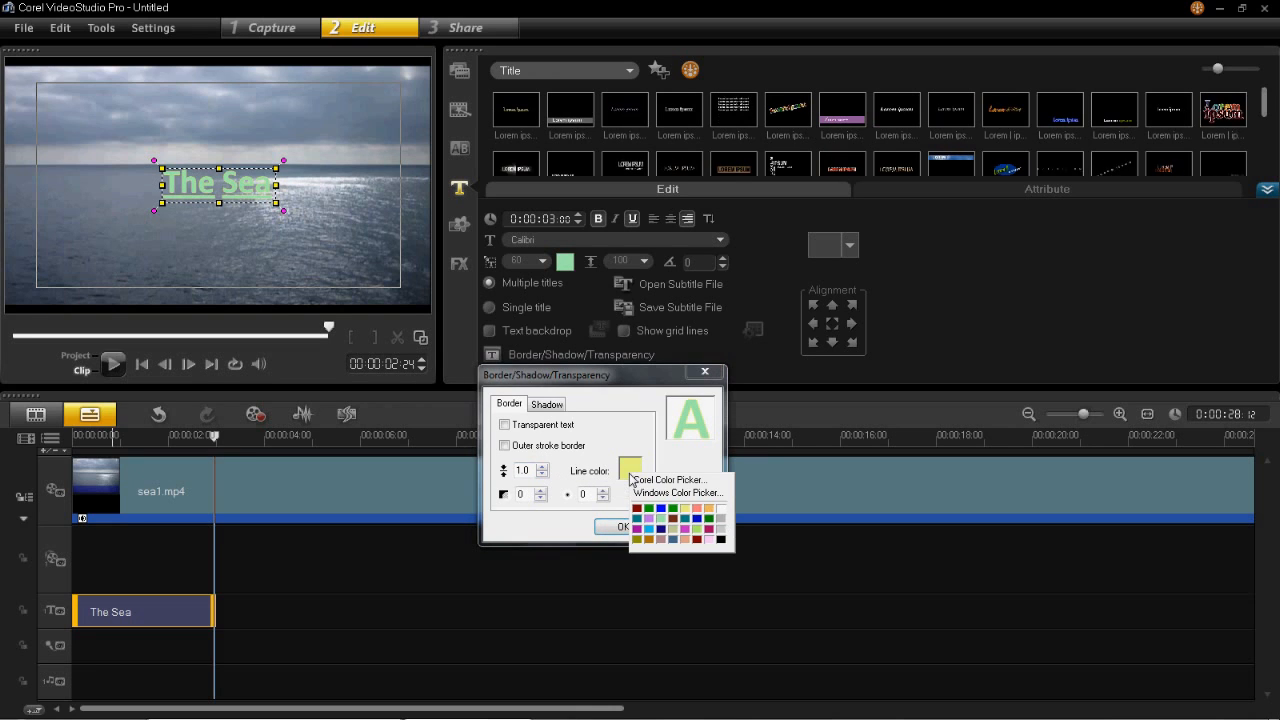
click(677, 540)
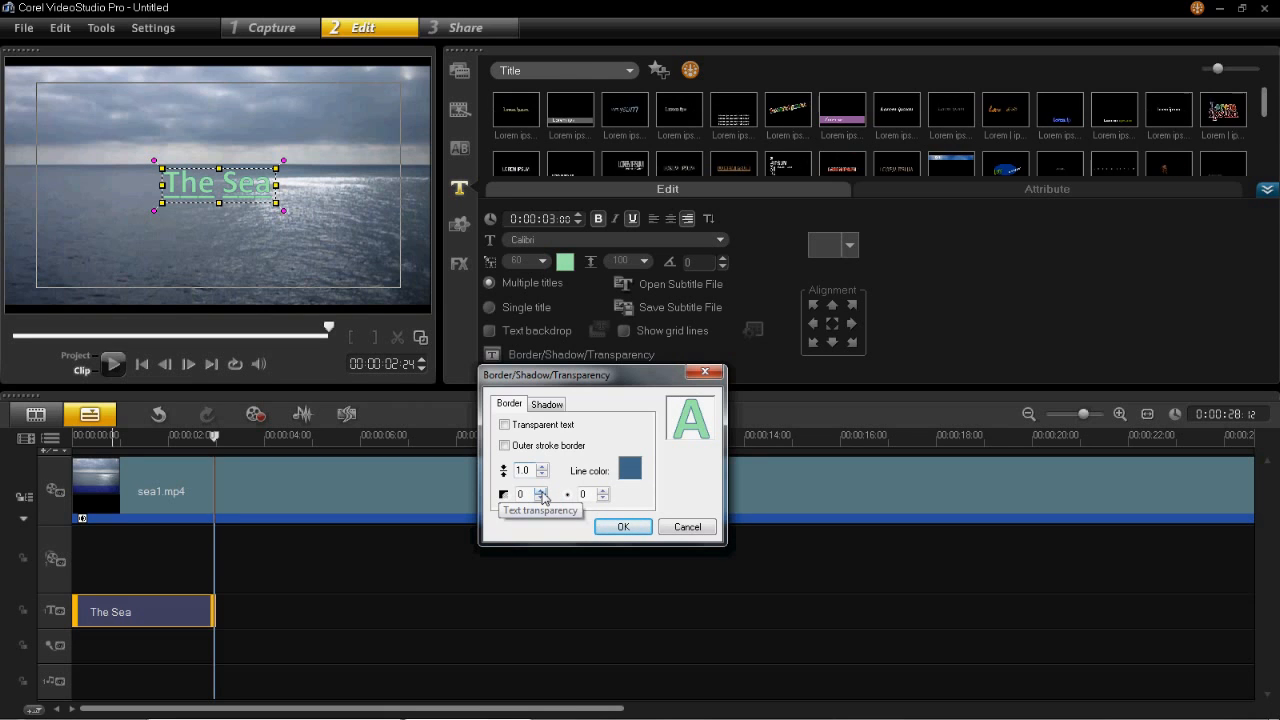
Try a text transparency of 5 on the The Sea title and return it to 0
click(541, 492)
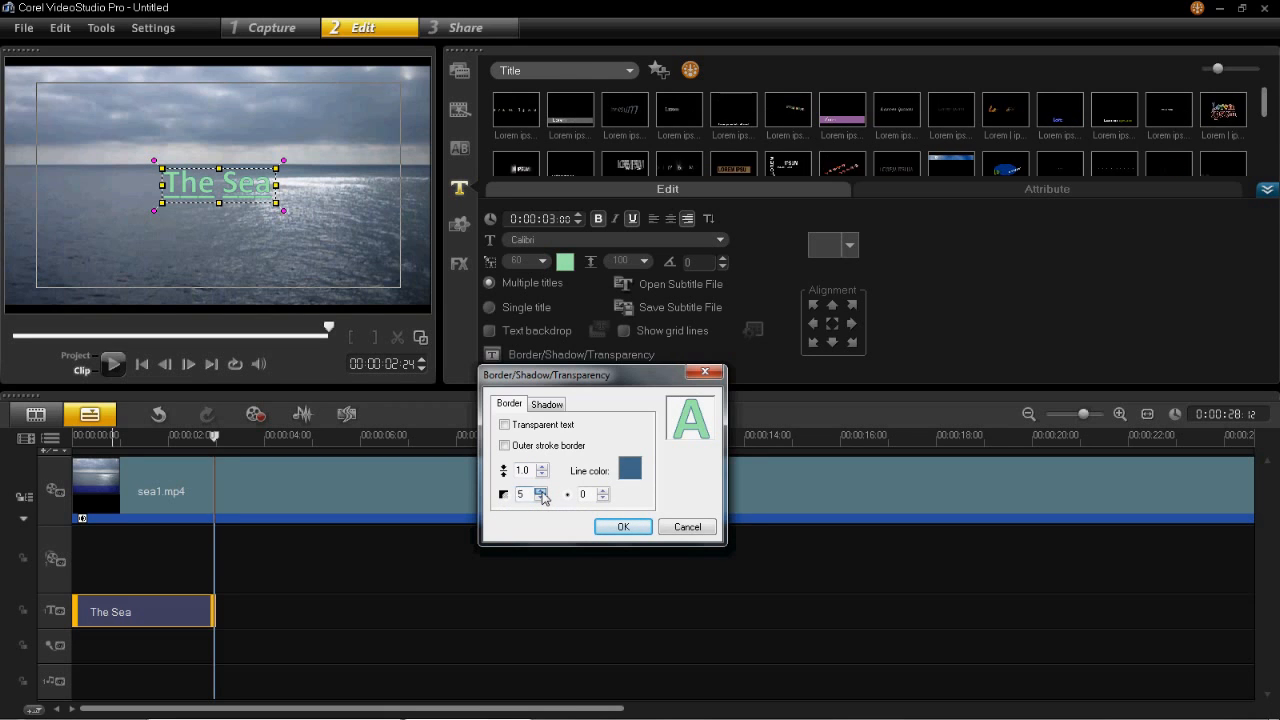
click(541, 498)
click(541, 499)
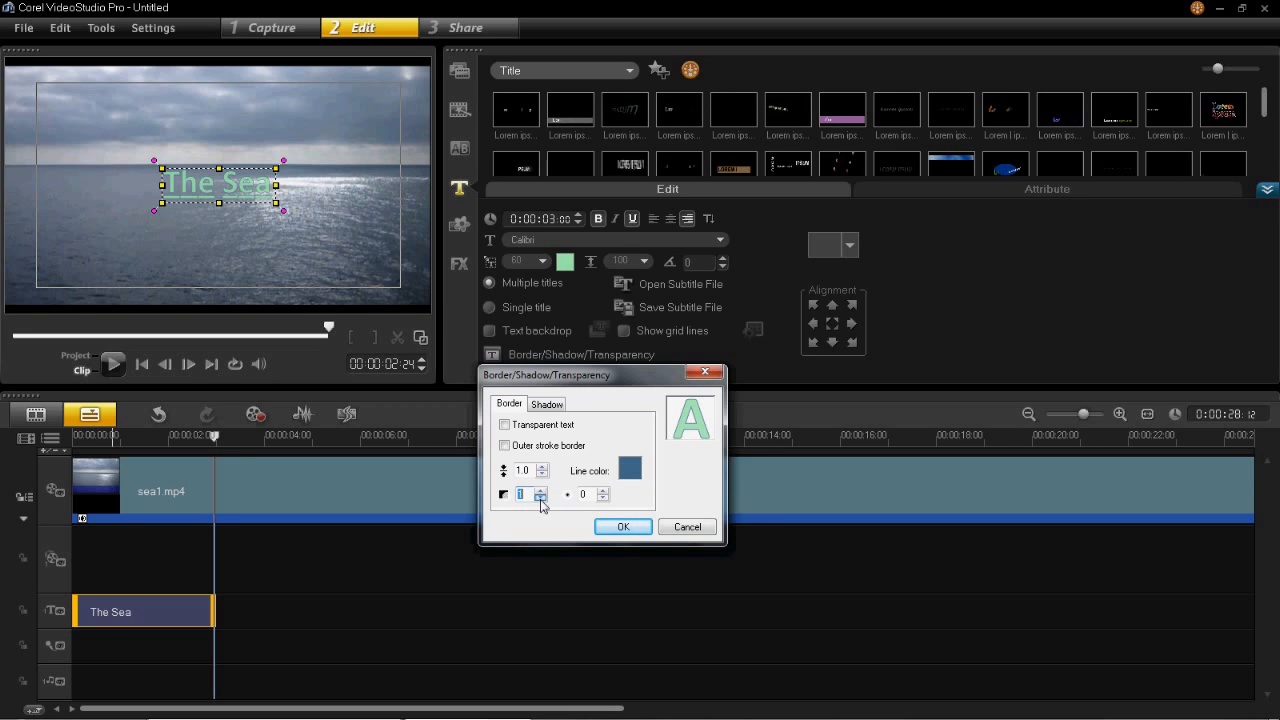
Set the soft edge of the title's border to 20 and apply the border settings
click(600, 492)
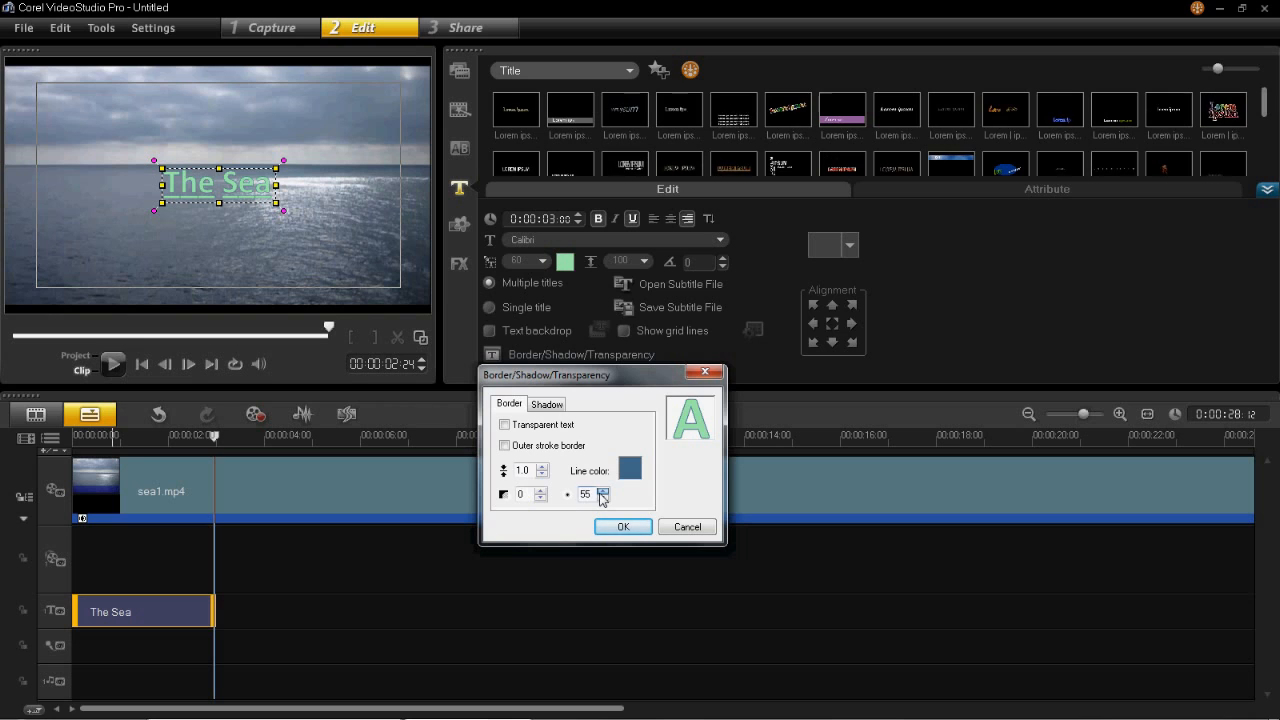
click(602, 499)
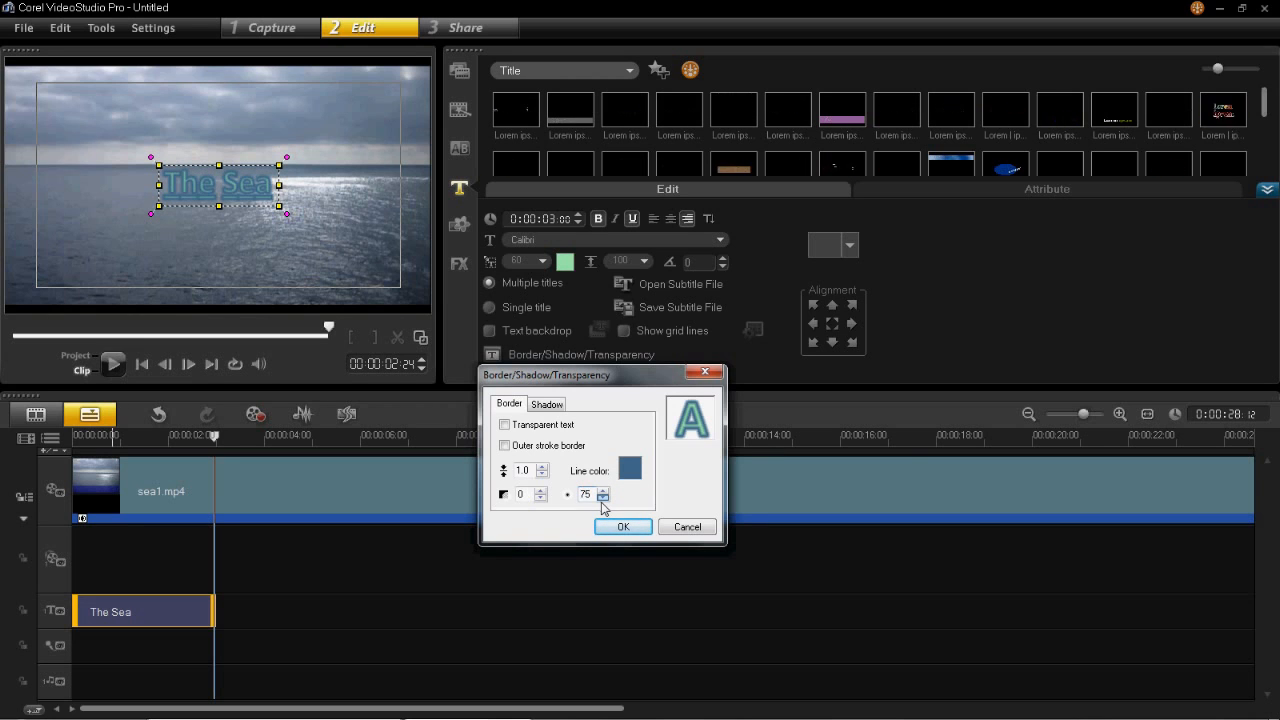
click(601, 499)
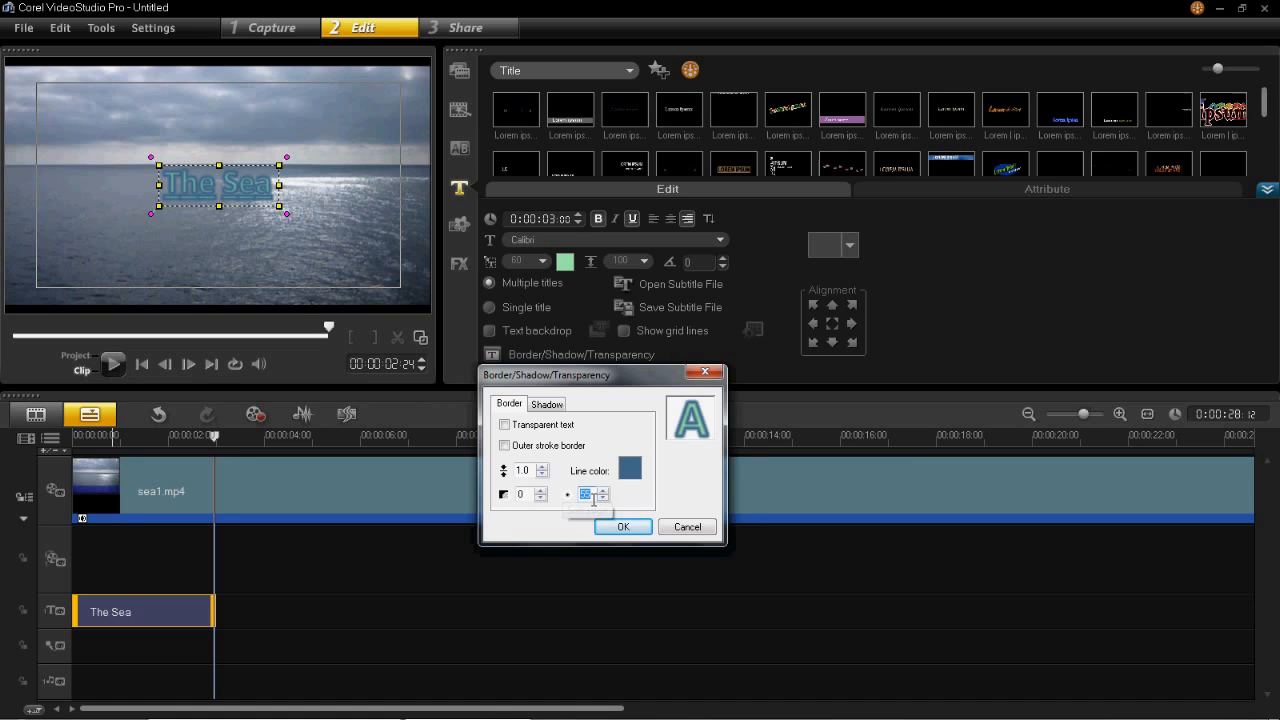
click(601, 499)
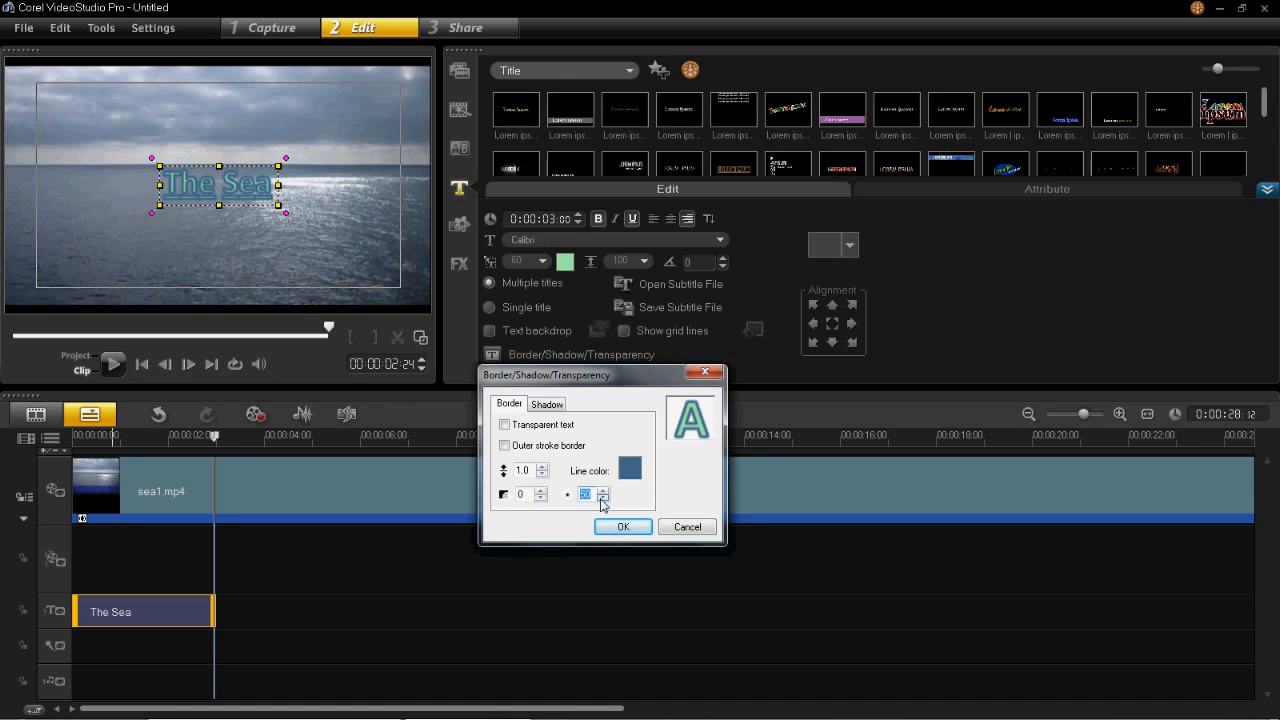
text(20)
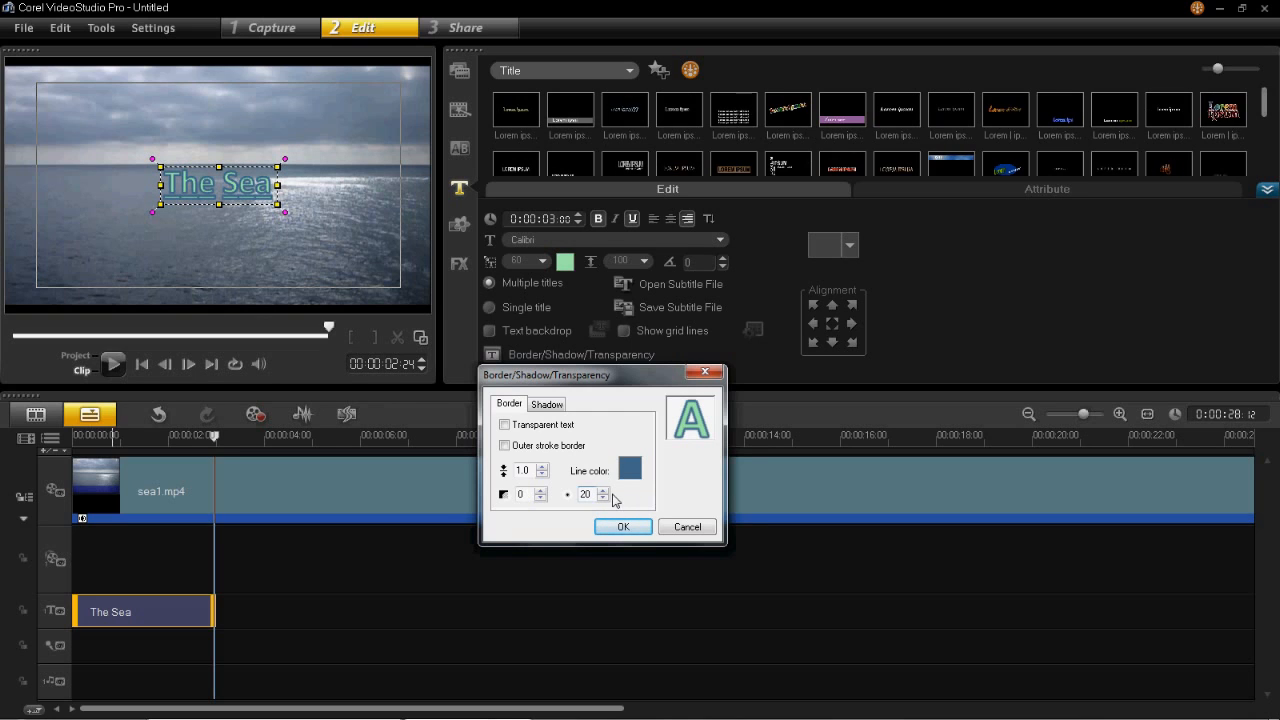
click(617, 528)
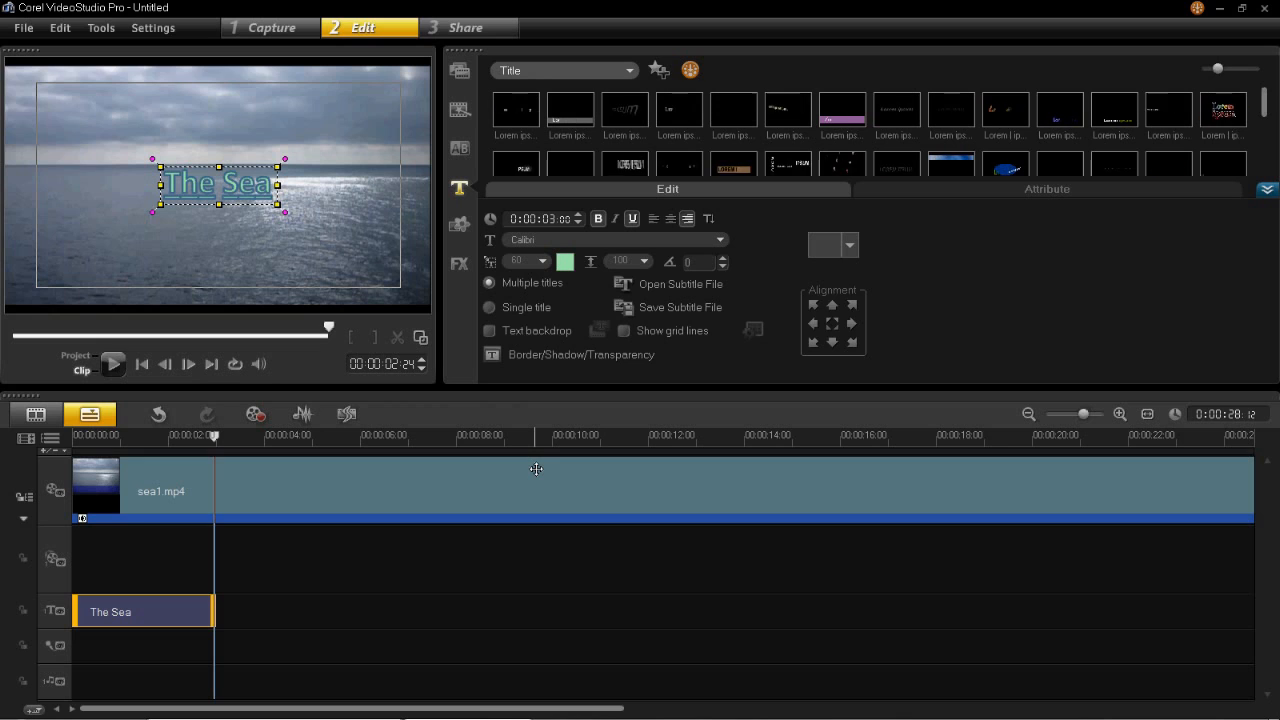
Set the The Sea title's font size to 100 and align it to the center of the frame
click(541, 261)
drag(545, 286, 545, 314)
click(526, 339)
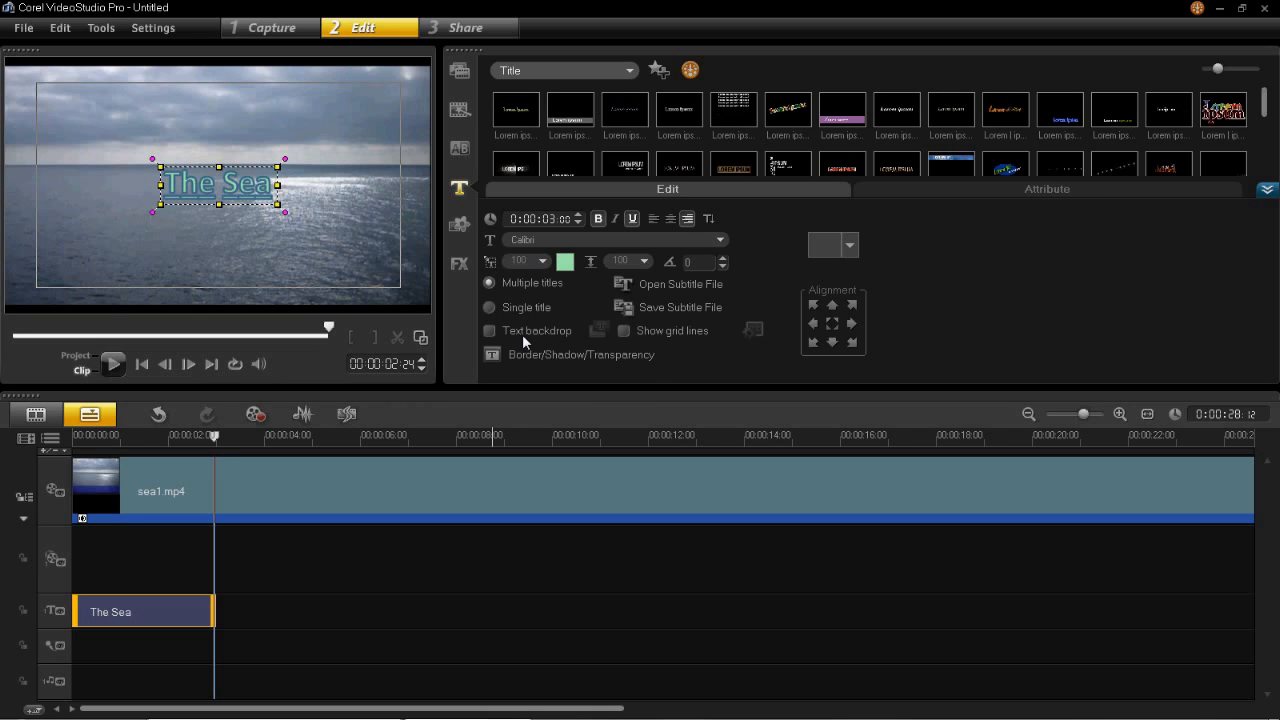
click(834, 327)
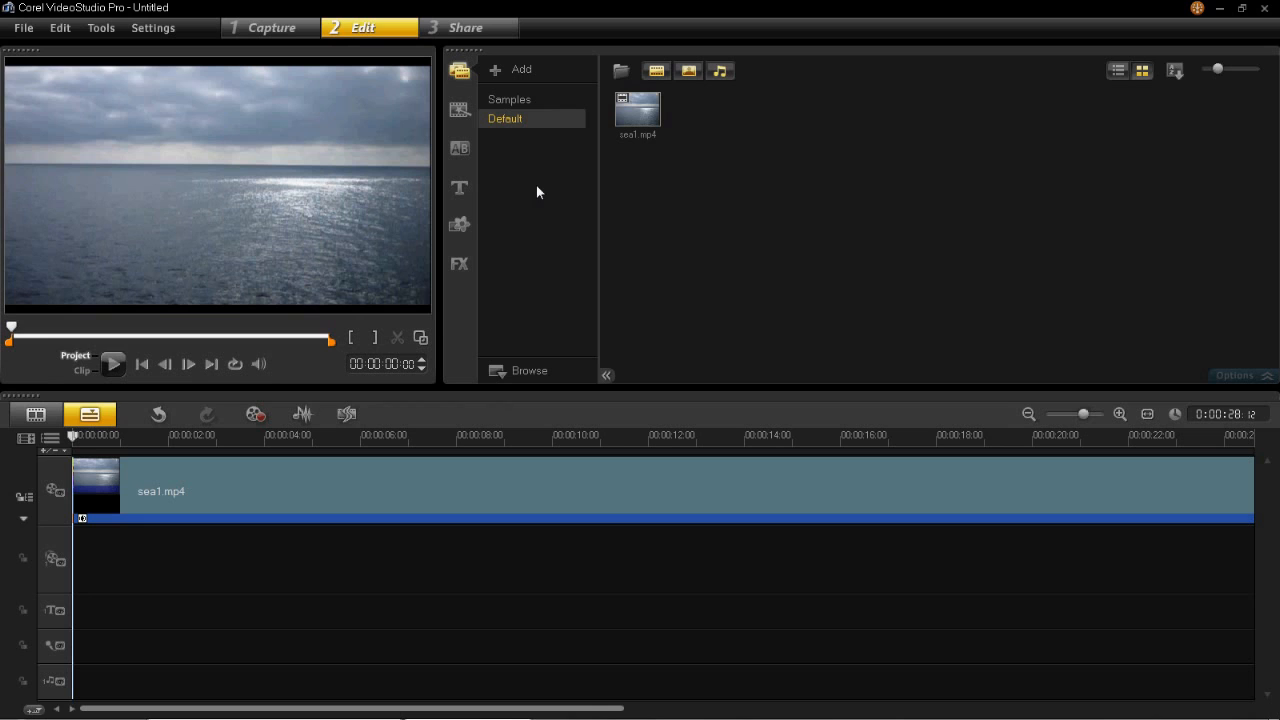
Add a new title reading The Sea over the start of the sea1.mp4 video
click(462, 187)
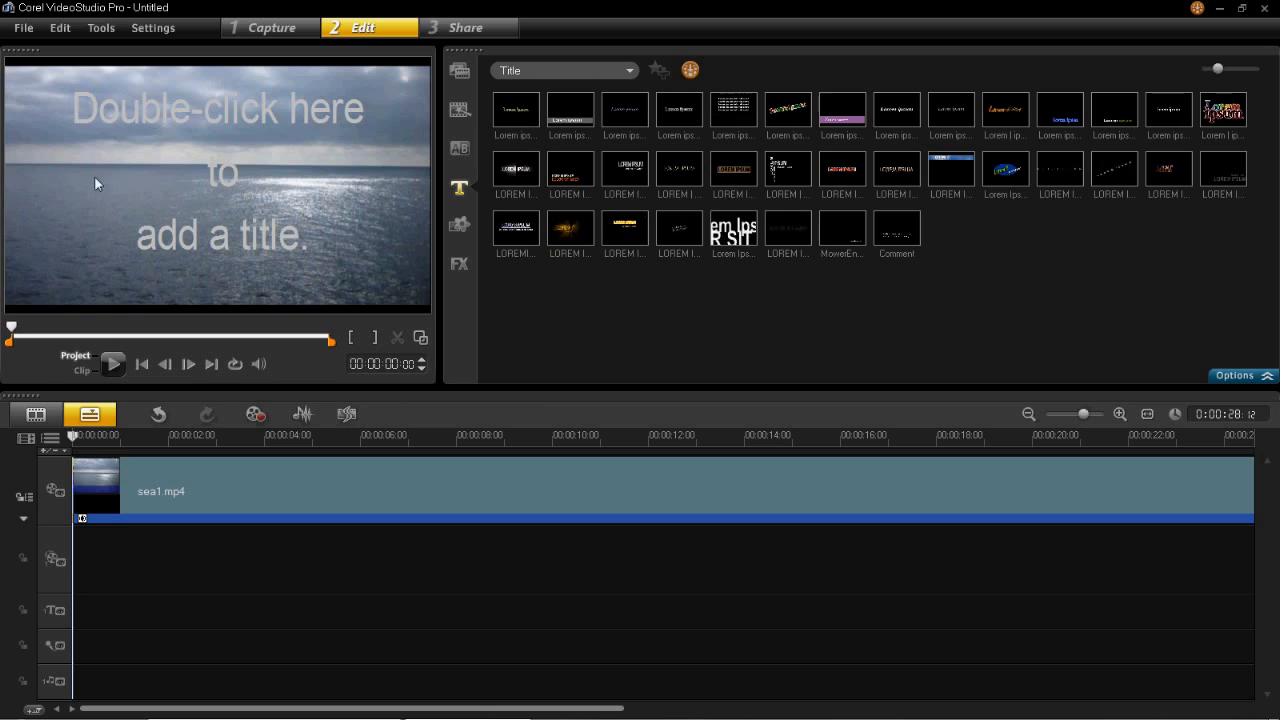
double_click(158, 154)
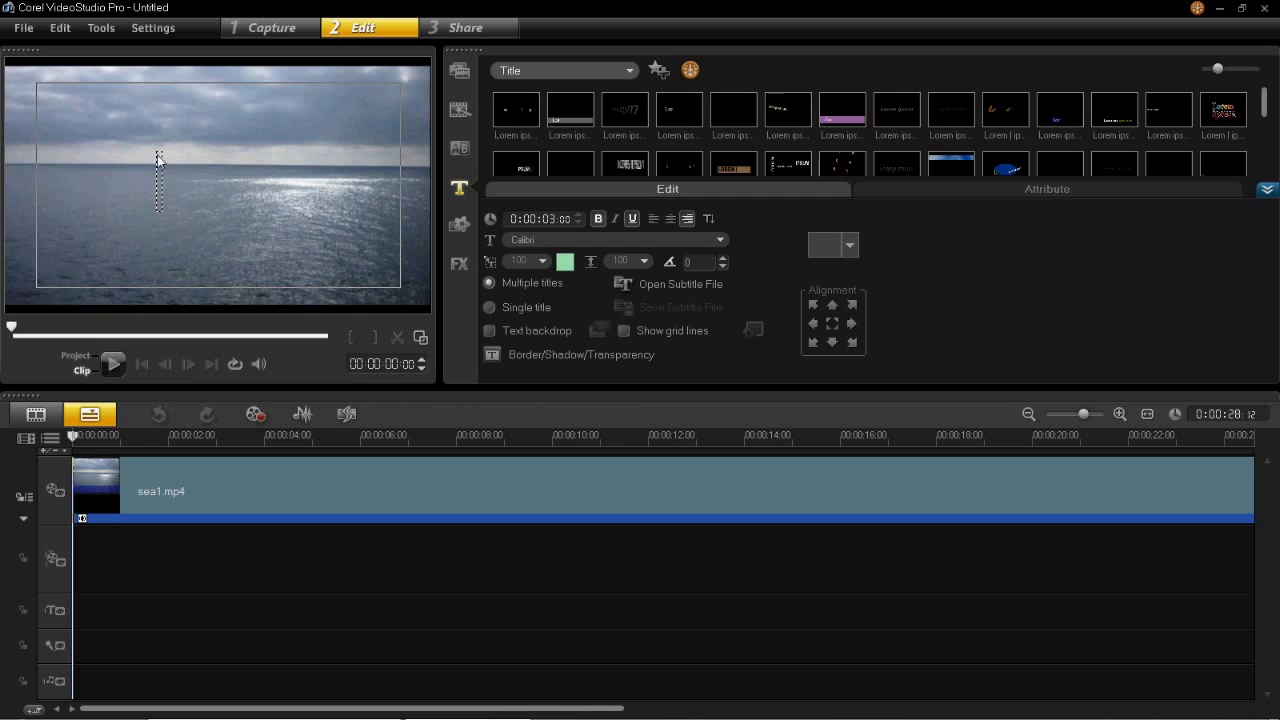
text(The Sea)
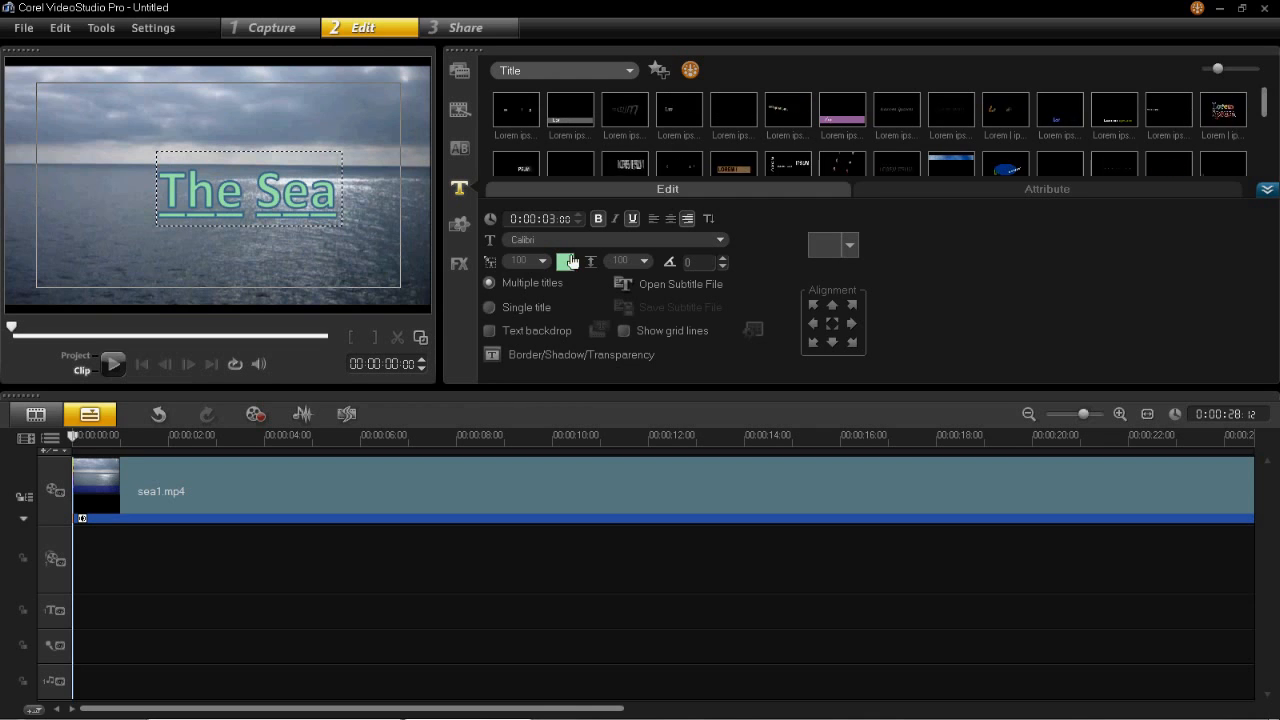
Change the The Sea title's font to Comic Sans MS and finish the text entry
click(718, 242)
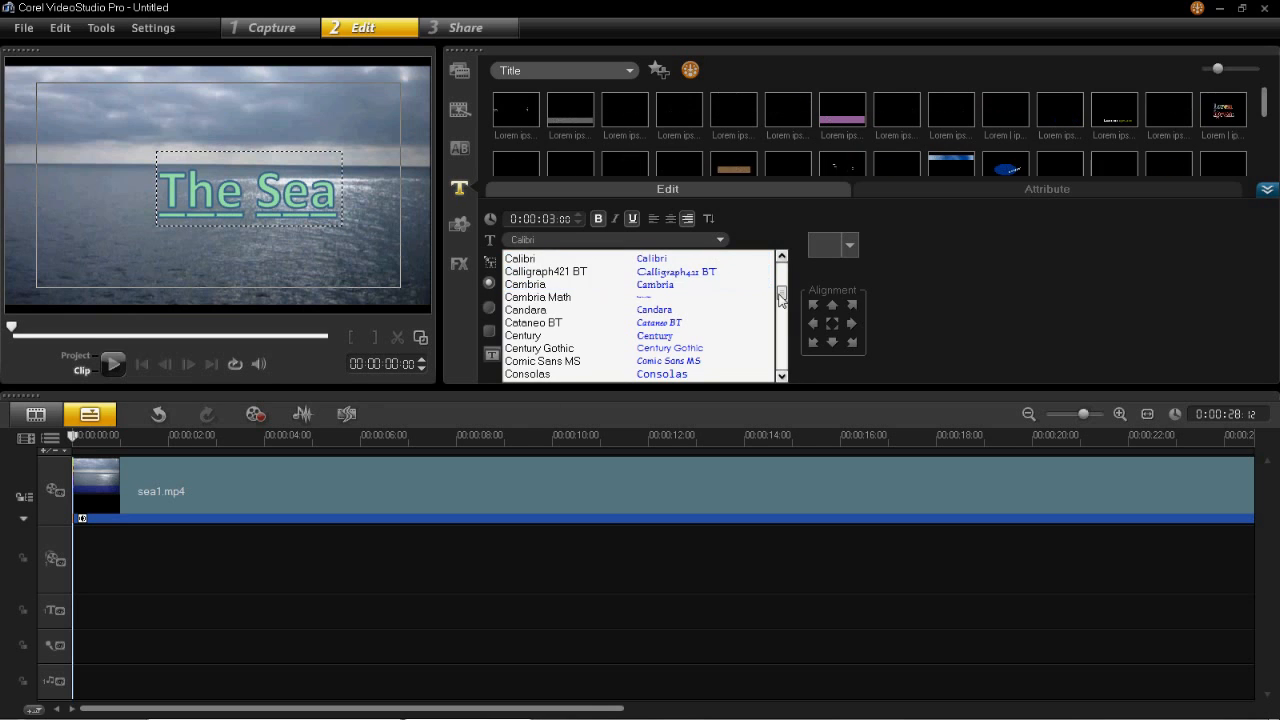
scroll(782, 303, down, 2)
scroll(757, 296, up, 1)
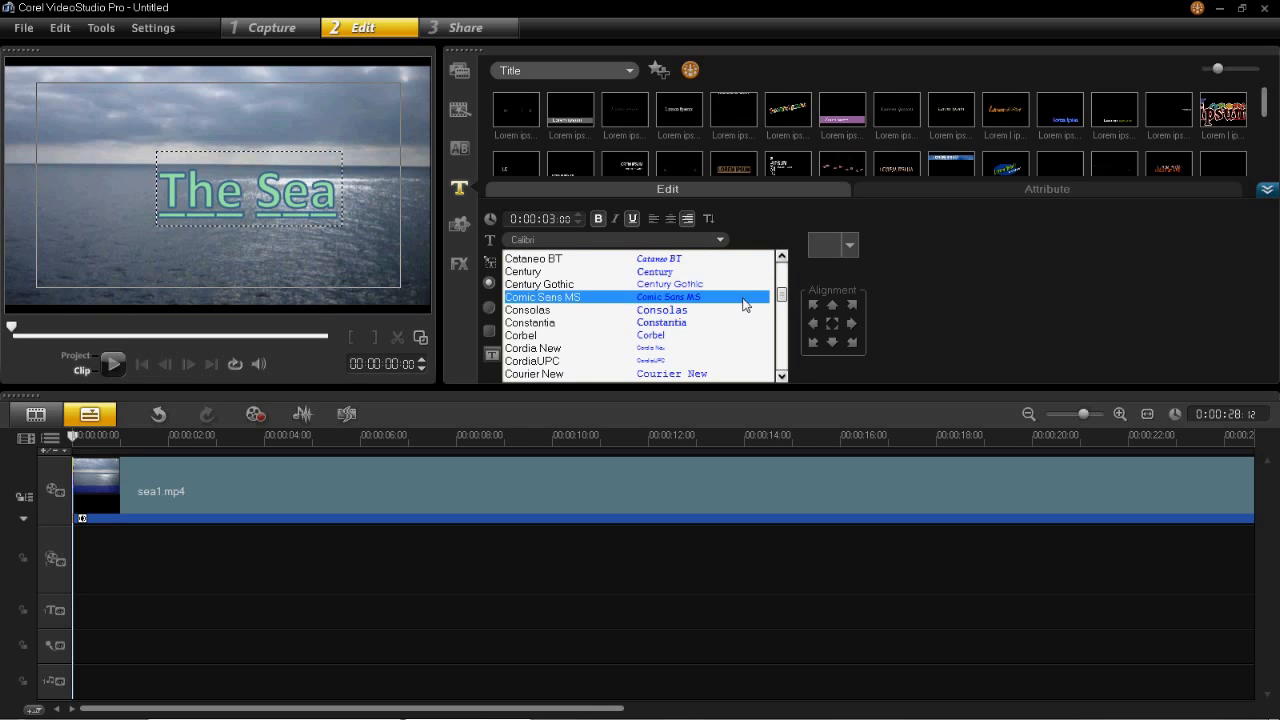
click(749, 297)
click(321, 244)
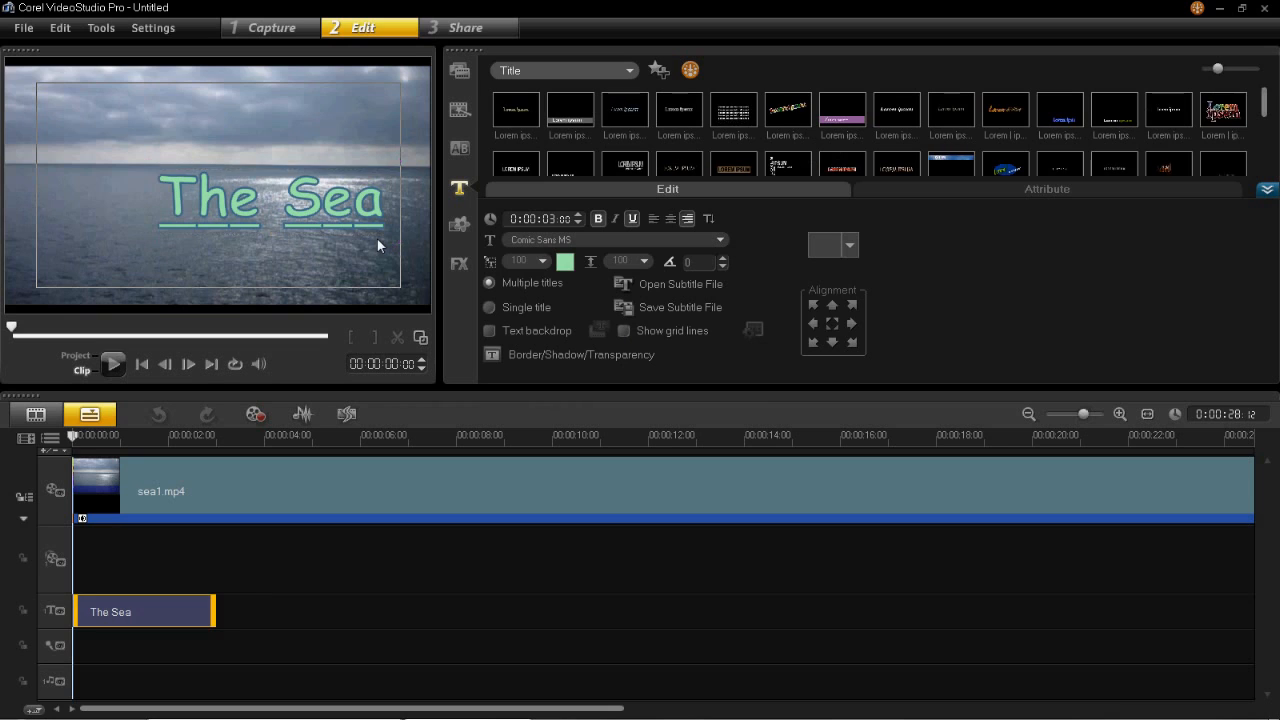
Change the title text color to white and align the title to the center of the frame
click(565, 263)
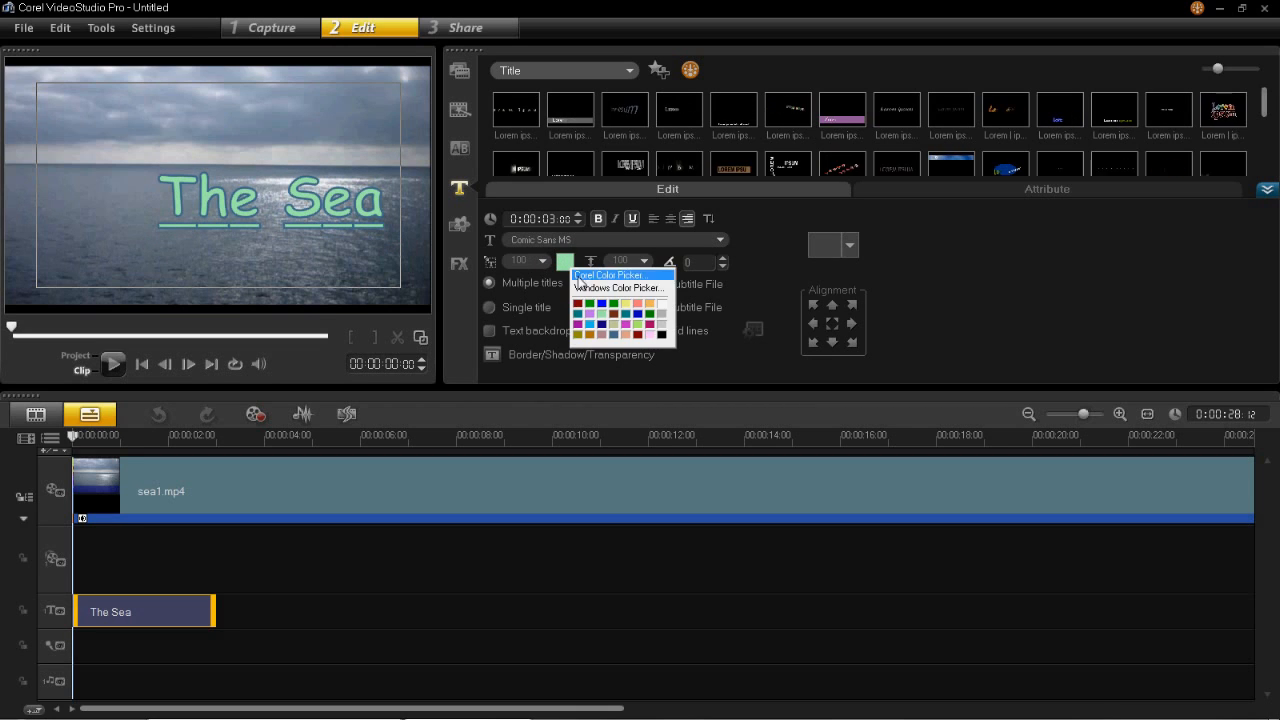
click(662, 314)
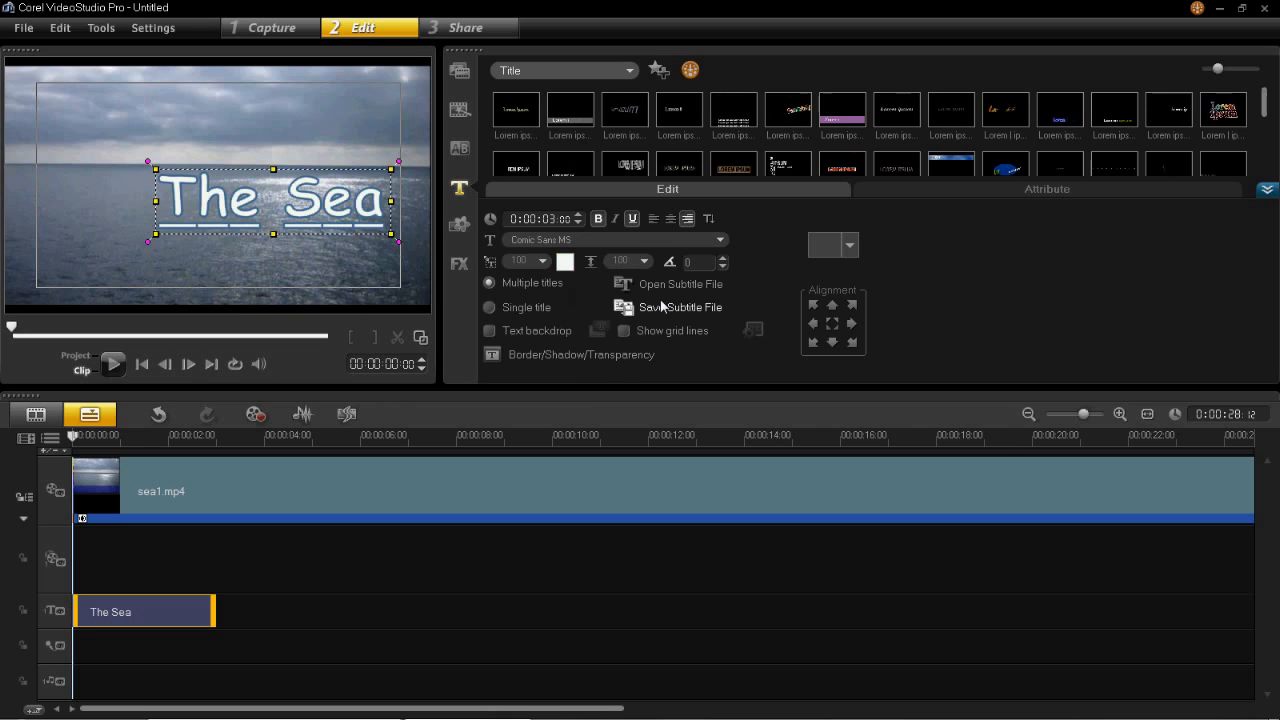
click(831, 325)
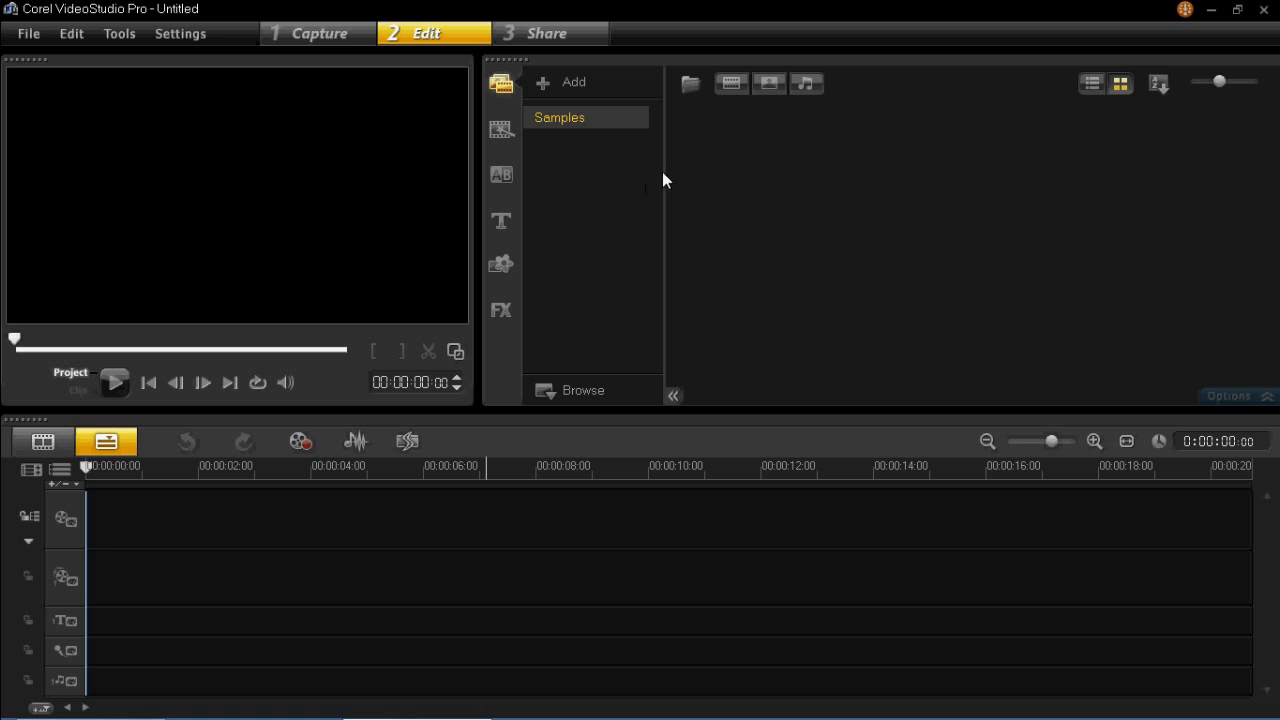
Show the videos, photos and audio files in the Samples library and browse through the media thumbnails
click(735, 89)
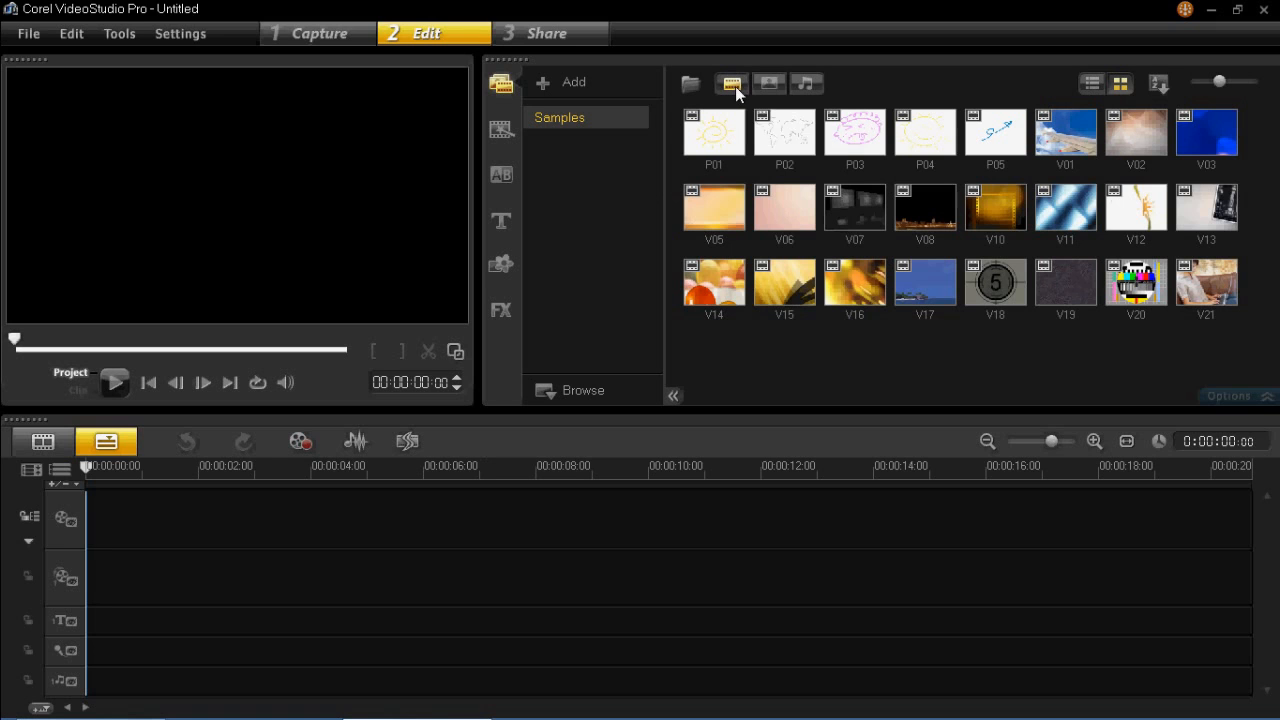
click(767, 88)
click(803, 88)
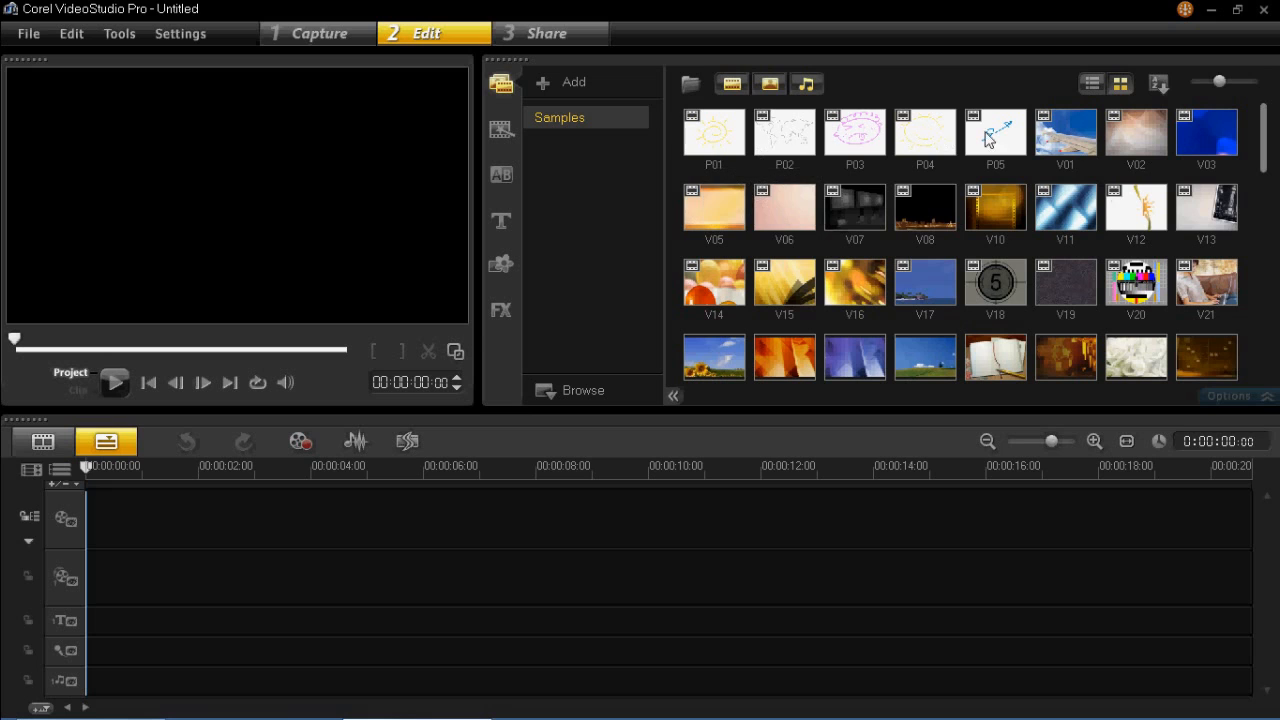
drag(1263, 130, 1249, 263)
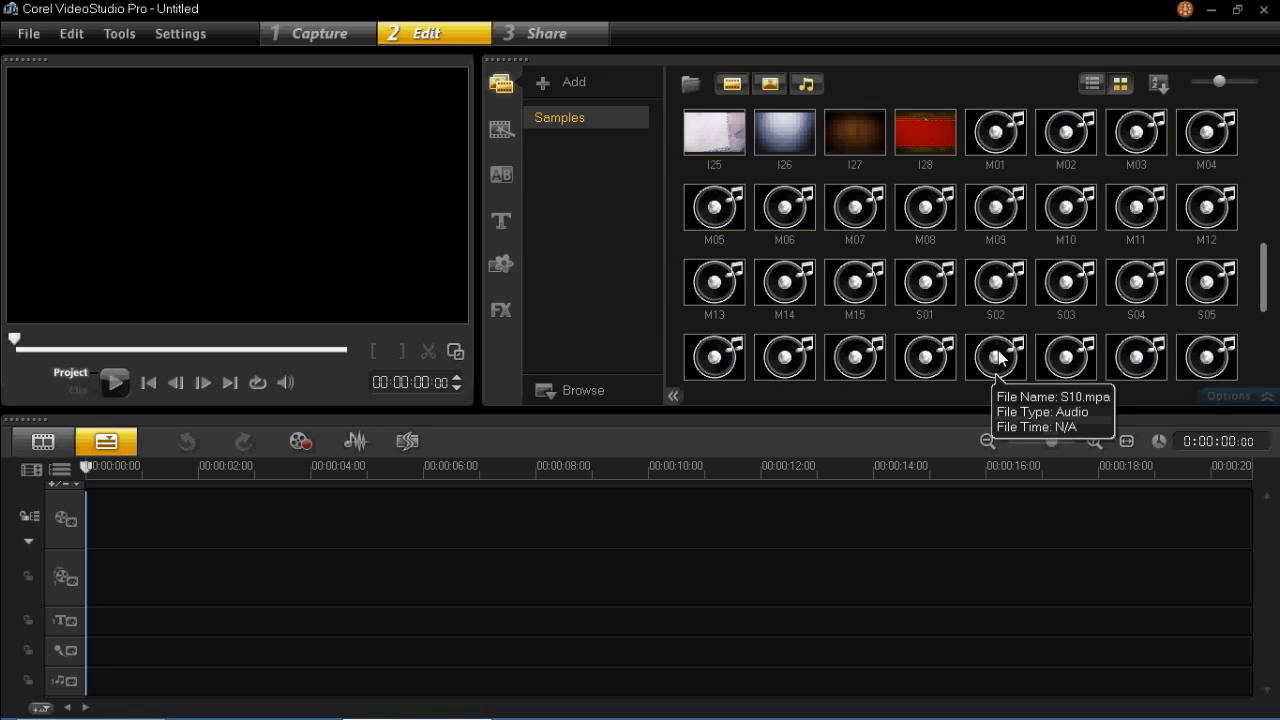
drag(1264, 268, 1277, 113)
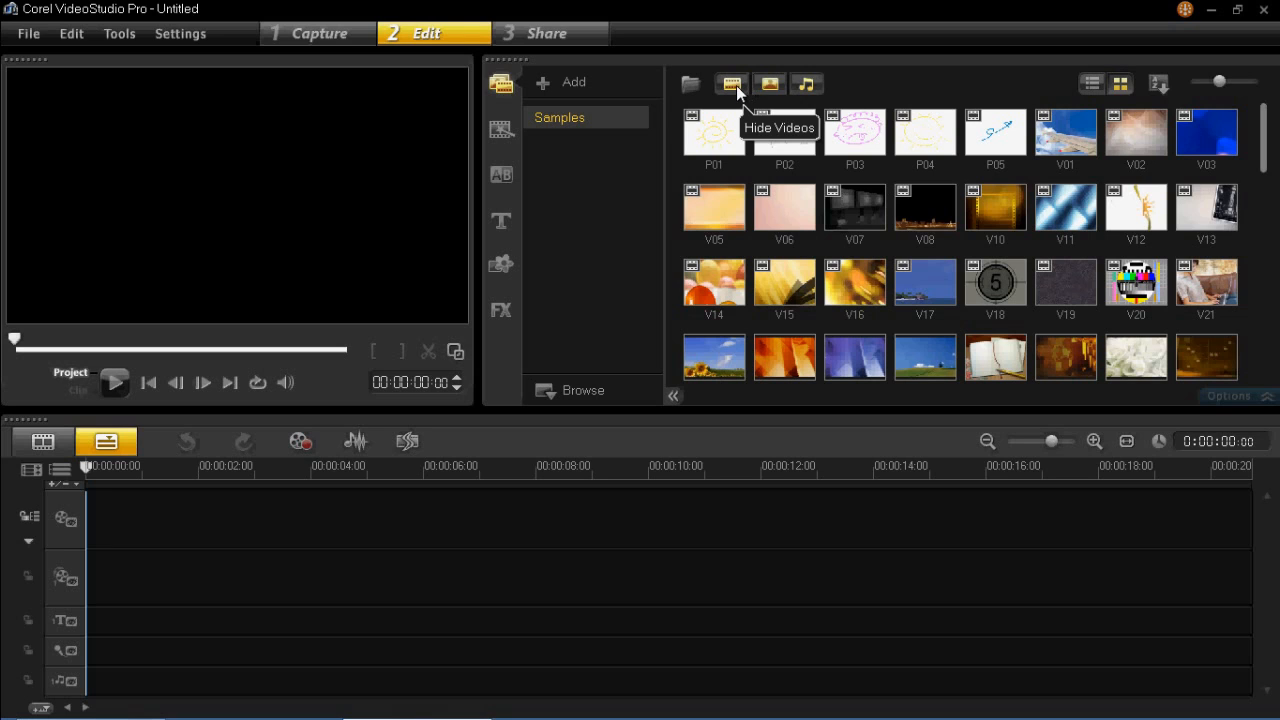
Filter the Samples library to show only photos, and switch it to show only videos
click(770, 83)
click(806, 85)
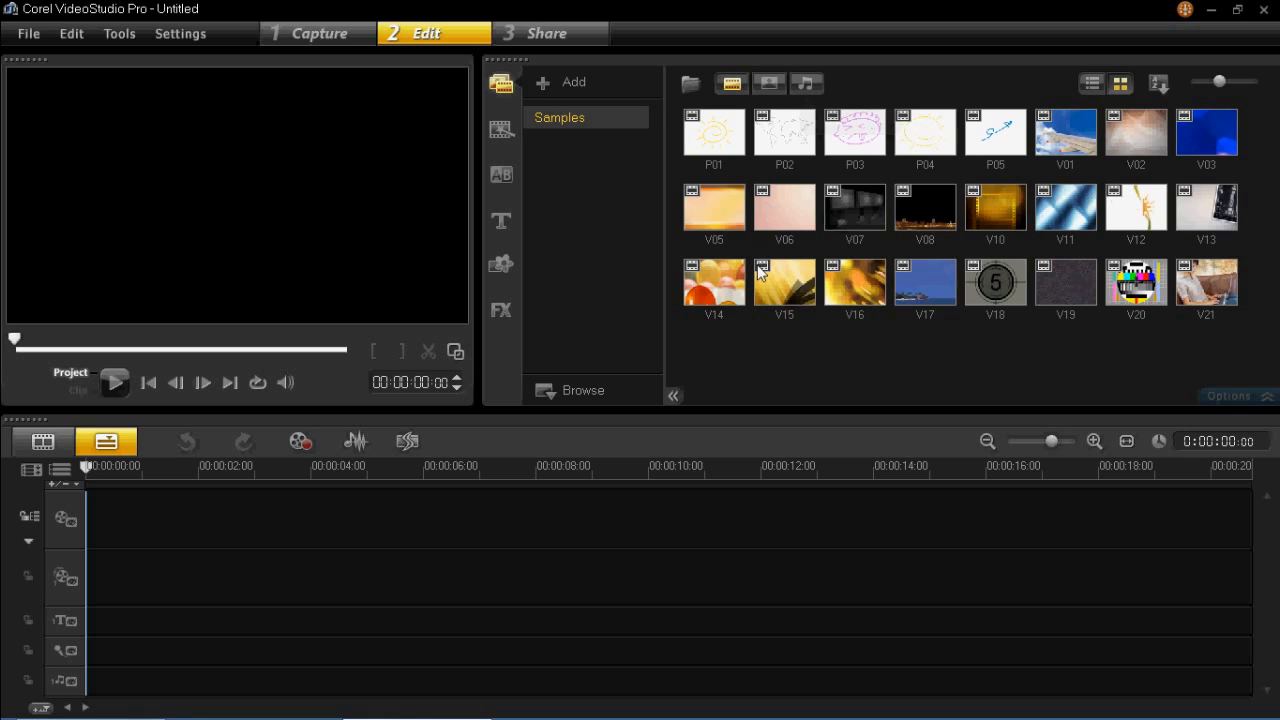
click(732, 85)
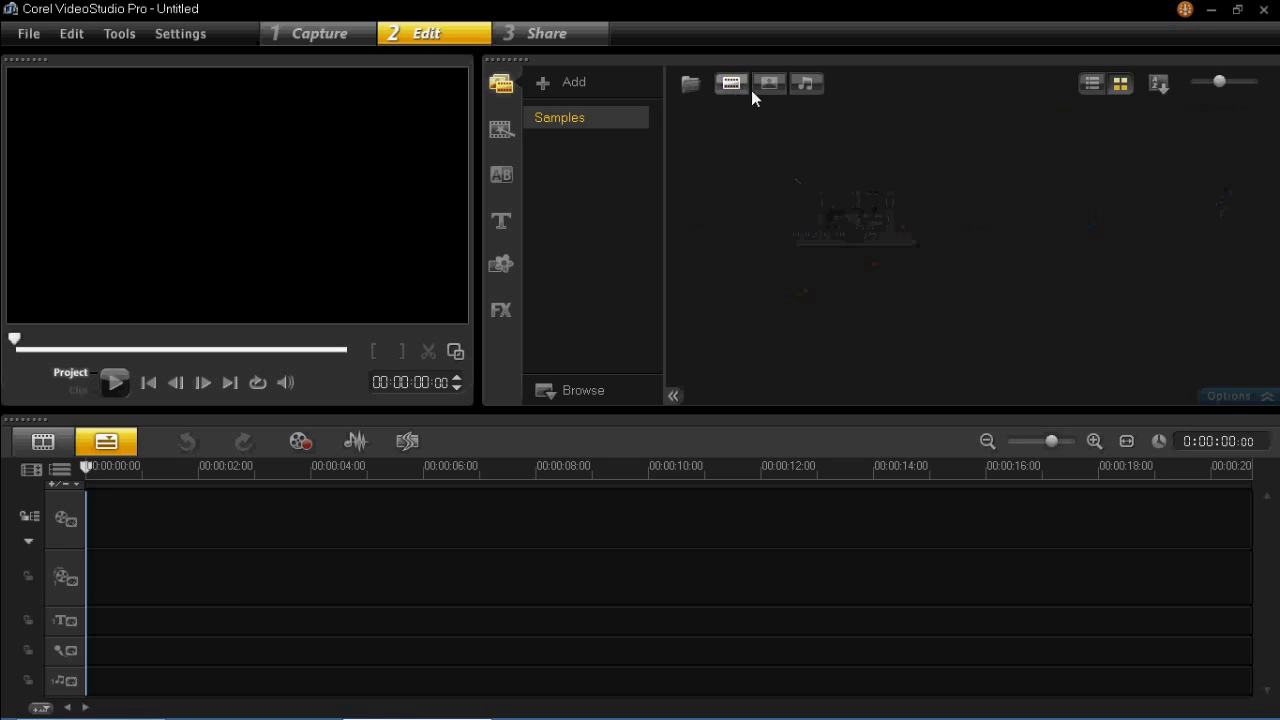
click(770, 84)
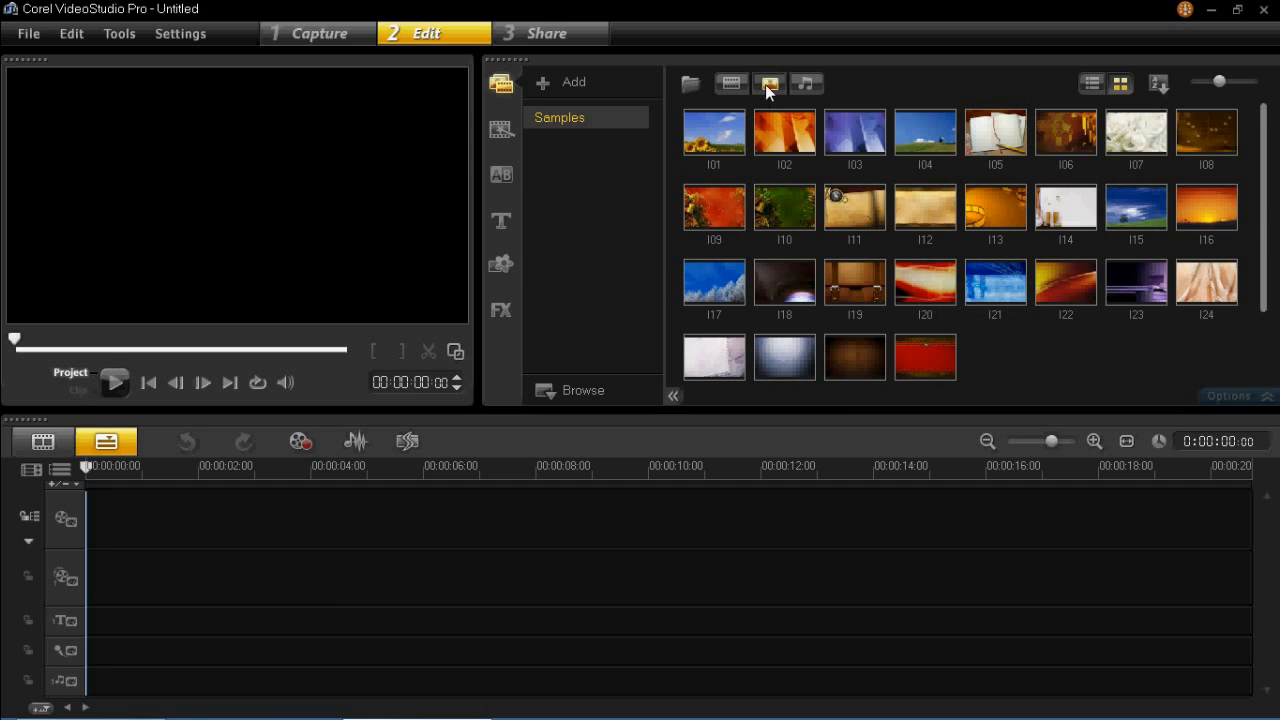
click(736, 84)
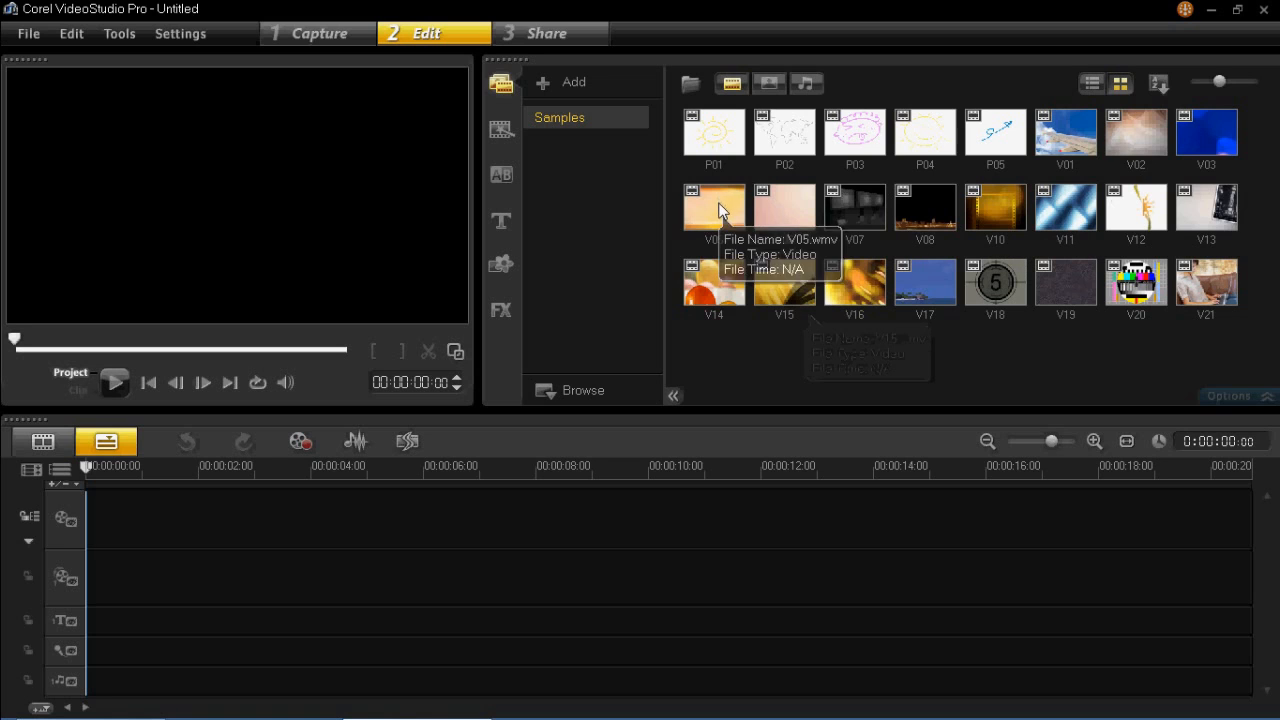
Place the sample video V12 at the start of the video track and return the playhead to the beginning
drag(1134, 207, 172, 540)
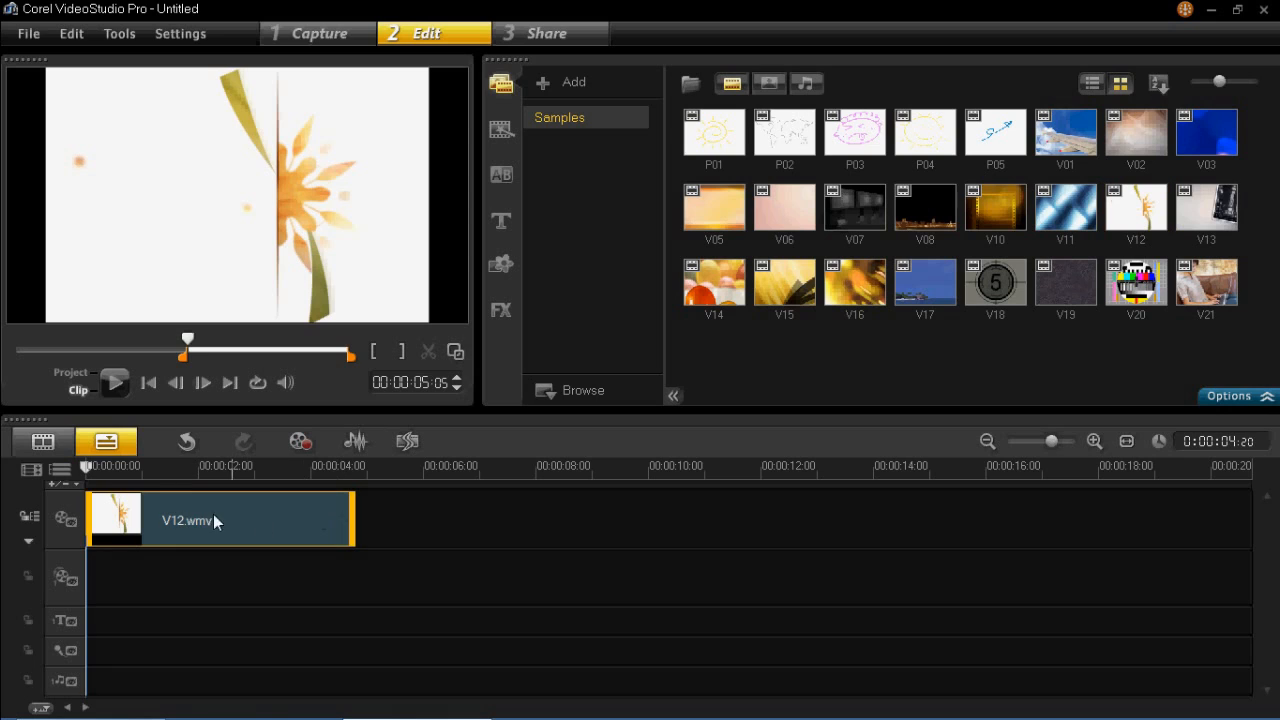
drag(188, 470, 63, 476)
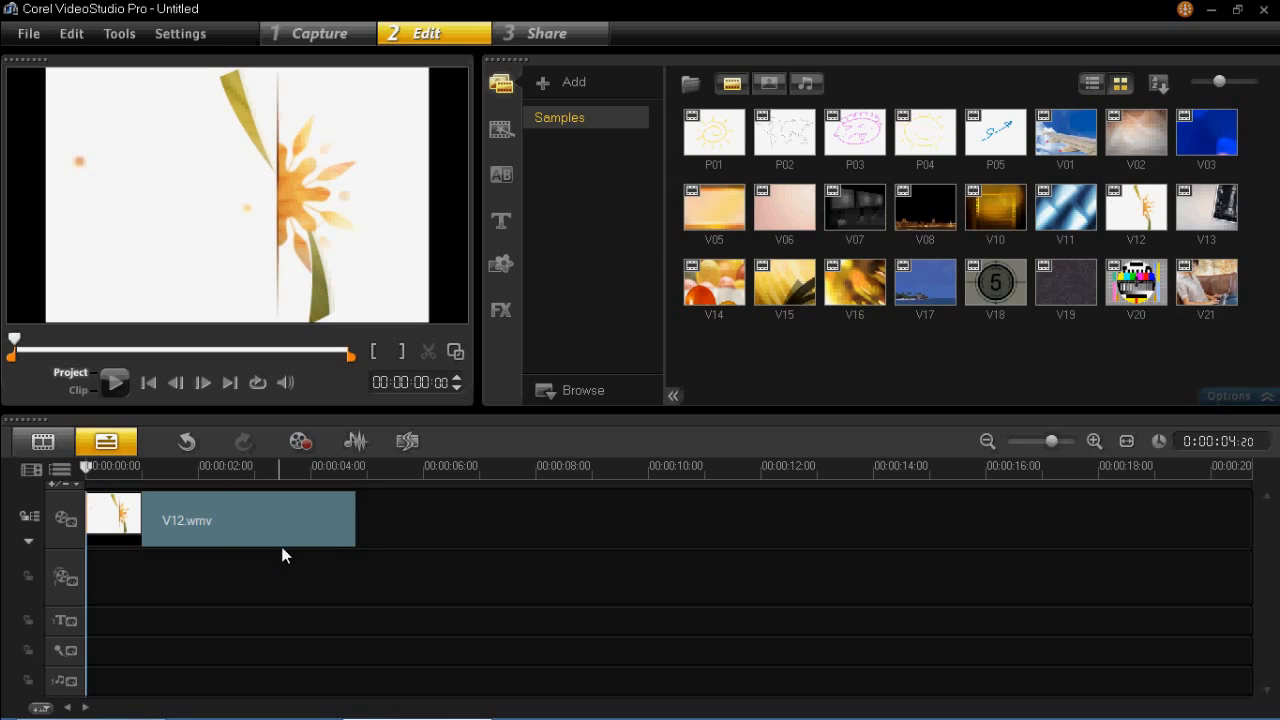
Trim the end of the V12 clip so it lasts 0:00:04:02
click(321, 532)
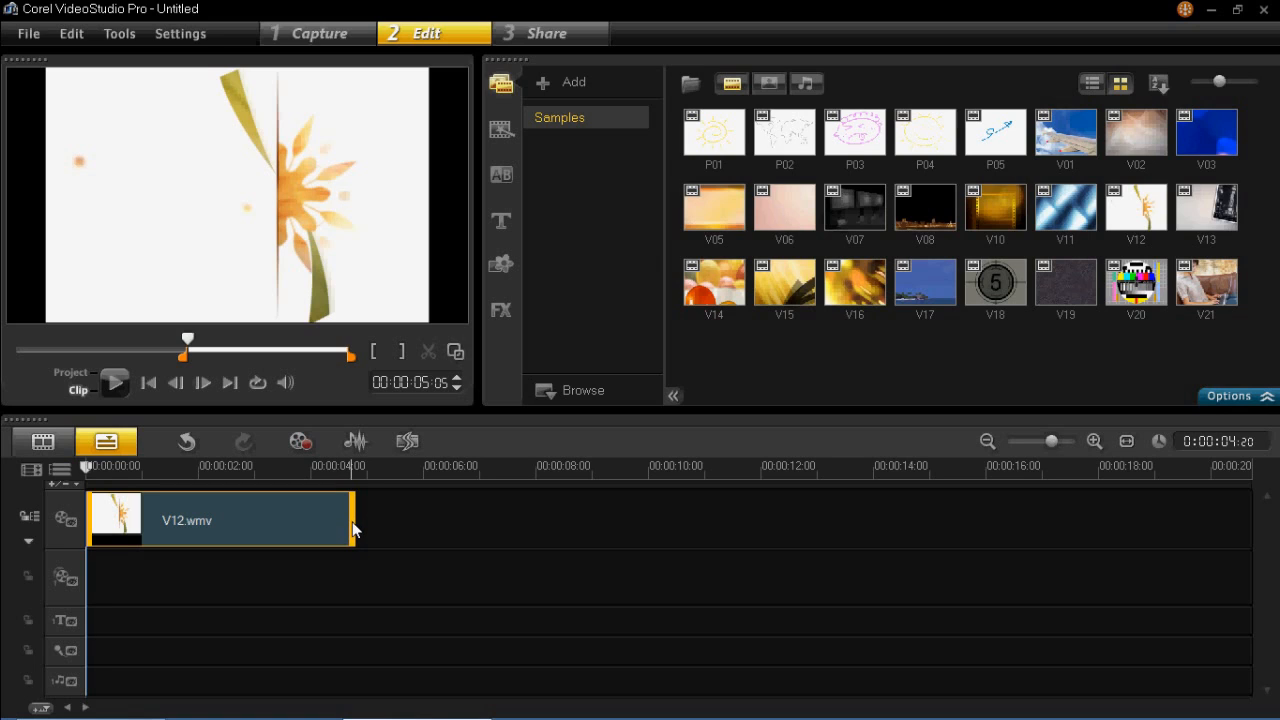
drag(352, 530, 317, 528)
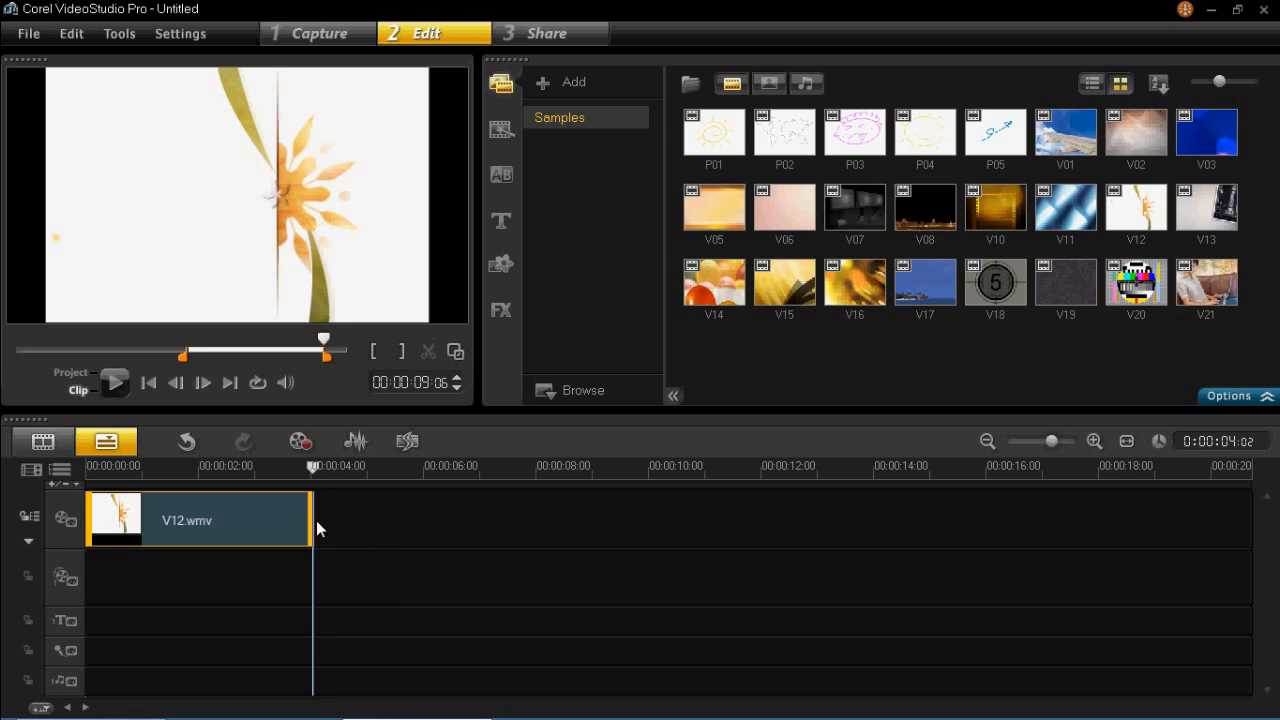
click(304, 472)
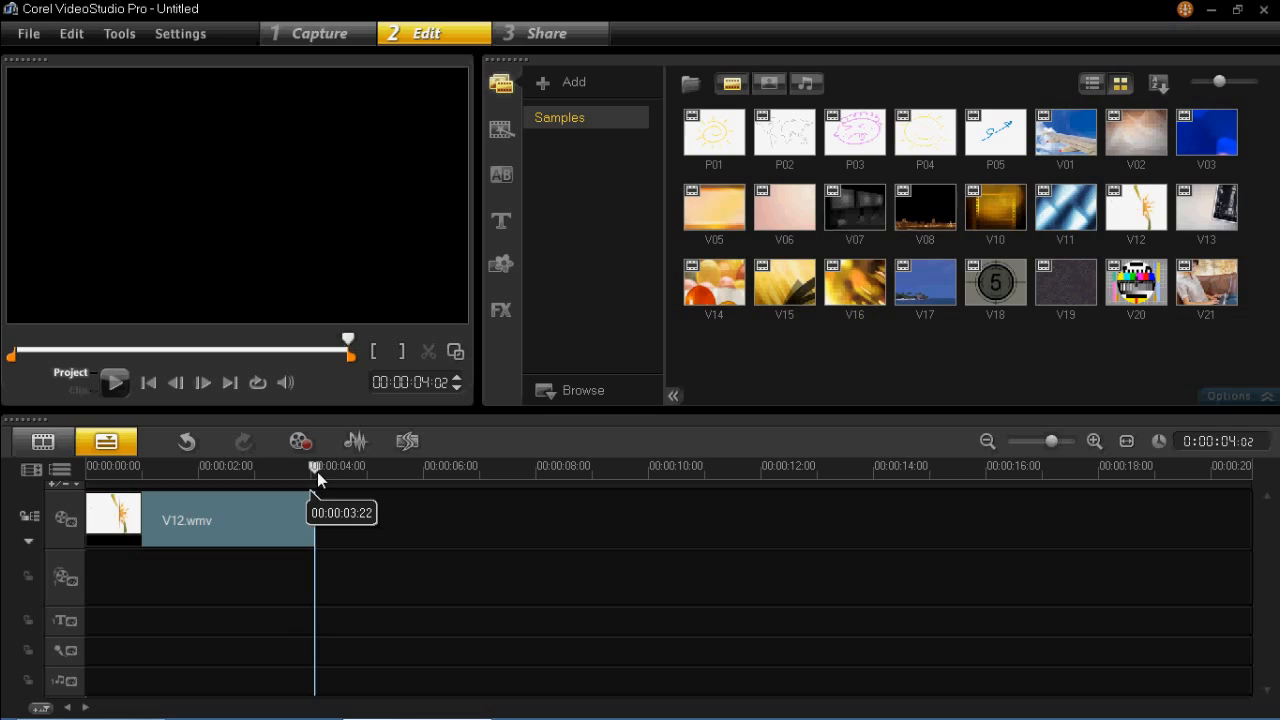
Extend the end of the V12 clip back to its full length of 0:00:04:20
click(302, 521)
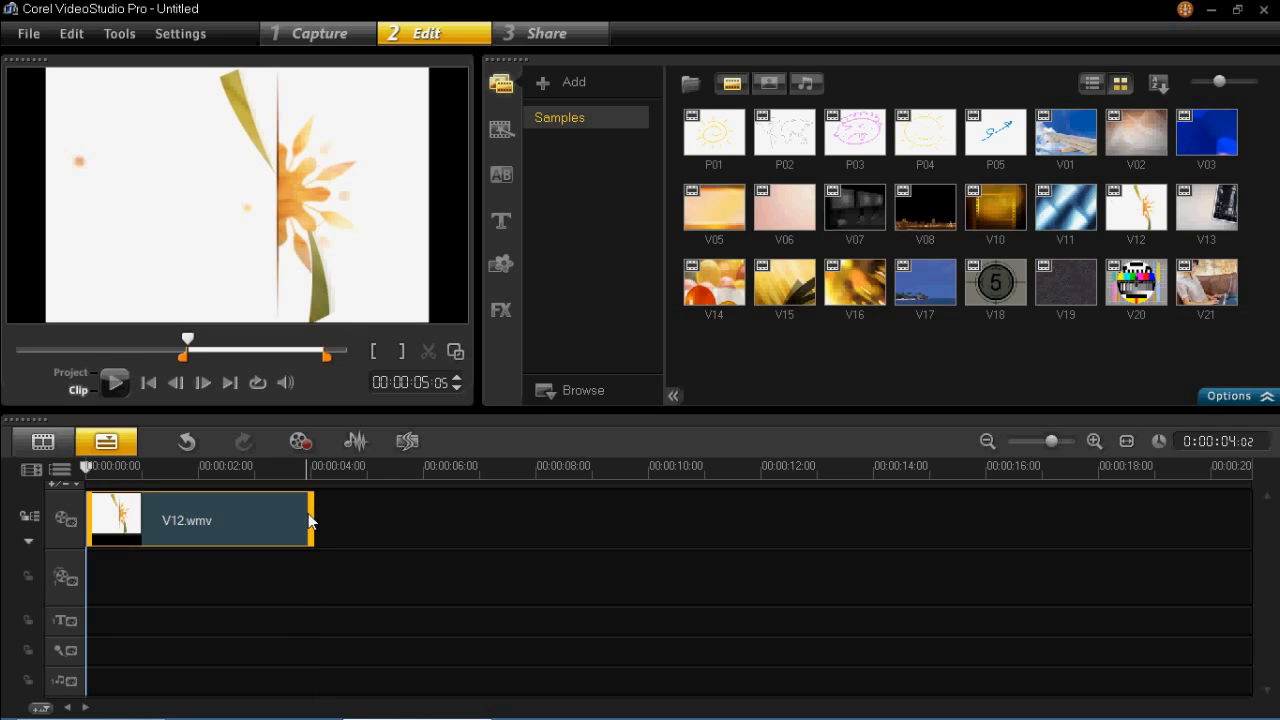
drag(311, 520, 415, 503)
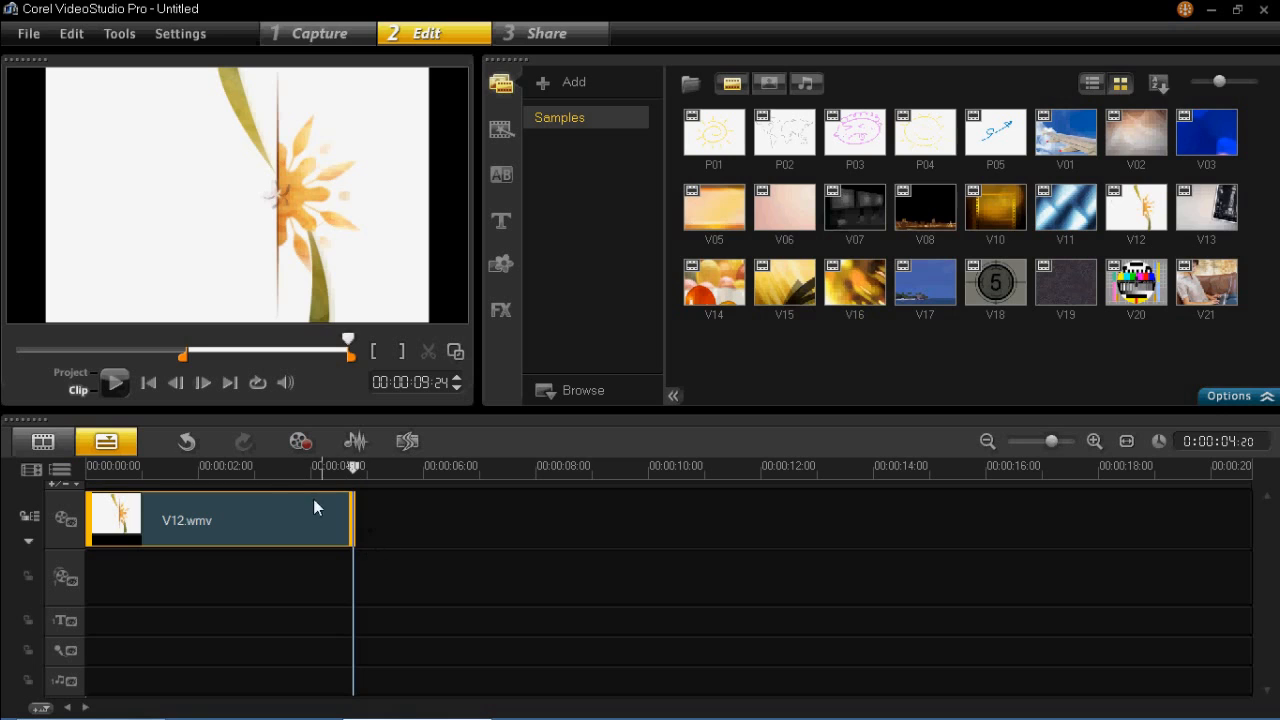
click(340, 488)
key(space)
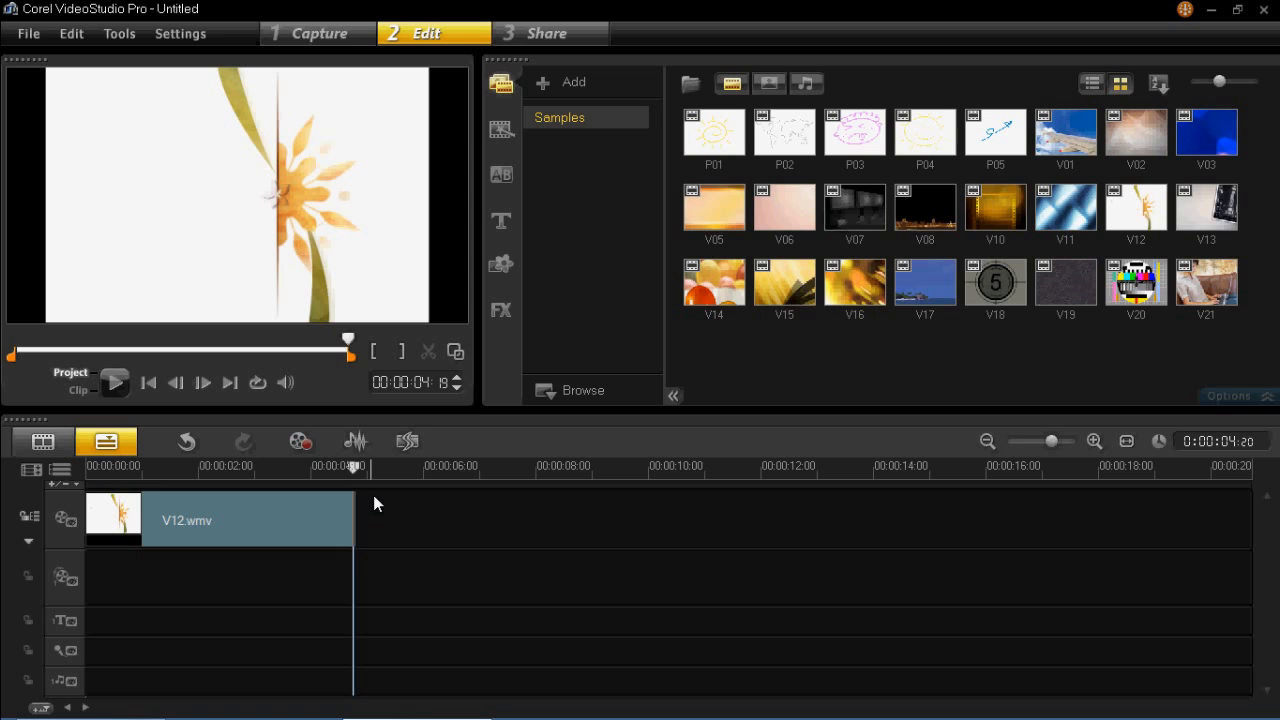
Add a title at the start of the project with the presenter's first name plus s, followed by "top Tips"
click(503, 221)
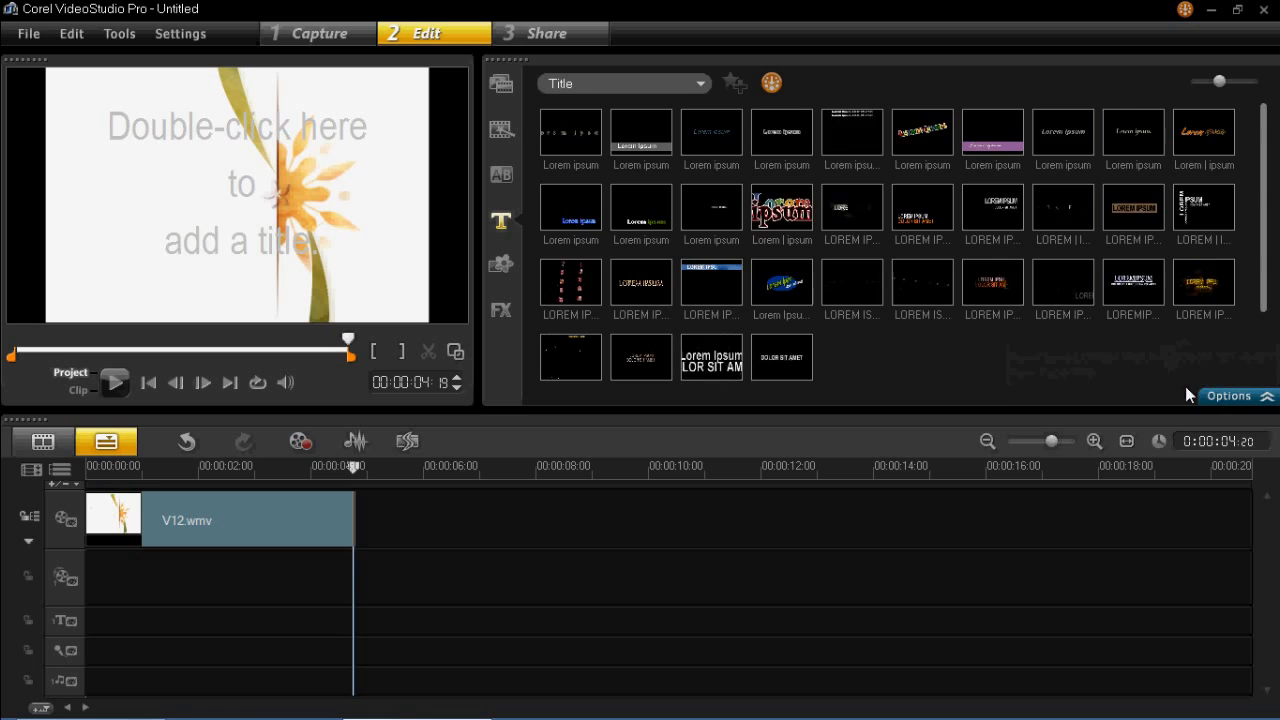
click(1228, 396)
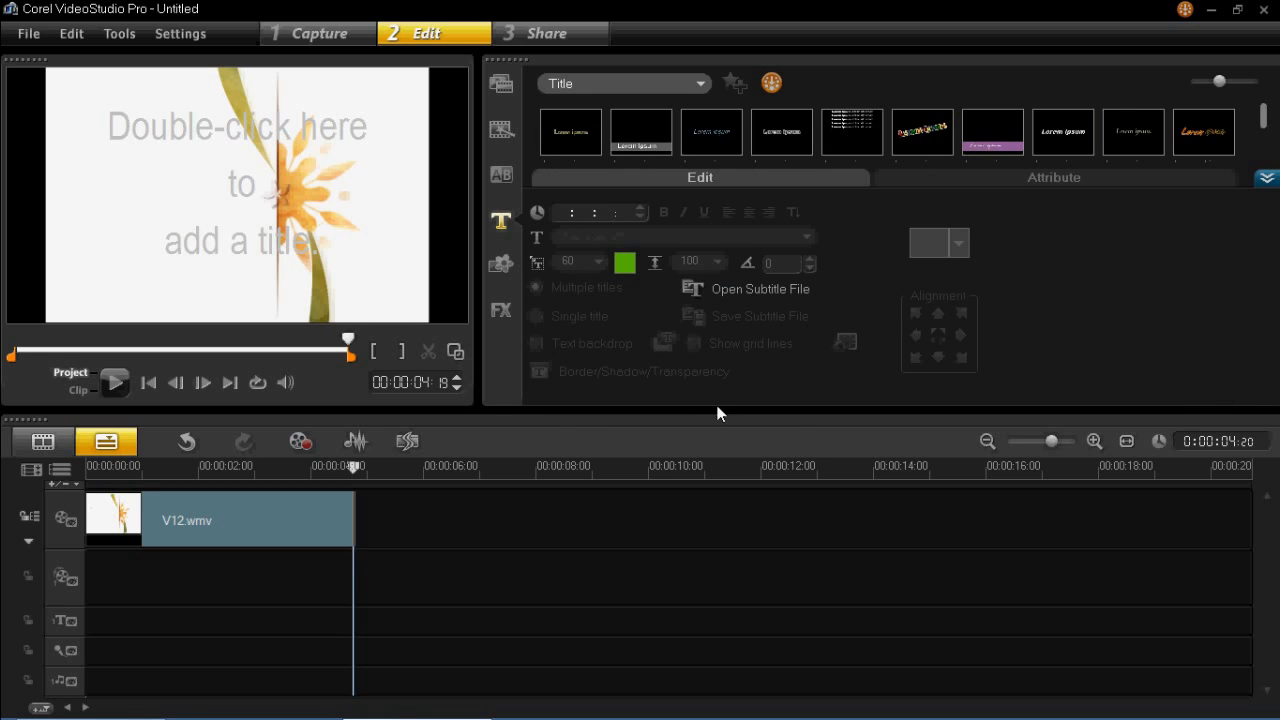
click(135, 468)
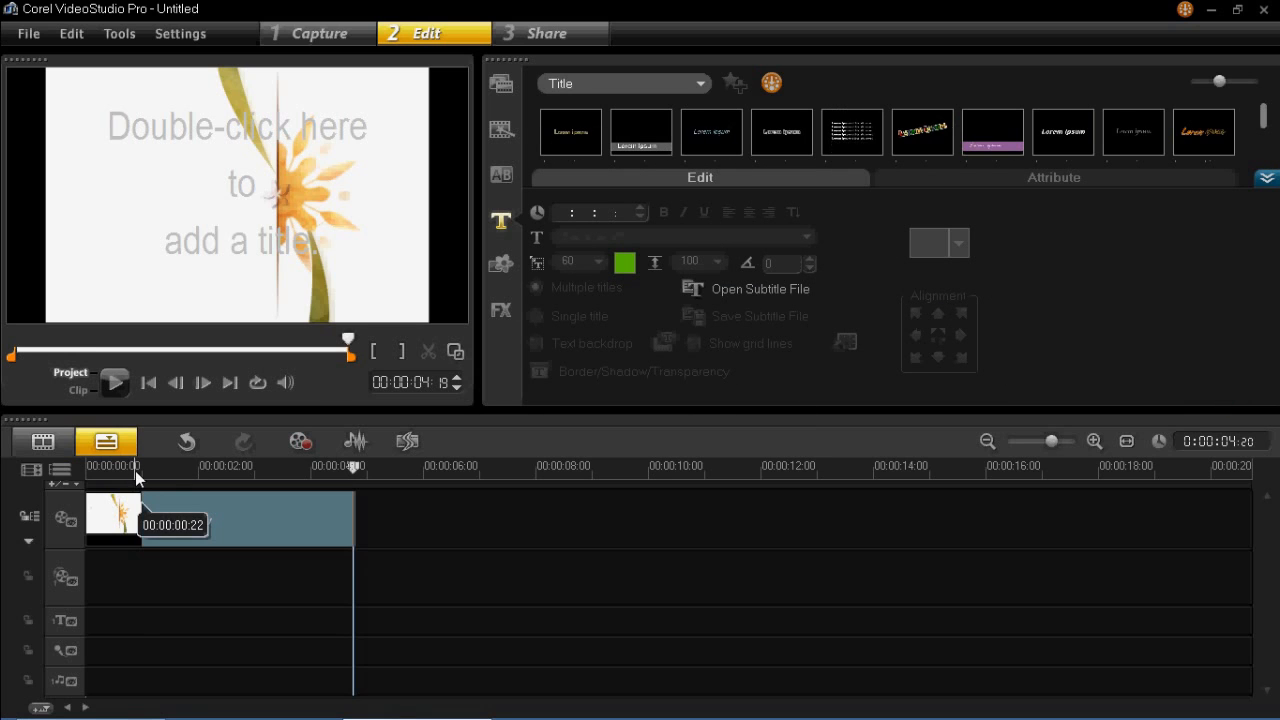
drag(135, 475, 87, 476)
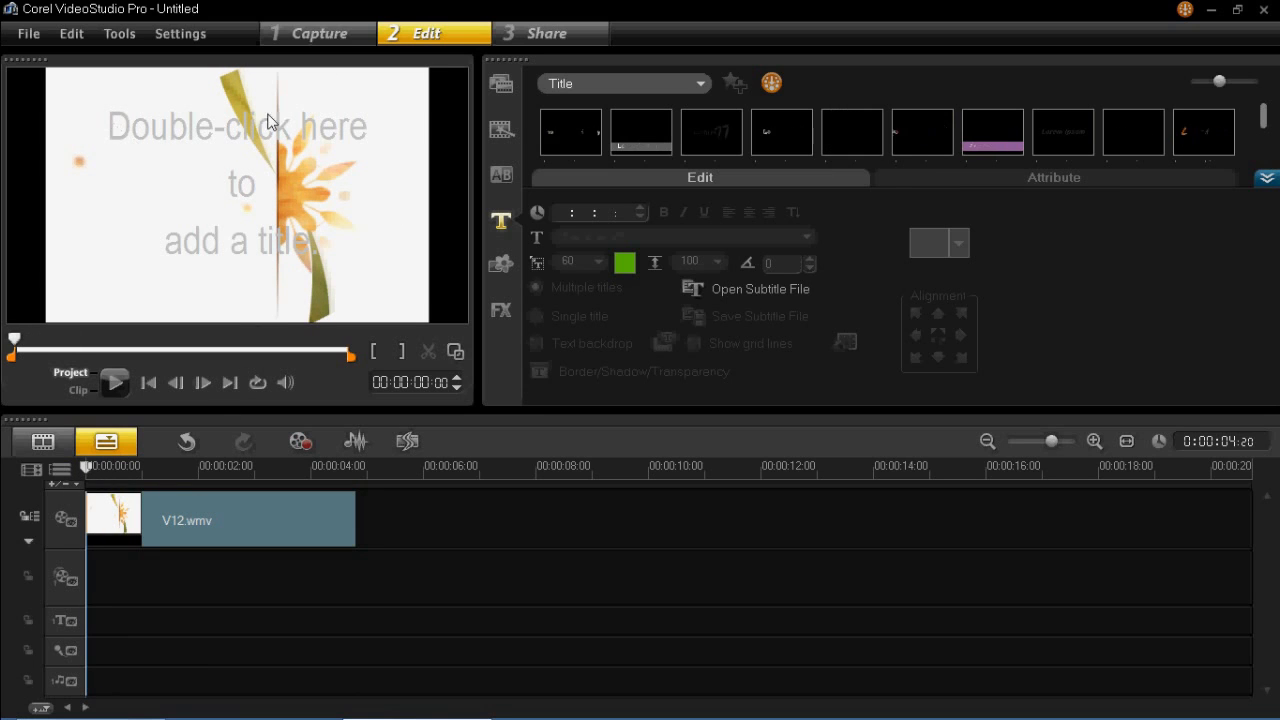
double_click(249, 216)
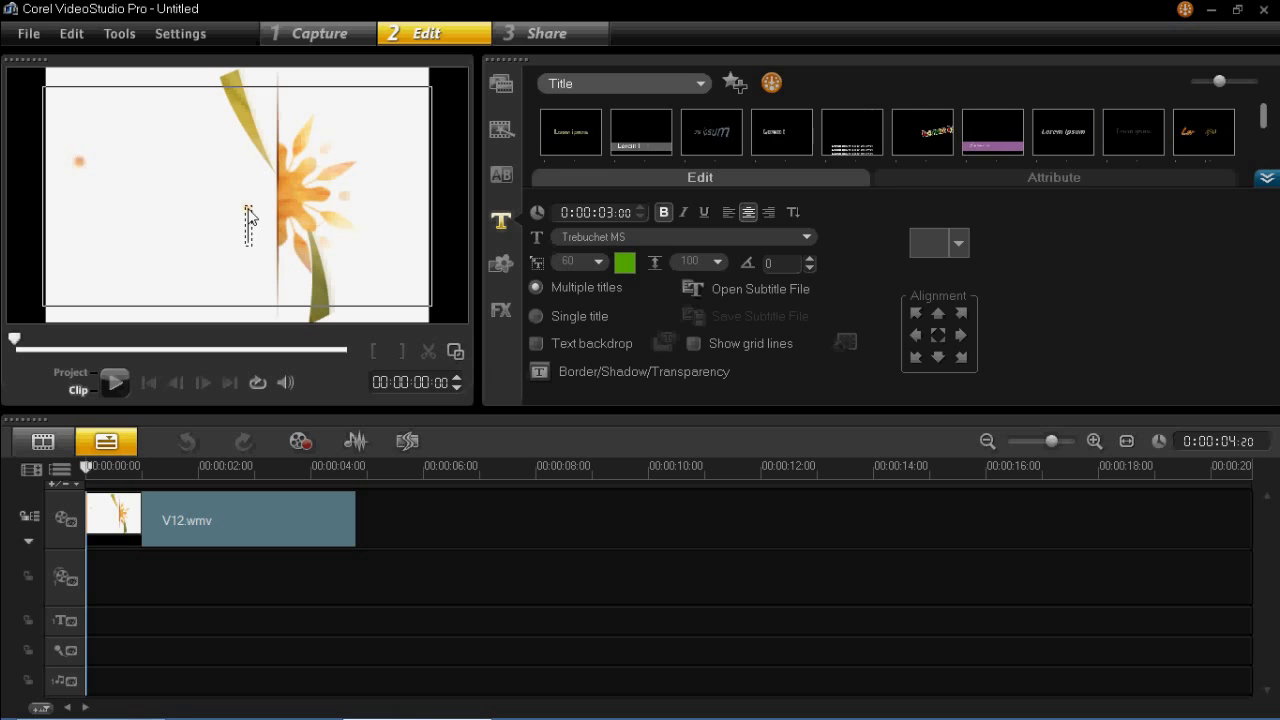
text(Daves)
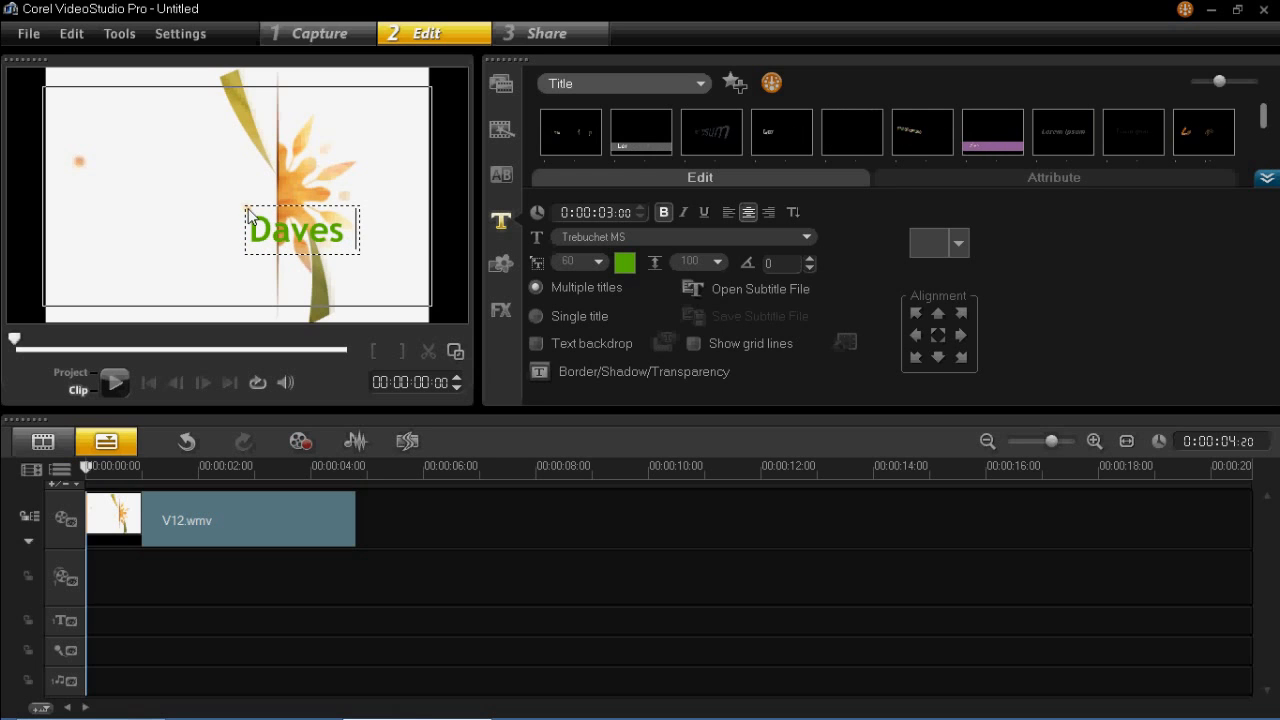
text( top Tips)
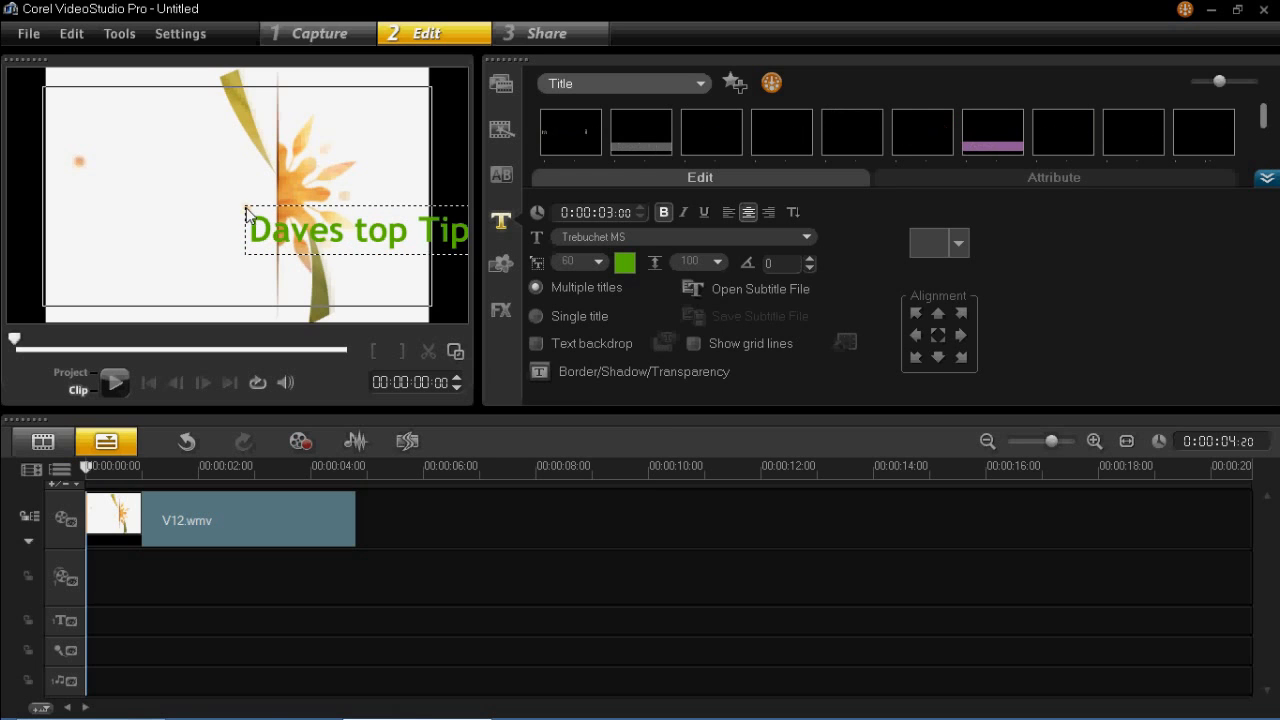
Move the title to the upper left of the video frame and capitalize the first letter of "Top"
click(276, 190)
drag(312, 243, 128, 134)
double_click(164, 135)
click(178, 127)
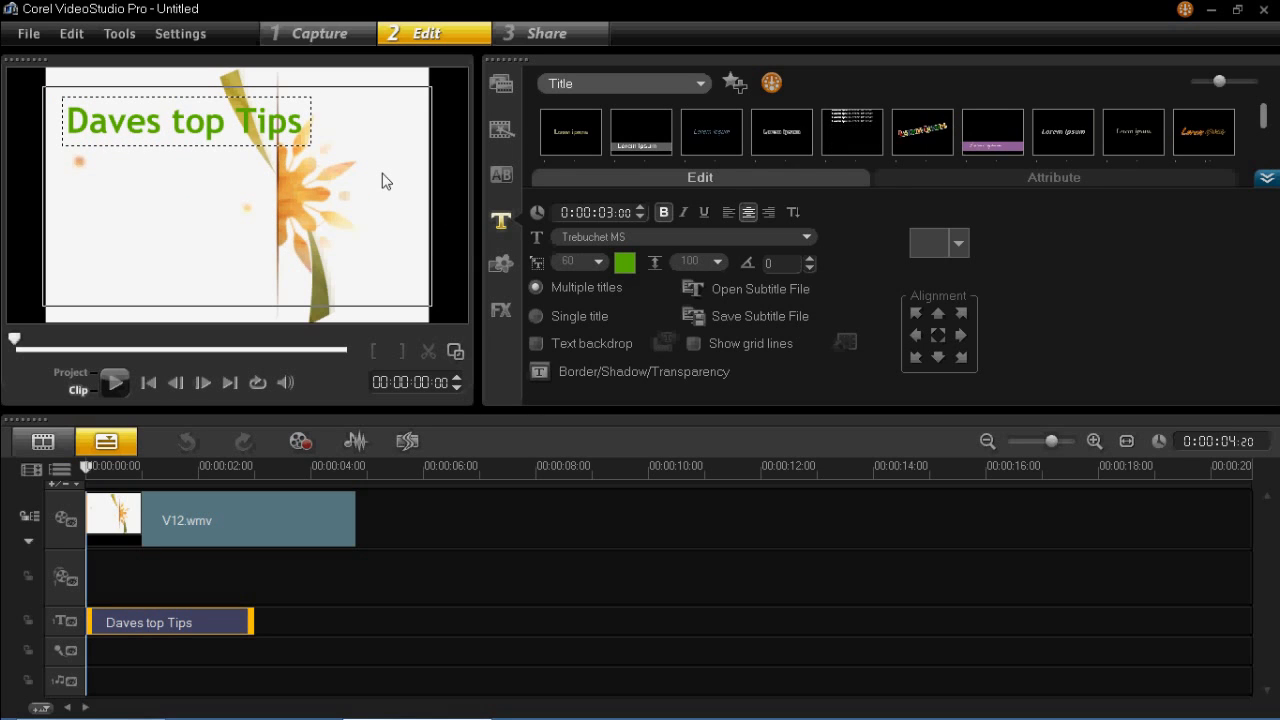
key(BackSpace)
text(T)
key(Return)
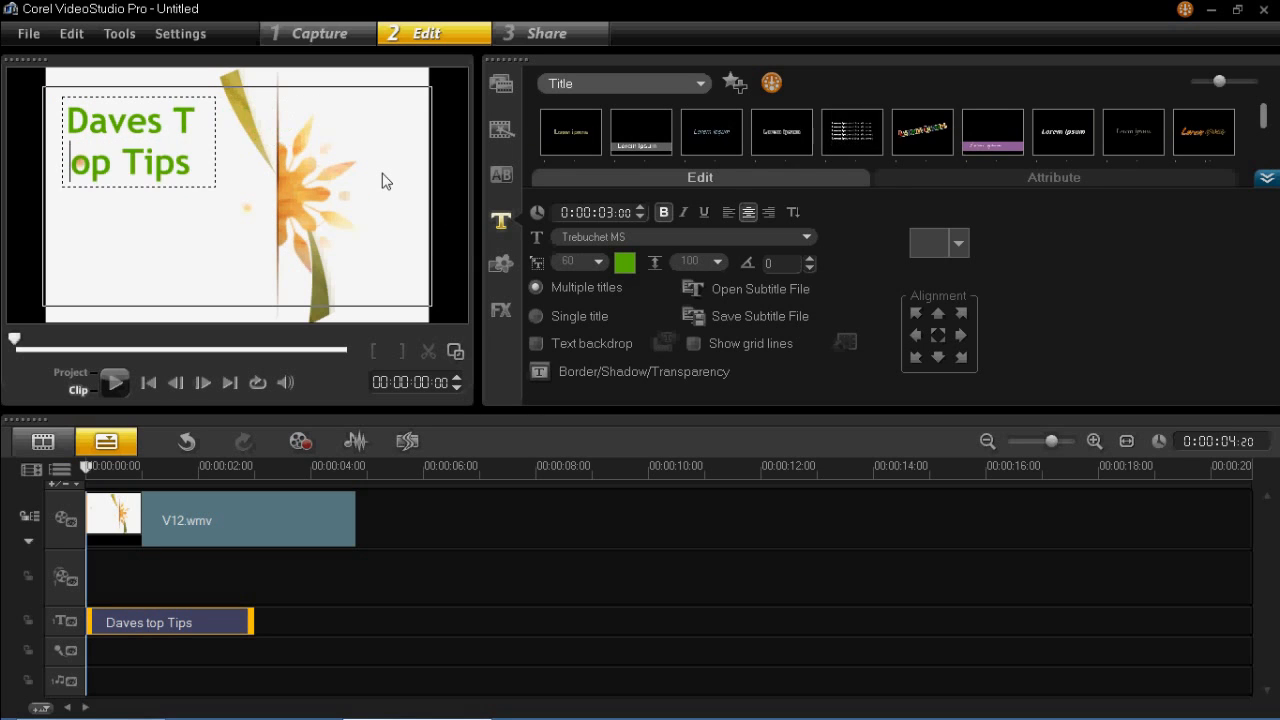
key(BackSpace)
click(229, 178)
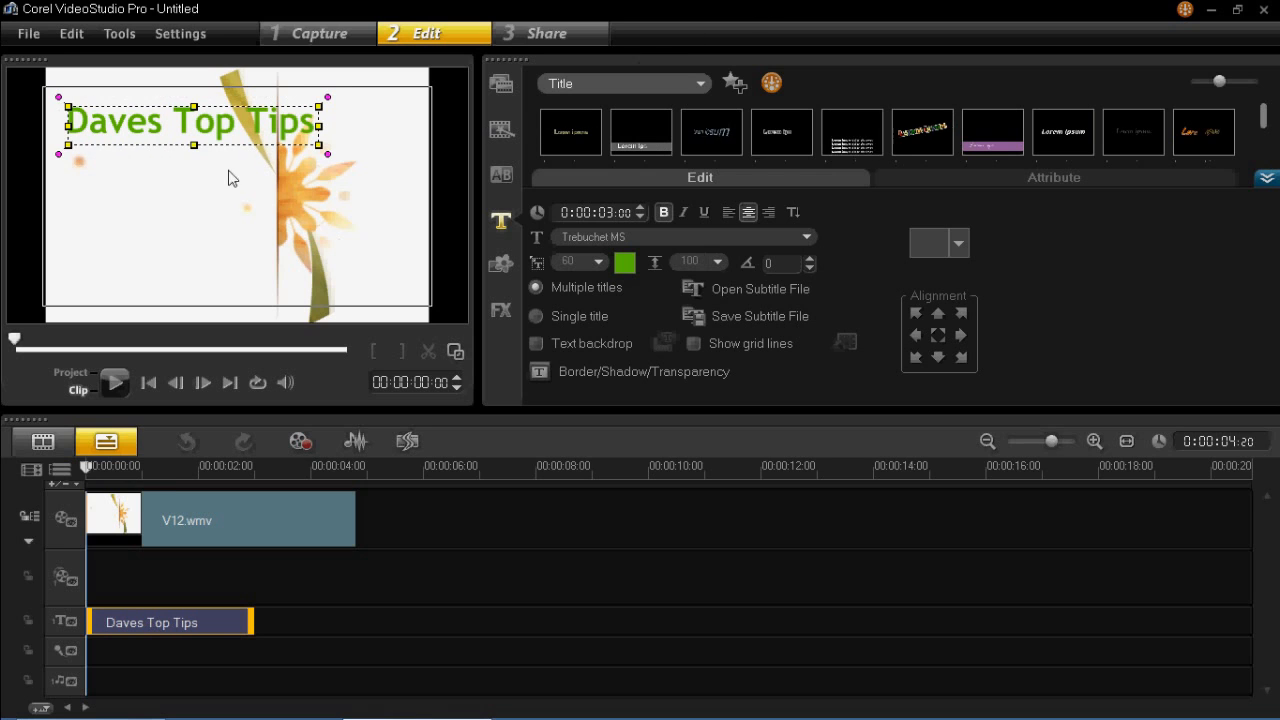
Move the title to the lower left of the video frame and insert an apostrophe before the s in its first word
drag(241, 117, 258, 284)
click(305, 246)
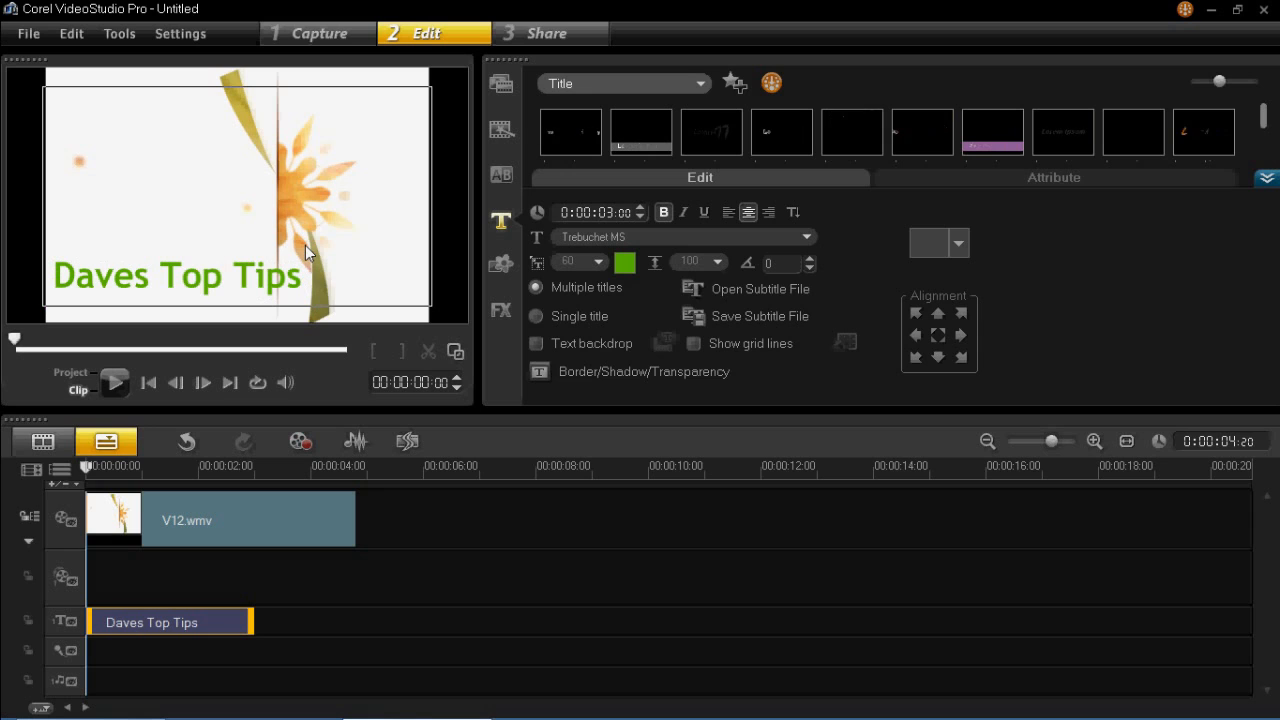
click(281, 248)
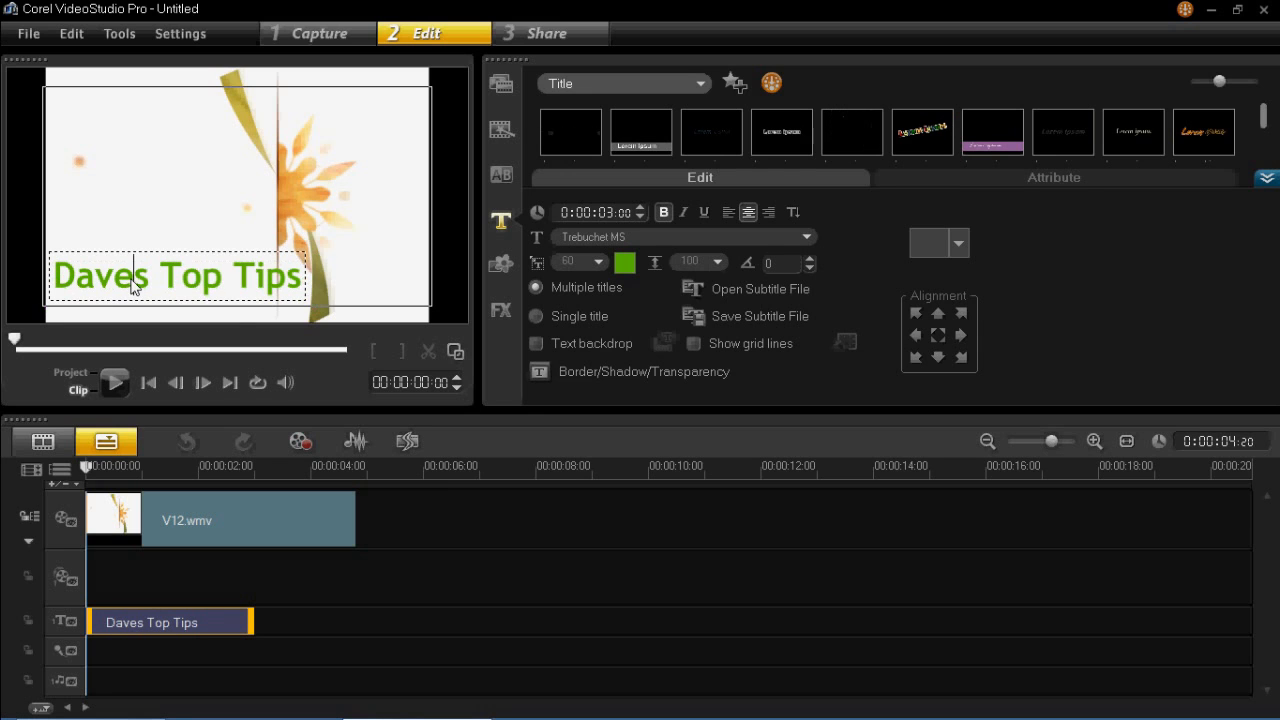
text(')
click(245, 210)
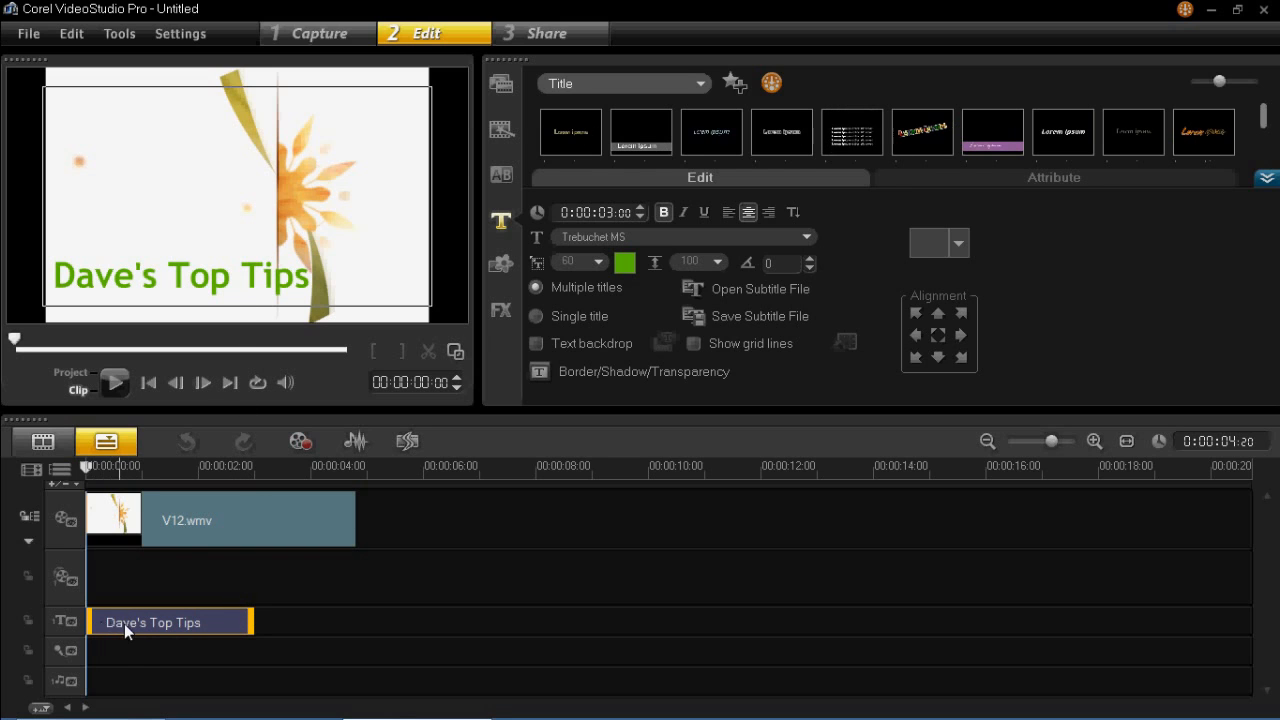
Preview the project from the beginning to check how long the title stays over the V12 clip
click(172, 479)
drag(72, 455, 78, 460)
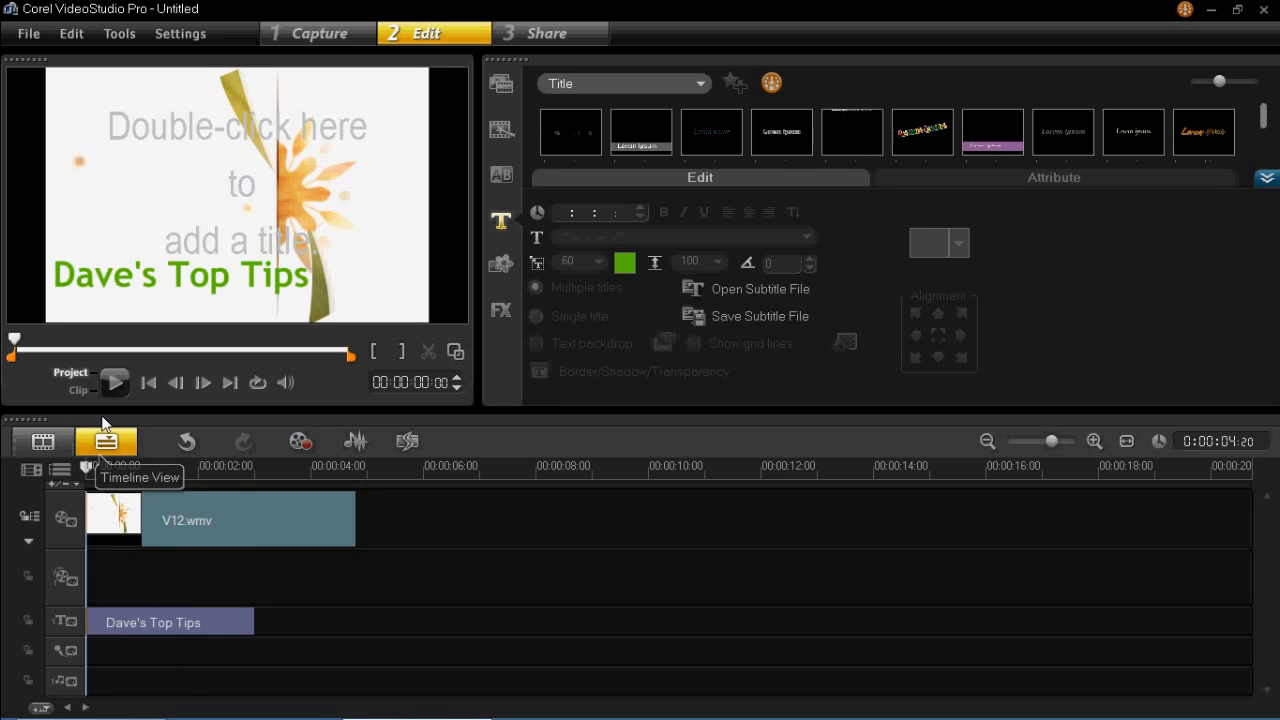
key(space)
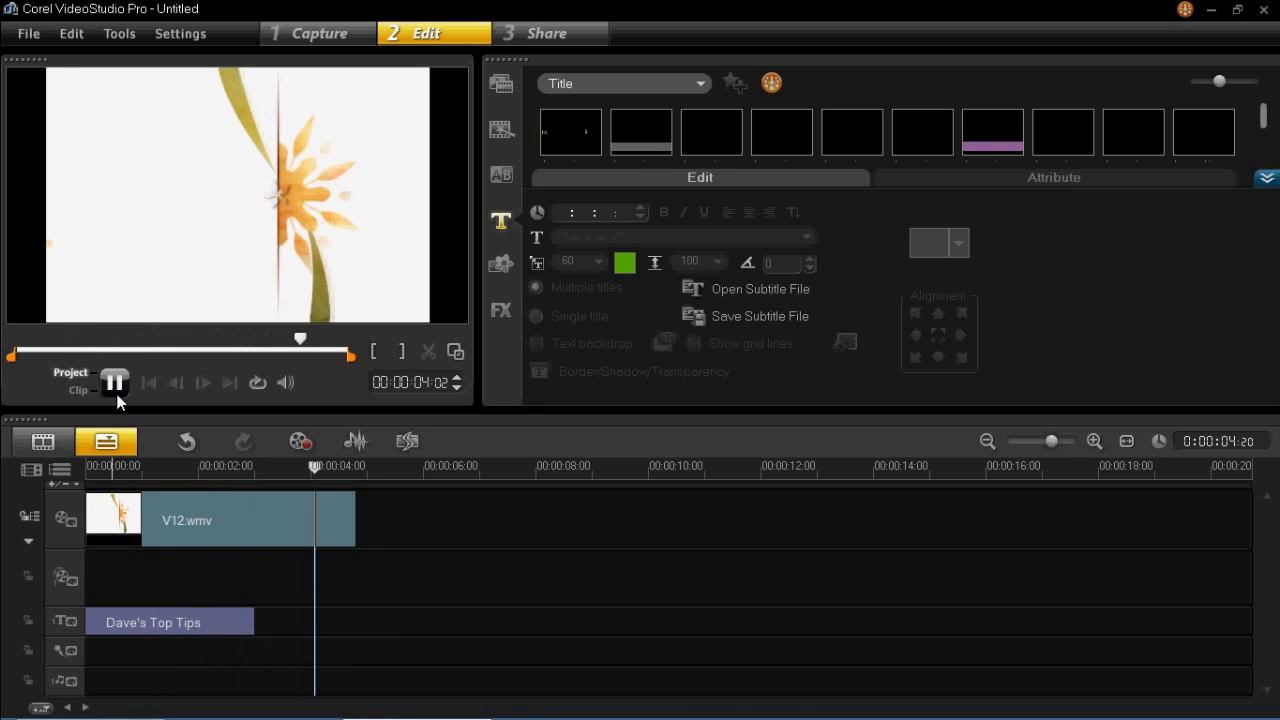
key(space)
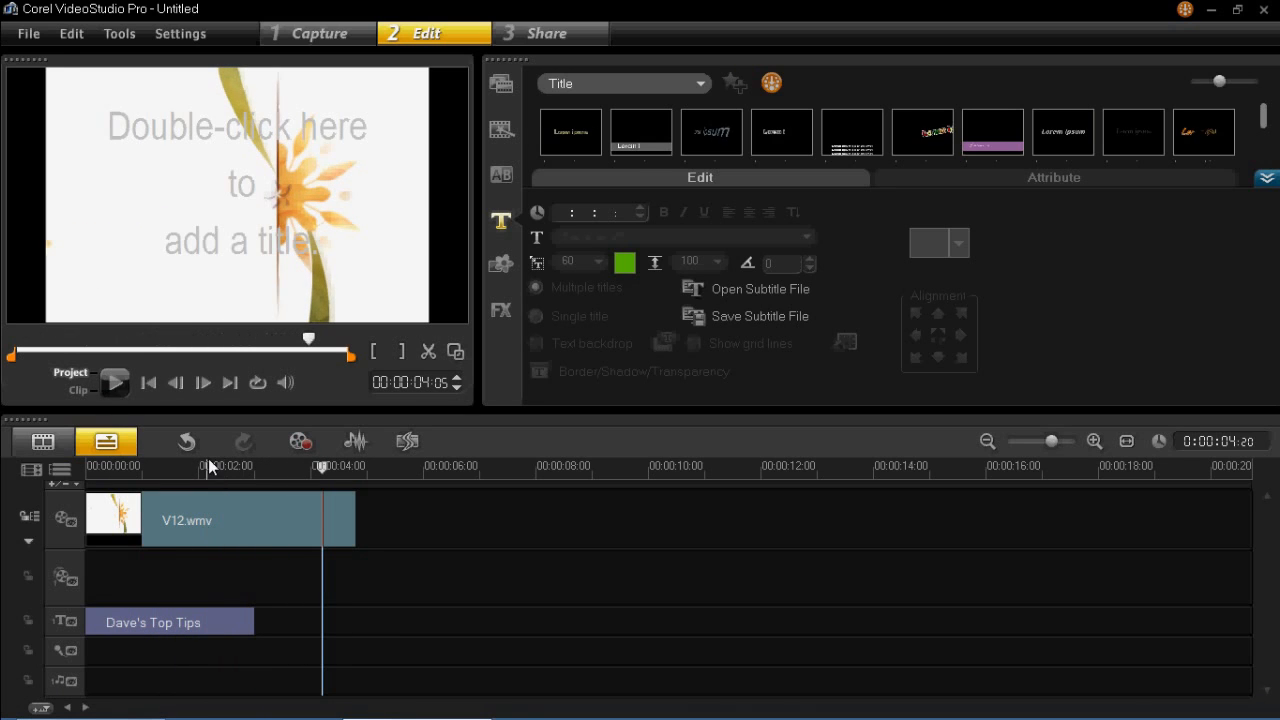
Extend the end of the title clip to 0:00:04:20, matching the end of the V12 clip
click(220, 622)
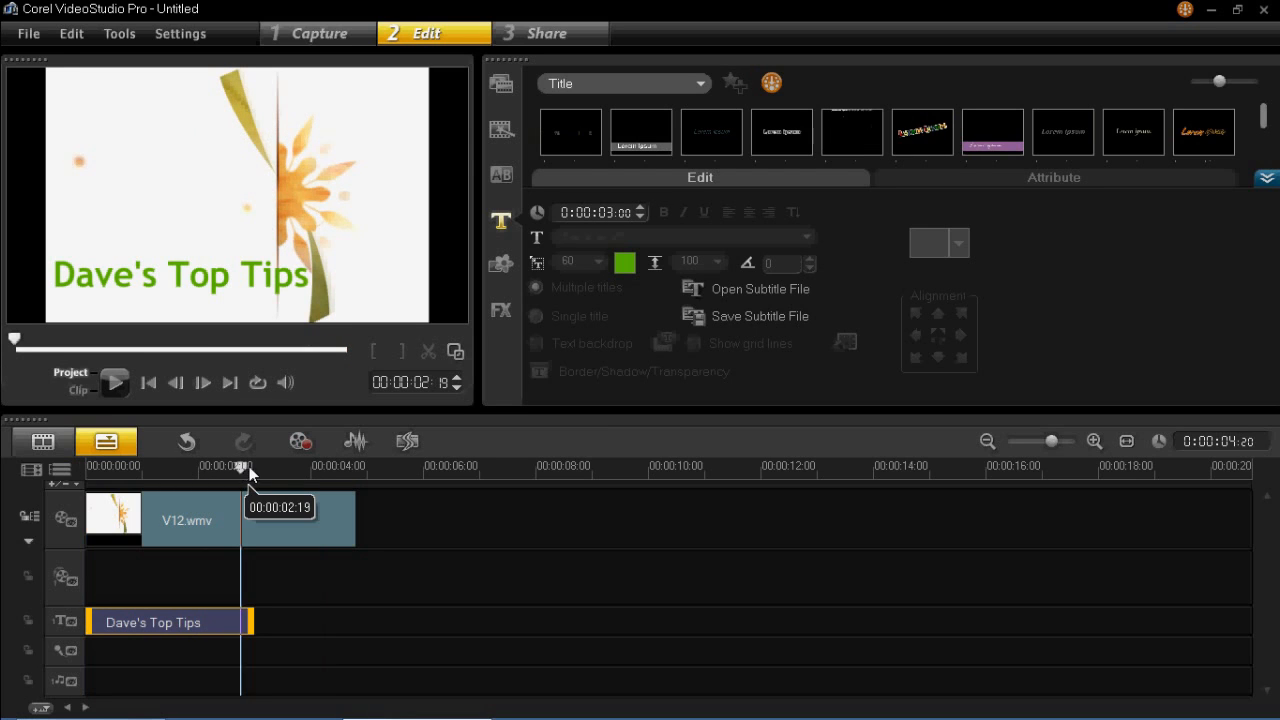
click(246, 467)
click(250, 622)
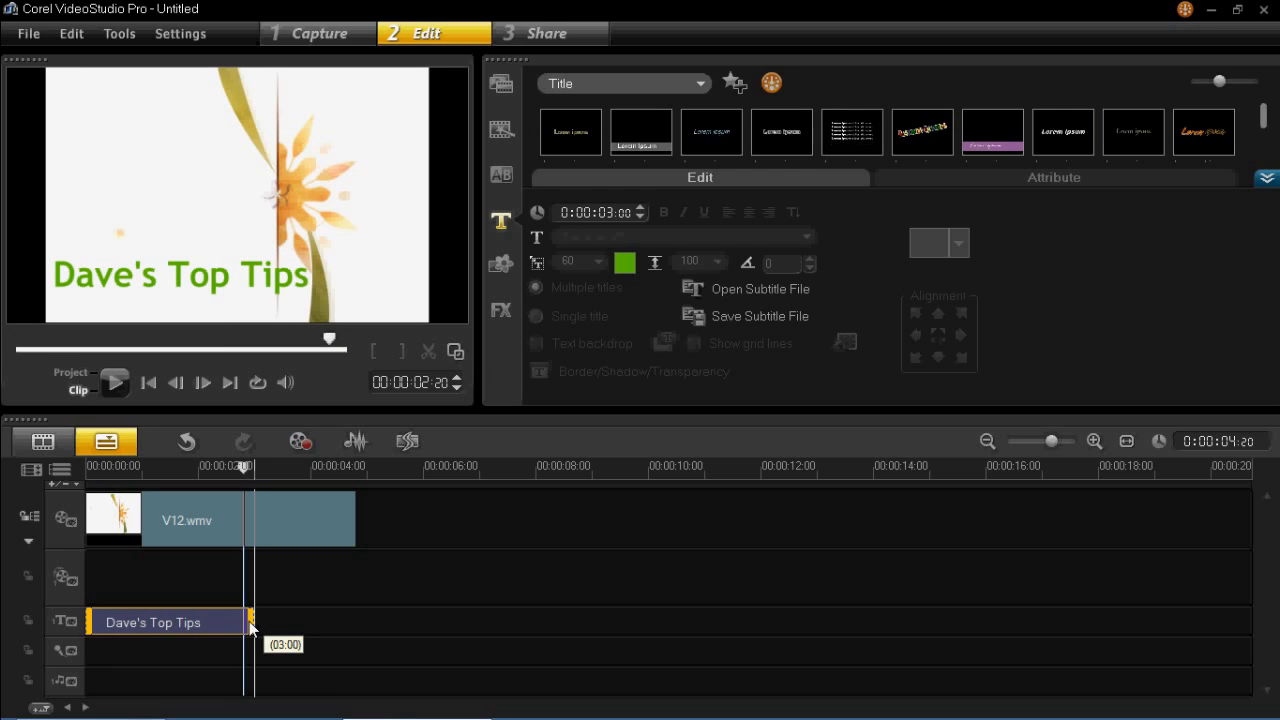
drag(250, 624, 352, 618)
Play the project from near its start to review the extended title, and pause playback
drag(314, 470, 88, 468)
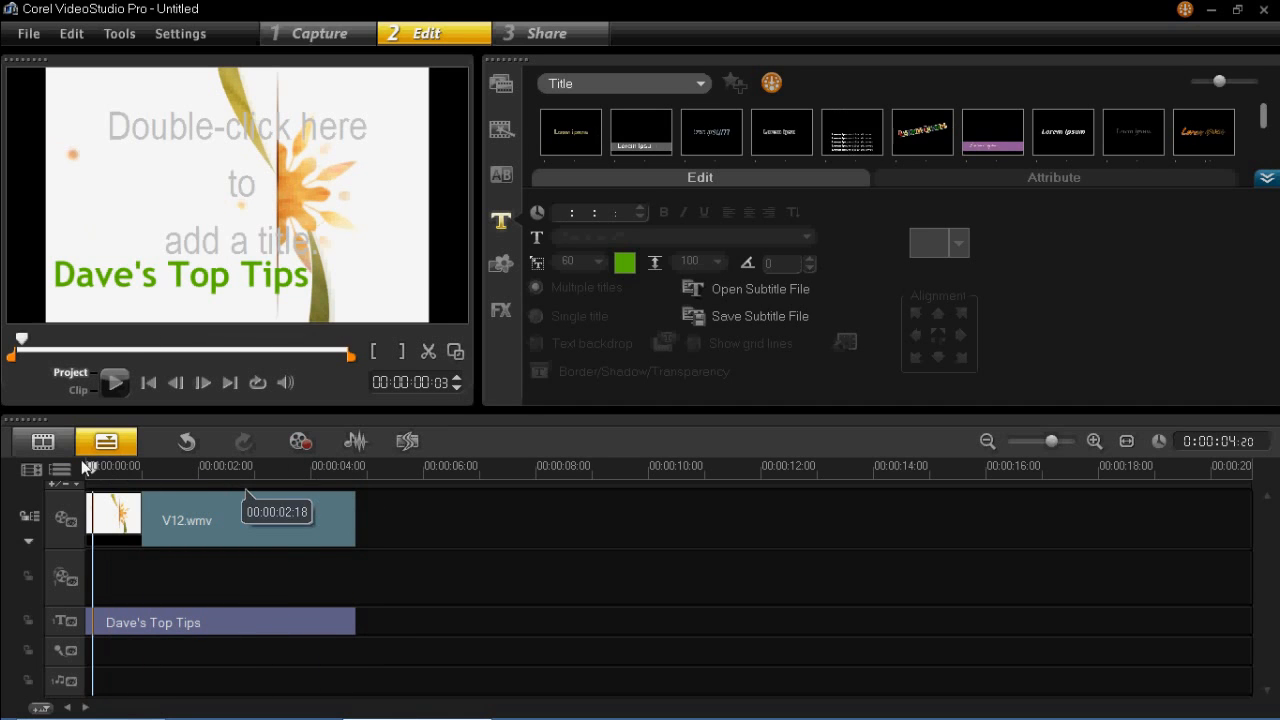
click(113, 381)
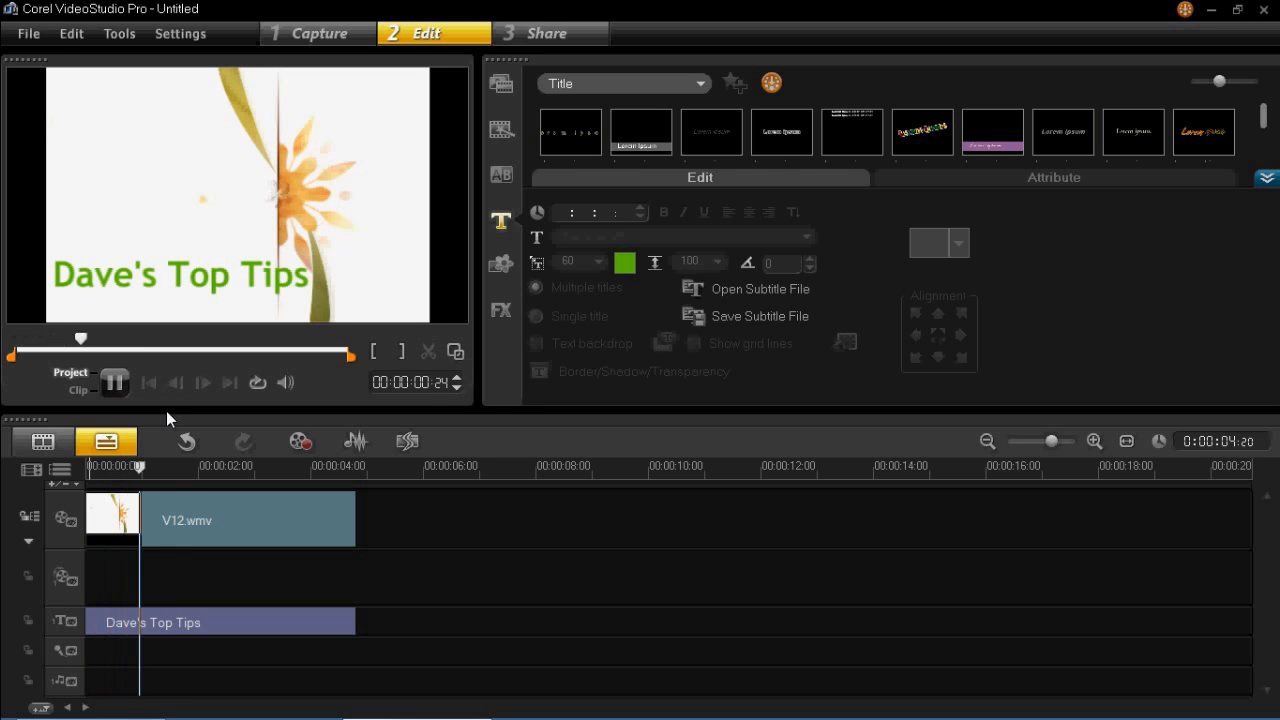
click(116, 382)
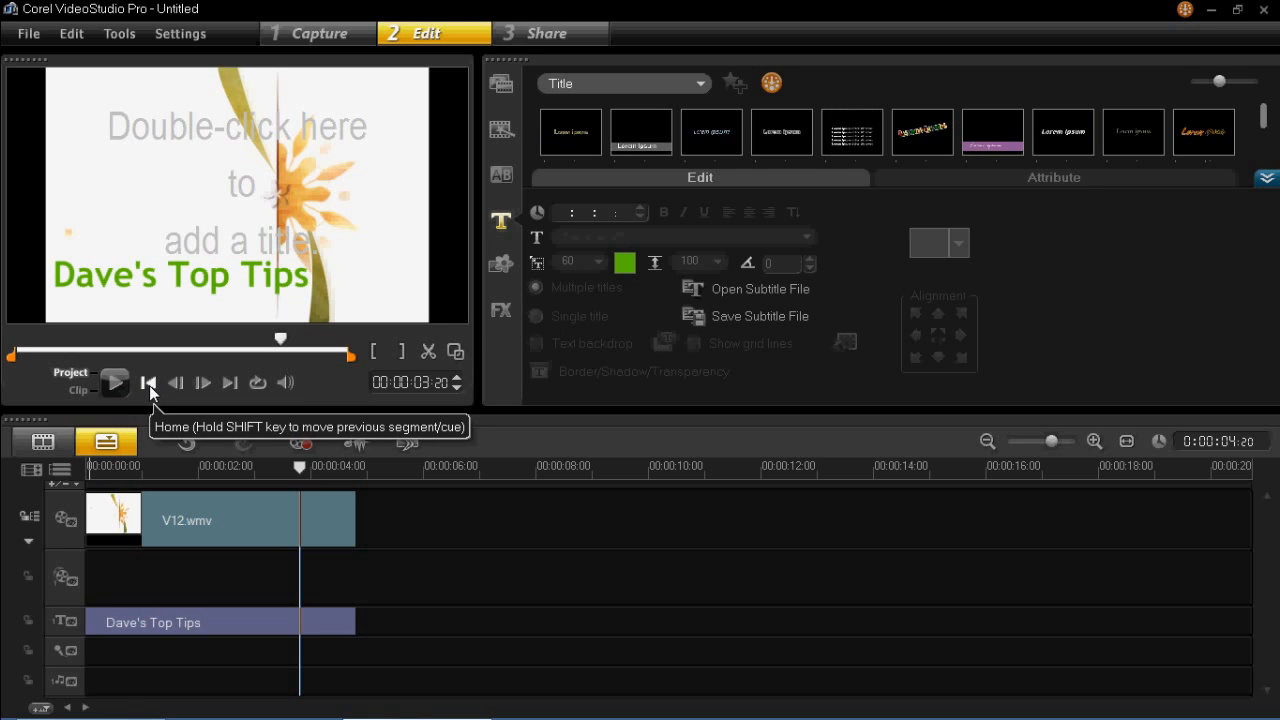
Enable text animation for the "Top Tips" title and choose the Drop animation type
click(150, 625)
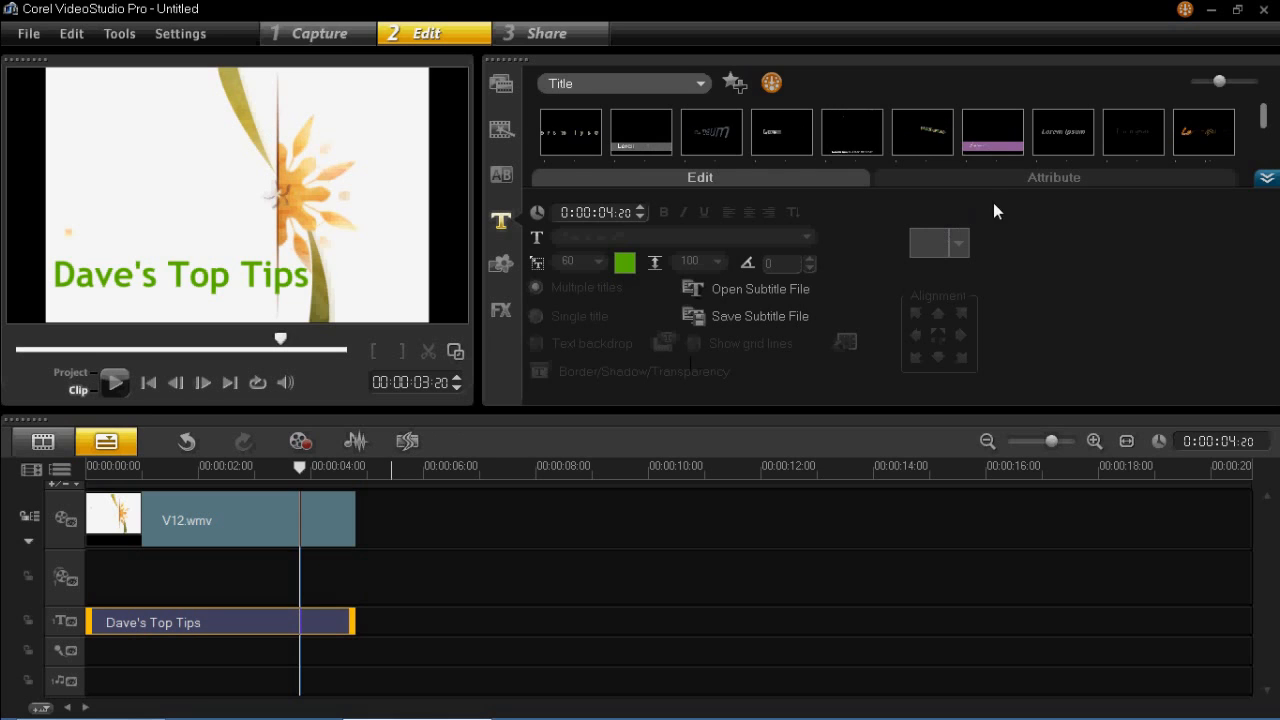
click(195, 287)
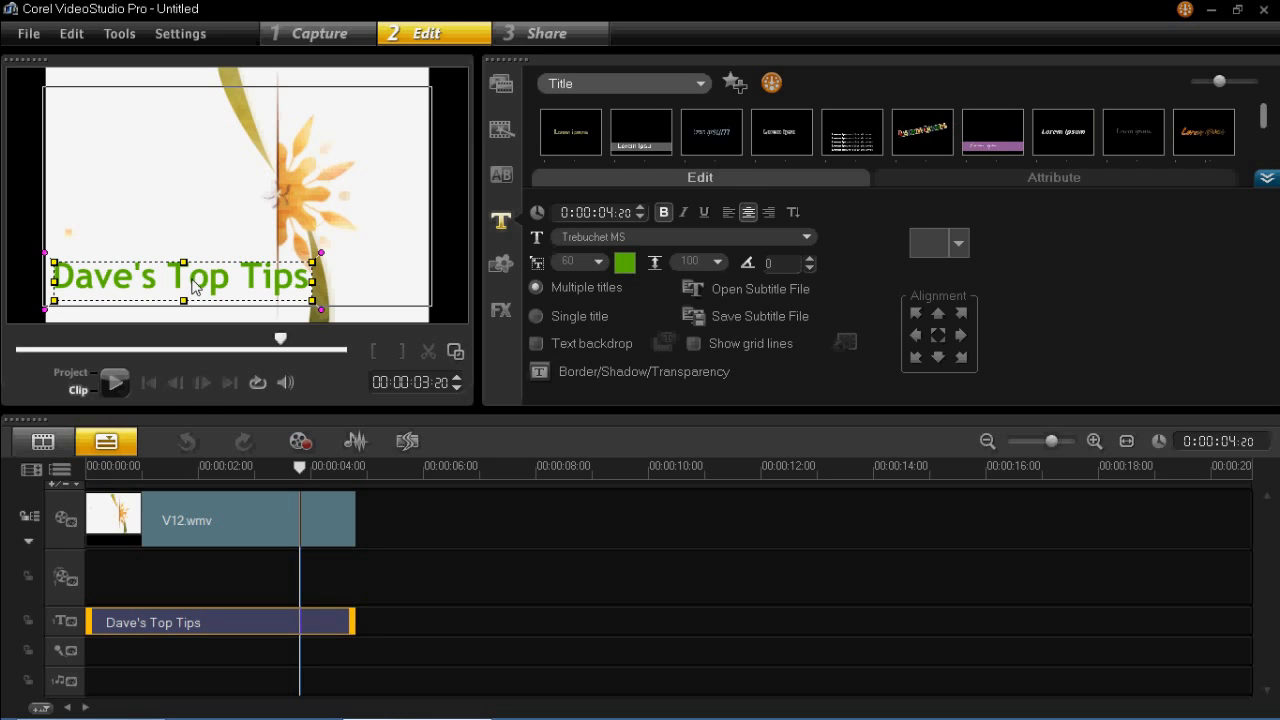
click(937, 176)
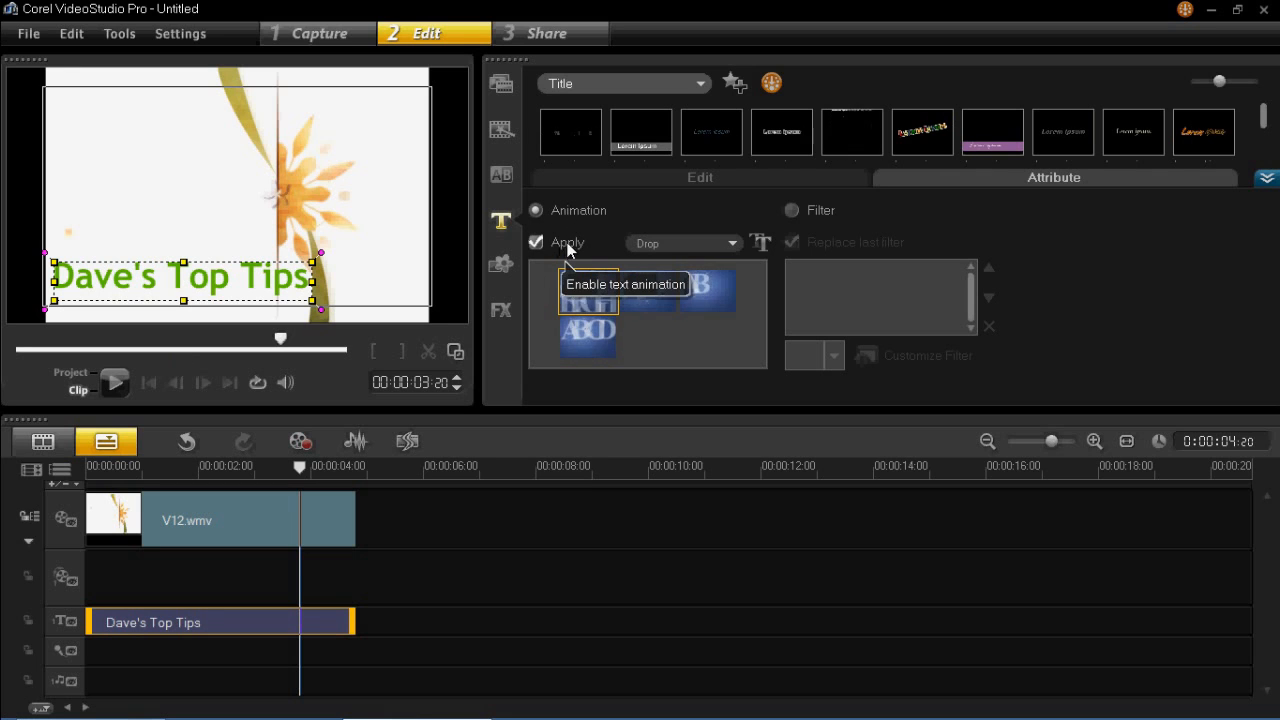
click(656, 243)
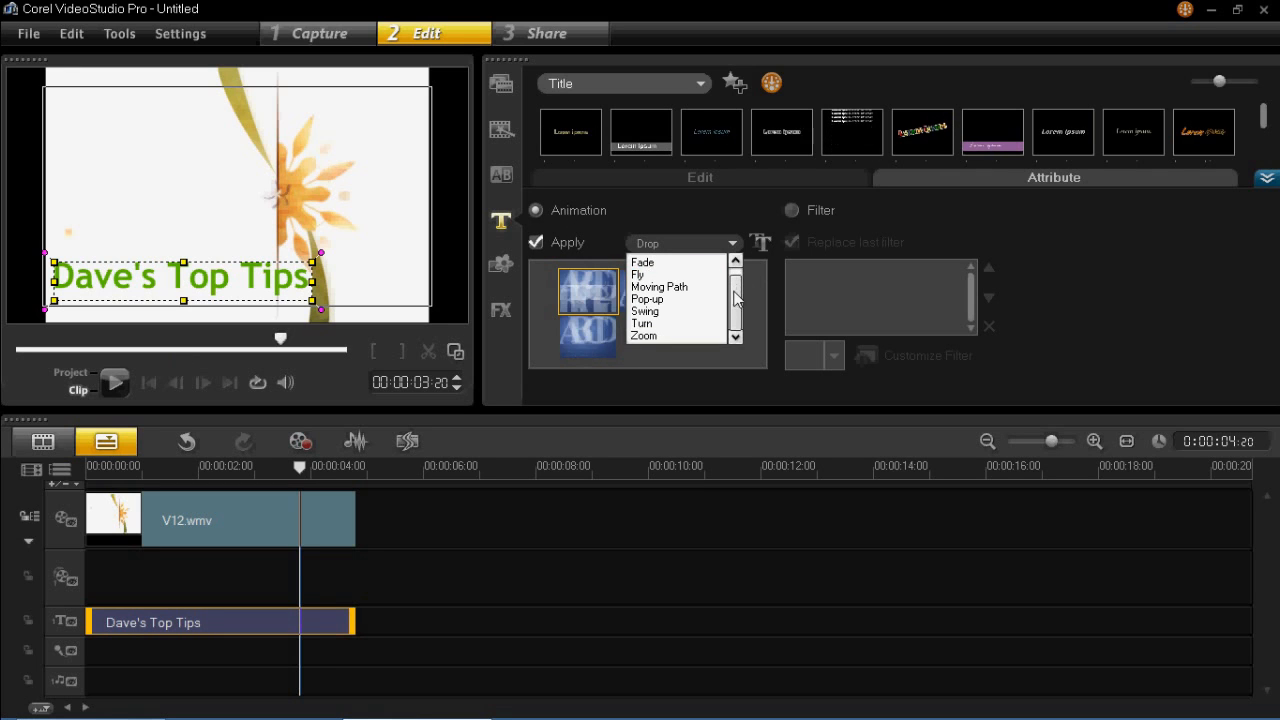
scroll(707, 272, down, 1)
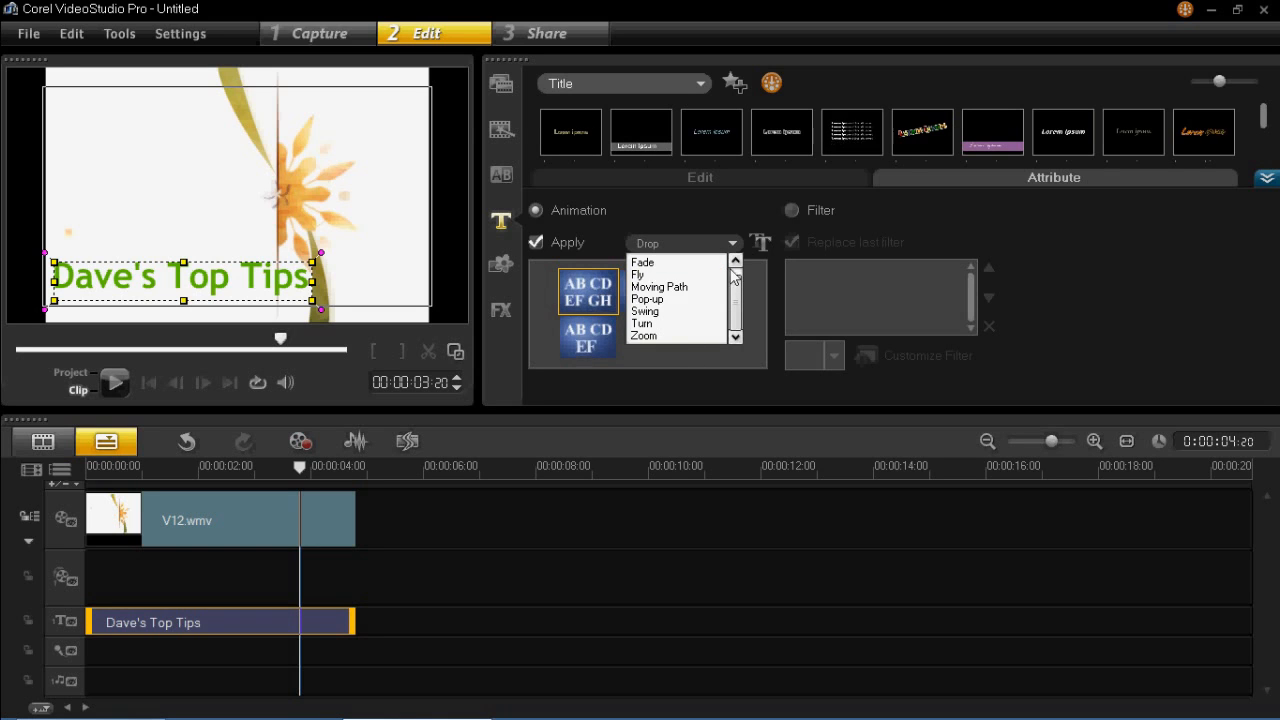
scroll(735, 276, up, 1)
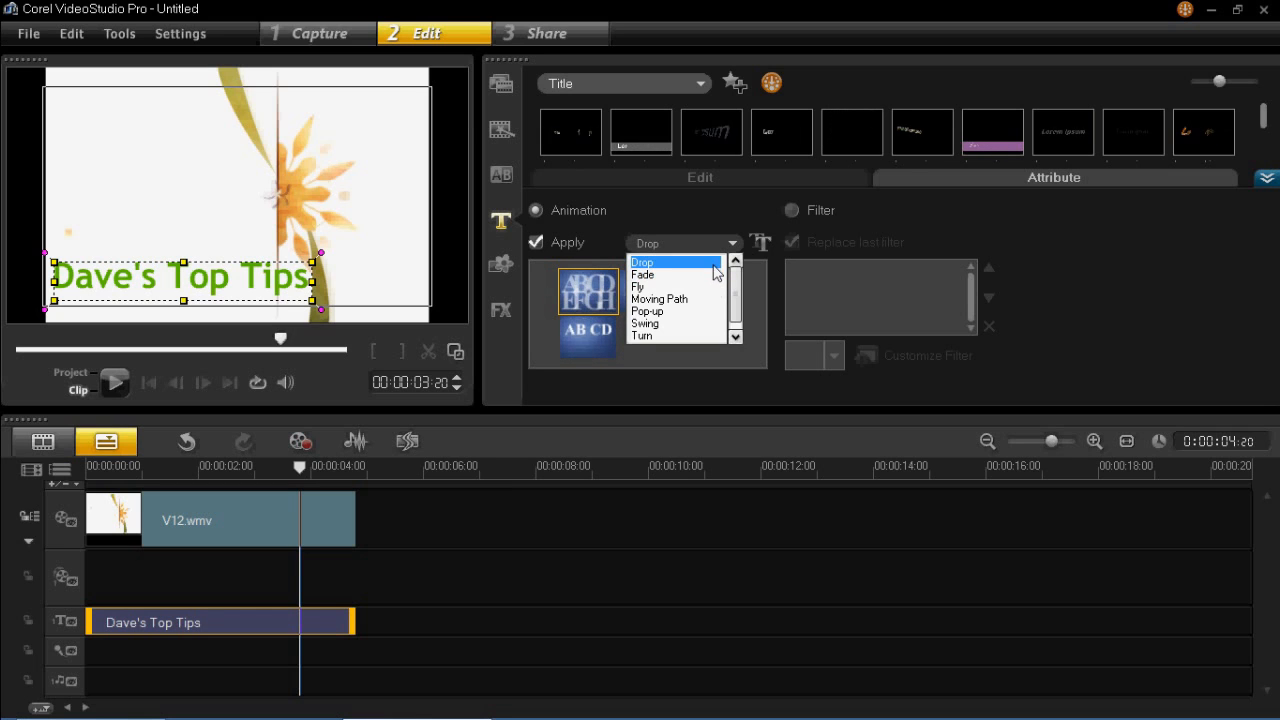
click(714, 265)
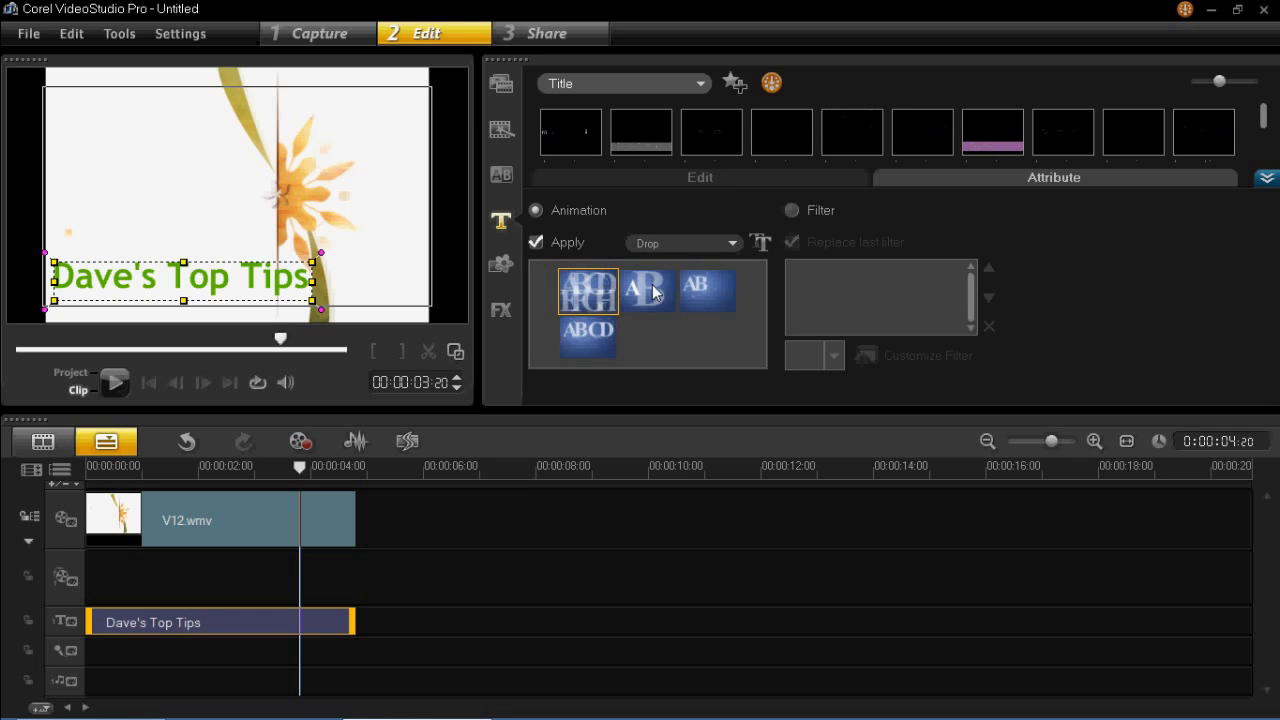
Try other animation types for the title, including Fade, Fly and Swing, and look over their presets
click(678, 248)
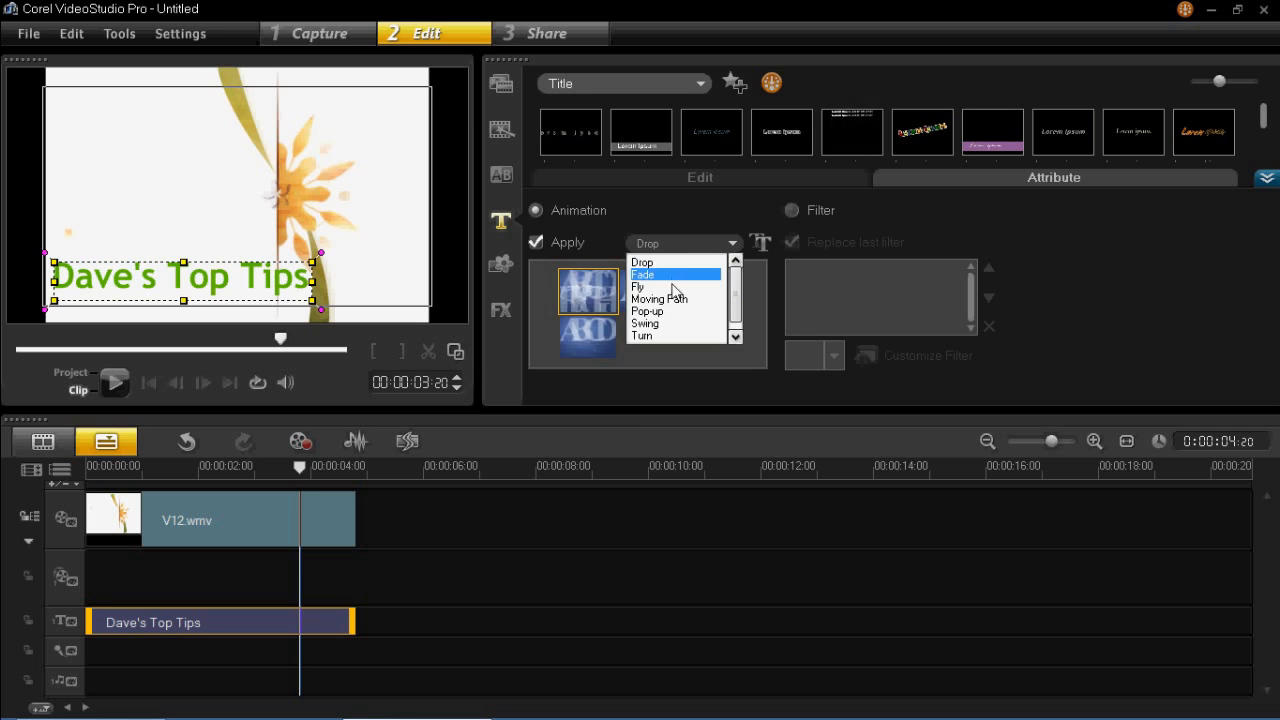
click(676, 275)
mouse_move(757, 279)
mouse_down()
mouse_move(756, 327)
mouse_move(757, 278)
mouse_up()
click(707, 244)
click(709, 263)
click(709, 244)
click(711, 275)
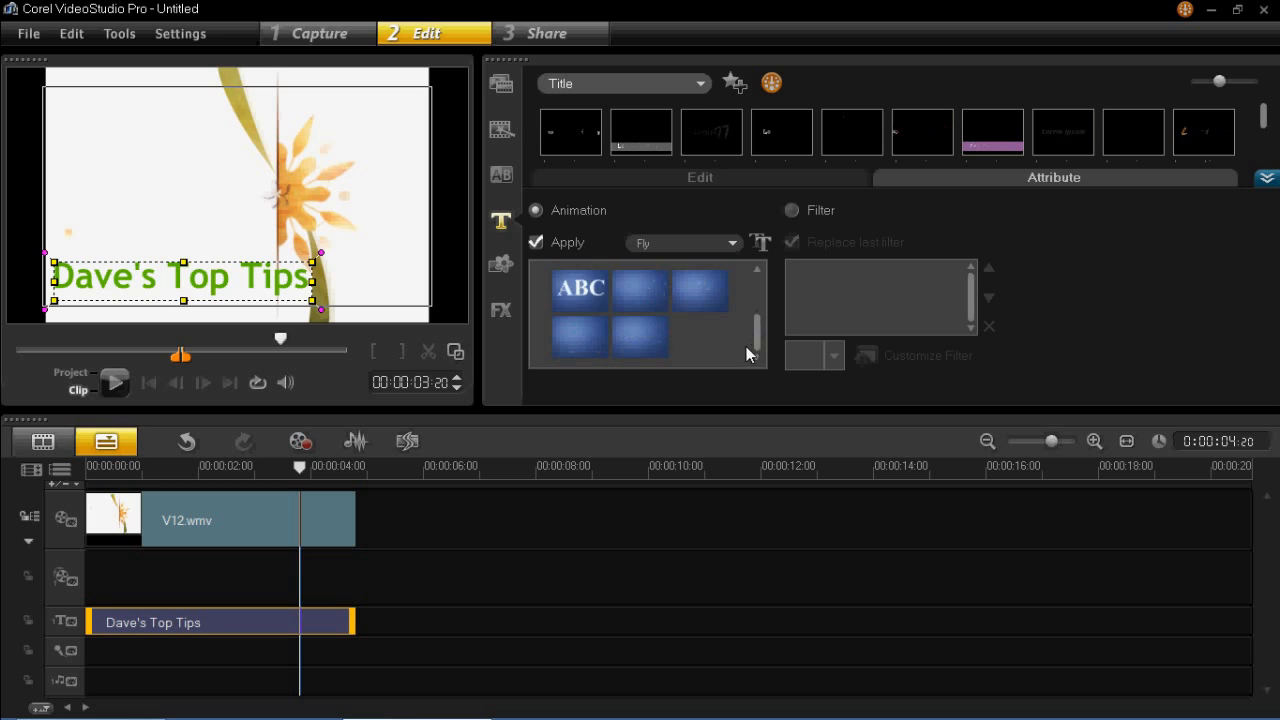
click(721, 251)
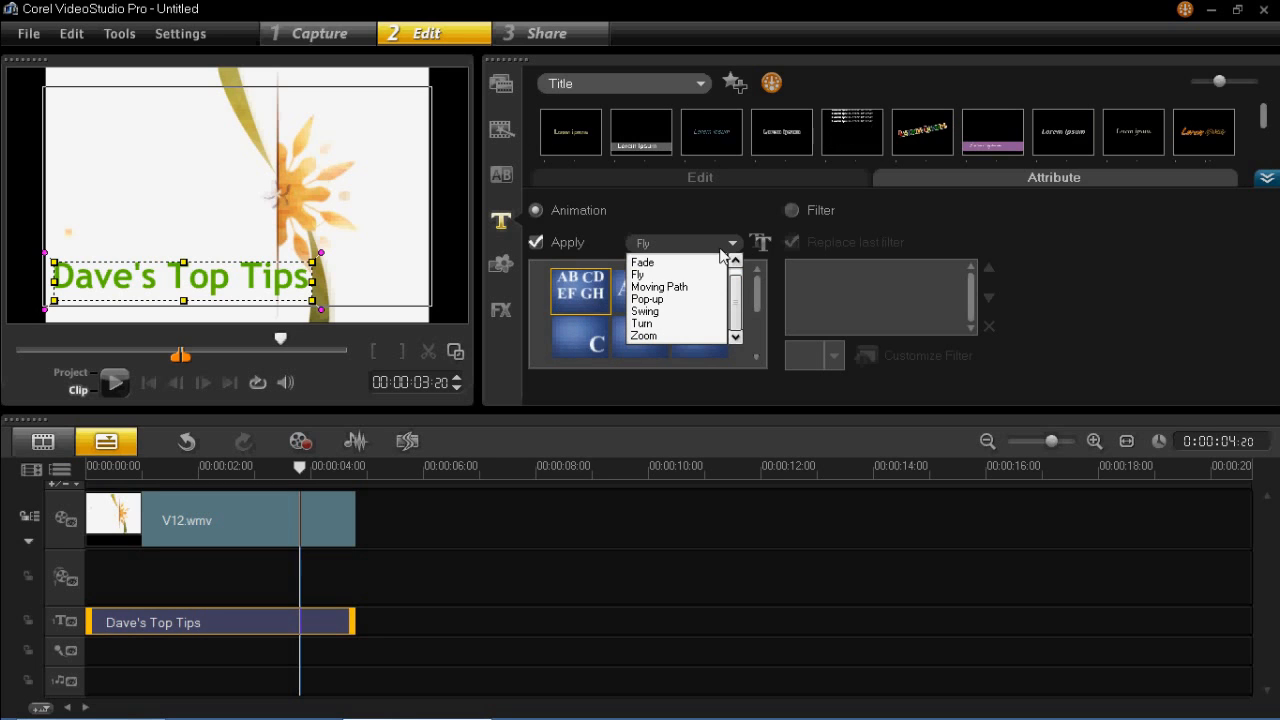
click(713, 311)
Apply the second Drop animation preset to the title and preview the project from the beginning
click(728, 250)
scroll(690, 290, up, 1)
click(690, 263)
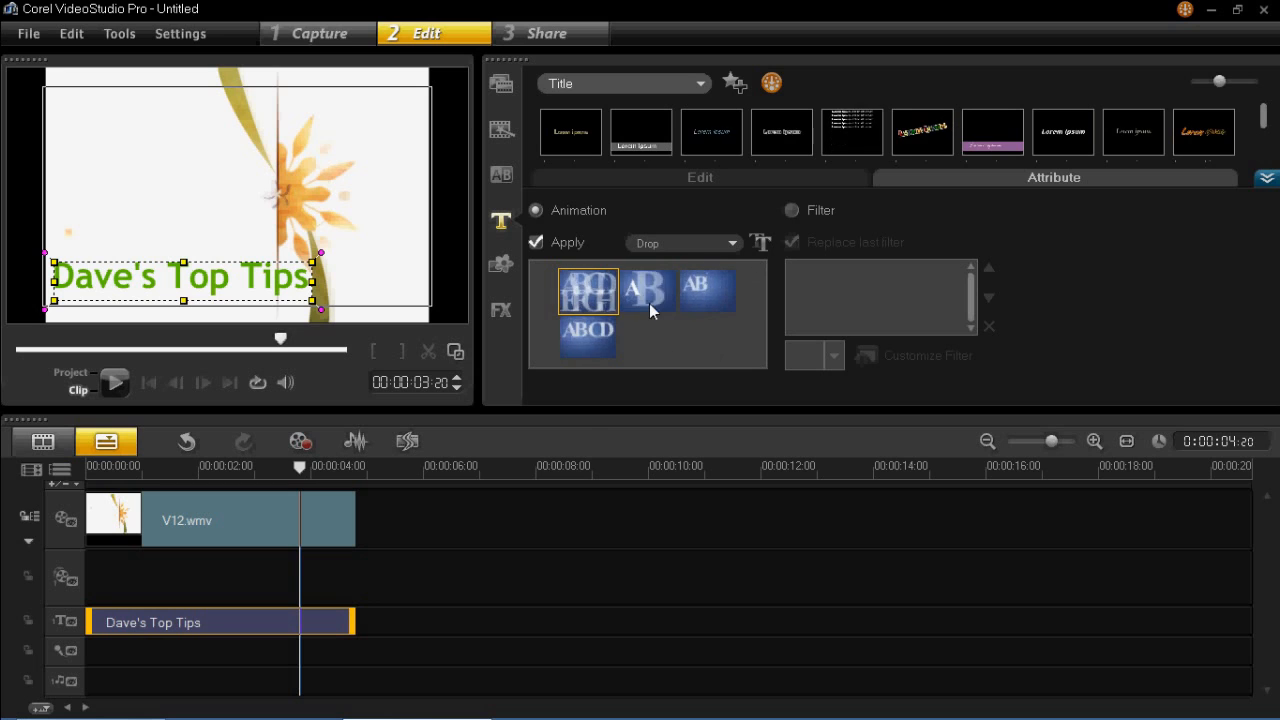
click(660, 295)
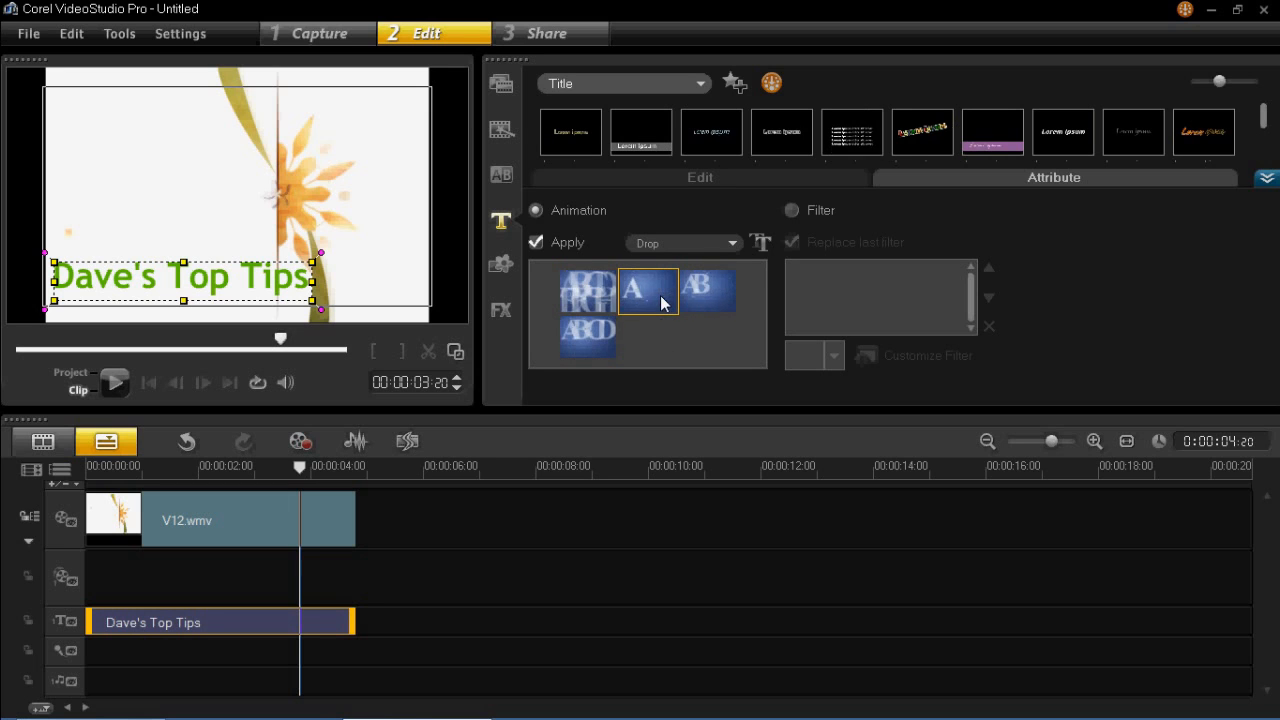
drag(270, 464, 74, 459)
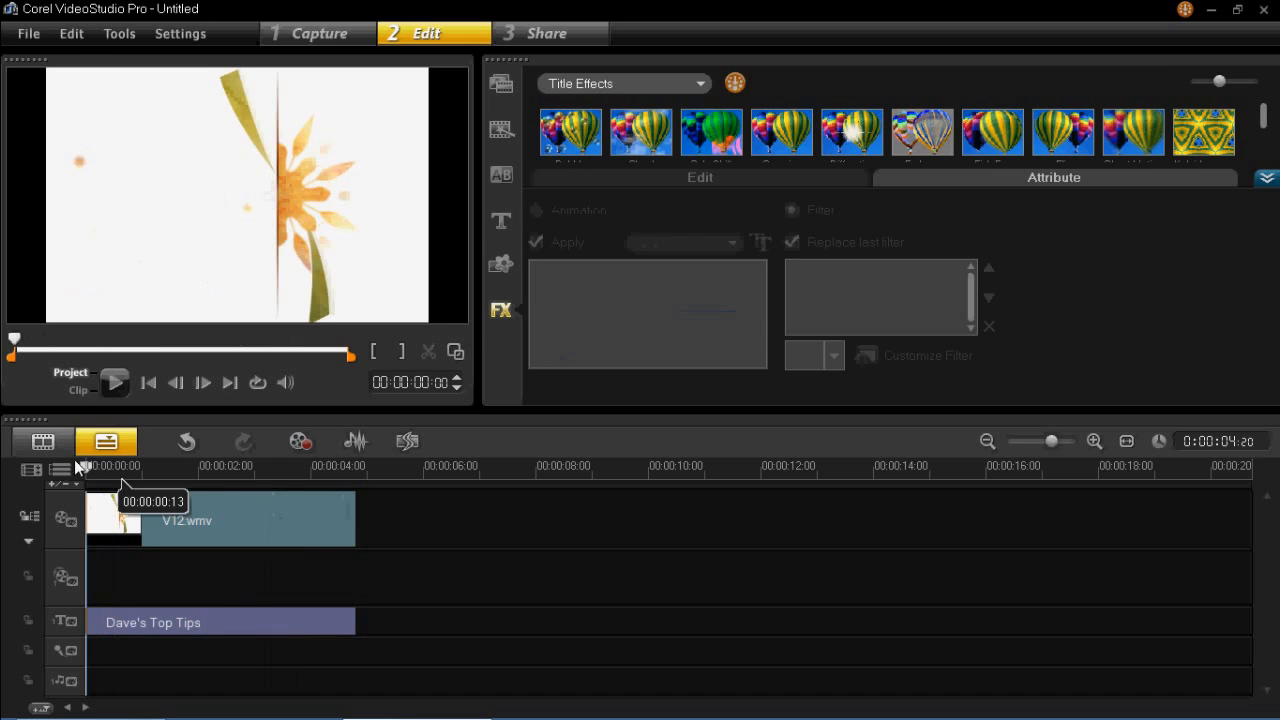
click(112, 382)
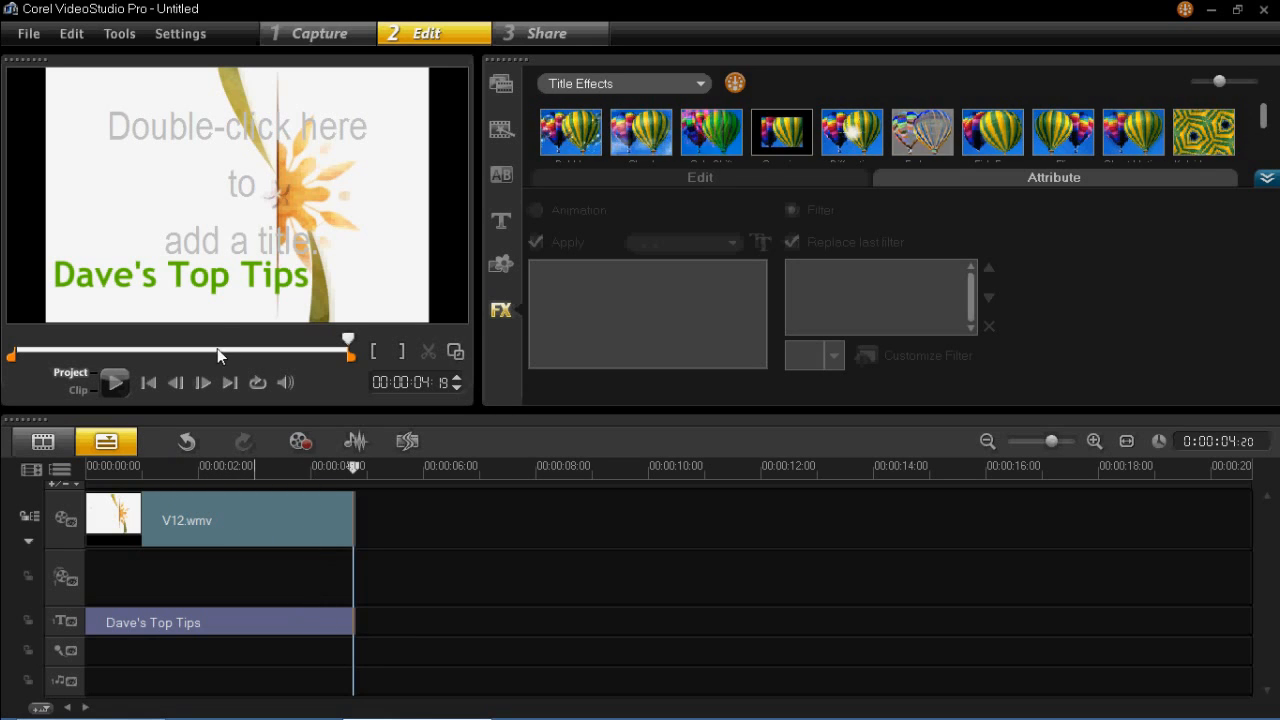
Change the "Top Tips" title's font to Sonic XBd BT and move the title slightly lower in the frame
click(240, 298)
click(232, 292)
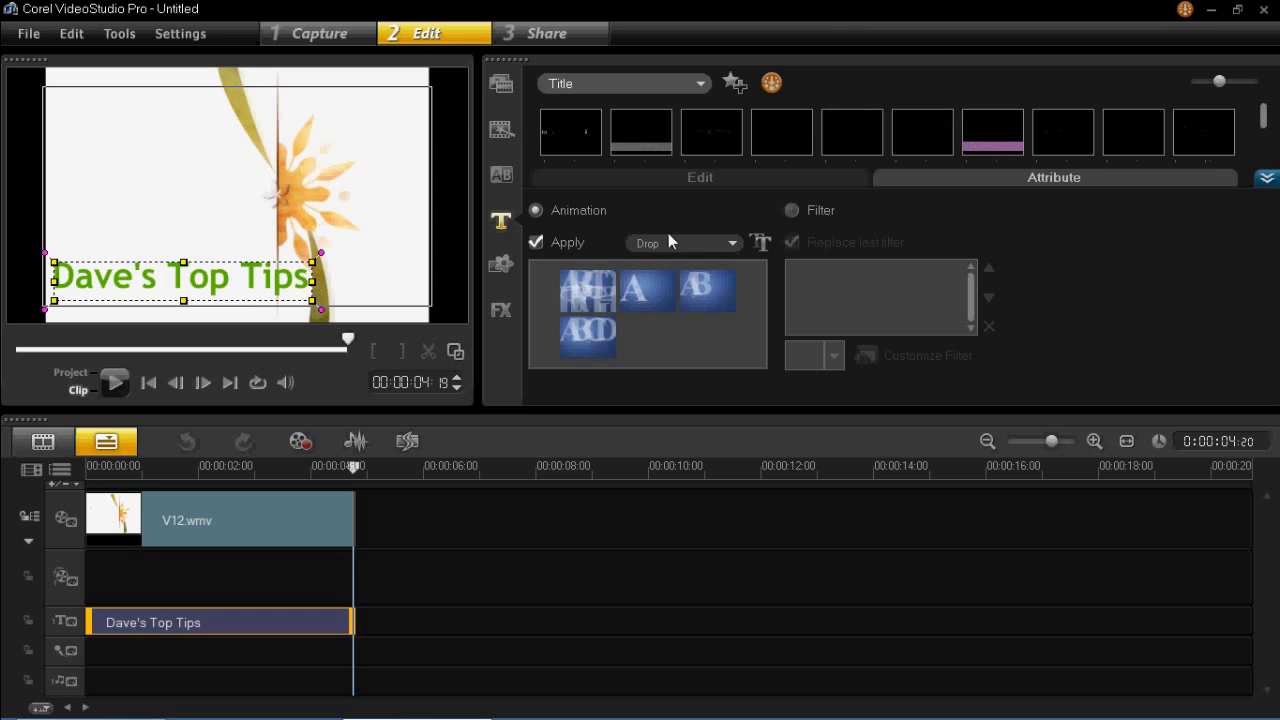
click(775, 184)
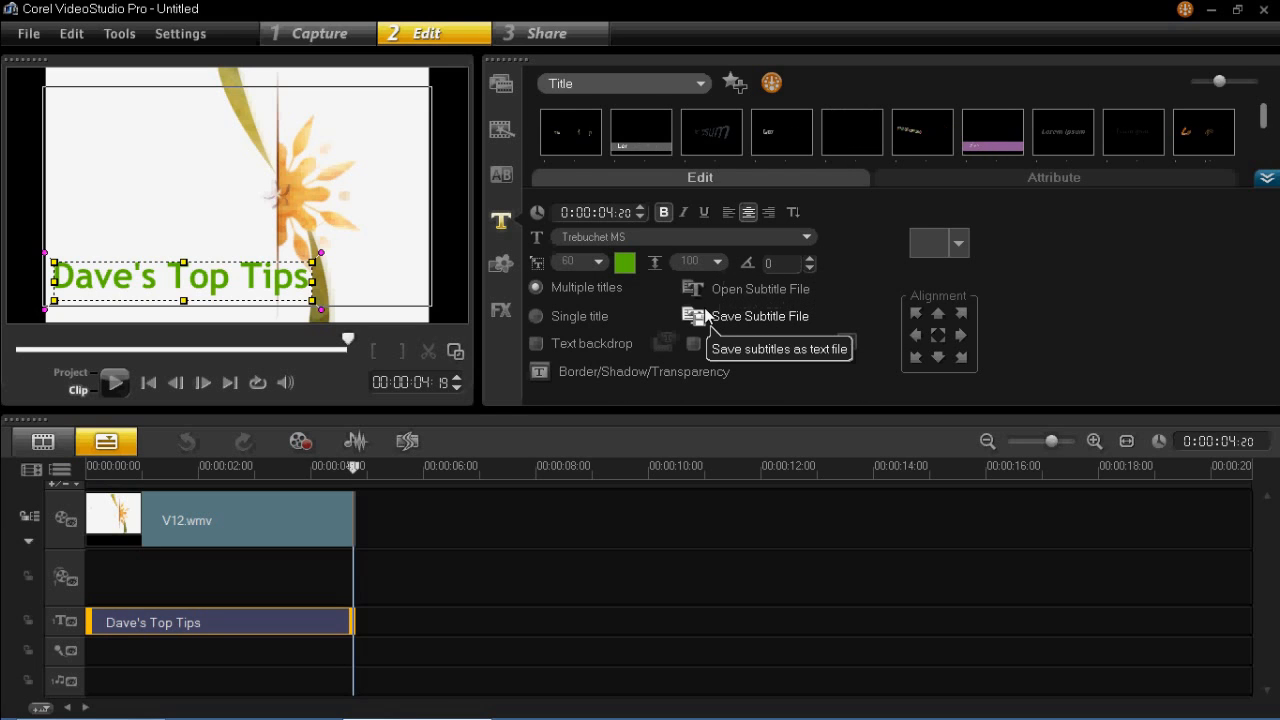
click(697, 235)
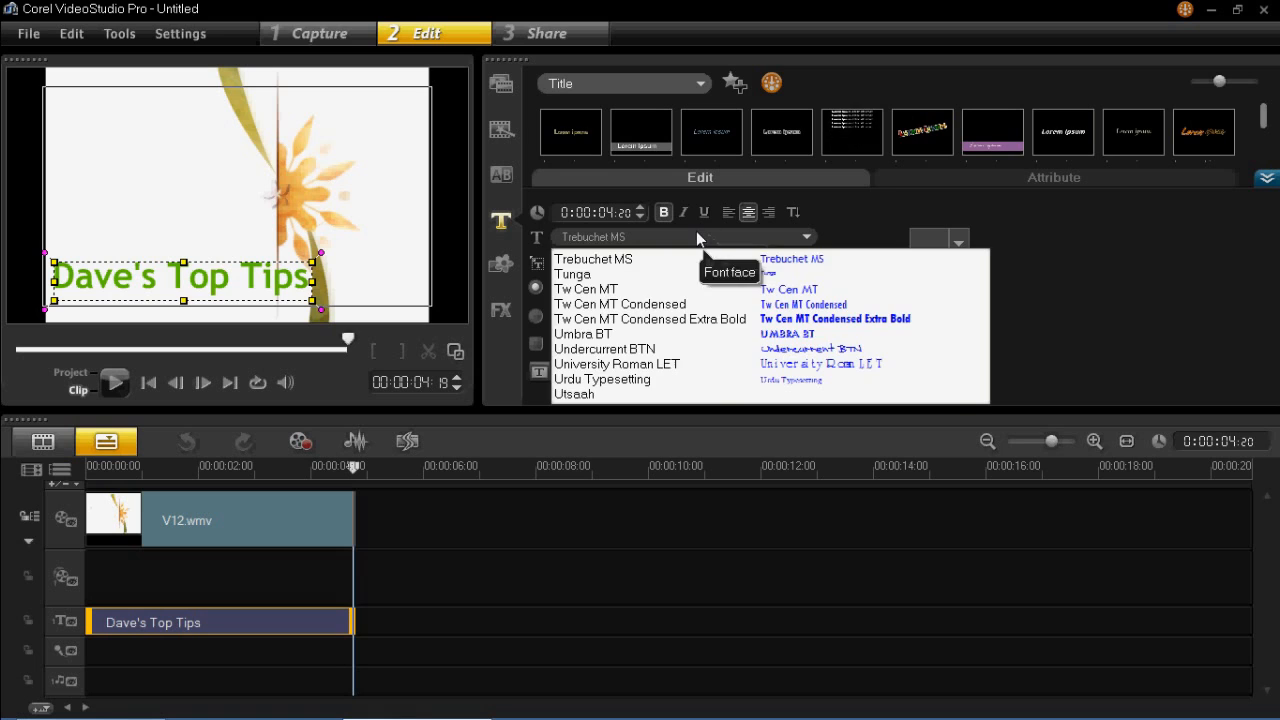
scroll(984, 374, up, 3)
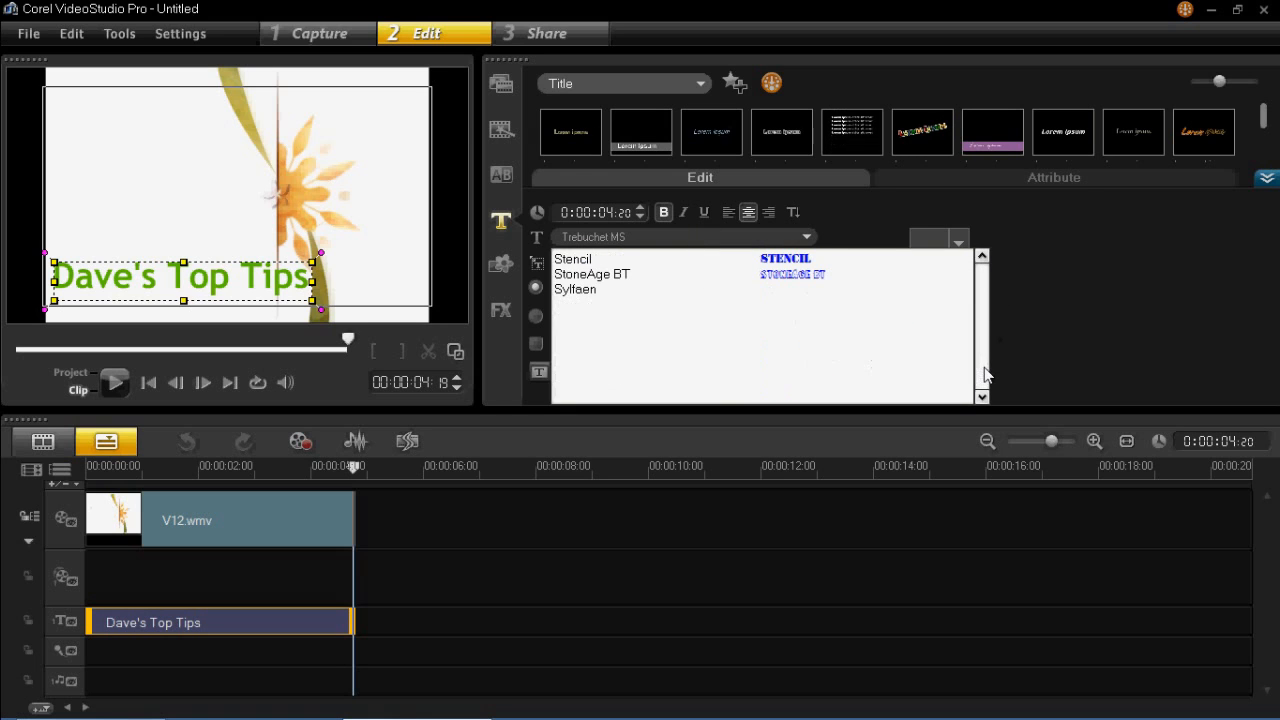
scroll(980, 328, up, 3)
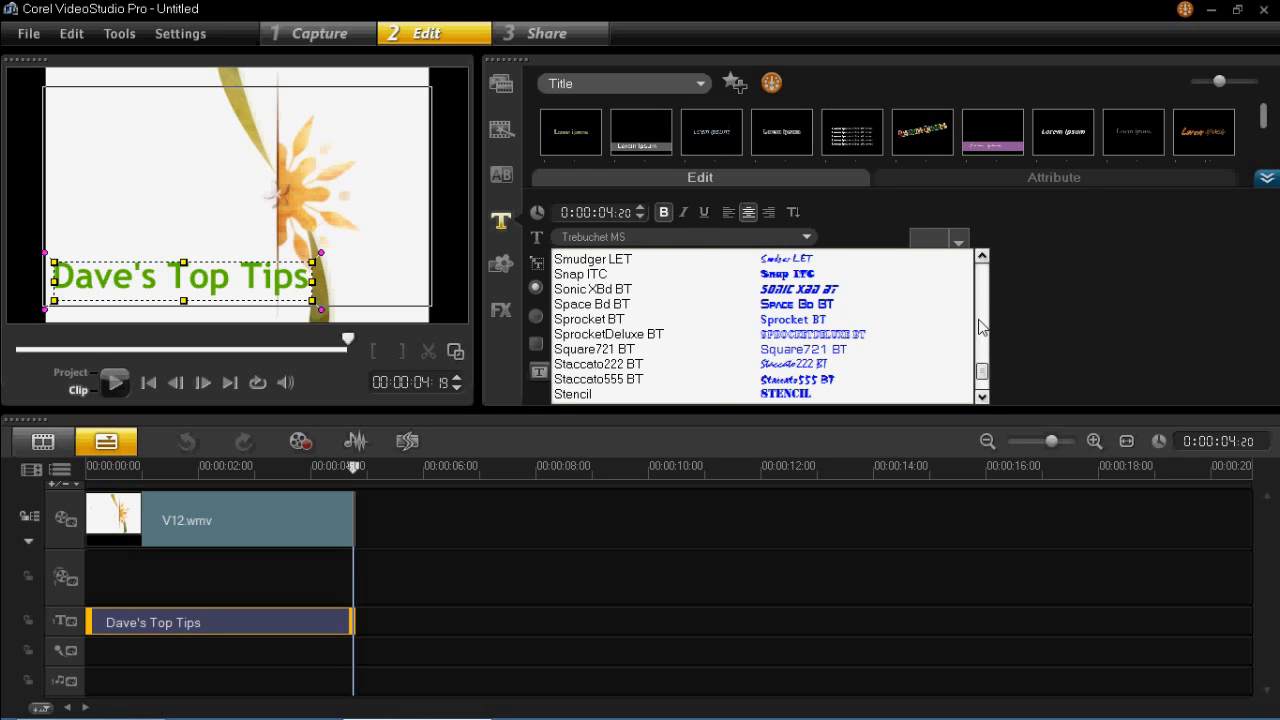
click(907, 294)
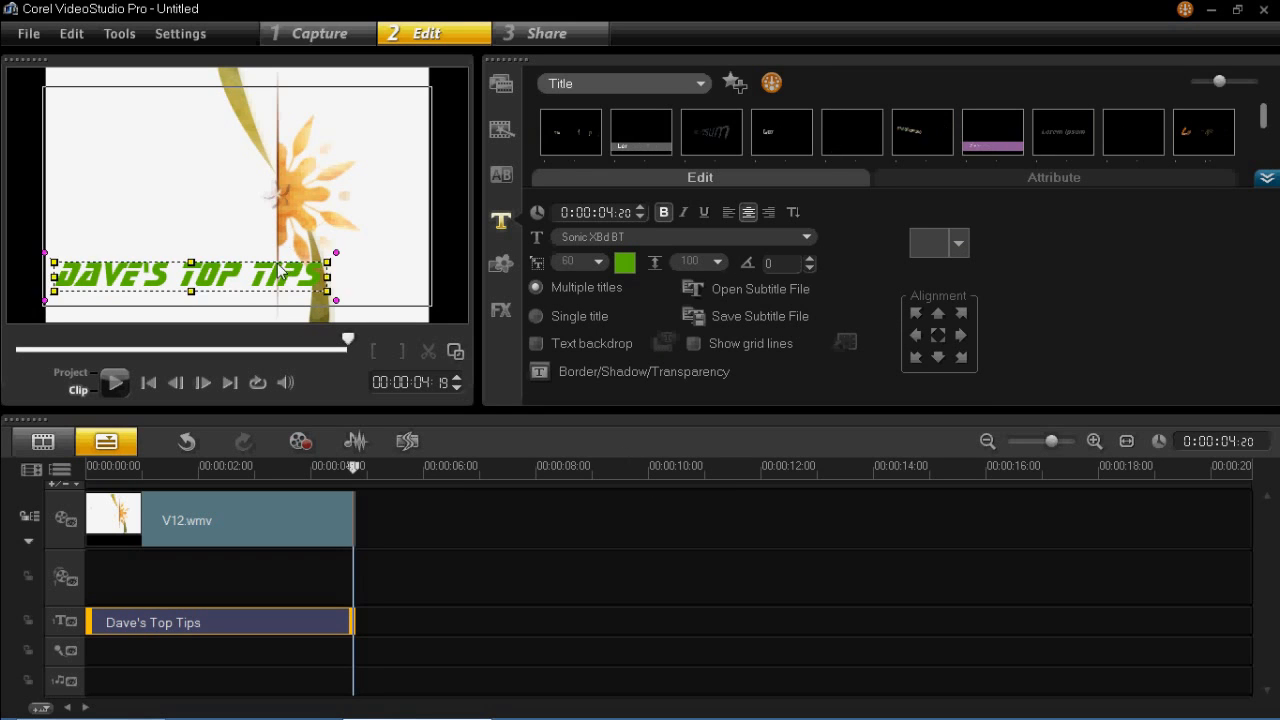
drag(275, 273, 278, 283)
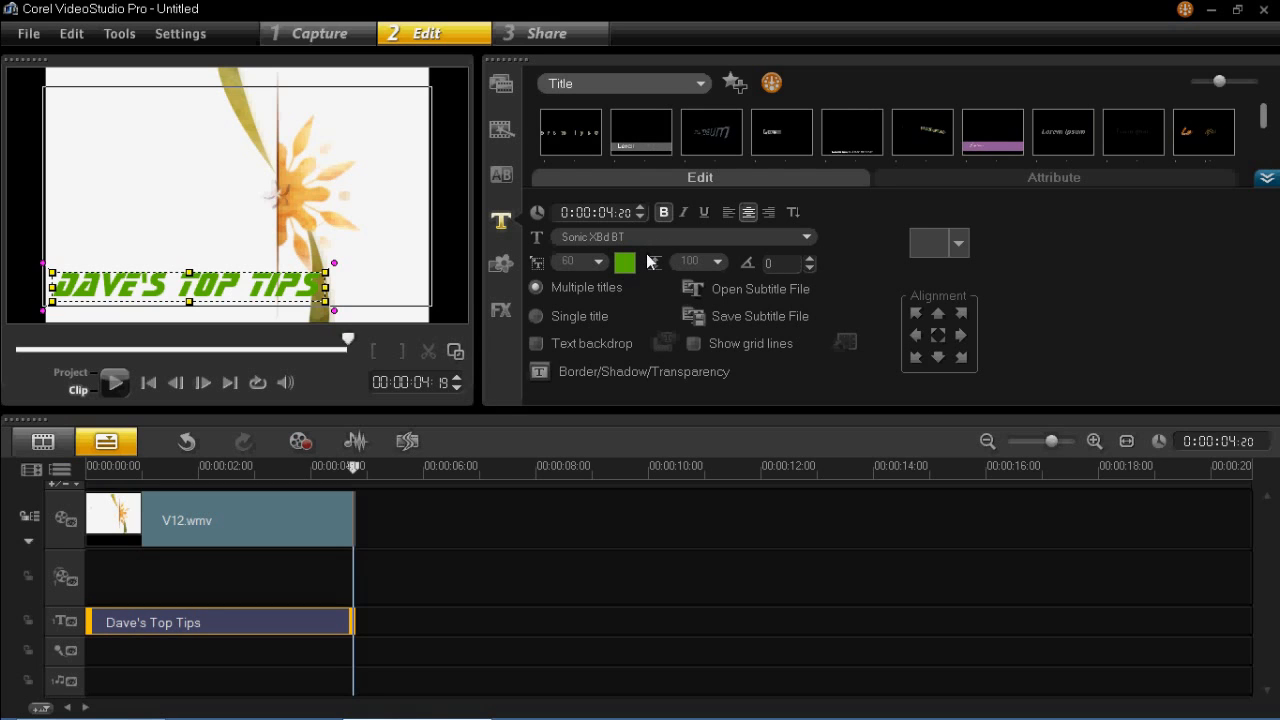
Add a drop shadow to the "Top Tips" title with X and Y offsets of 5.0
click(602, 375)
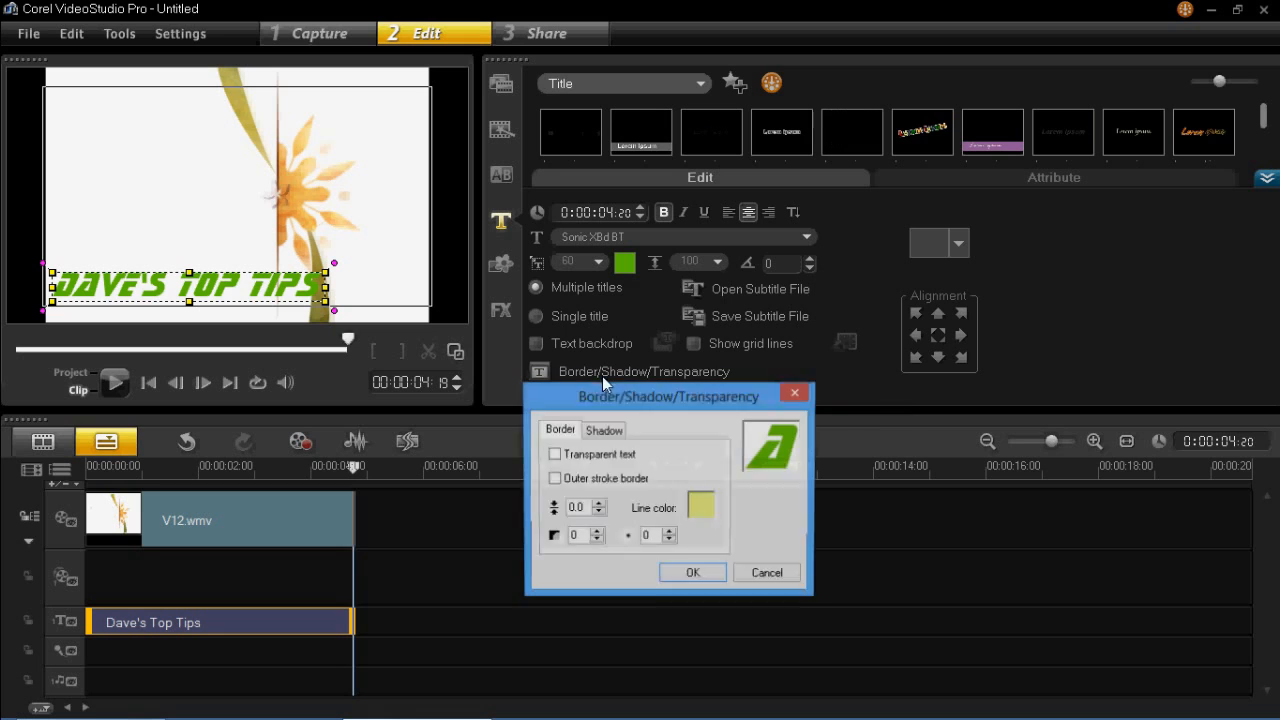
drag(669, 408, 741, 141)
click(678, 164)
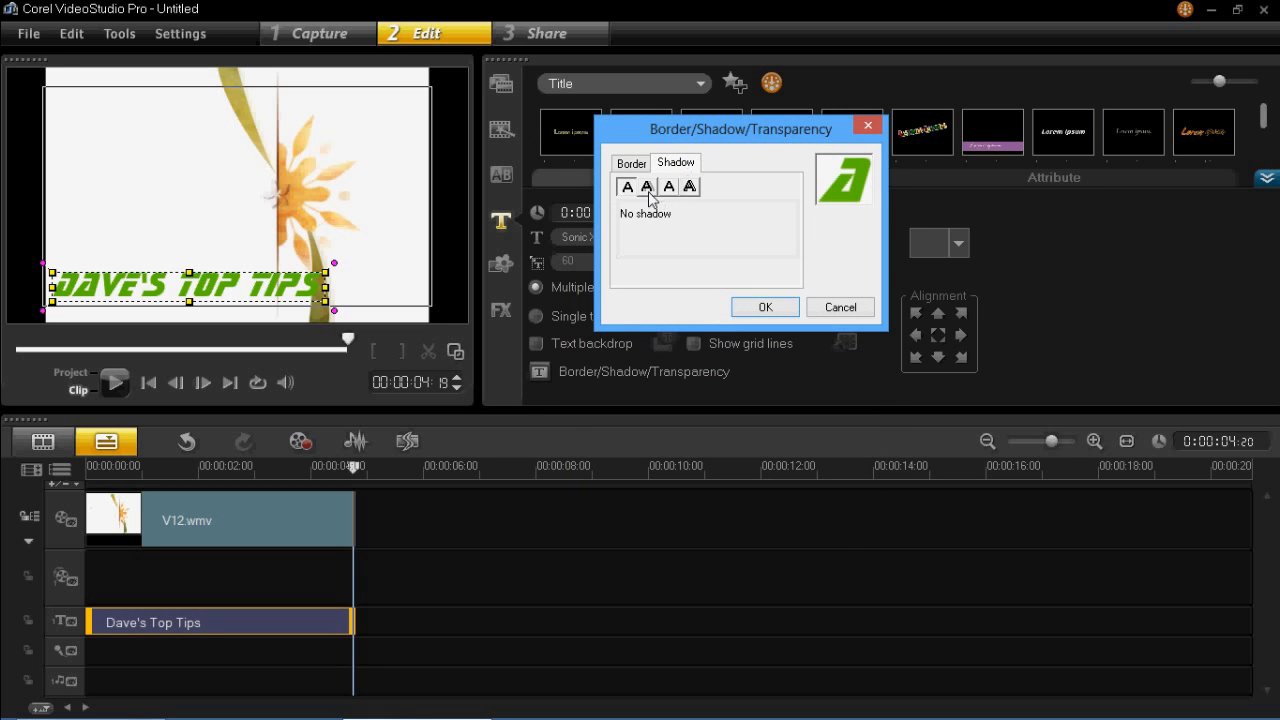
click(648, 188)
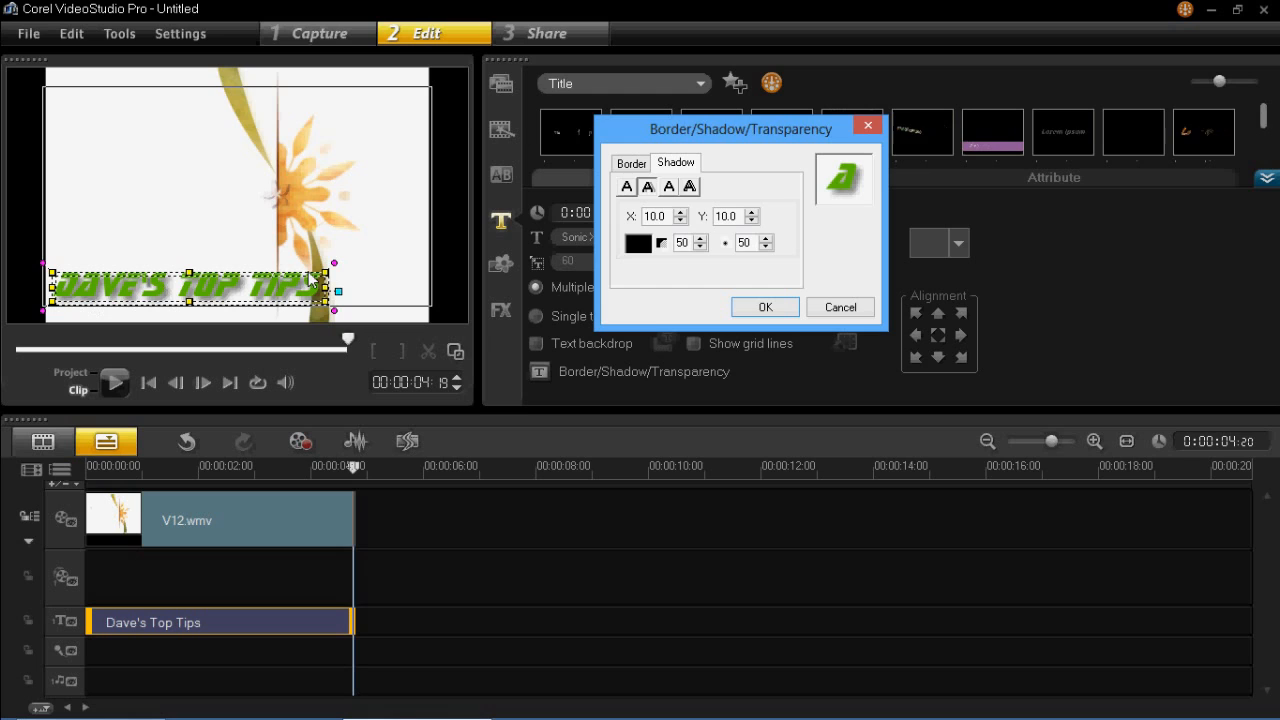
click(680, 221)
click(680, 221)
click(680, 221)
click(751, 221)
click(751, 221)
click(751, 221)
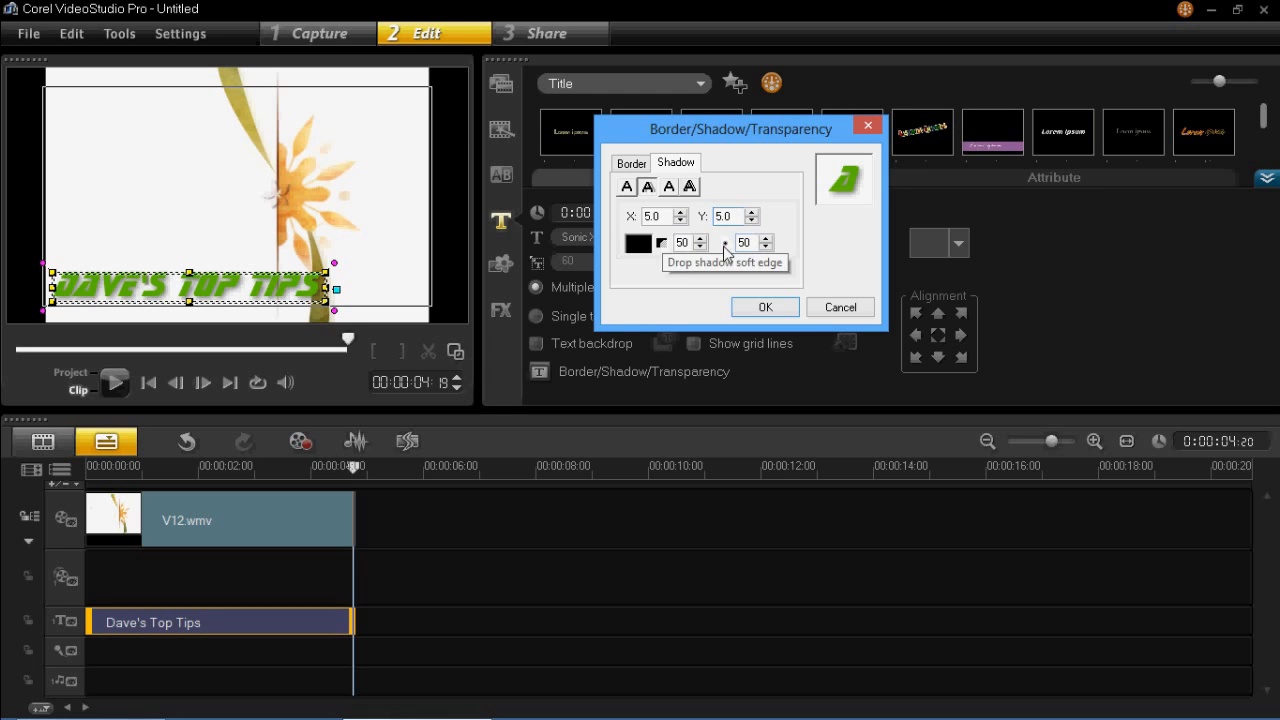
Set the drop shadow's soft edge to 5 and transparency to 0, and preview the project from the beginning
click(763, 243)
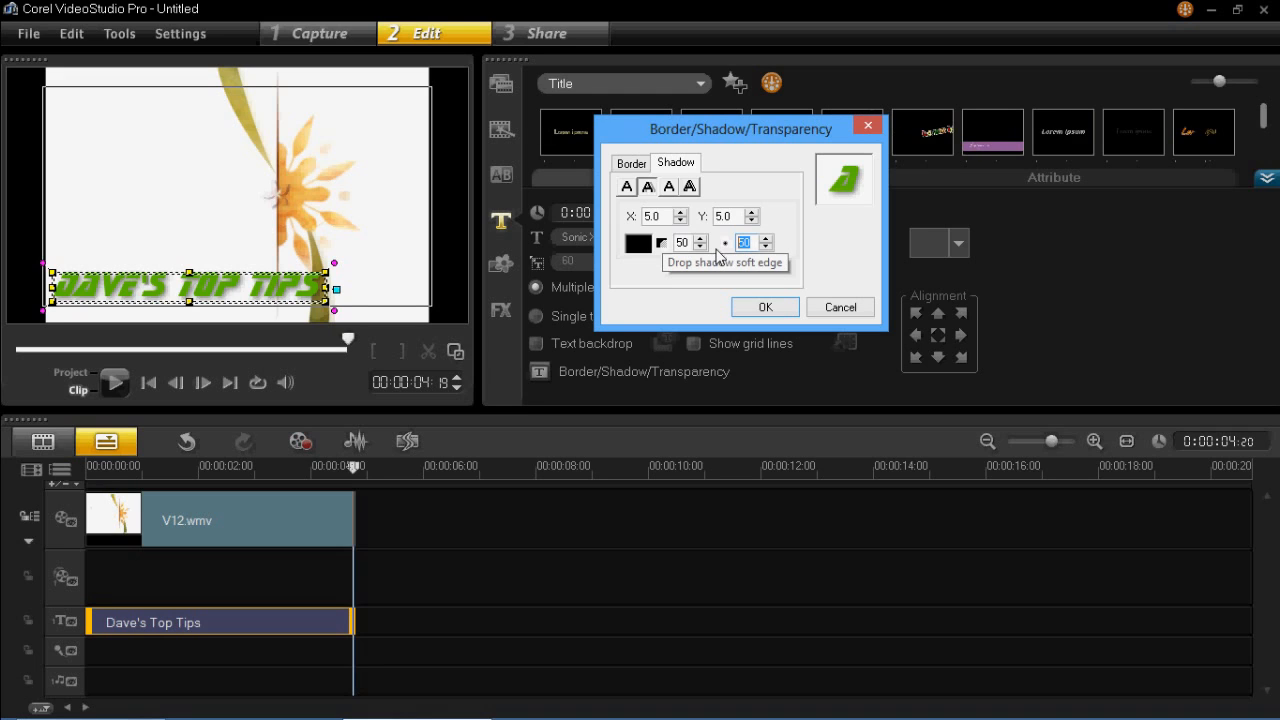
text(5)
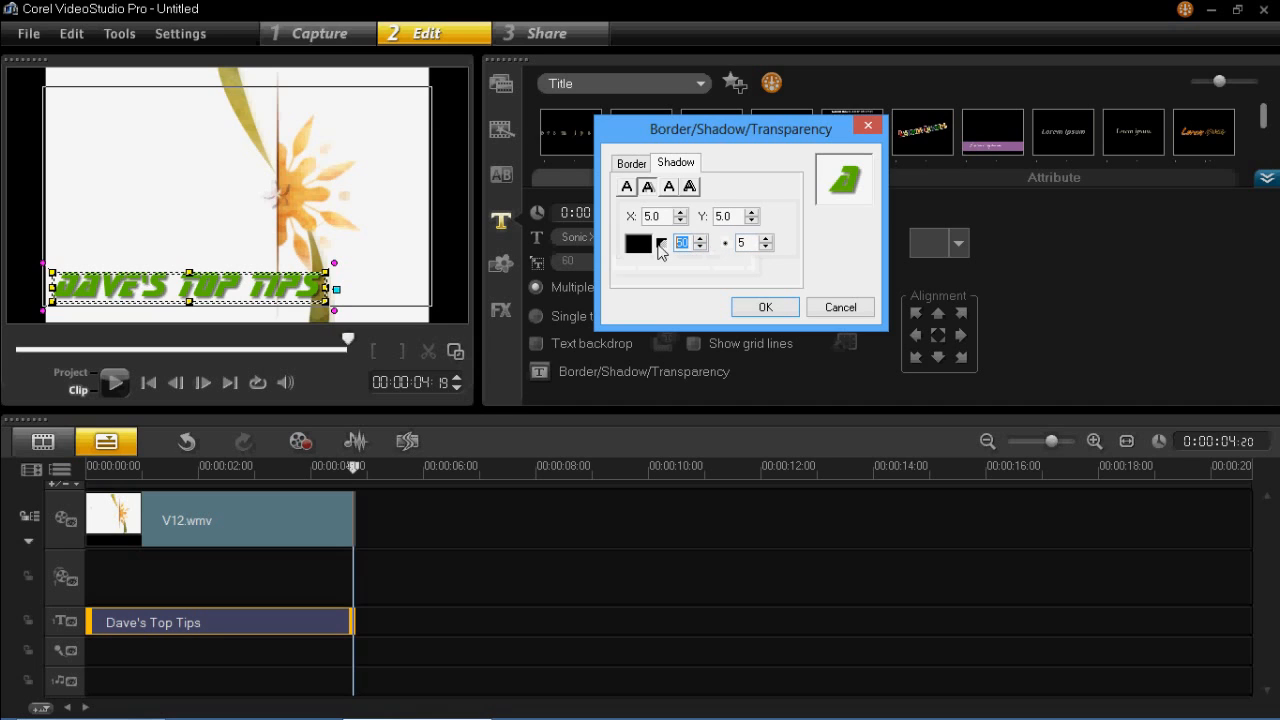
text(0)
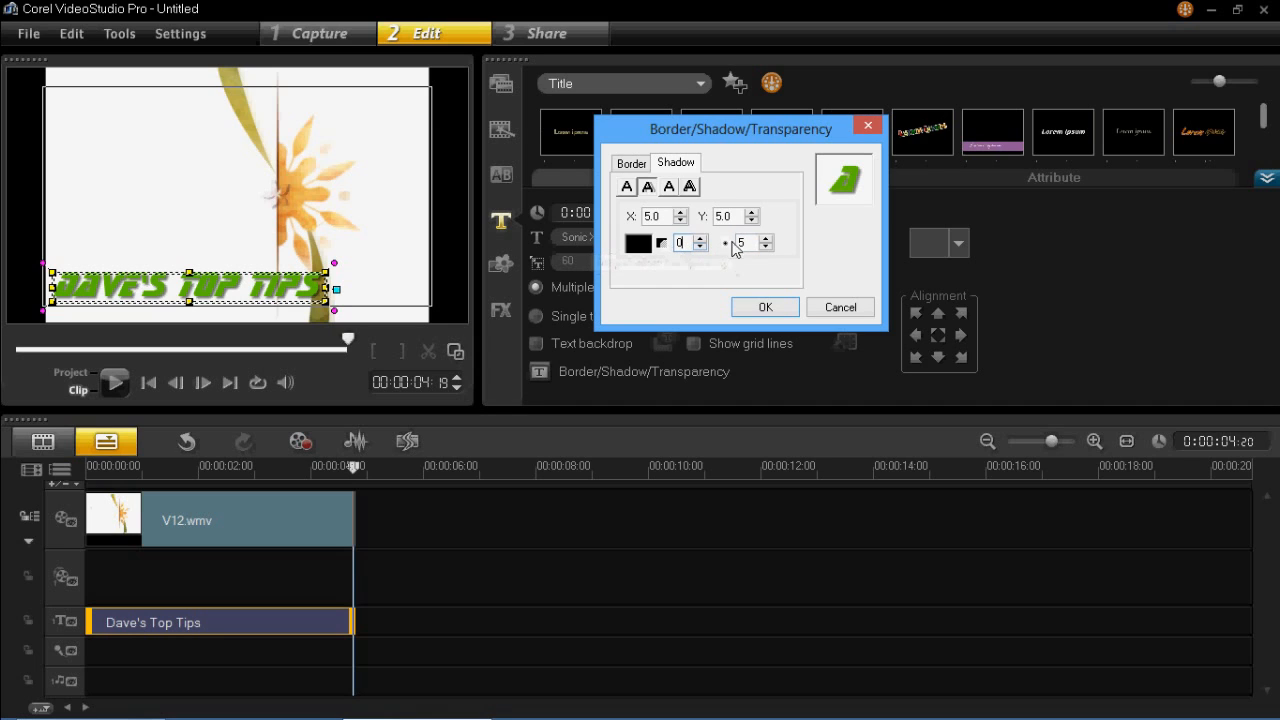
double_click(744, 243)
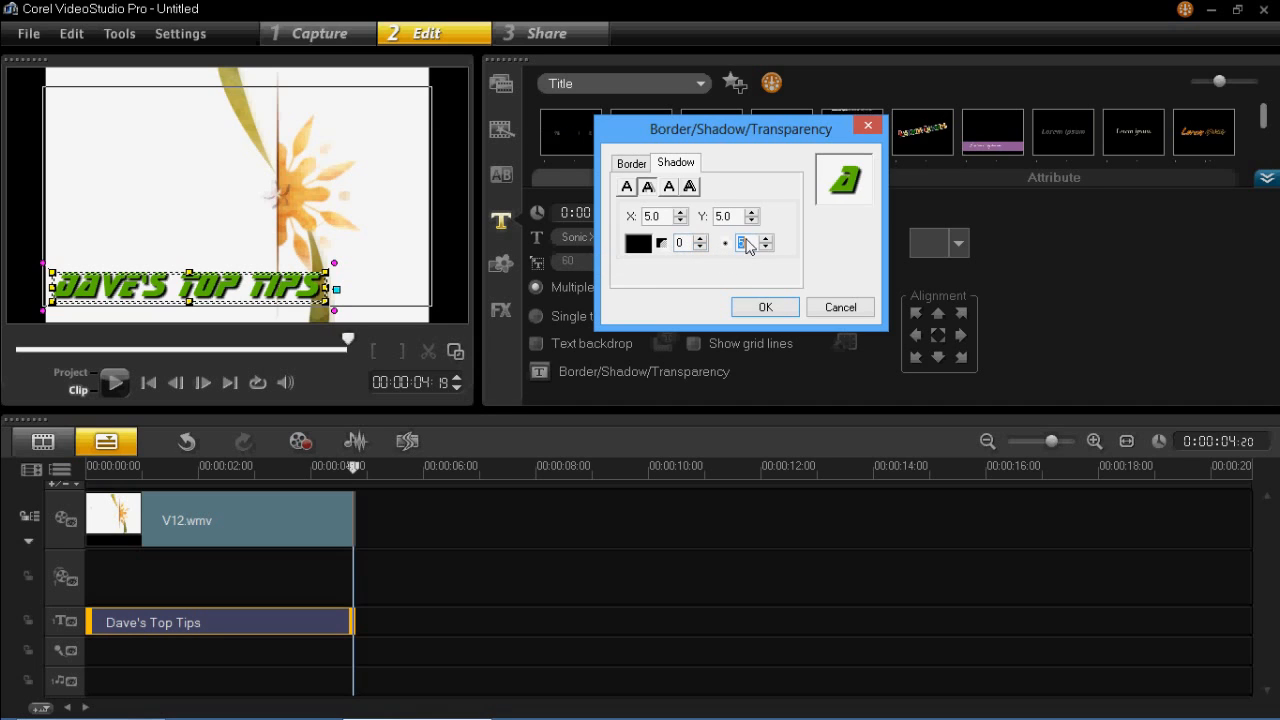
click(763, 306)
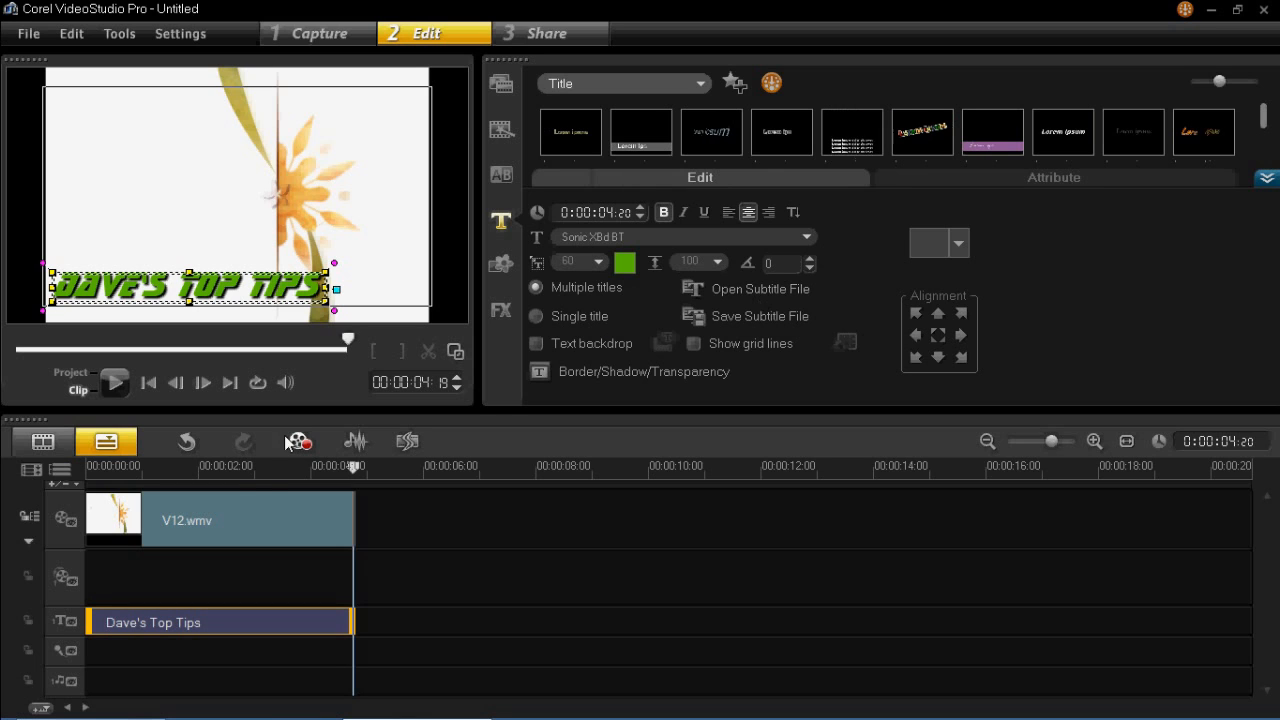
drag(252, 475, 53, 441)
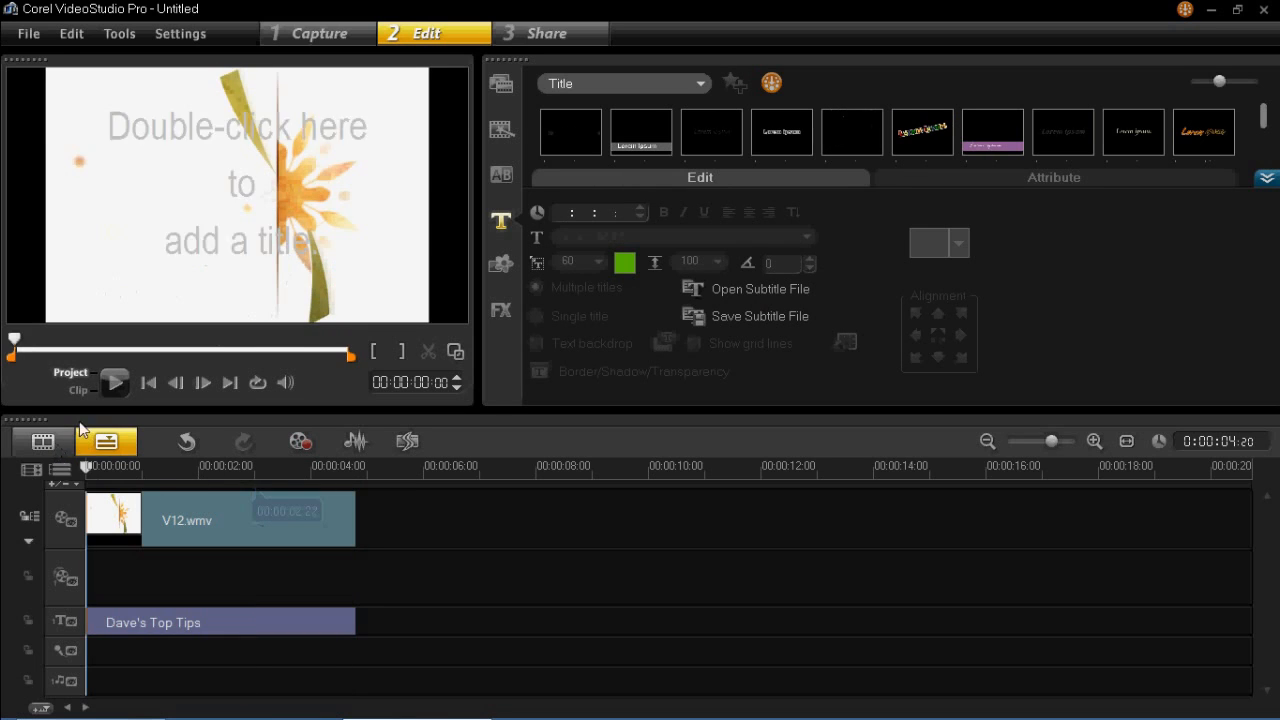
click(119, 380)
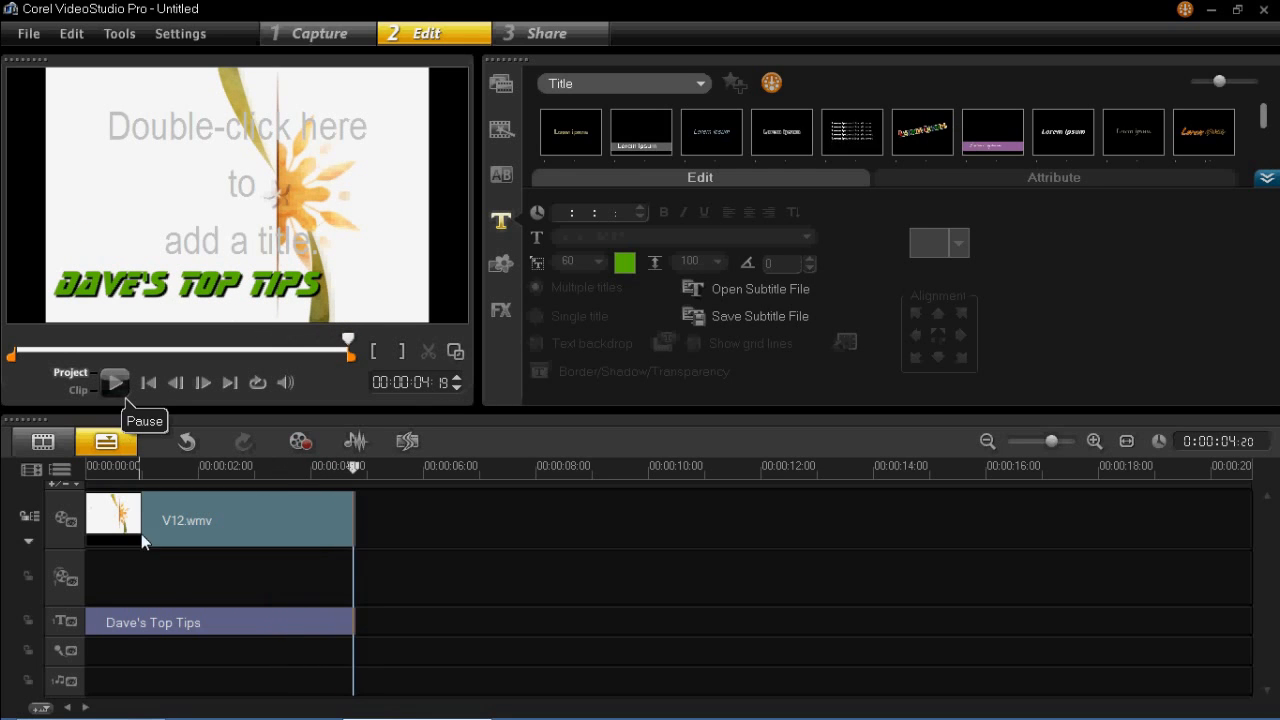
Change the "Top Tips" title's animation type from Drop to Fly, keeping the first preset
click(172, 613)
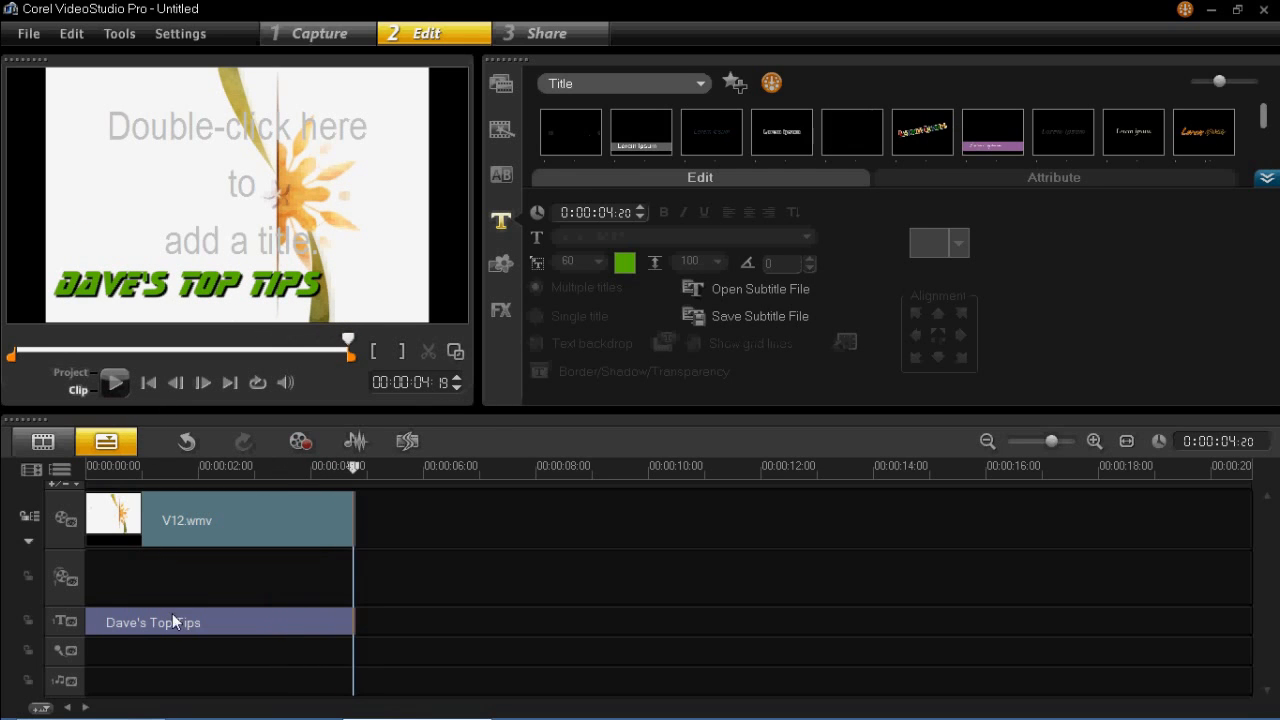
click(939, 180)
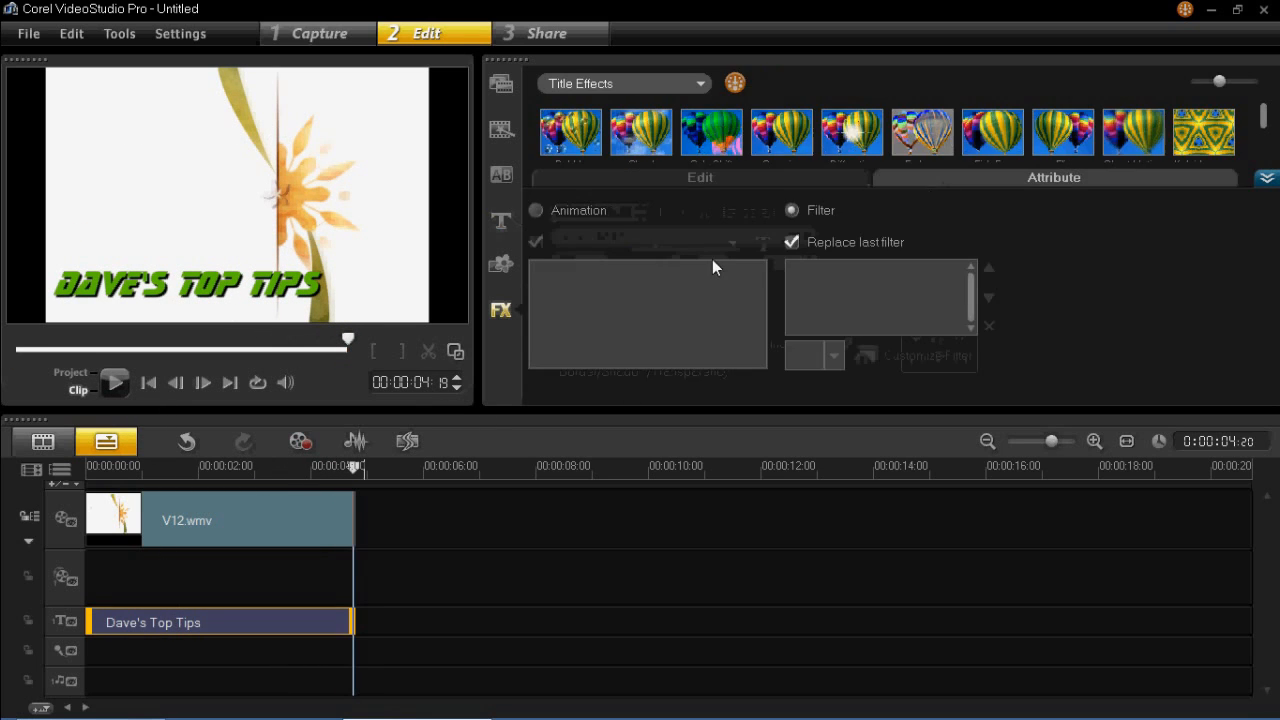
click(575, 210)
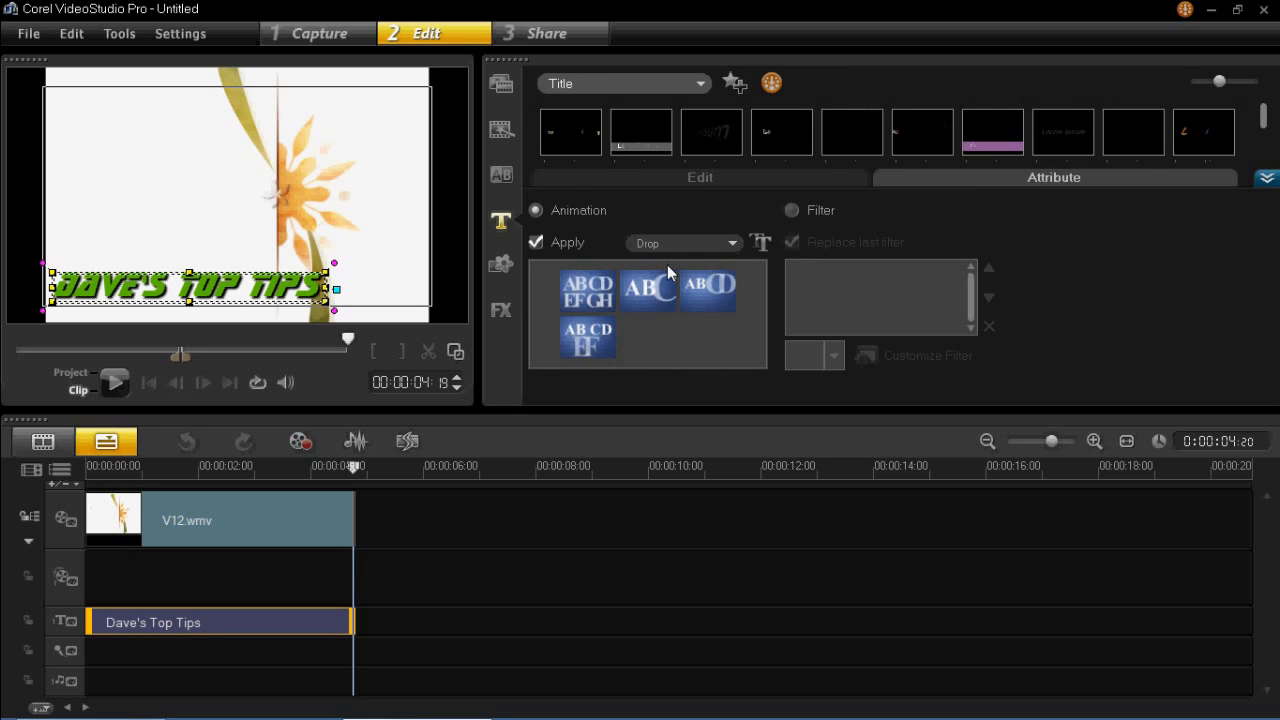
click(760, 244)
click(983, 252)
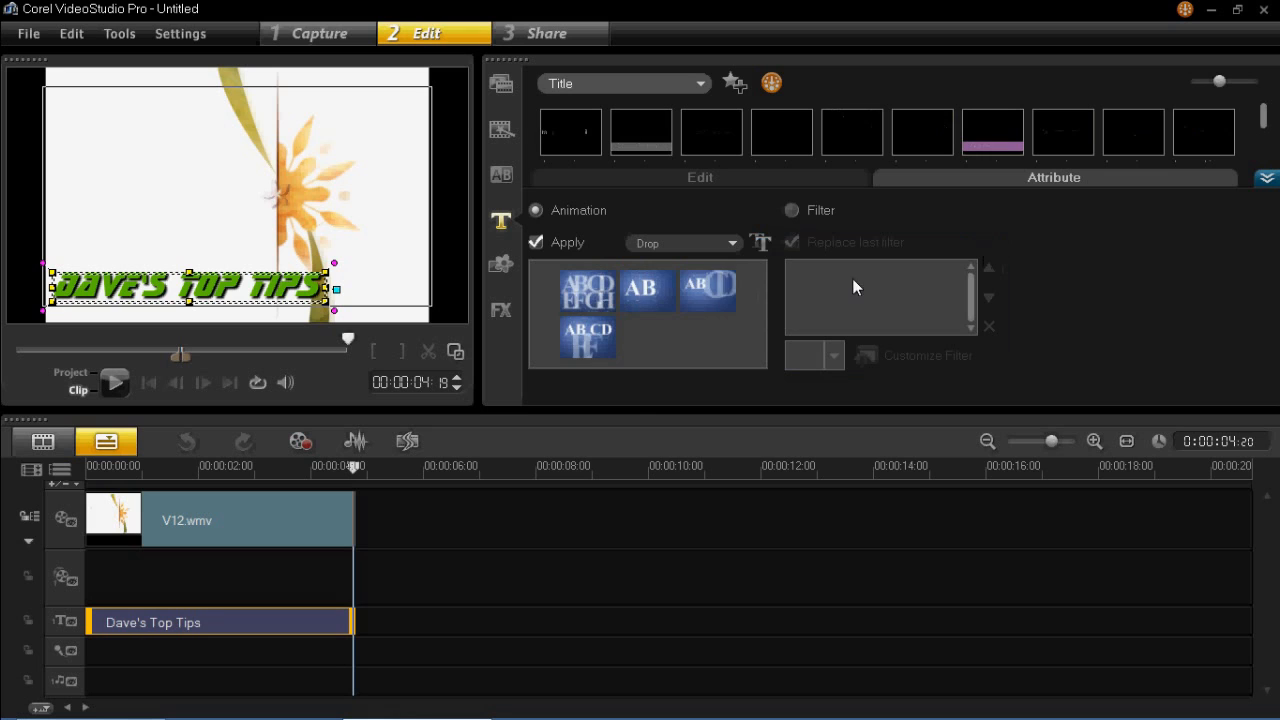
click(720, 243)
click(690, 286)
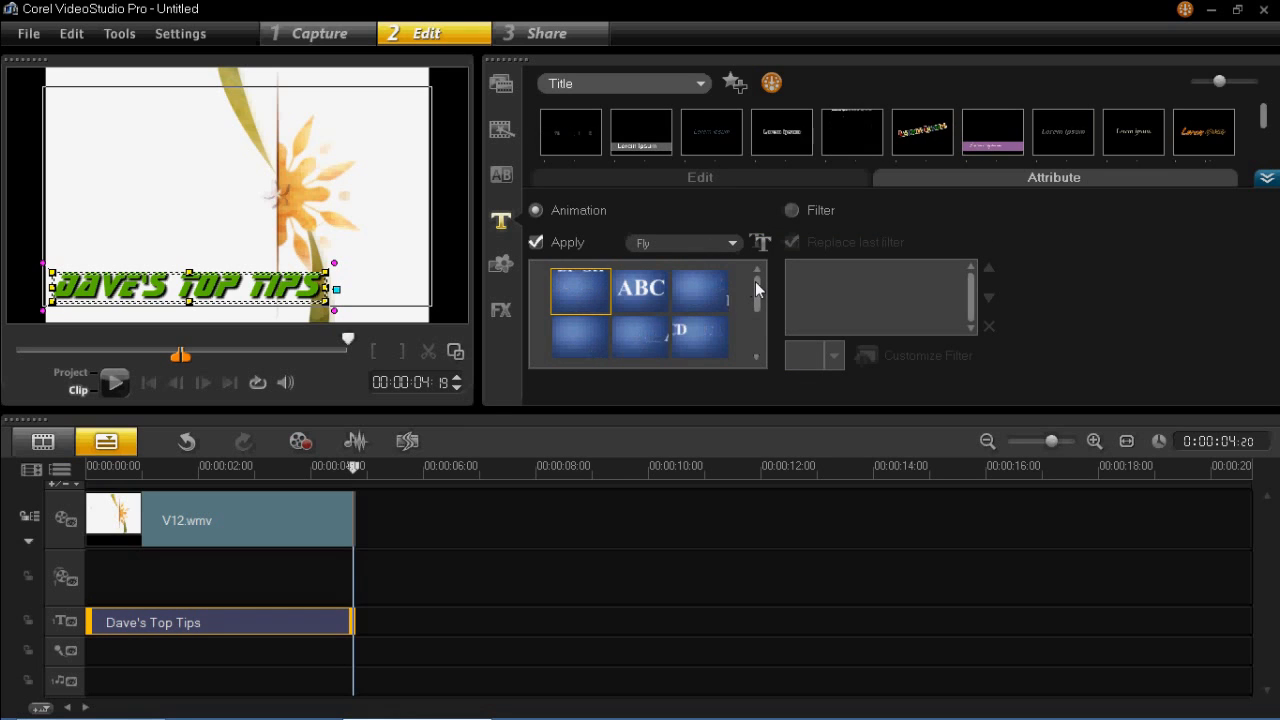
mouse_move(755, 281)
mouse_down()
mouse_move(743, 321)
mouse_move(760, 260)
mouse_up()
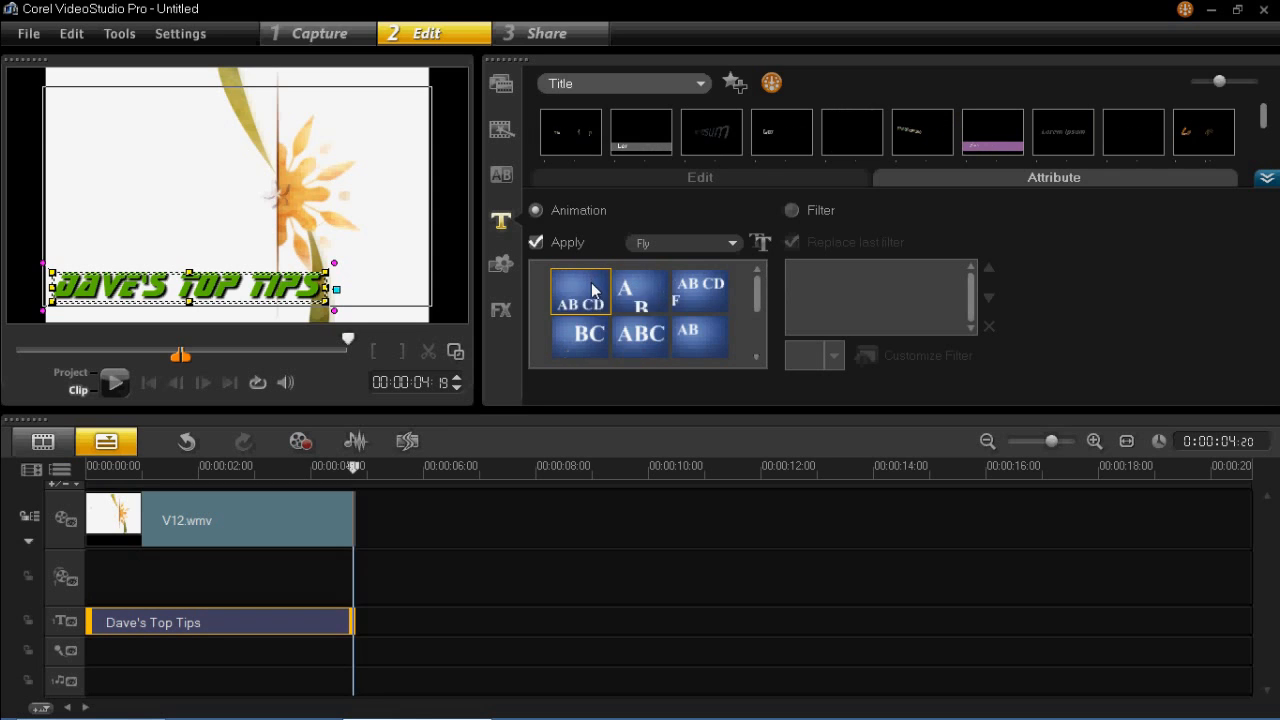
Customize the title's Fly animation with a Long pause and a straight downward exit direction
click(760, 244)
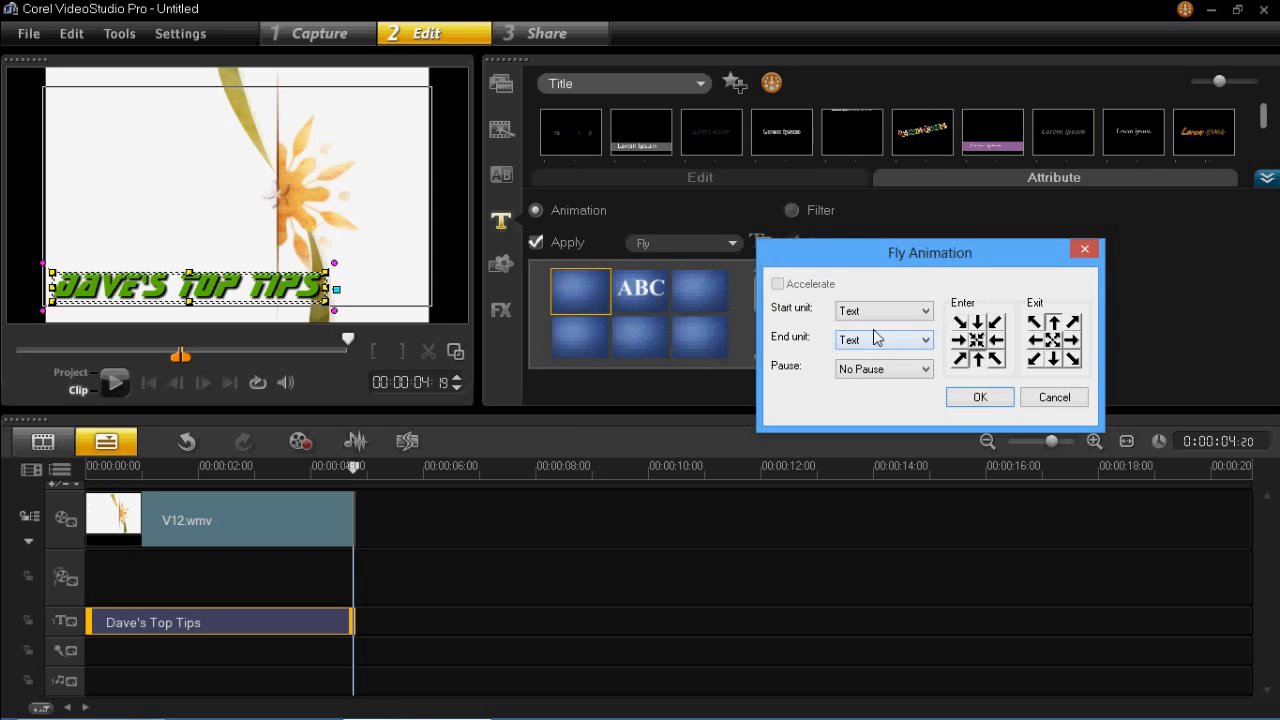
drag(890, 252, 851, 142)
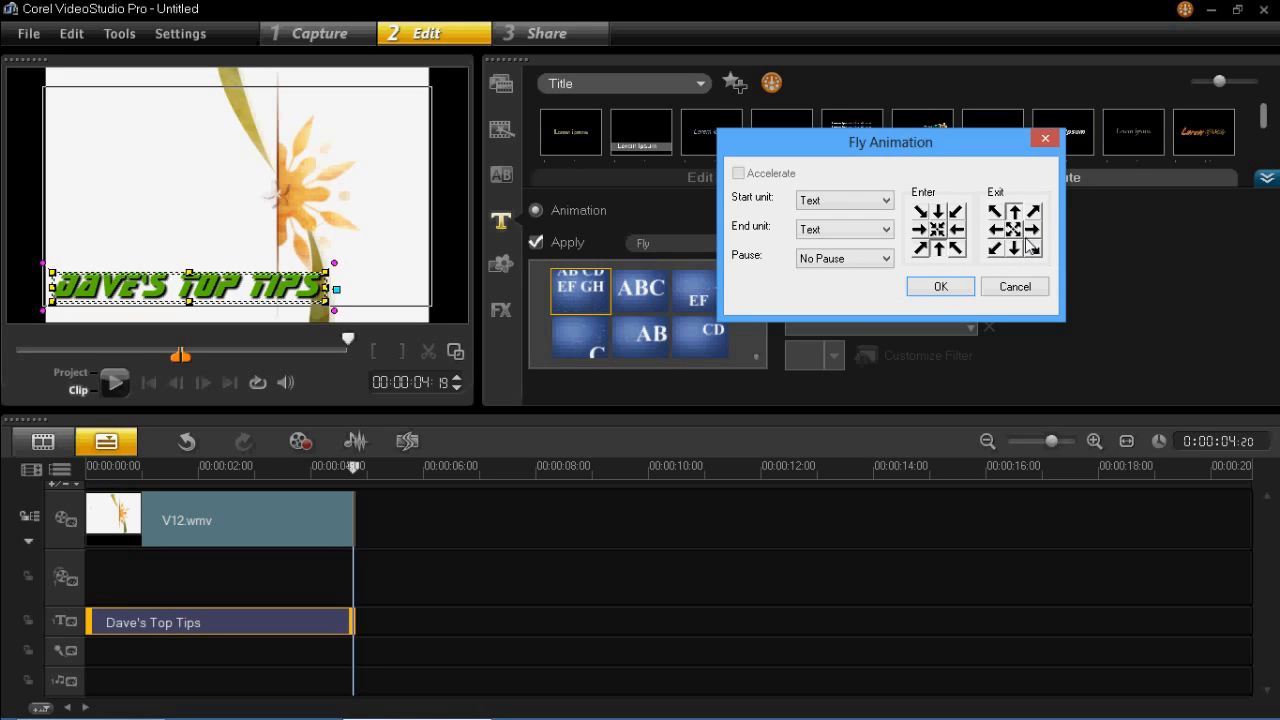
click(807, 262)
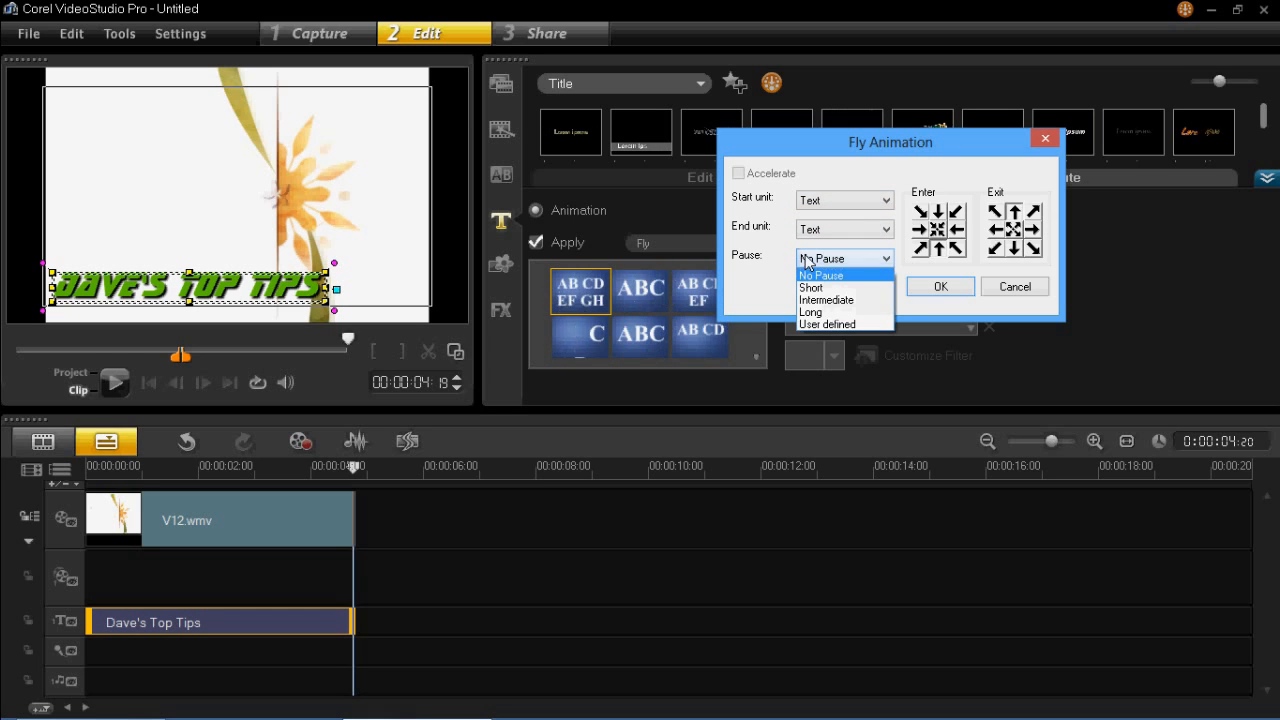
click(824, 313)
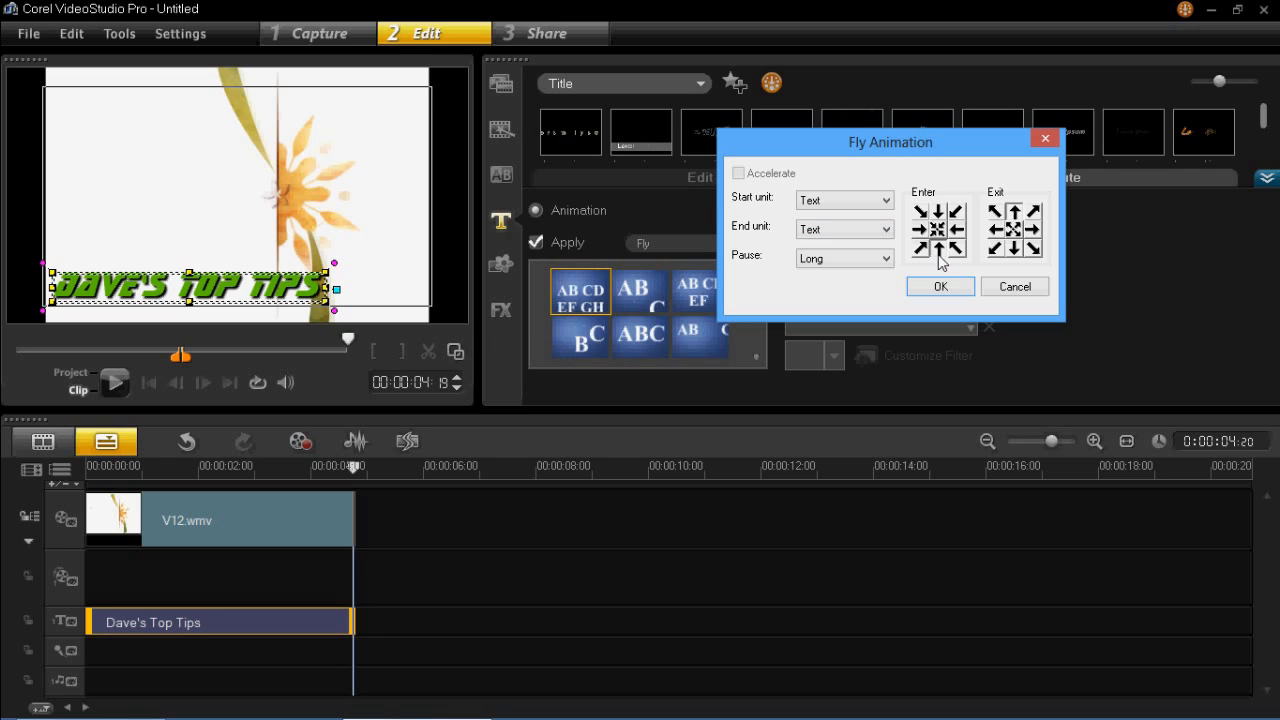
click(1015, 249)
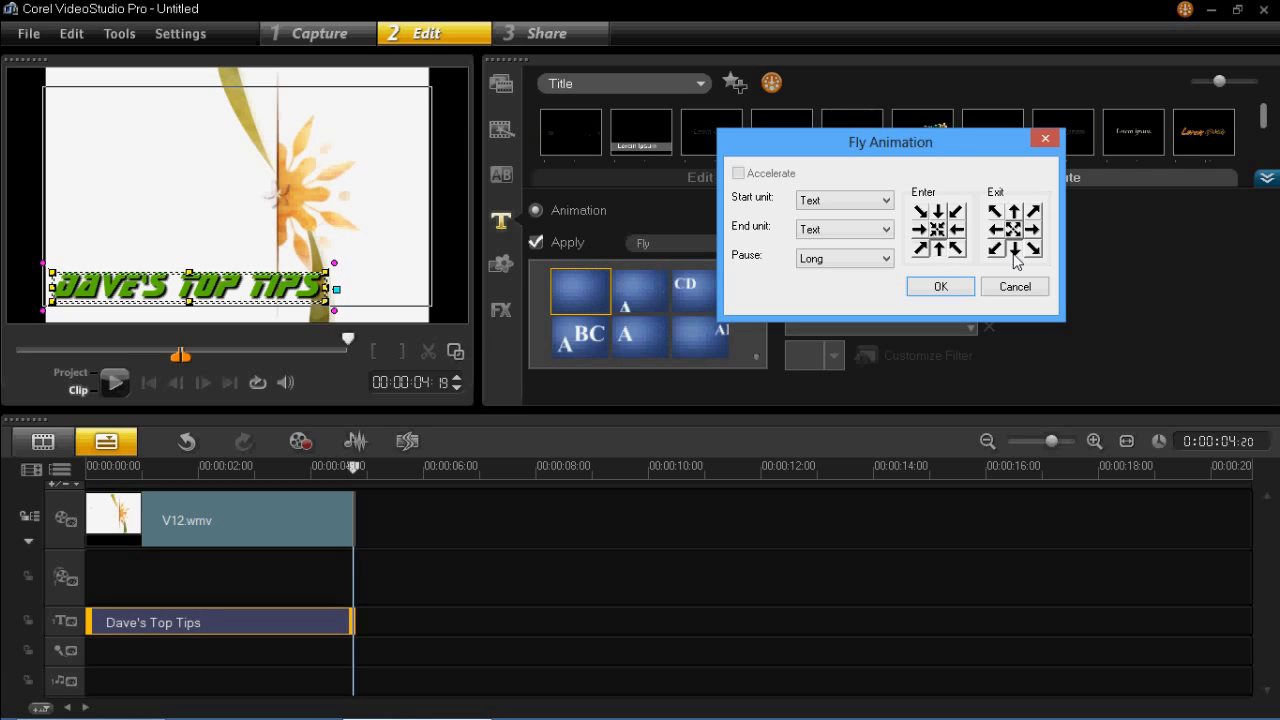
click(944, 287)
Play the project from the beginning to review the Fly animation, and move the playhead to 00:00:02:22
drag(222, 469, 49, 451)
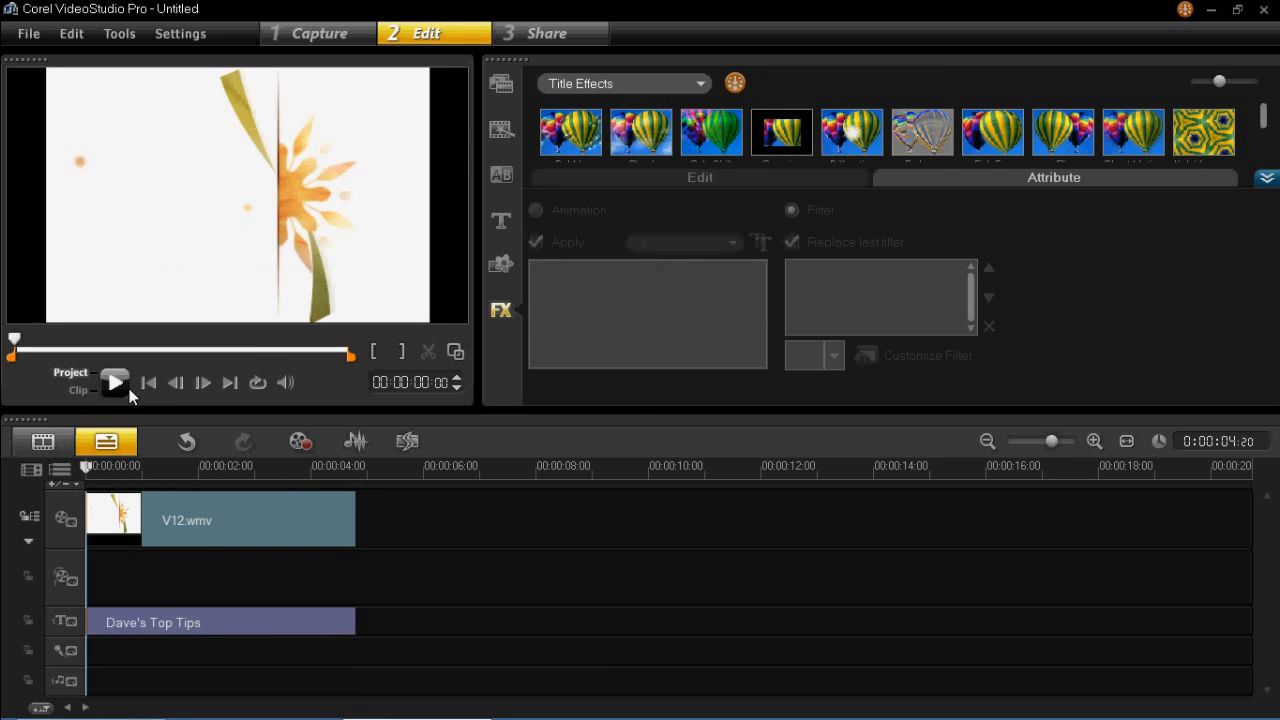
key(space)
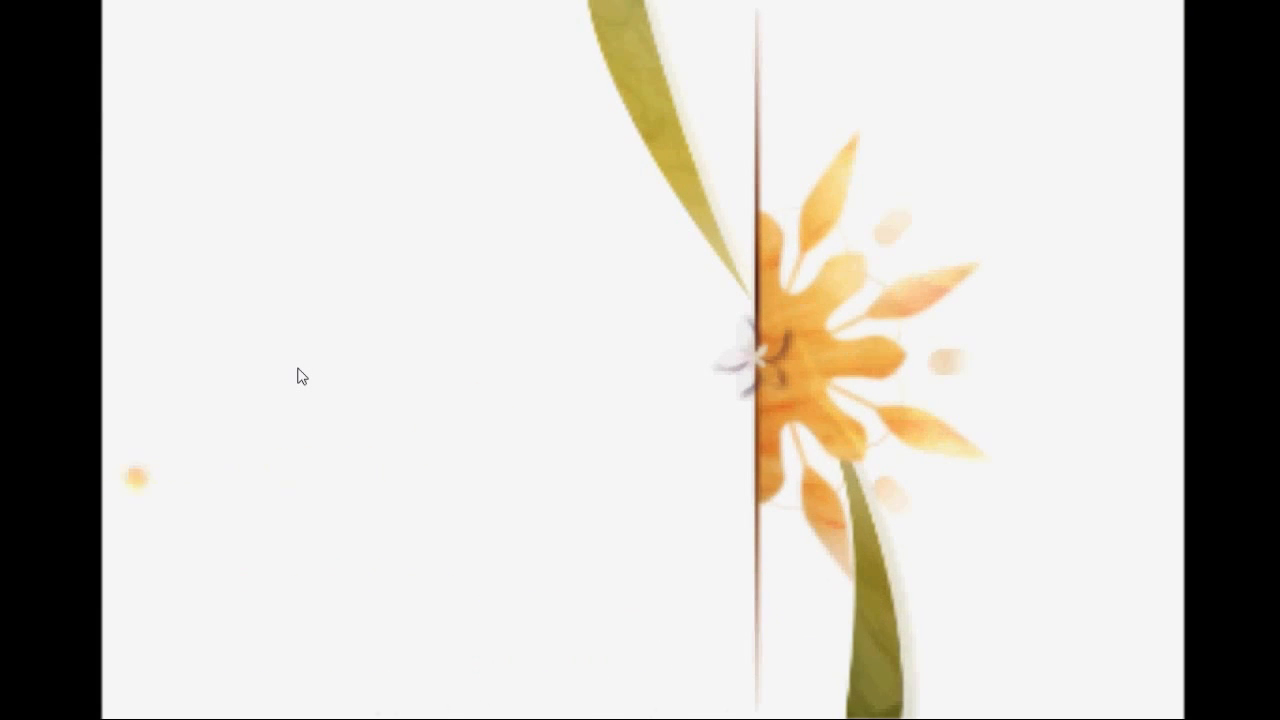
drag(180, 468, 250, 468)
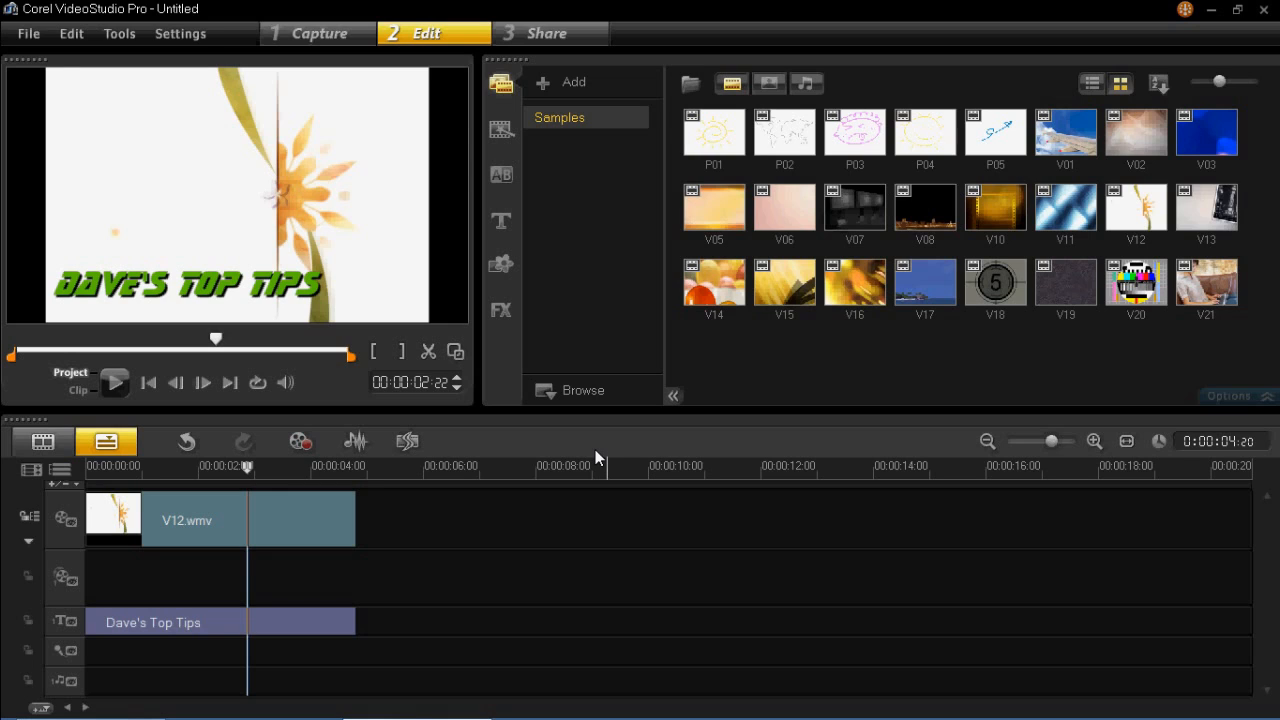
Filter the media library to show only audio files and select the M15 sample
click(731, 84)
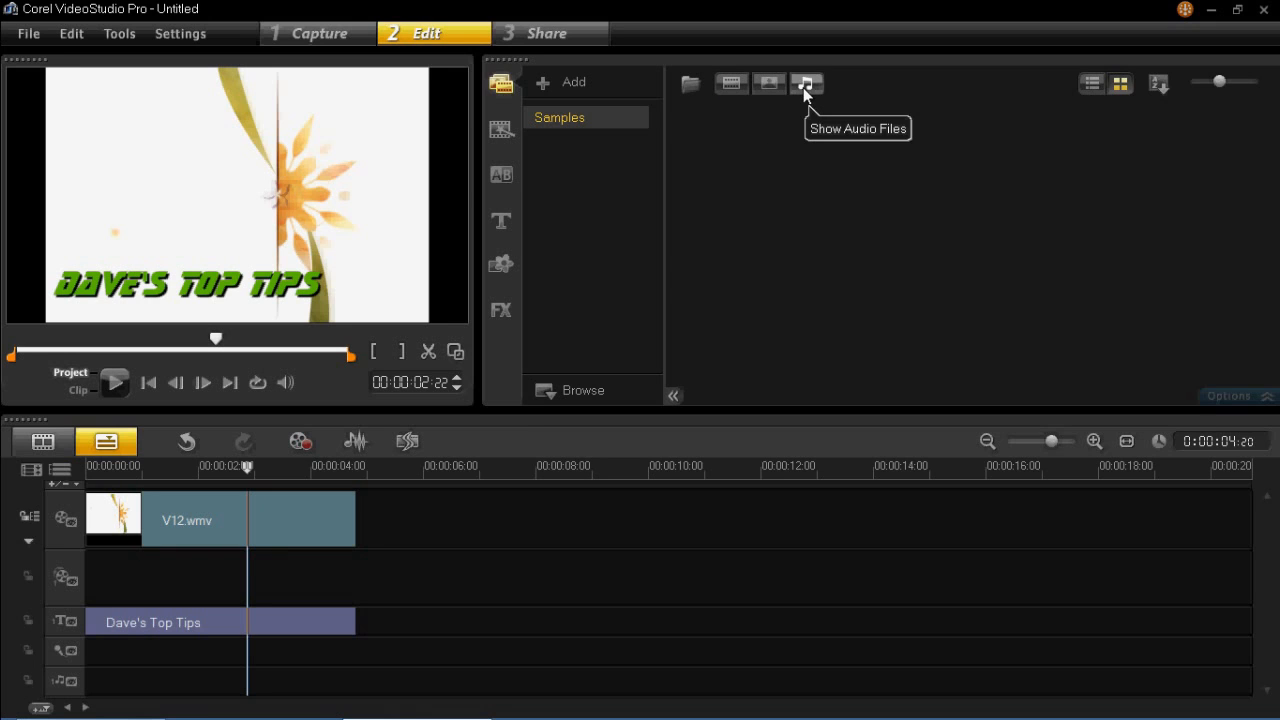
click(803, 87)
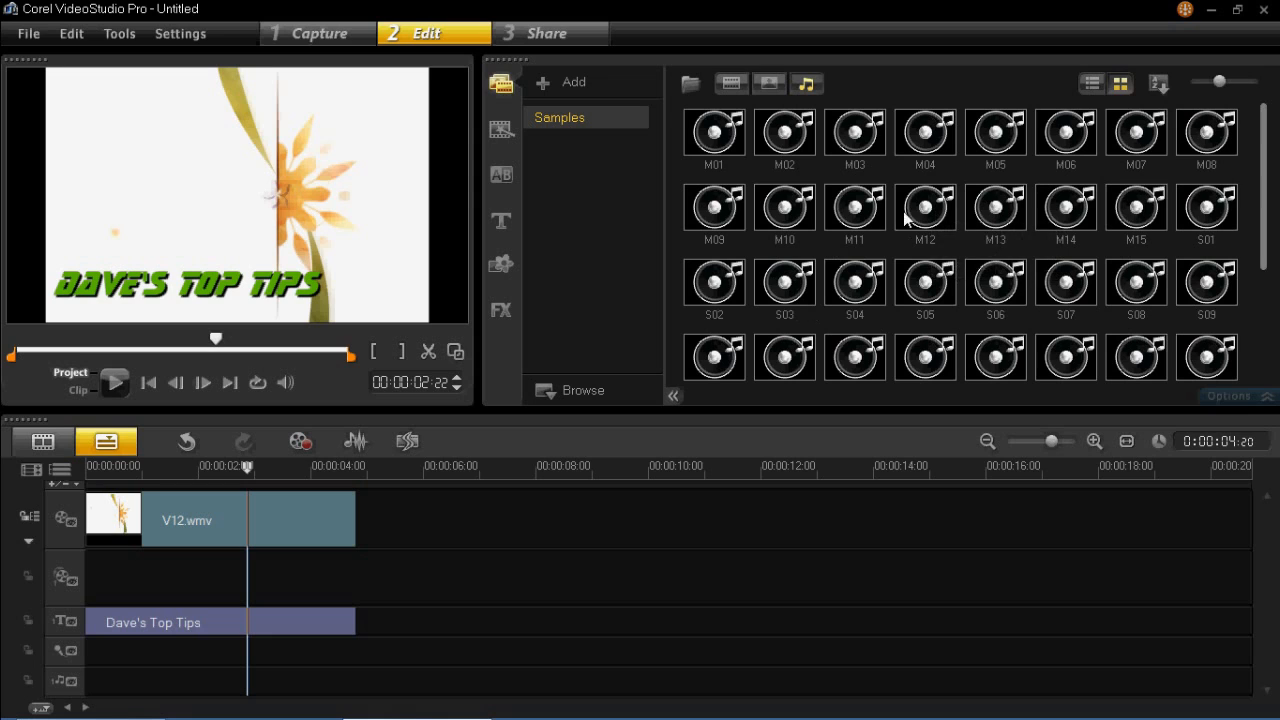
click(1136, 208)
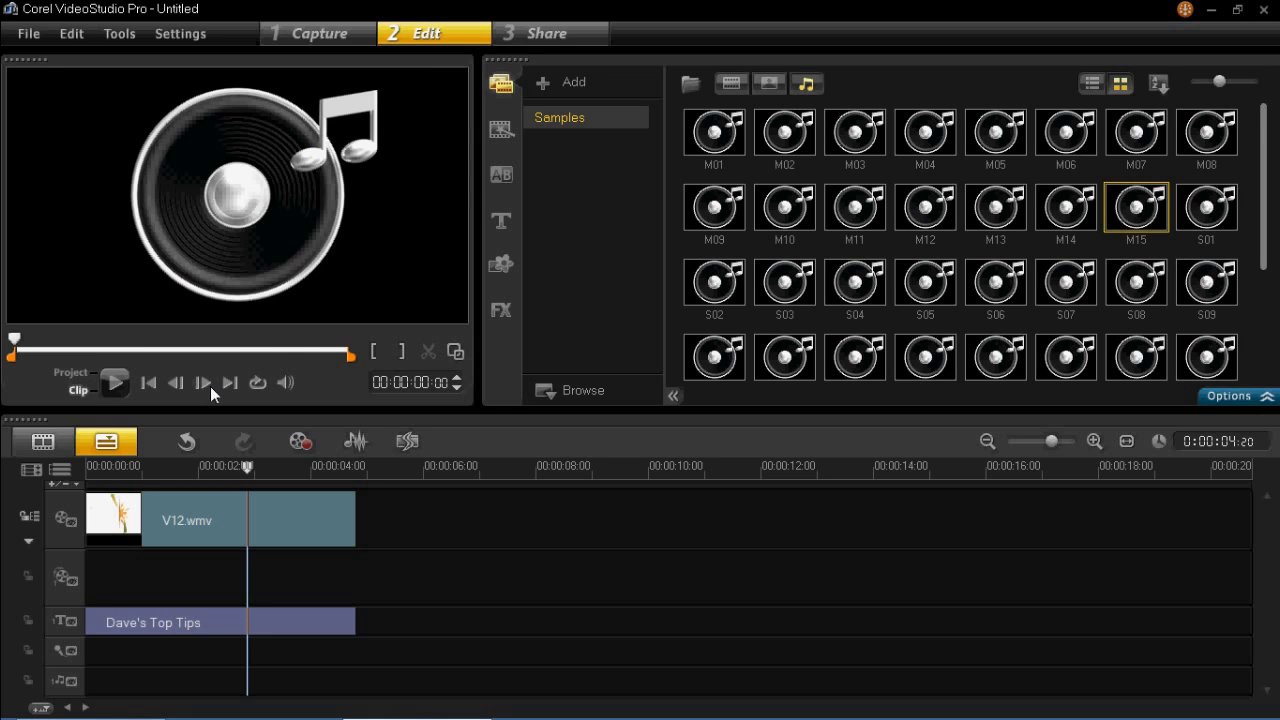
Preview the M15 audio sample and place it at the start of the music track
click(118, 384)
click(118, 384)
drag(1158, 222, 117, 682)
click(117, 682)
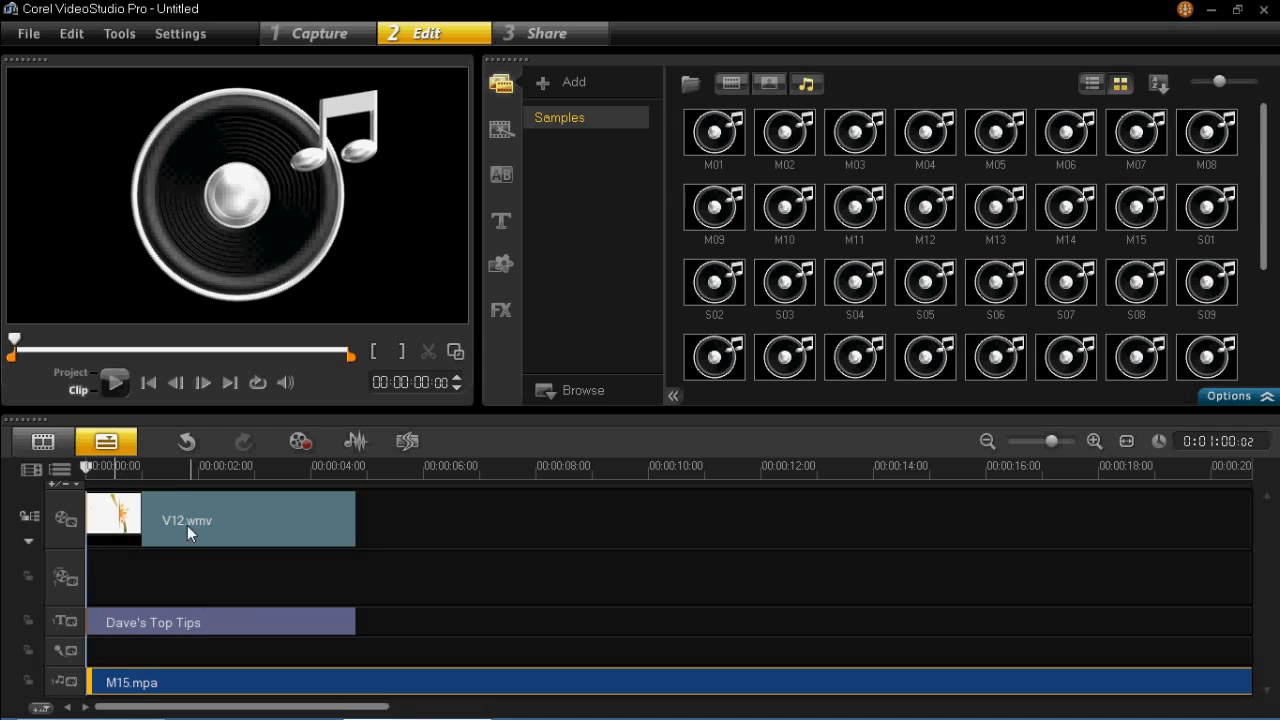
Play the project to hear the M15 music under the V12 video and title
click(174, 512)
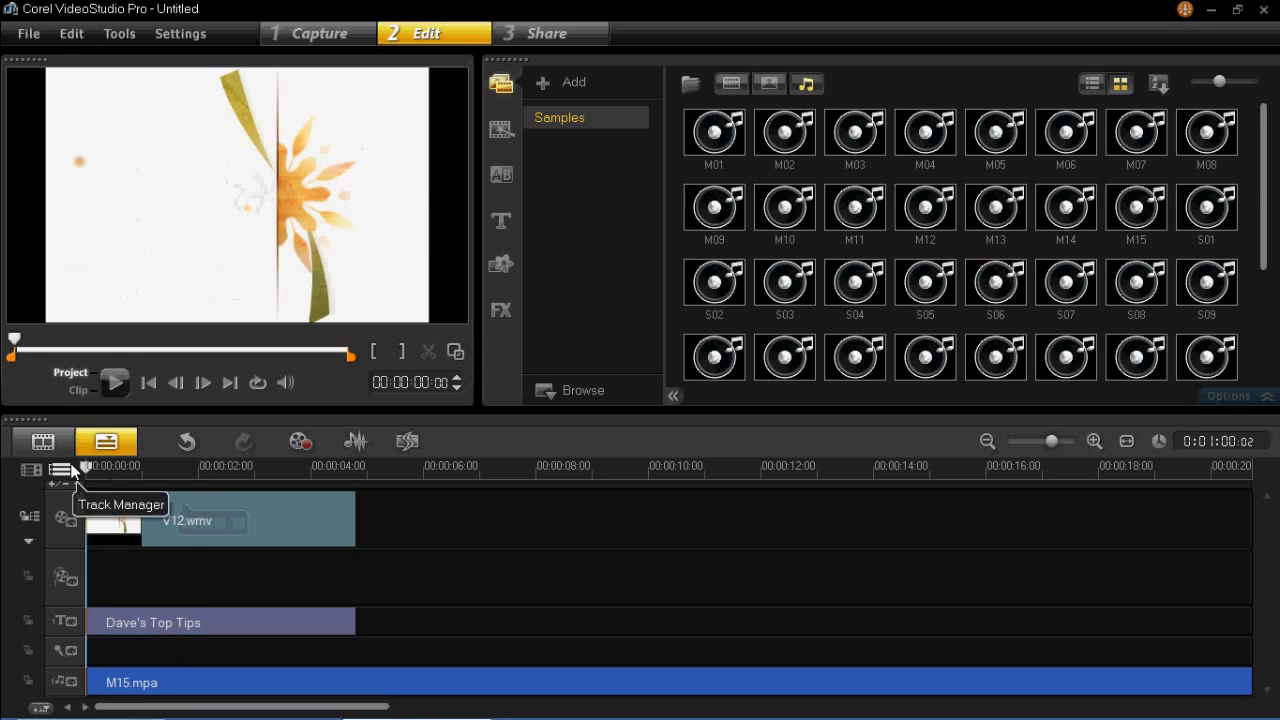
click(122, 391)
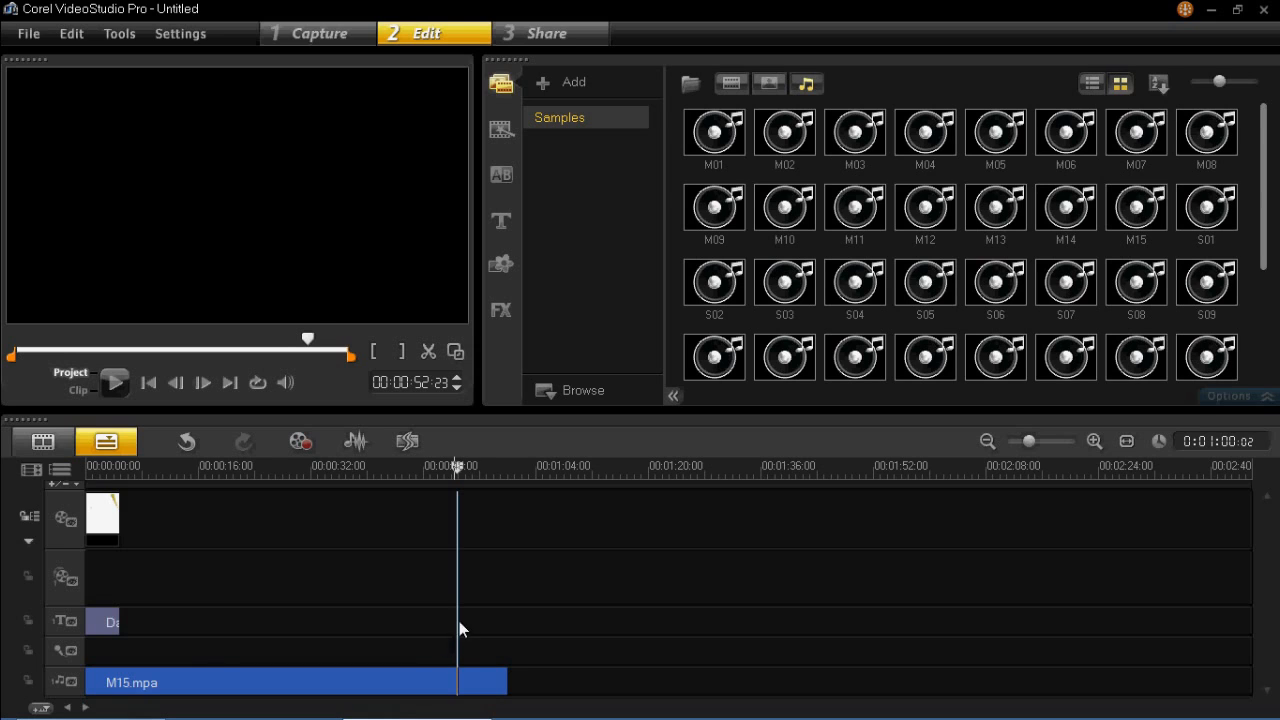
click(515, 472)
Trim the end of the M15 music clip to 00:00:04:20, level with the end of the V12 video and title
click(472, 684)
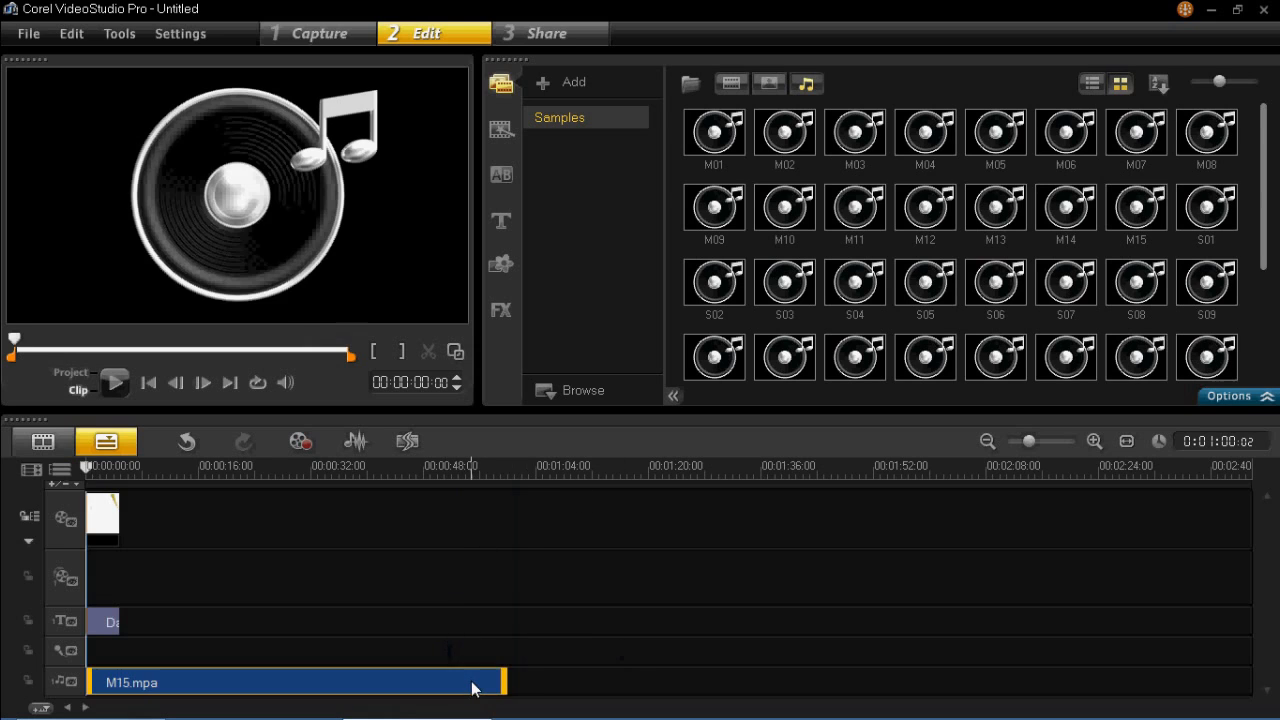
drag(504, 684, 124, 647)
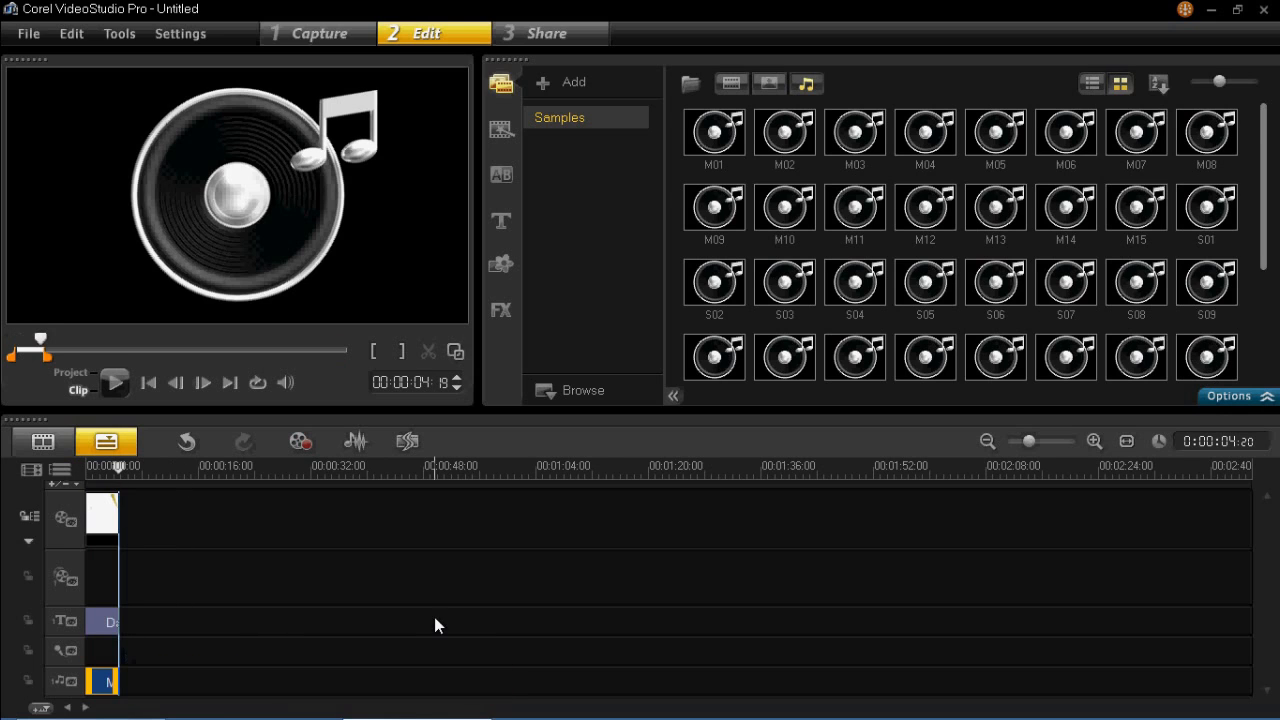
drag(1024, 439, 1063, 437)
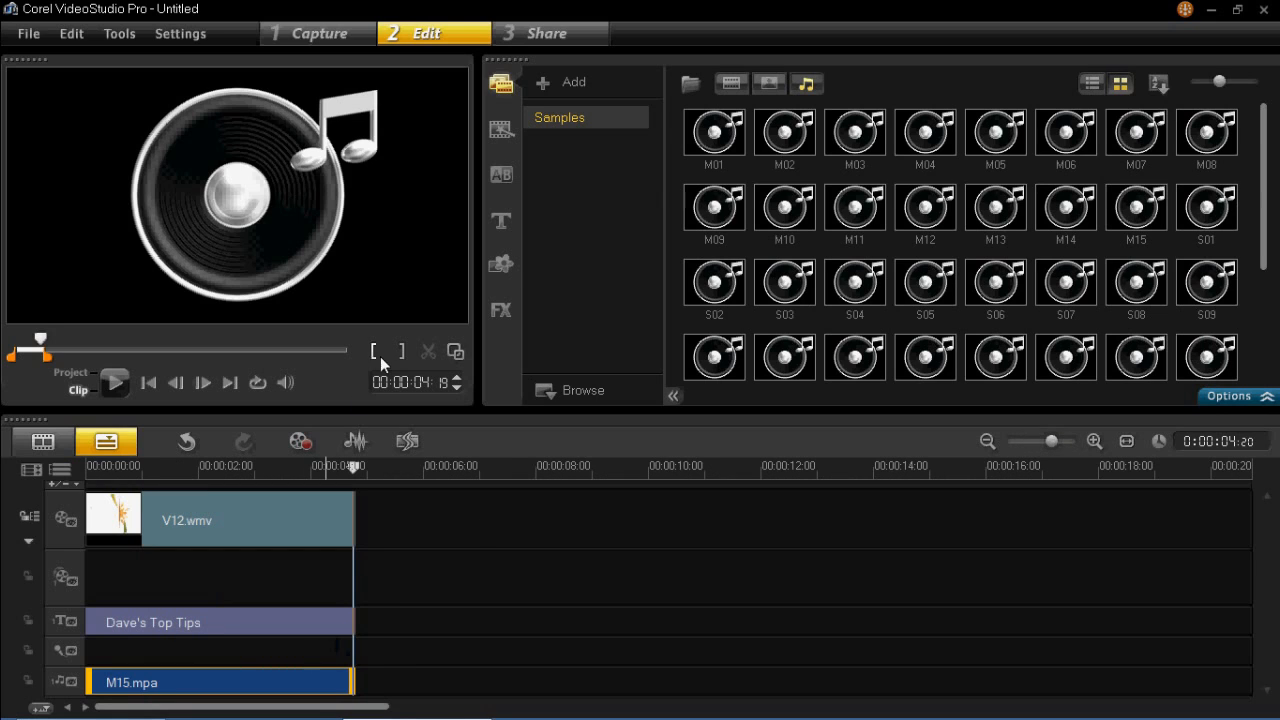
Switch the timeline to the sound mixer view and apply a fade-out to the M15 music clip
click(357, 441)
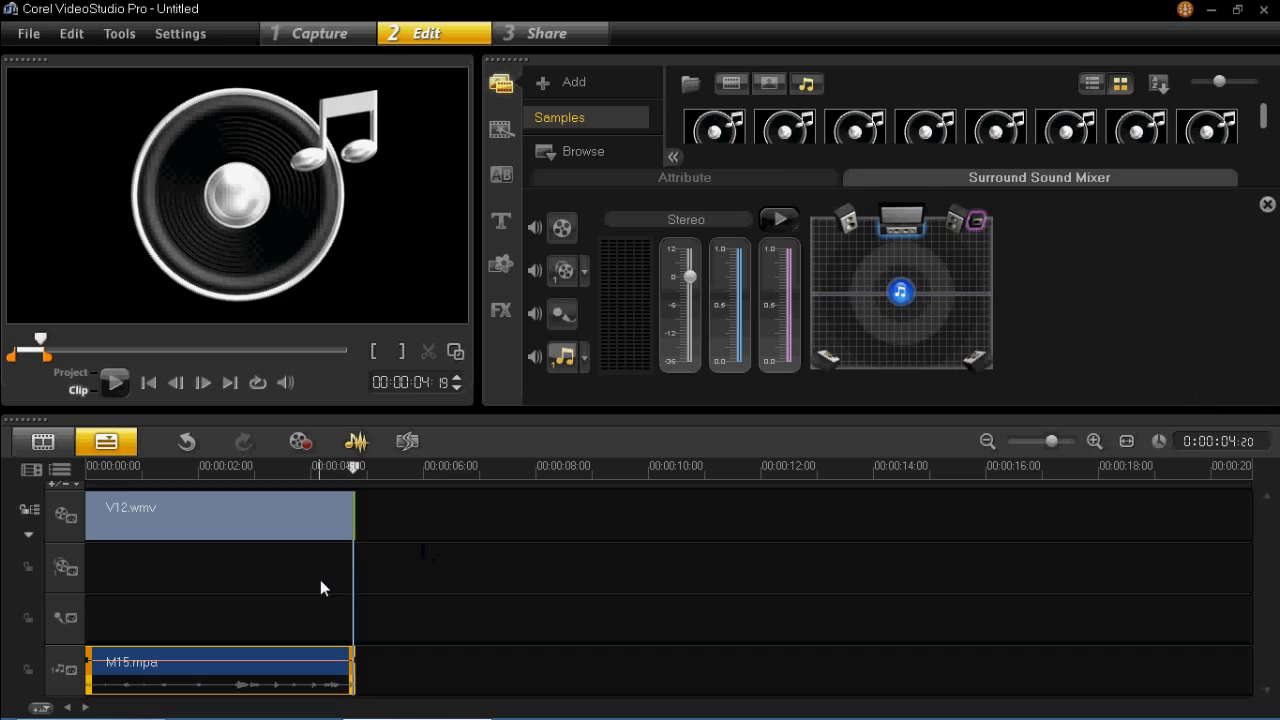
click(607, 181)
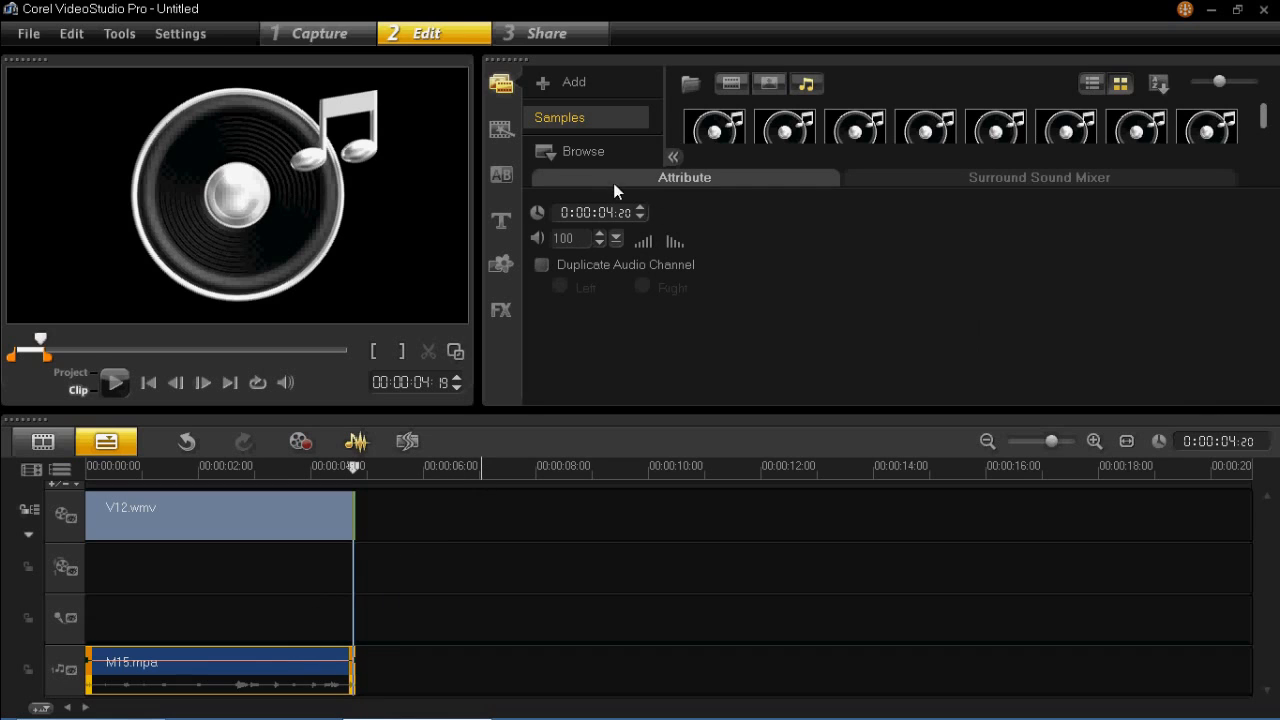
click(676, 242)
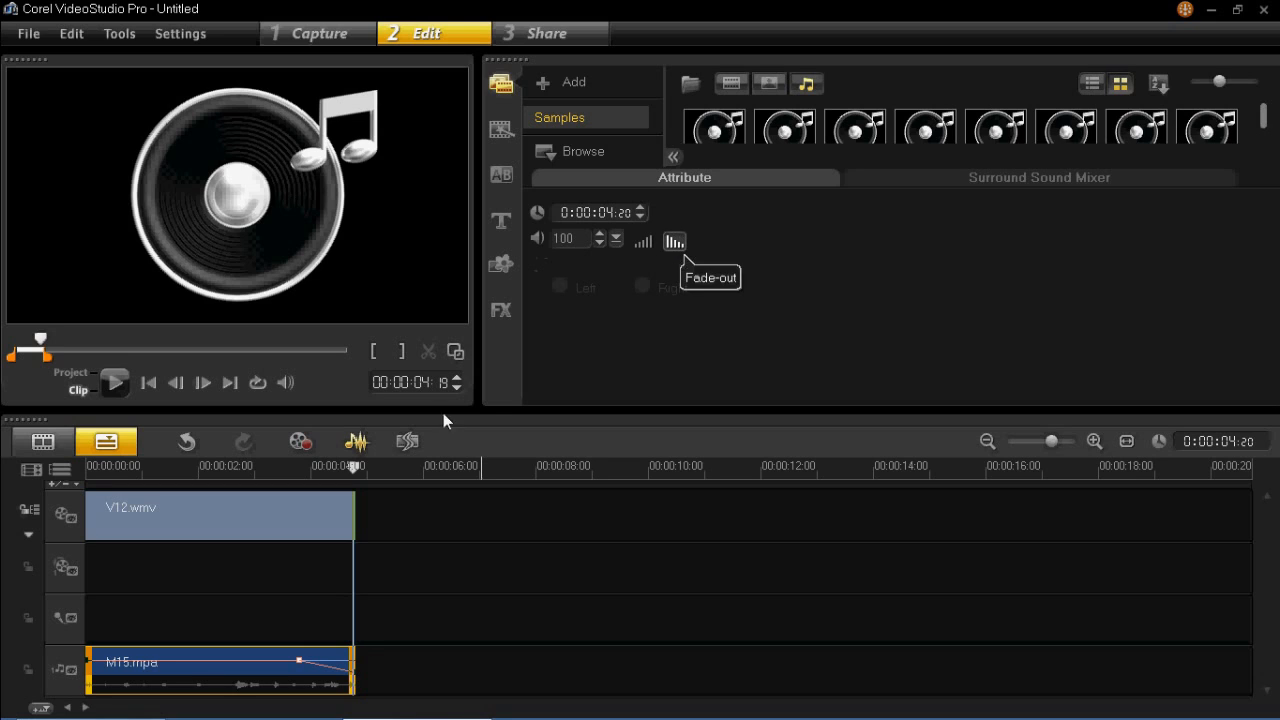
Adjust the fade-out's starting key point on the M15 volume line to about 00:00:03:15
click(299, 660)
drag(299, 660, 286, 661)
click(1069, 442)
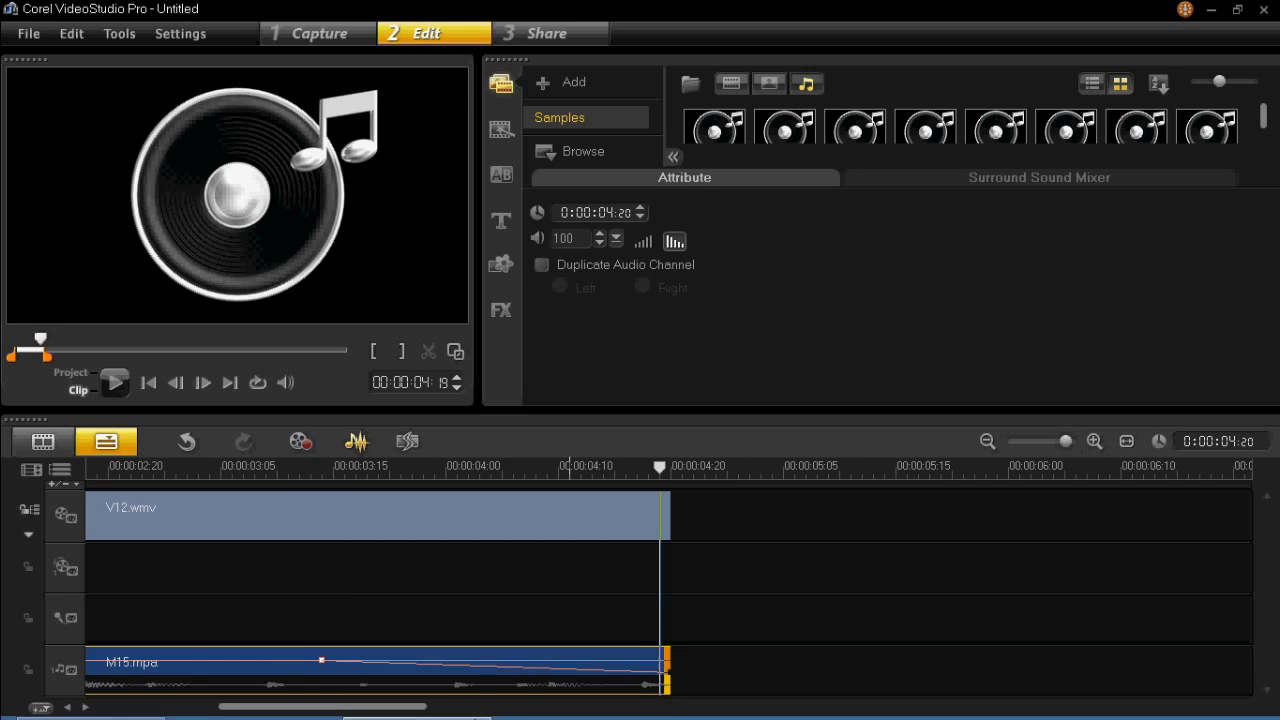
click(323, 661)
drag(325, 661, 336, 660)
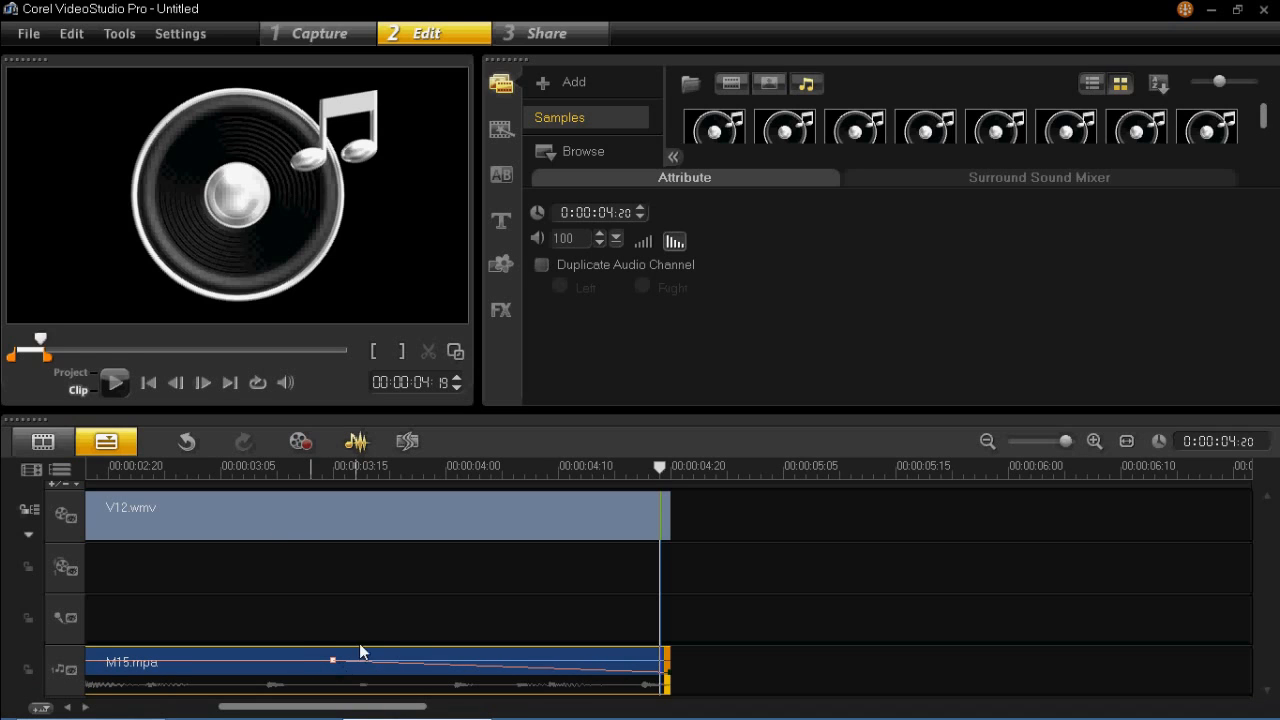
Play the project from the beginning to hear the music fade-out, and move the playhead to 00:00:02:05
click(317, 471)
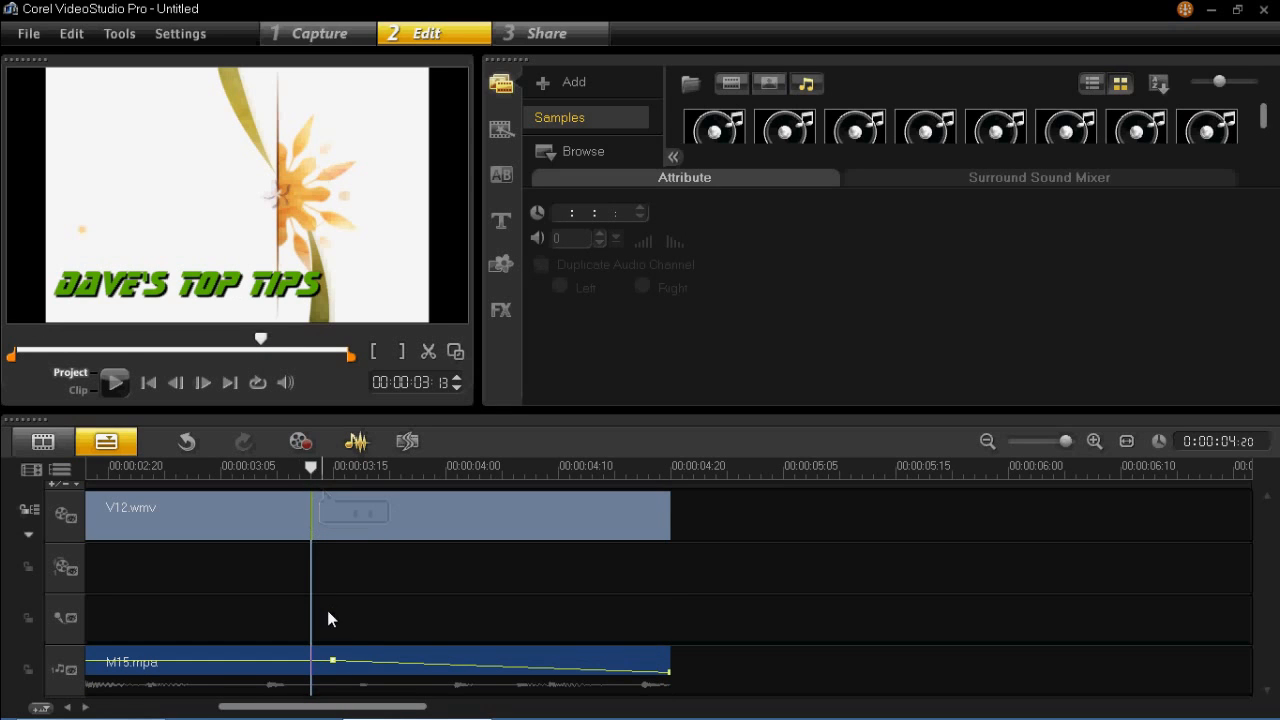
click(134, 381)
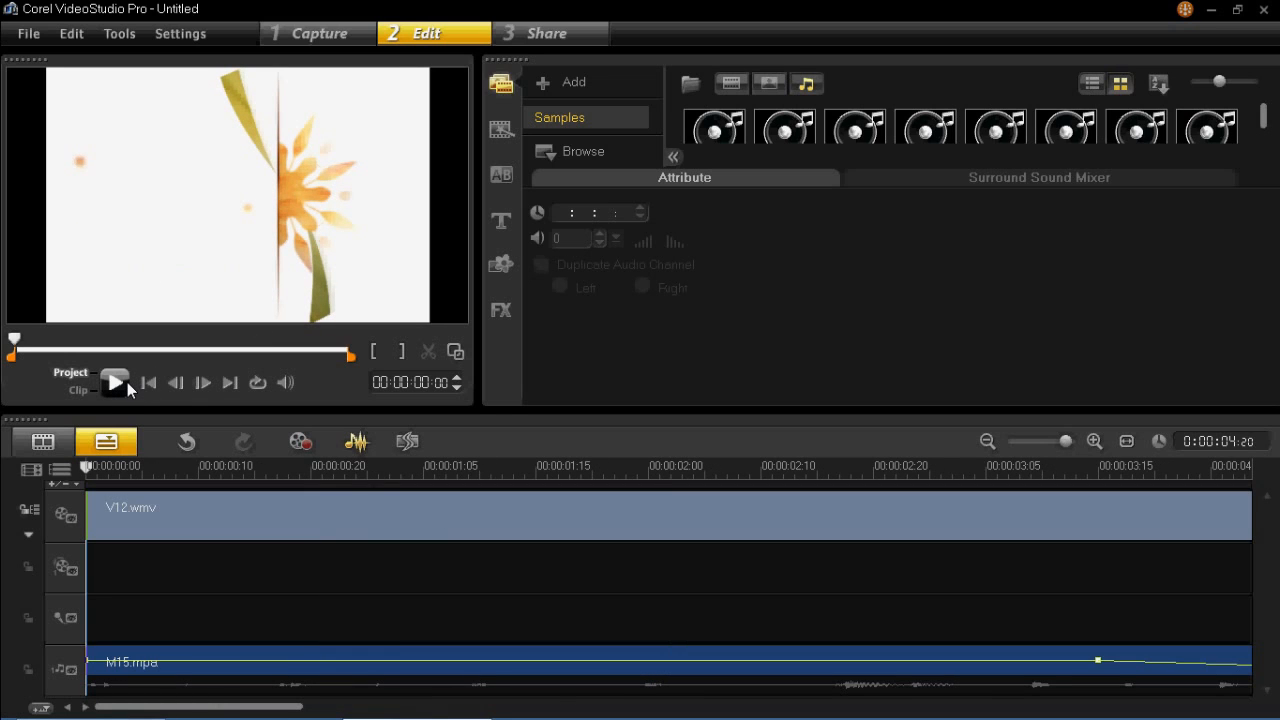
click(127, 382)
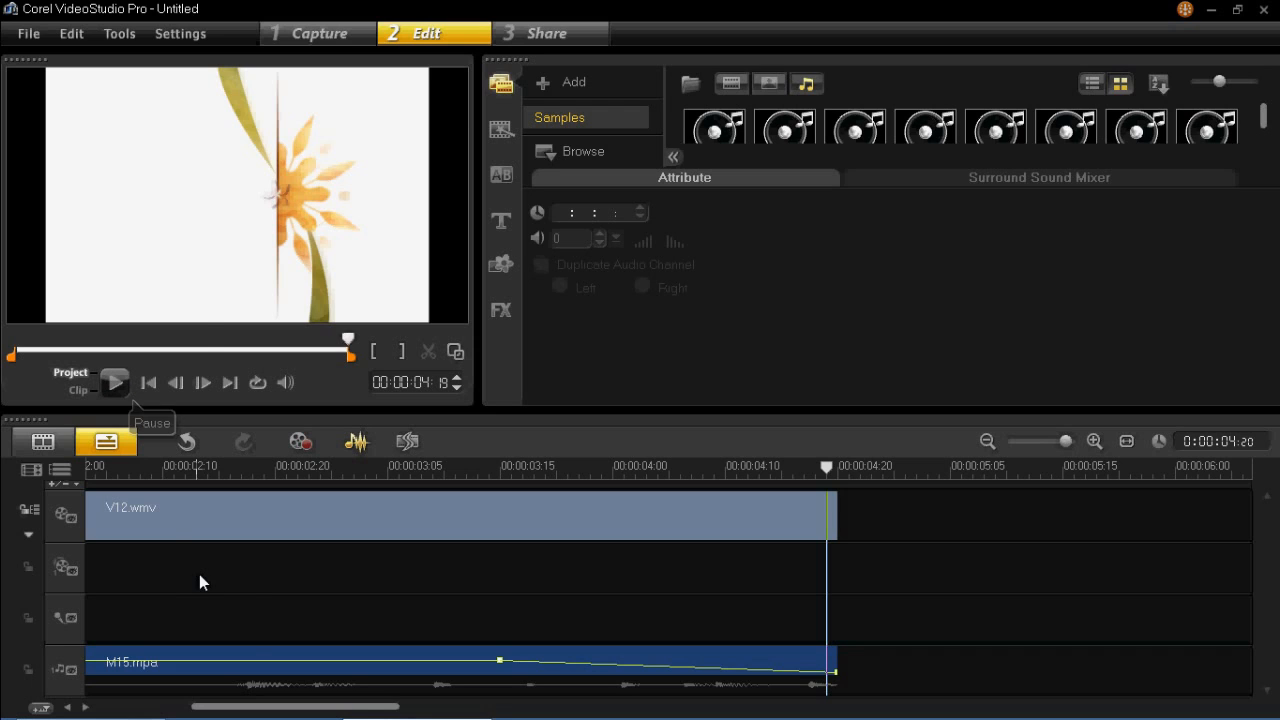
click(261, 463)
drag(261, 463, 115, 458)
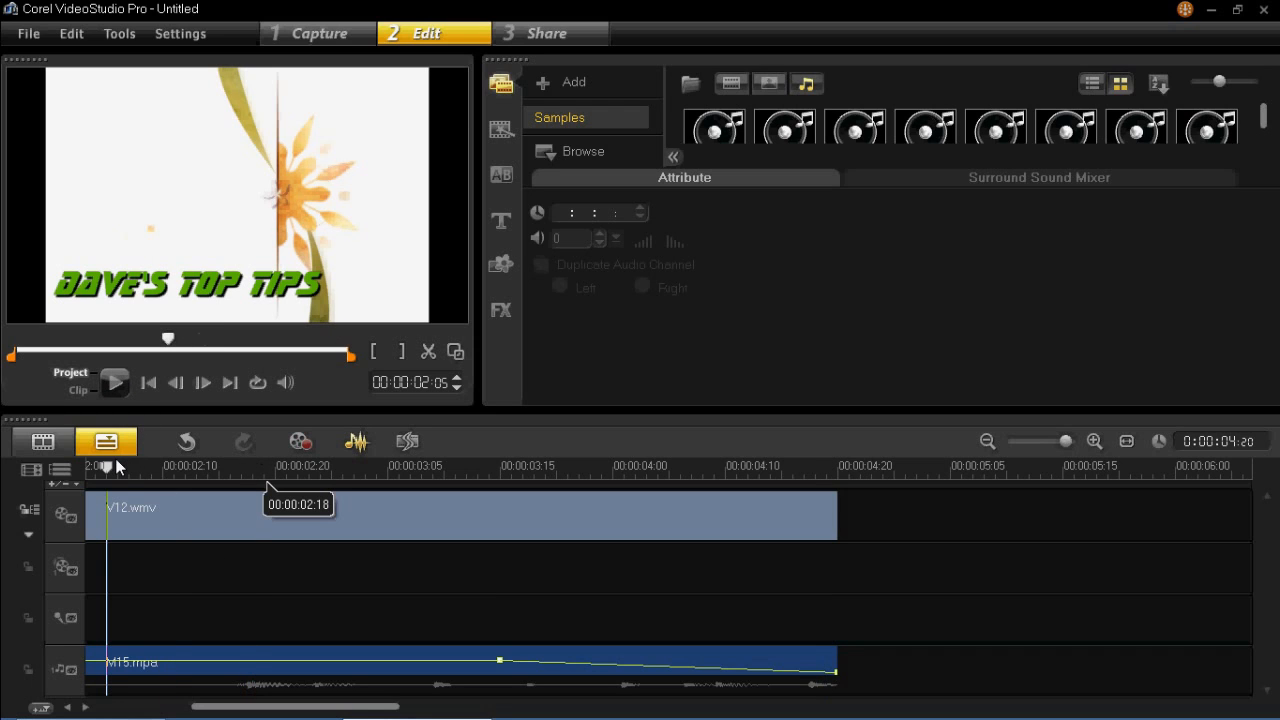
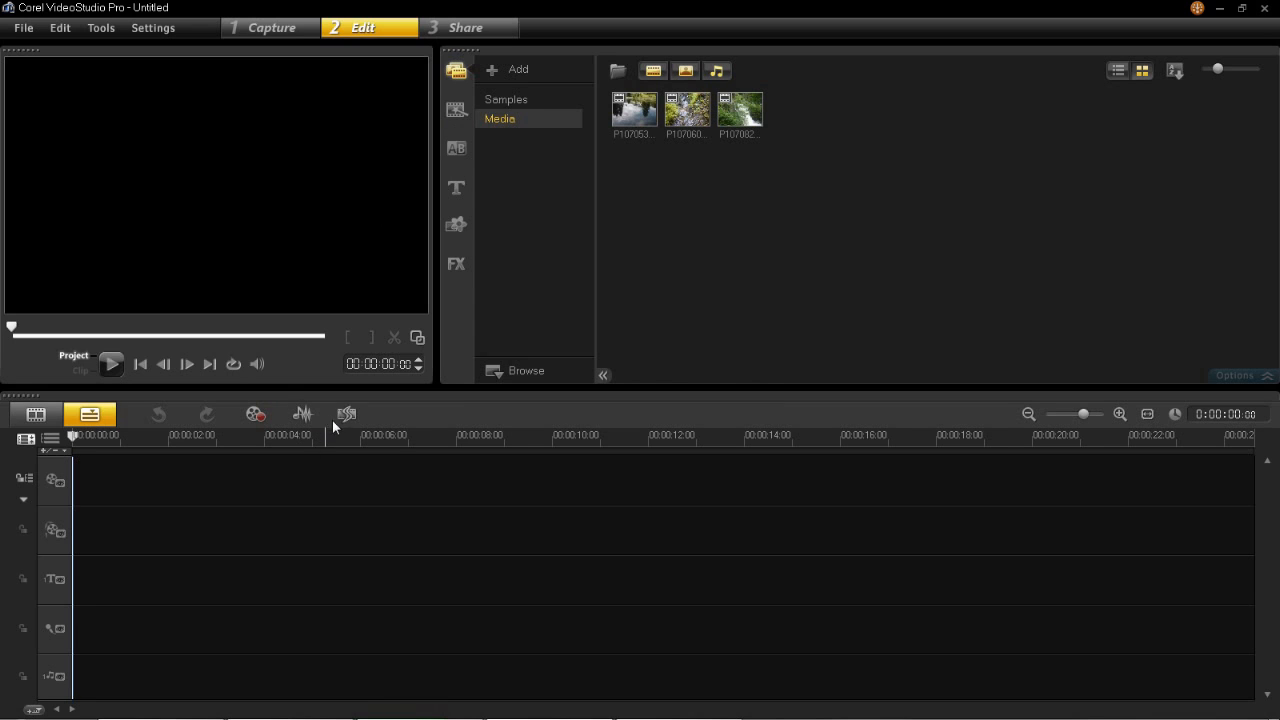
Browse the instant project templates and insert Beginning template T01 at the start of the timeline
click(464, 113)
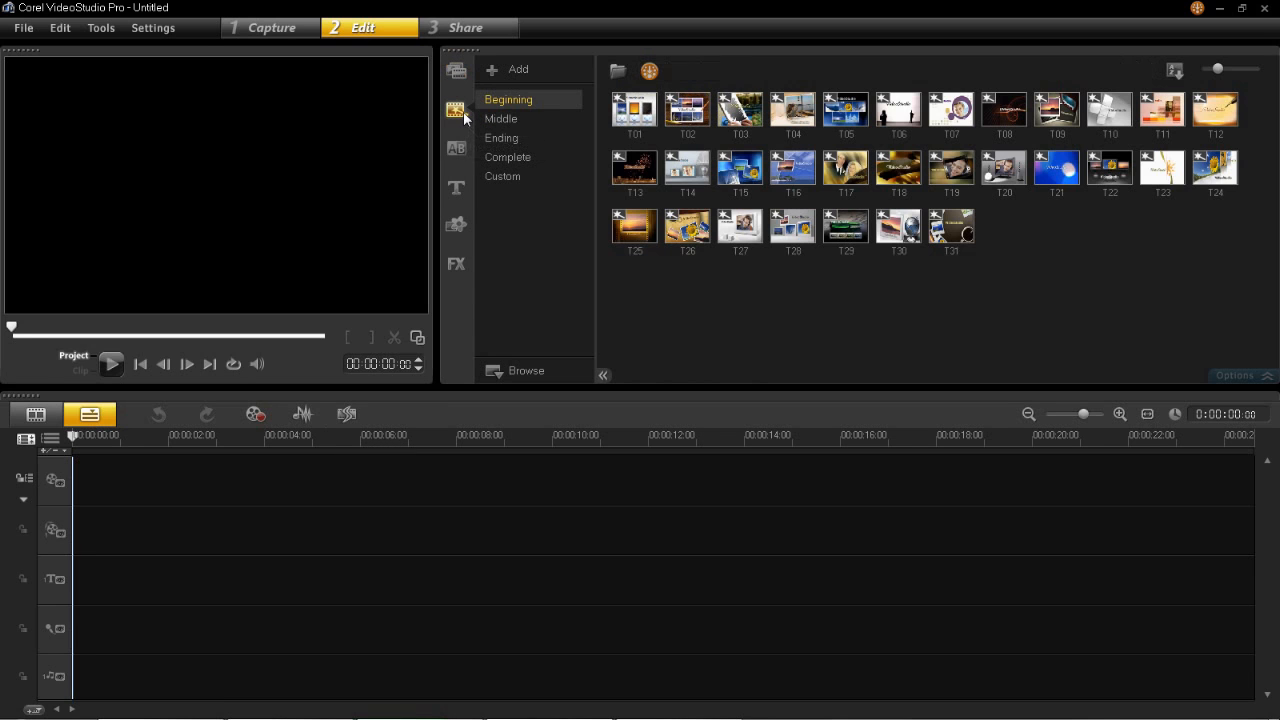
click(542, 158)
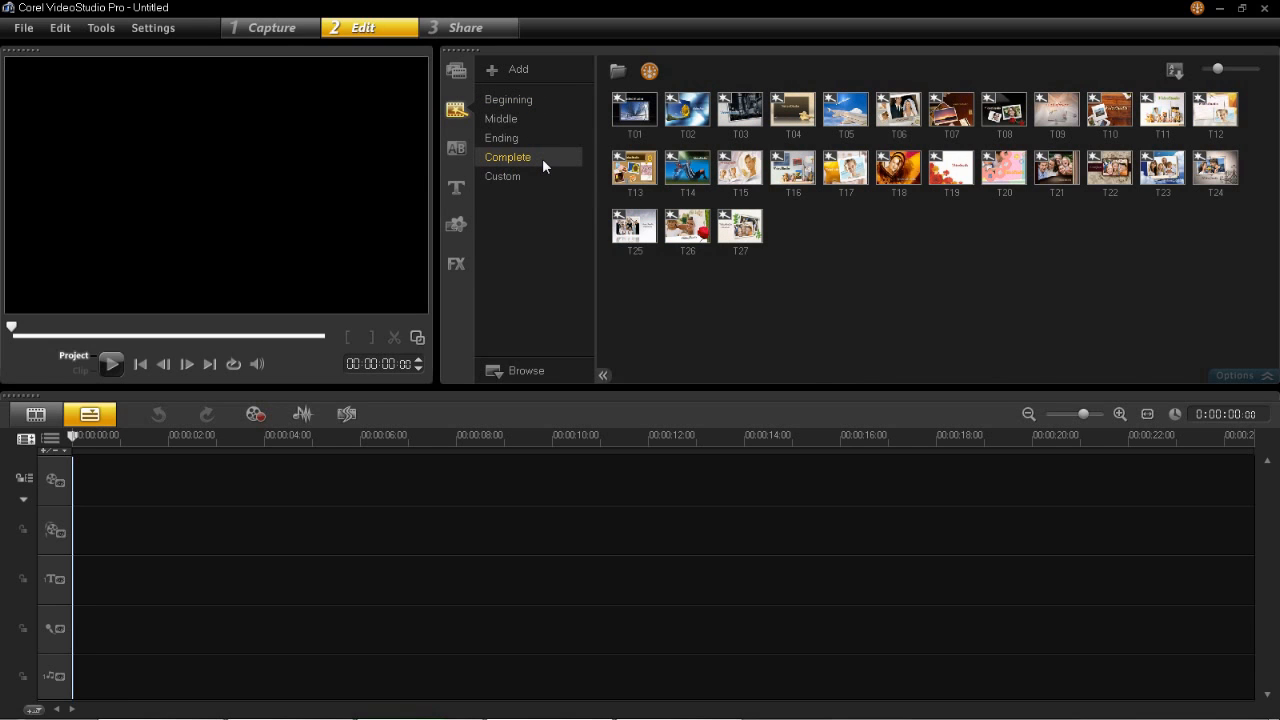
click(548, 104)
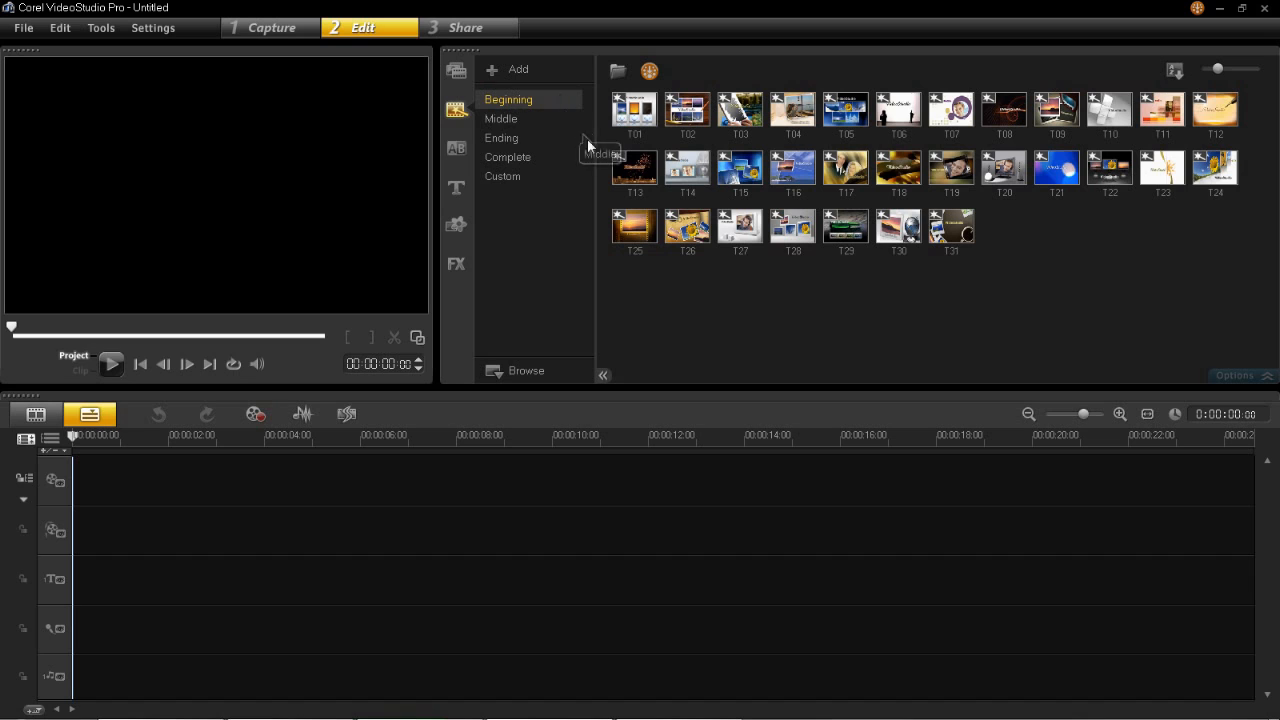
drag(646, 118, 232, 487)
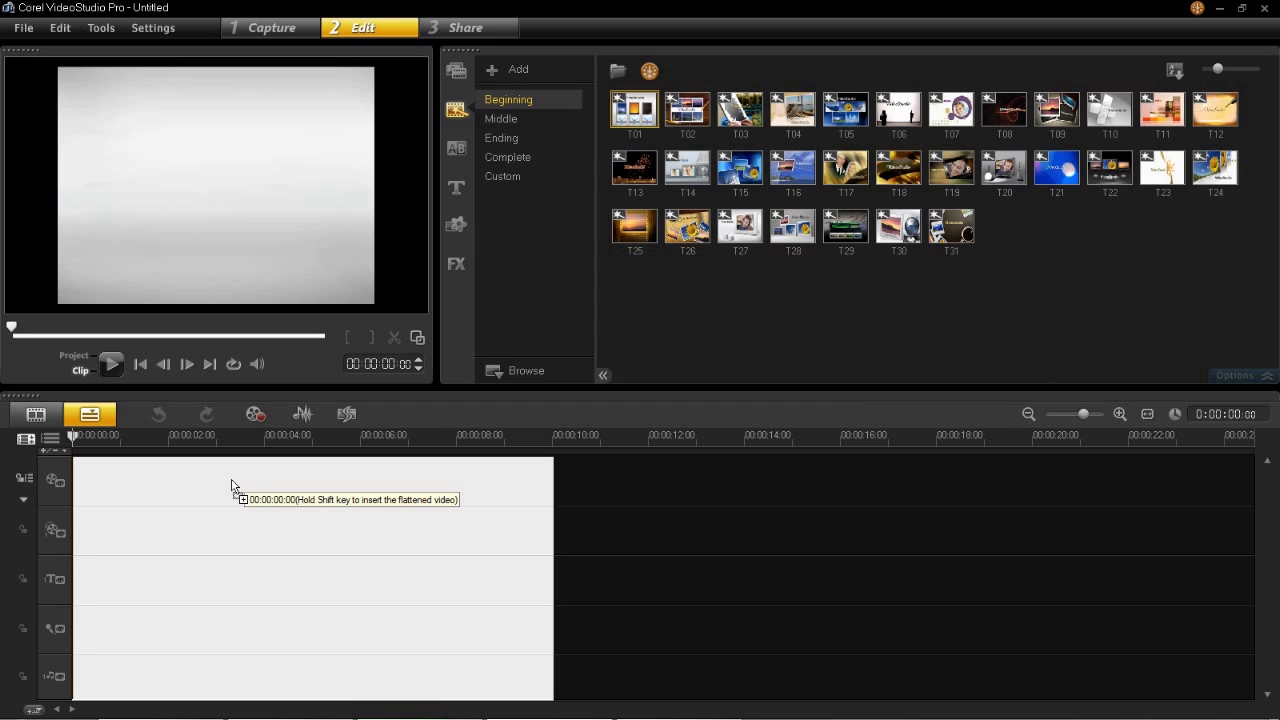
drag(231, 486, 229, 481)
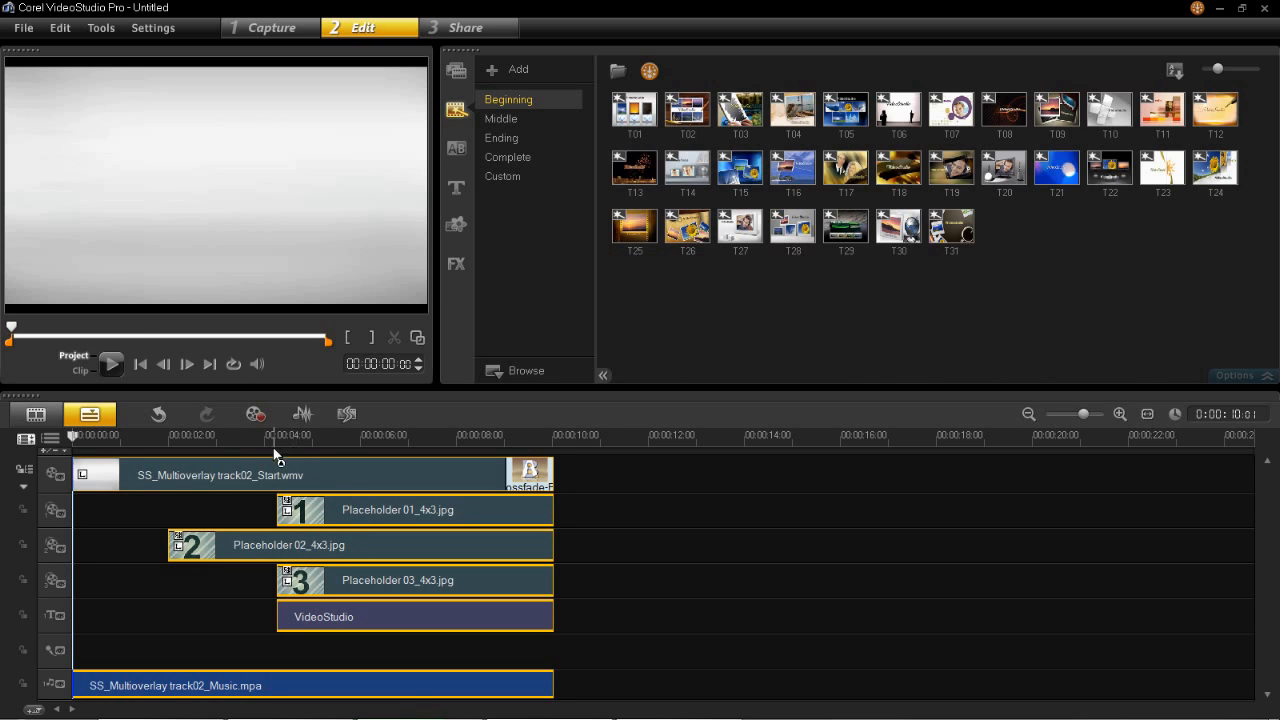
Play the inserted template from the beginning to review it, and move the playhead to 00:00:06:10
click(228, 437)
drag(229, 436, 50, 438)
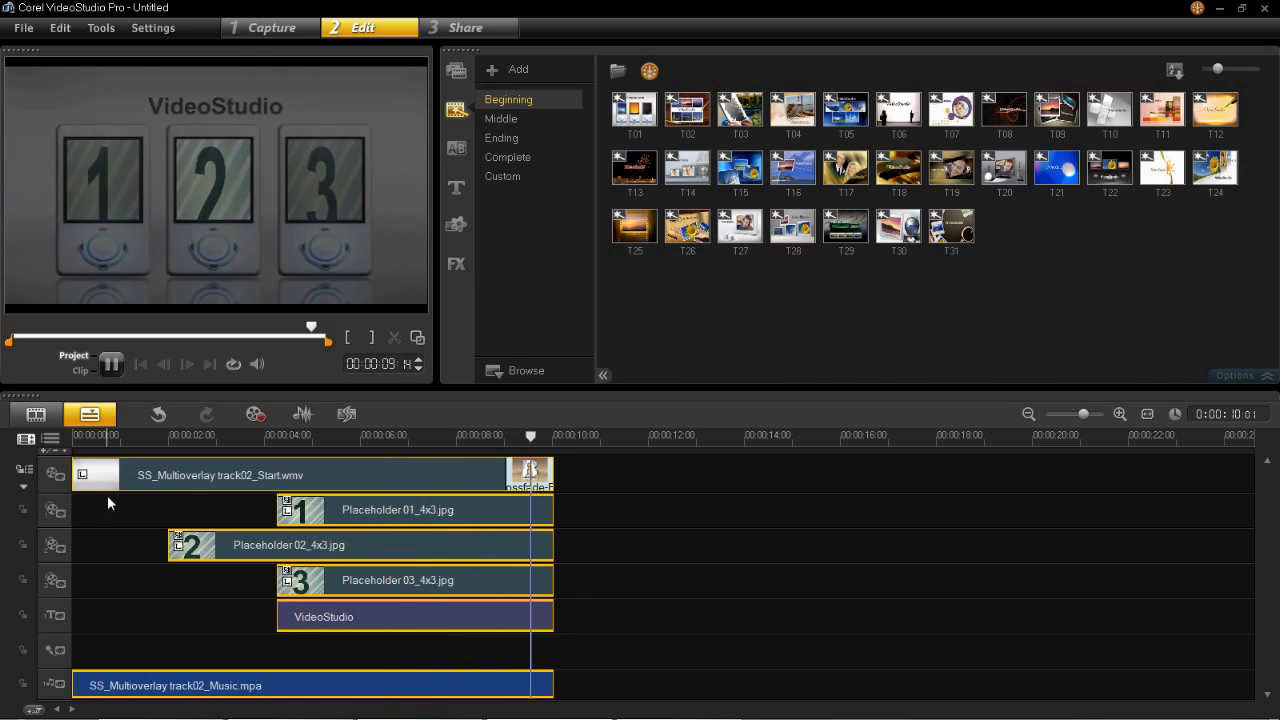
click(381, 442)
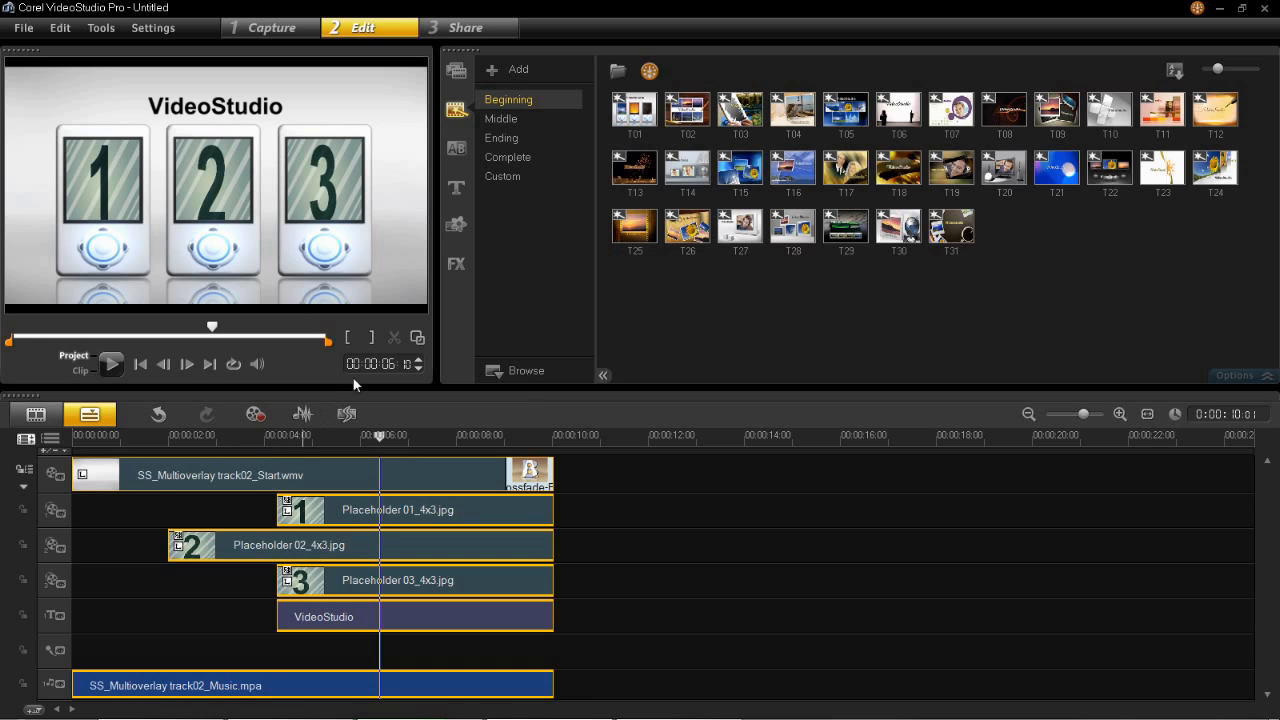
Add P1070530.MOV from the Media folder to the first overlay track and delete the Placeholder 01_4x3.jpg clip from that track
click(455, 74)
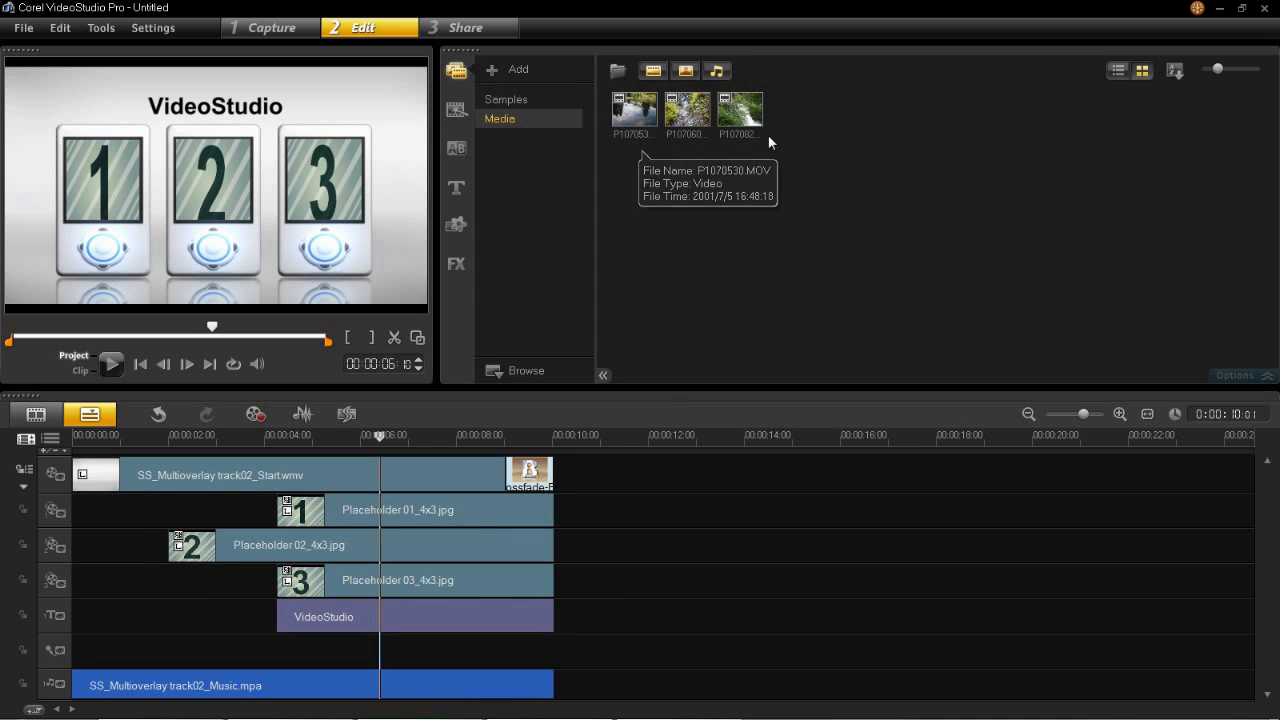
drag(655, 105, 579, 517)
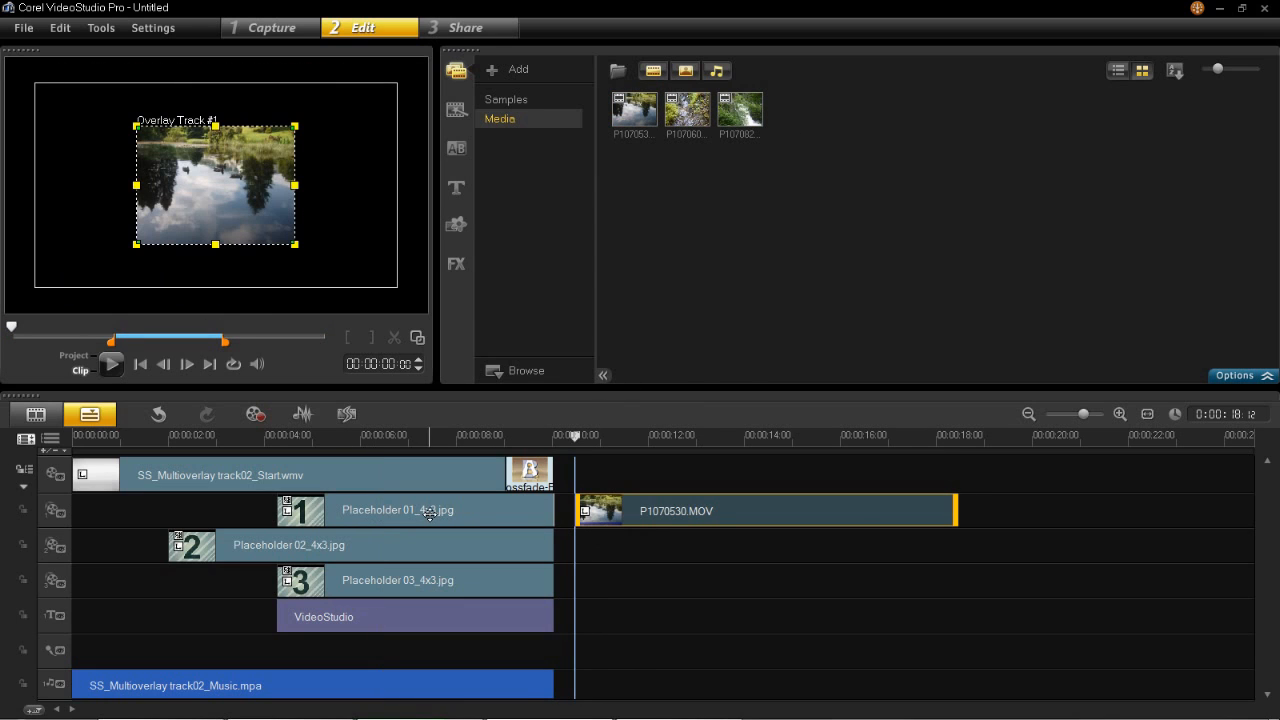
right_click(424, 510)
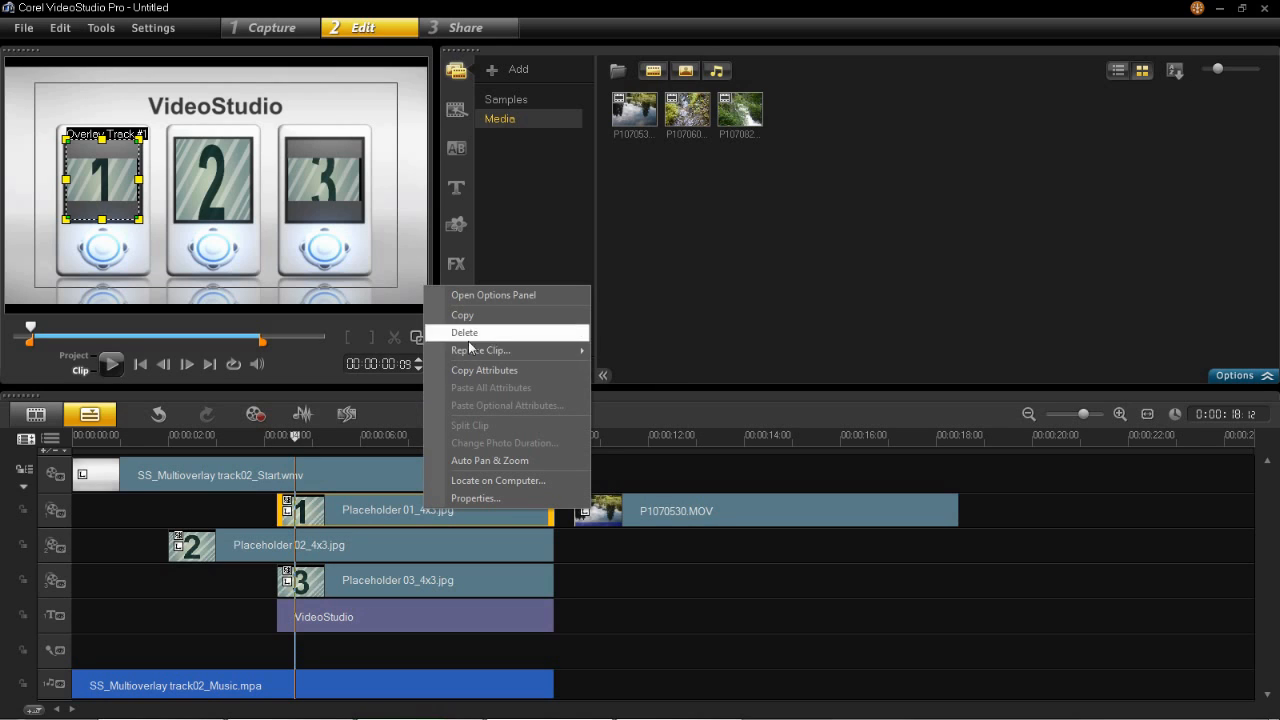
click(508, 514)
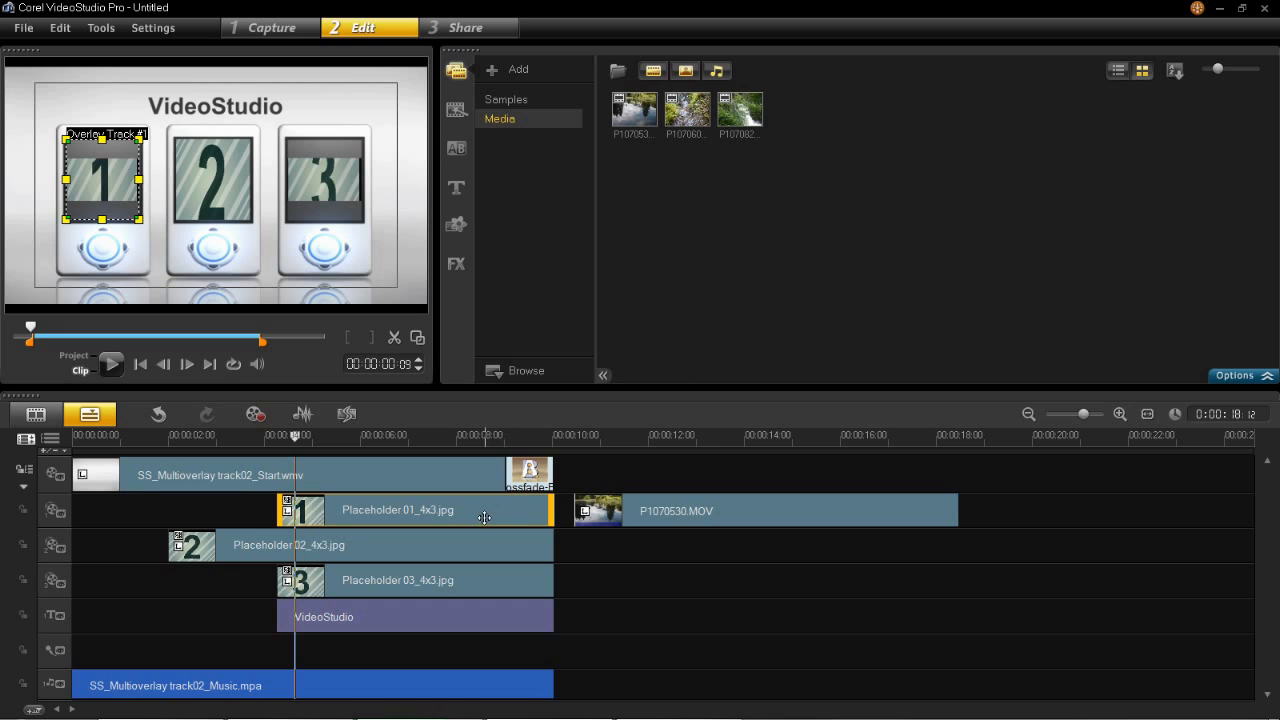
right_click(480, 517)
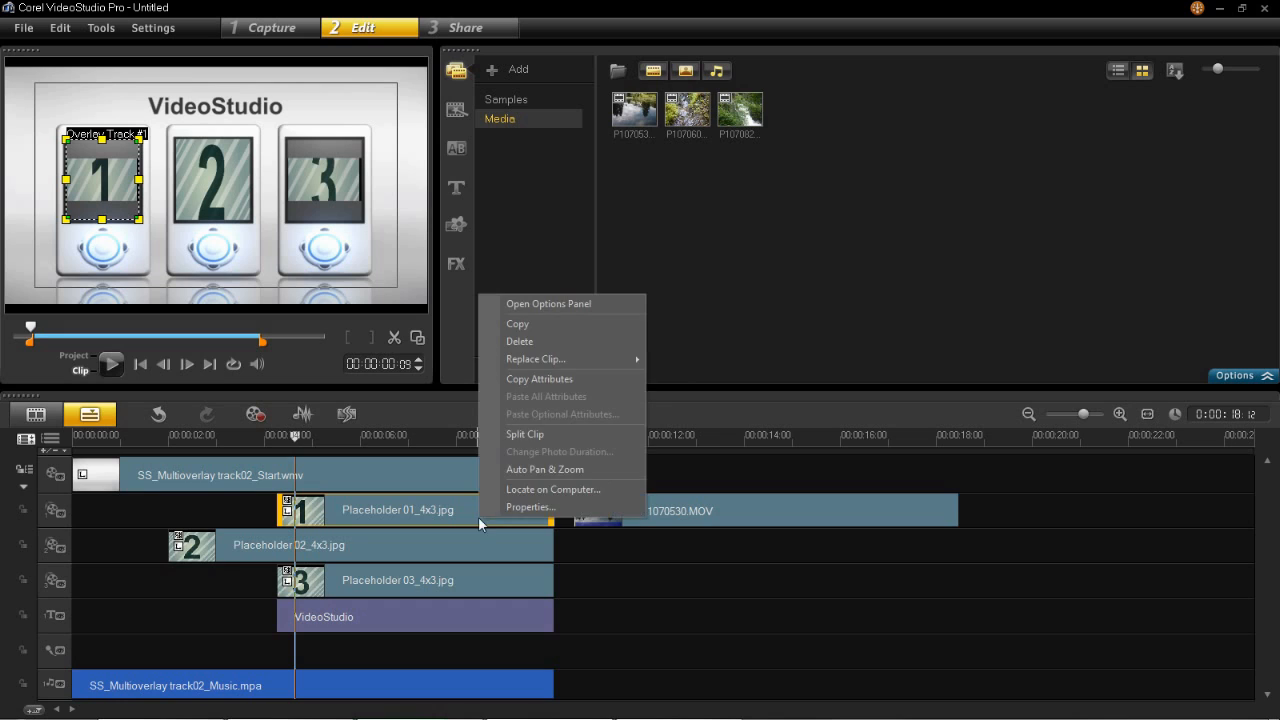
click(519, 342)
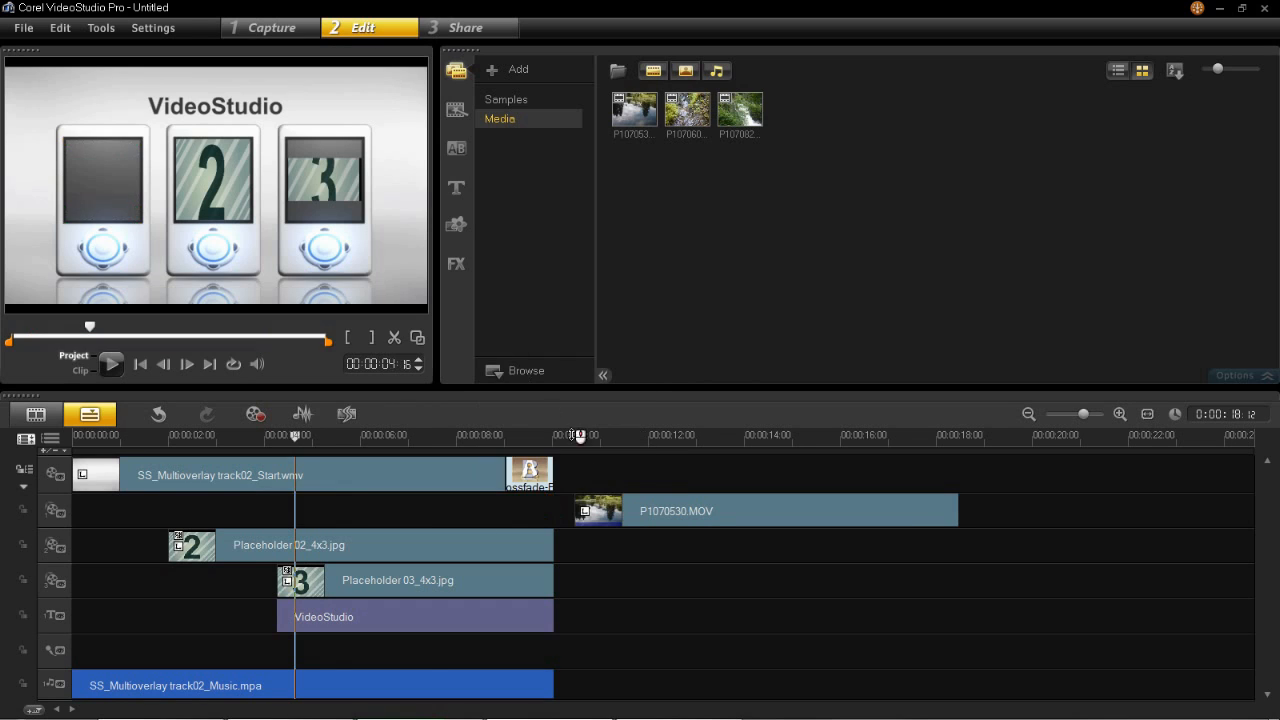
Move and trim P1070530.MOV to start level with Placeholder 03, and resize it to fill the first player's screen in the preview
drag(687, 512, 268, 521)
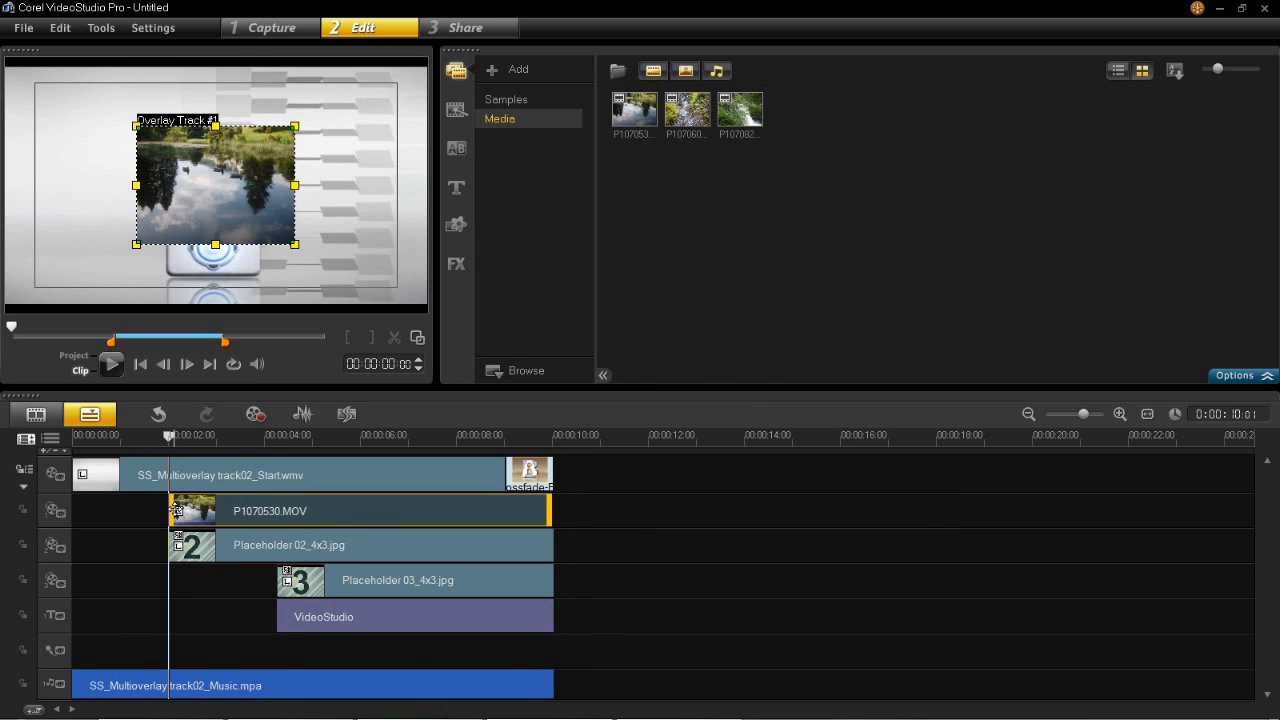
drag(168, 510, 324, 514)
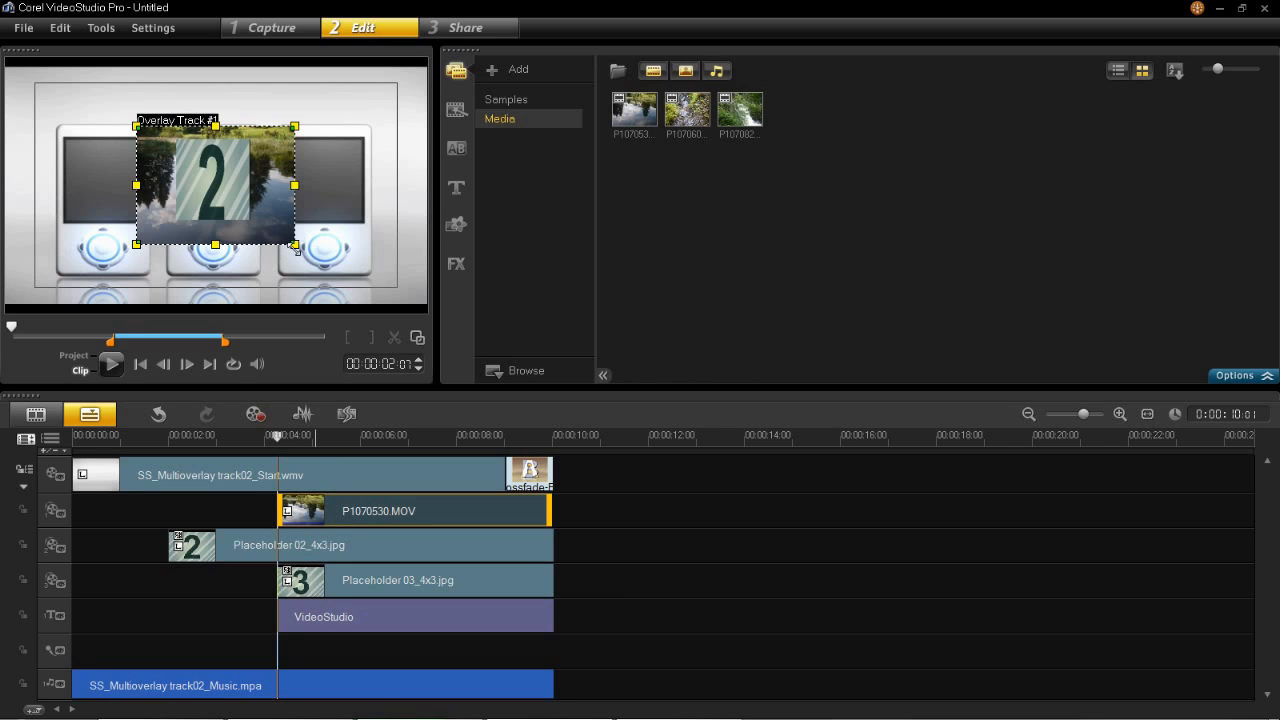
drag(289, 235, 102, 221)
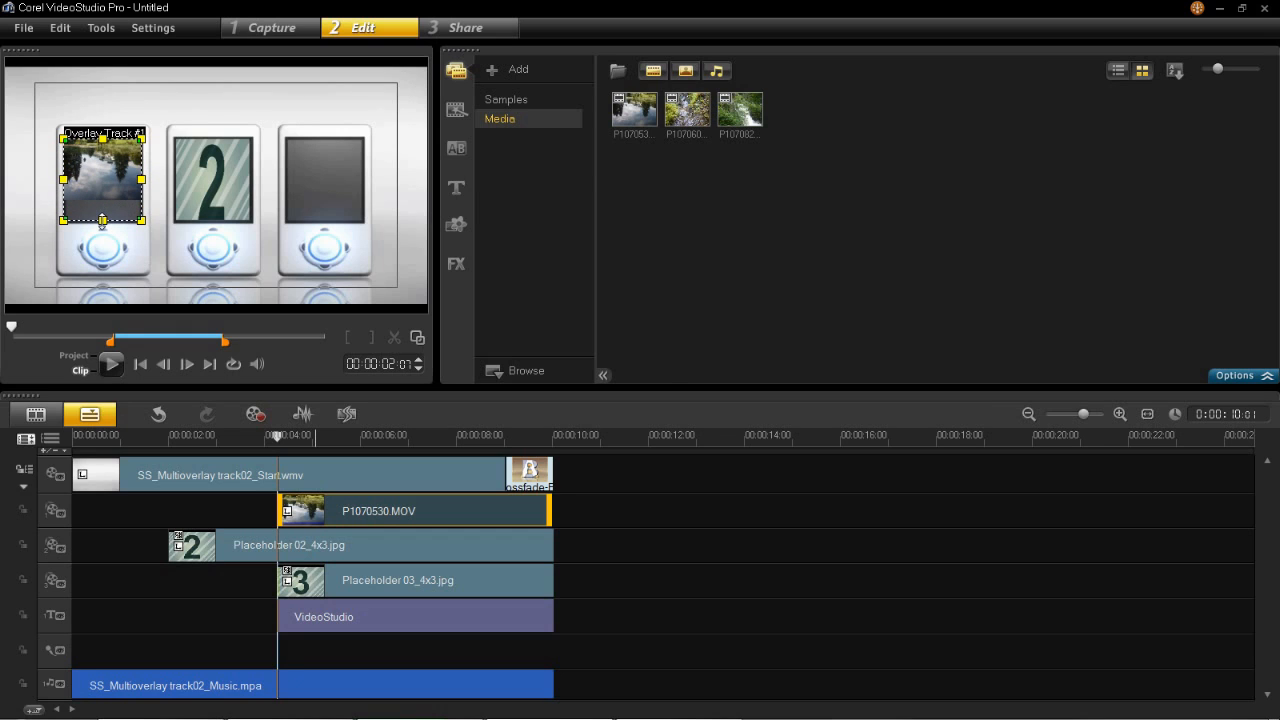
Play the project from 00:00:01:17 to check the replaced clip, and select P1070530.MOV on the first overlay track
click(318, 436)
drag(287, 436, 152, 435)
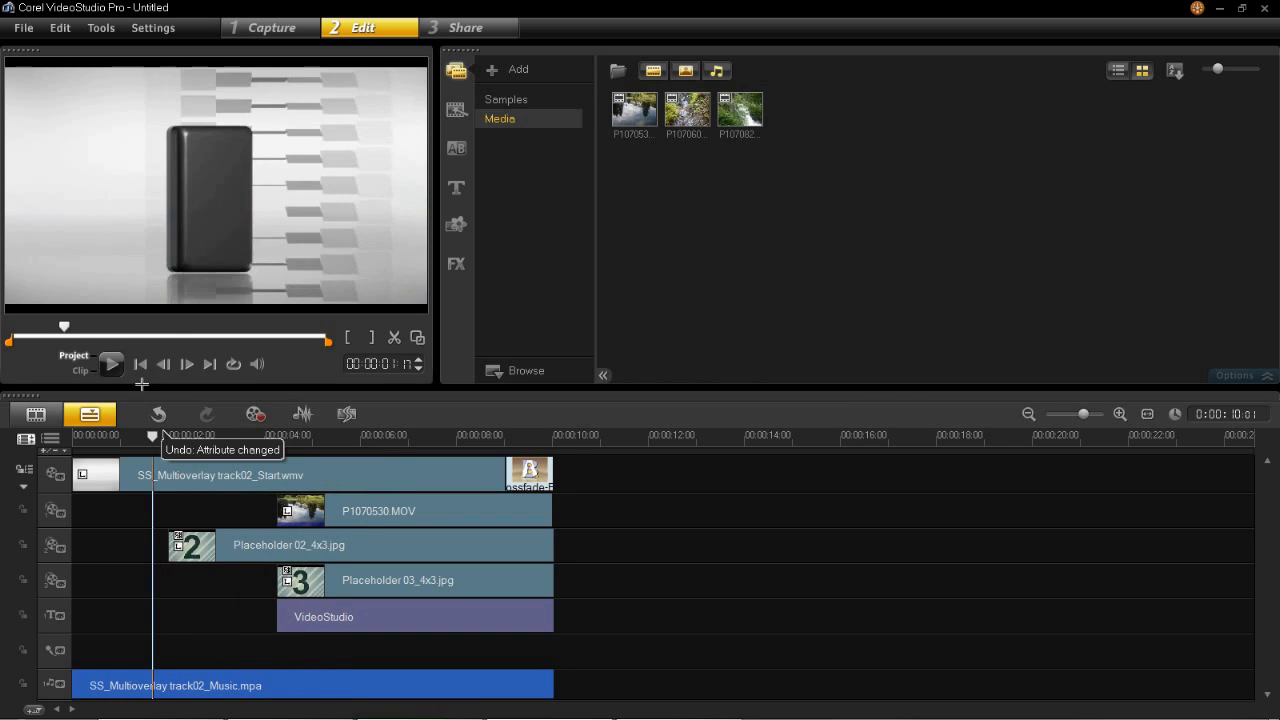
click(110, 364)
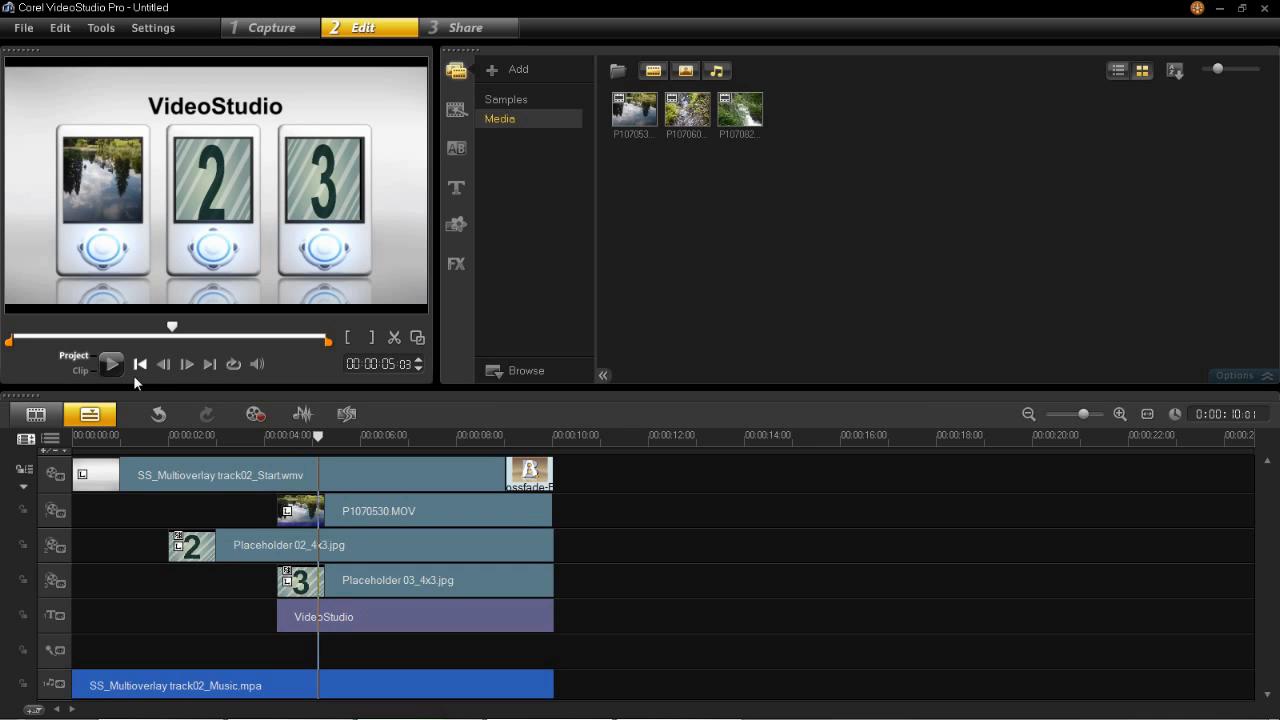
click(388, 511)
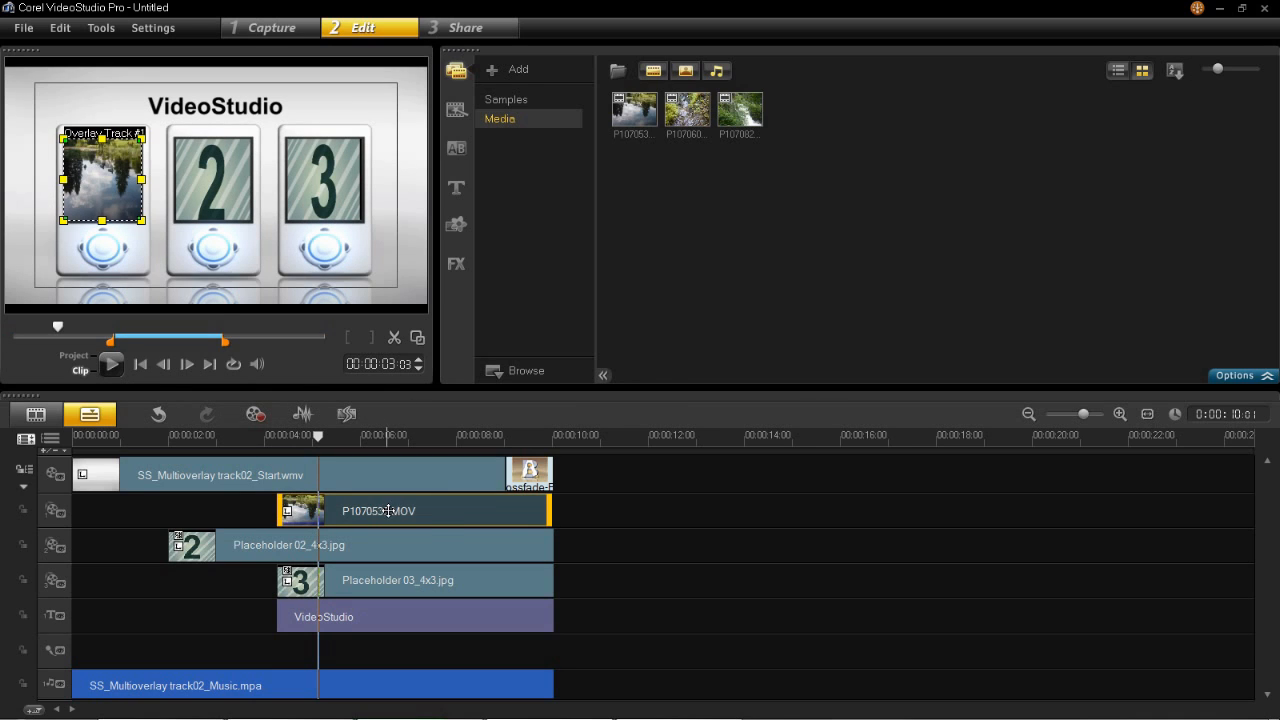
Apply the fade-in and fade-out motion effects to the P1070530.MOV overlay clip
click(1240, 378)
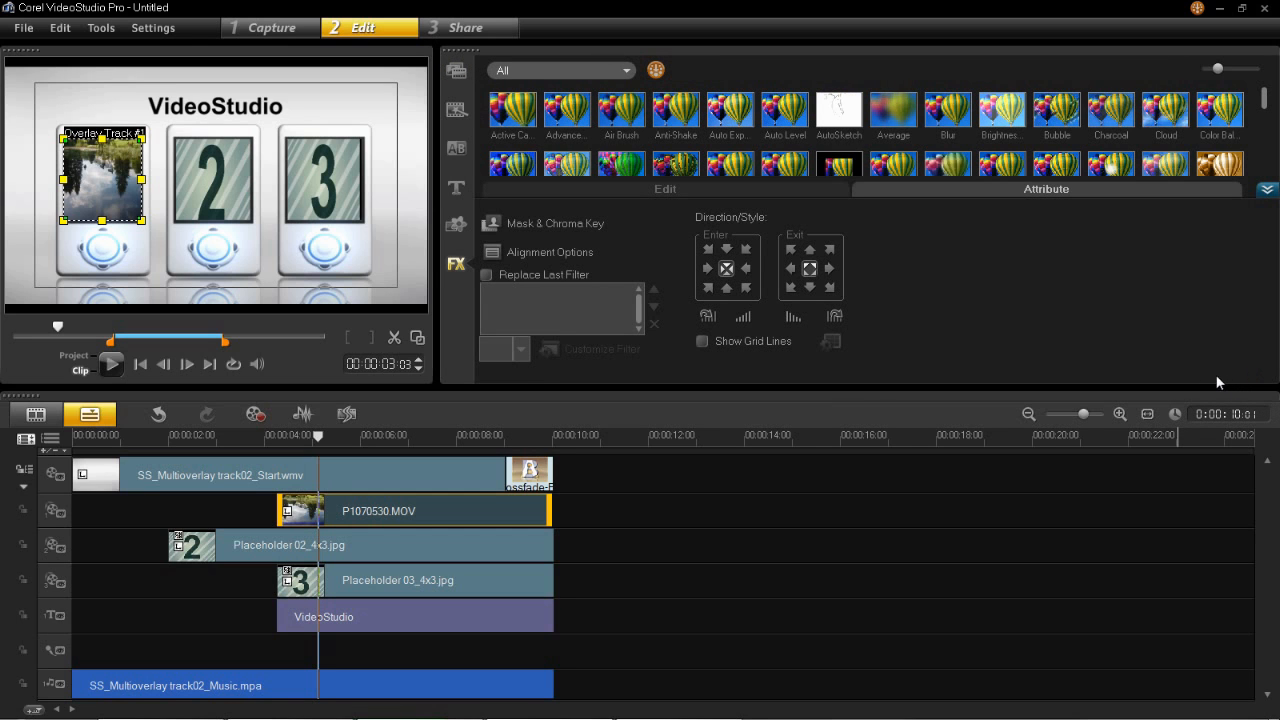
click(742, 318)
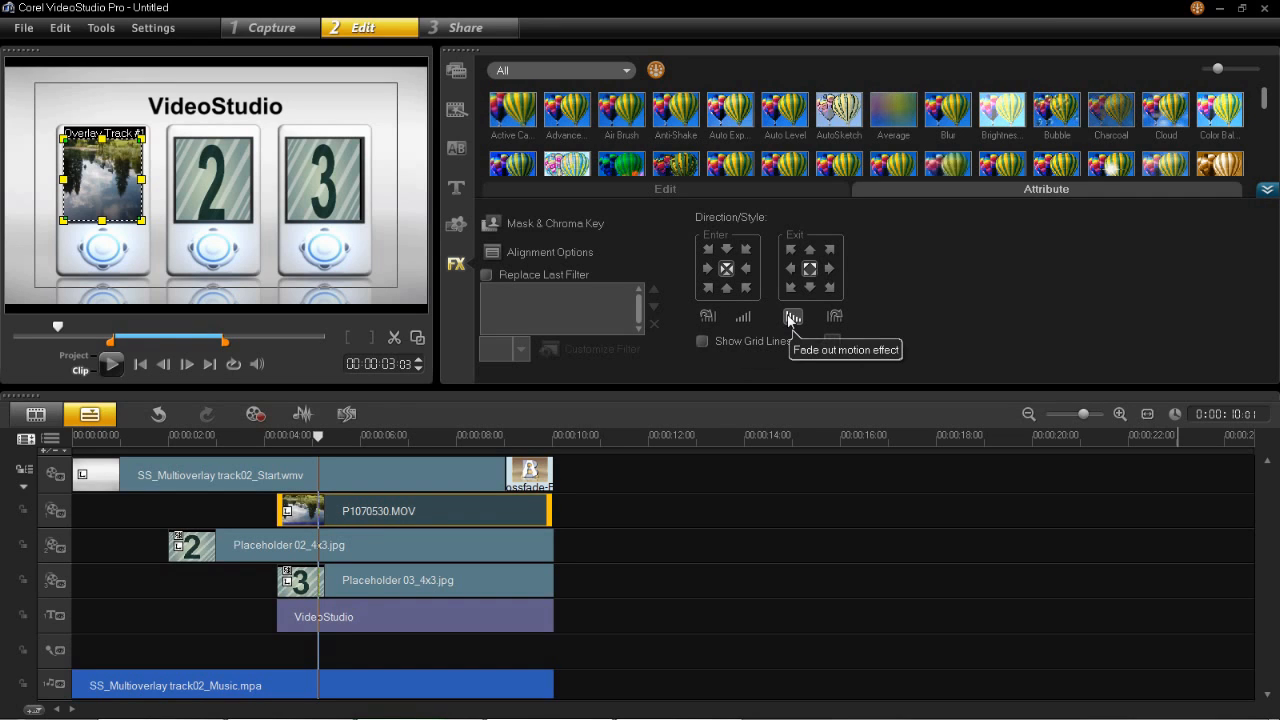
click(790, 318)
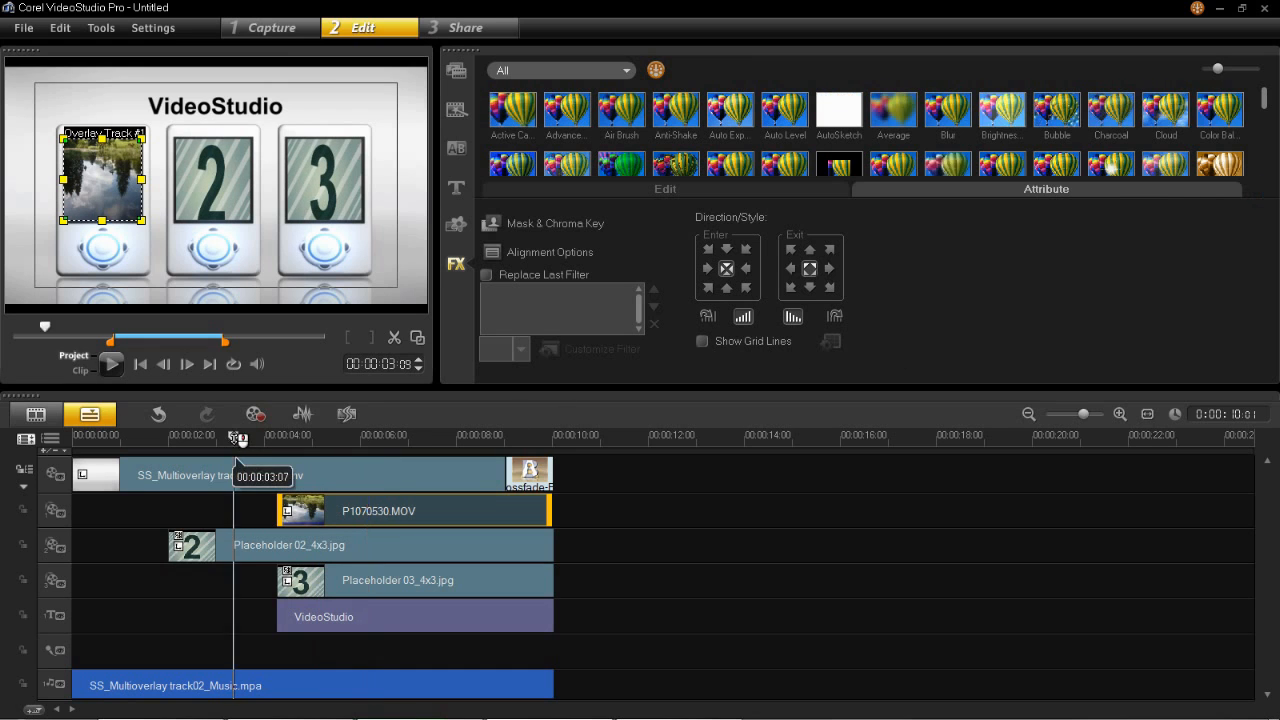
Play the project from 00:00:01:10 to check the fade on the first overlay clip
click(176, 437)
drag(176, 437, 139, 437)
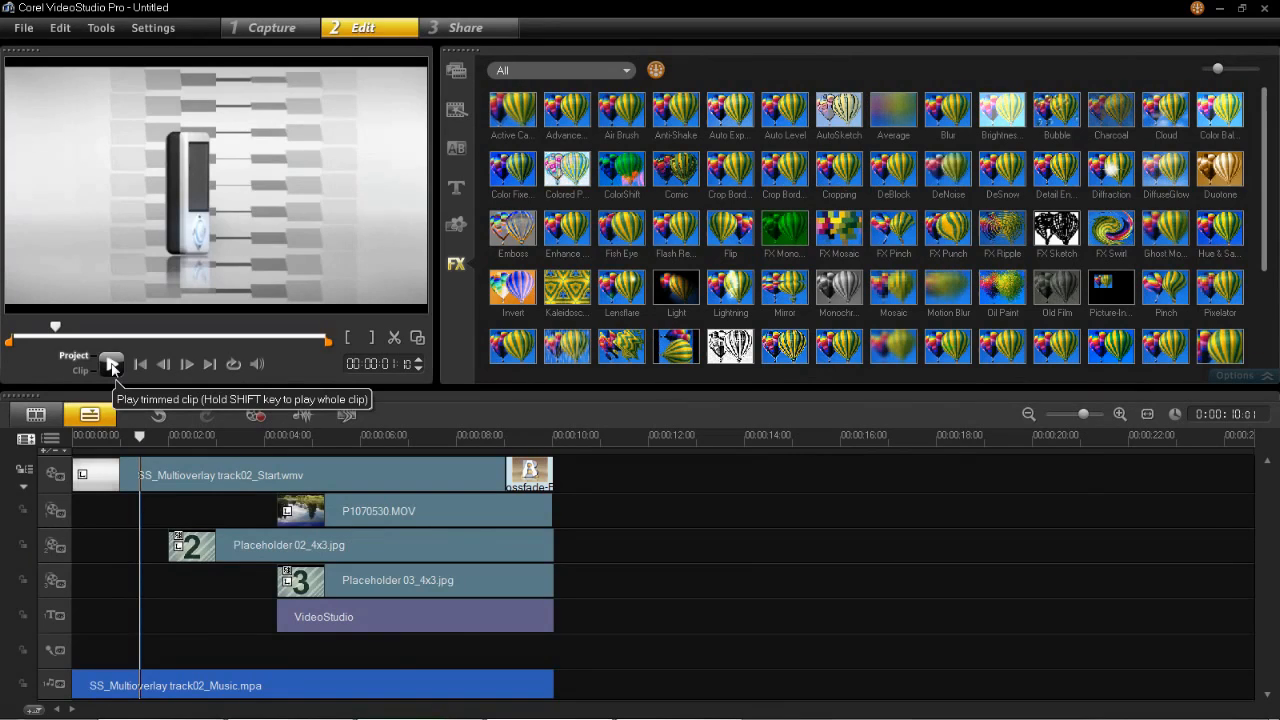
click(111, 365)
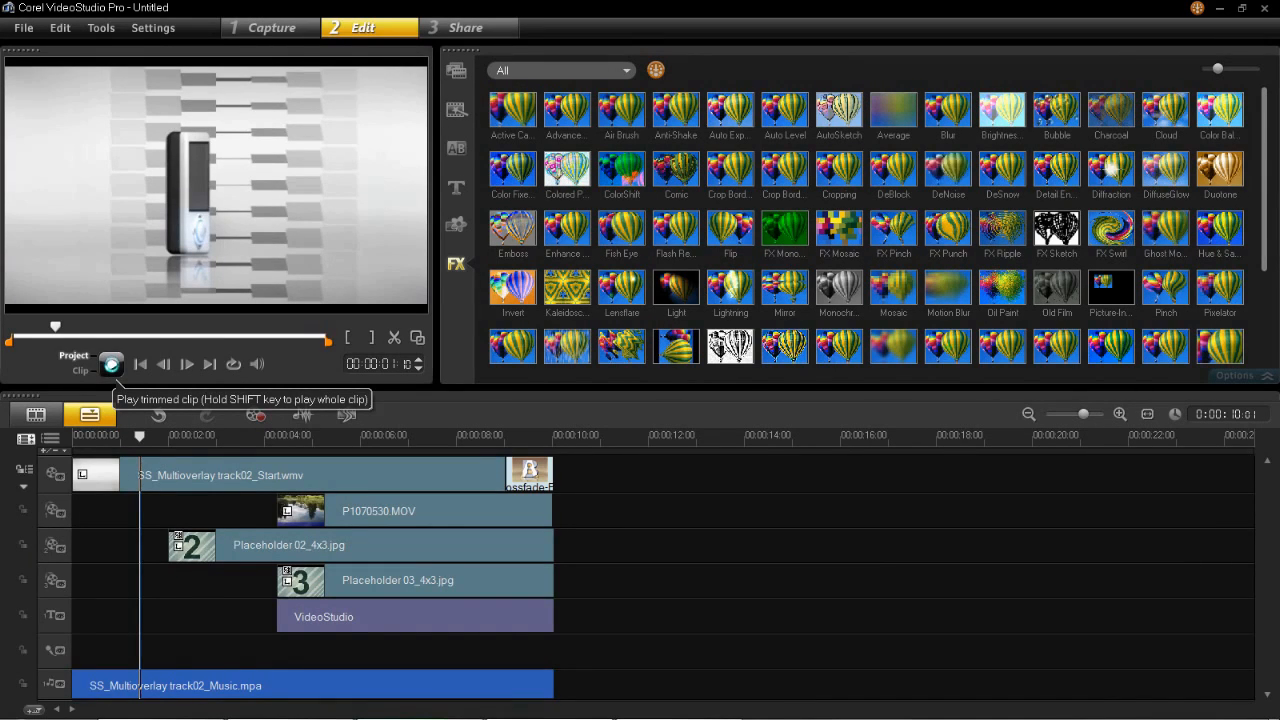
click(112, 366)
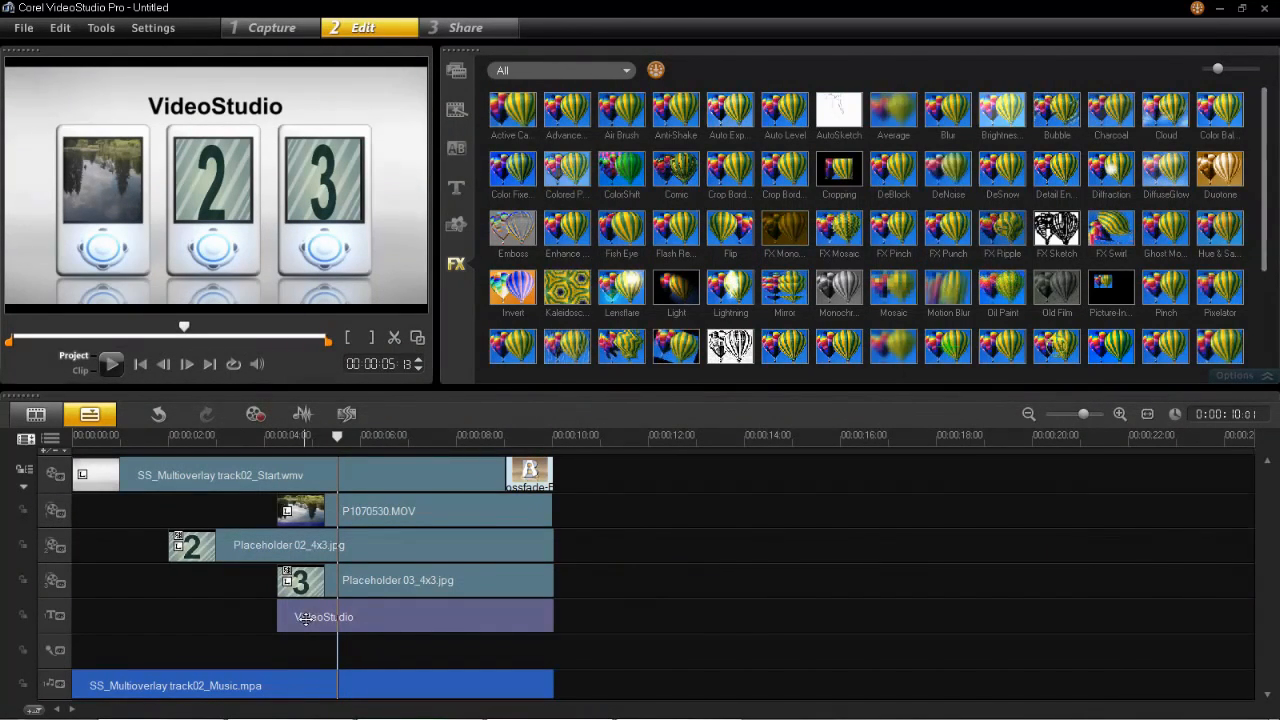
Replace the text of the VideoStudio title on the title track with "A Holiday in Scotland"
click(305, 619)
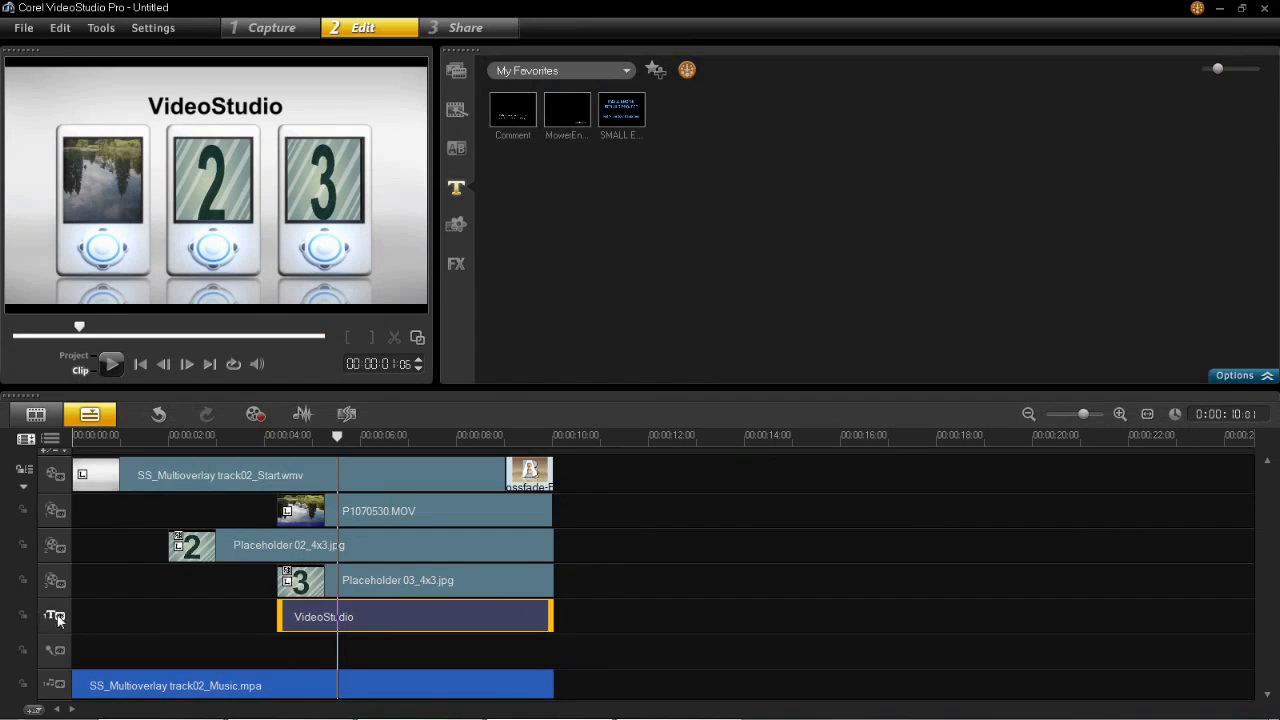
click(215, 118)
click(283, 117)
drag(283, 108, 146, 106)
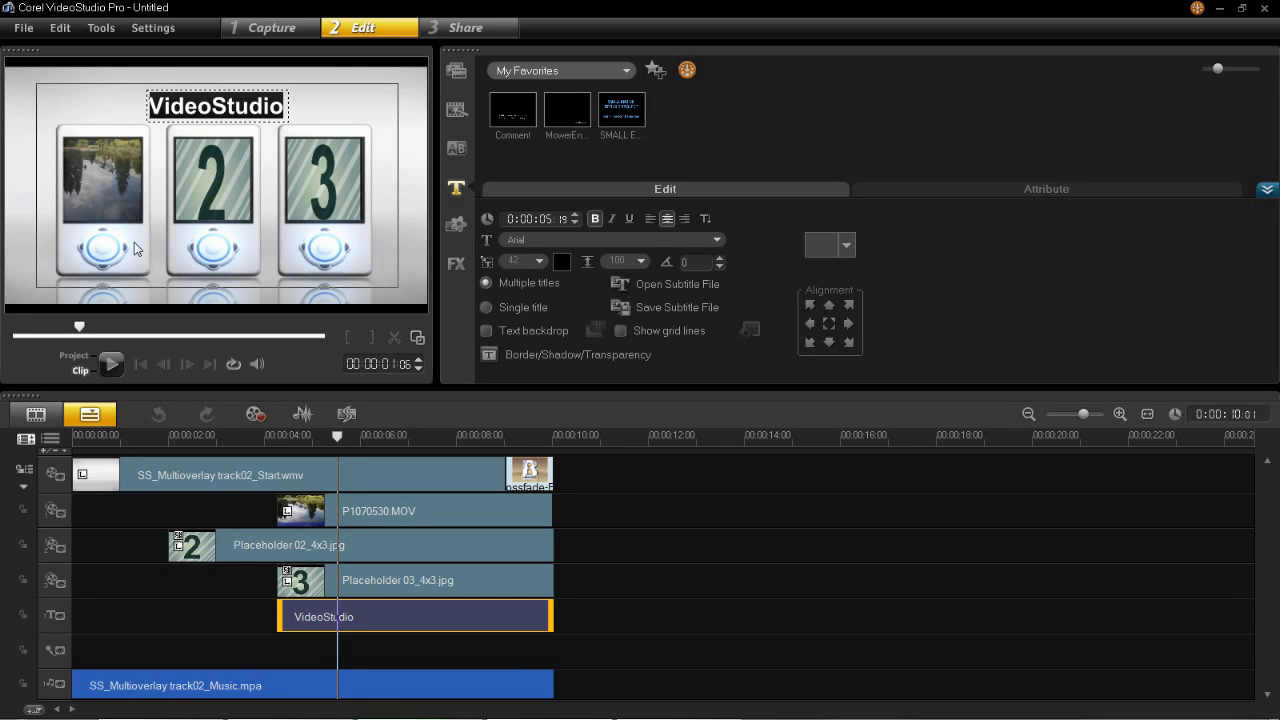
text(A H)
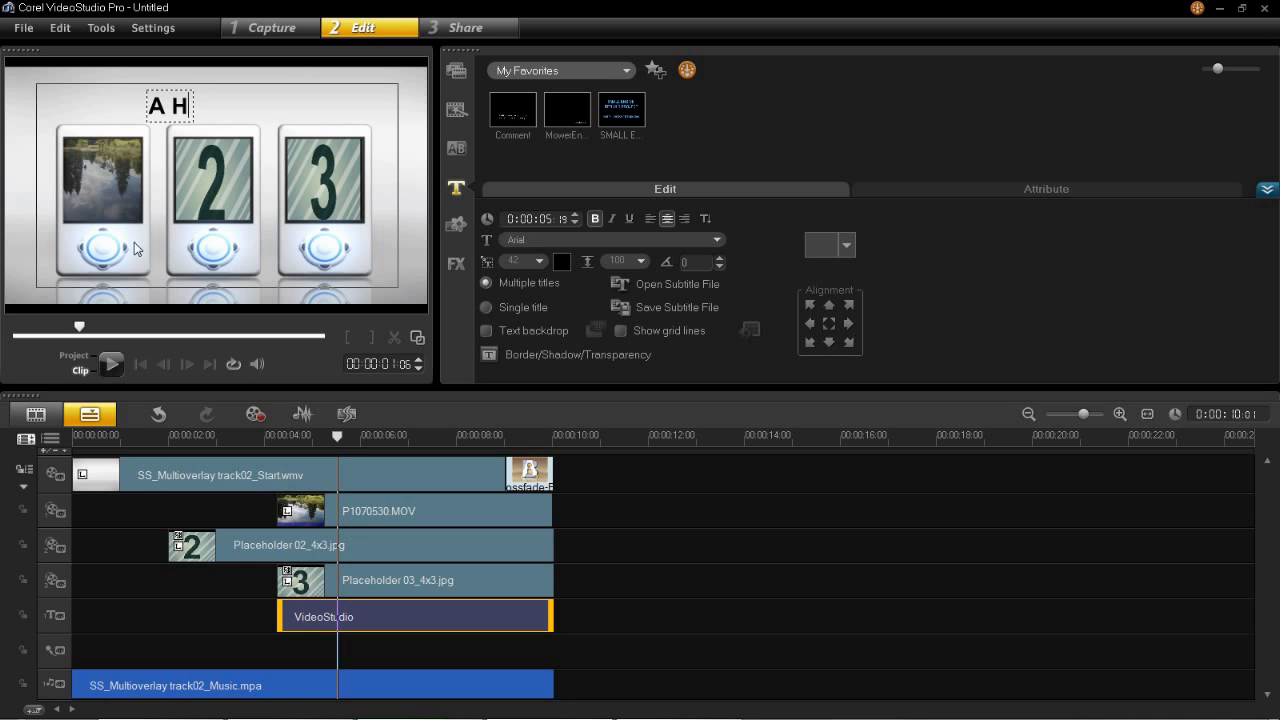
text(oliday in)
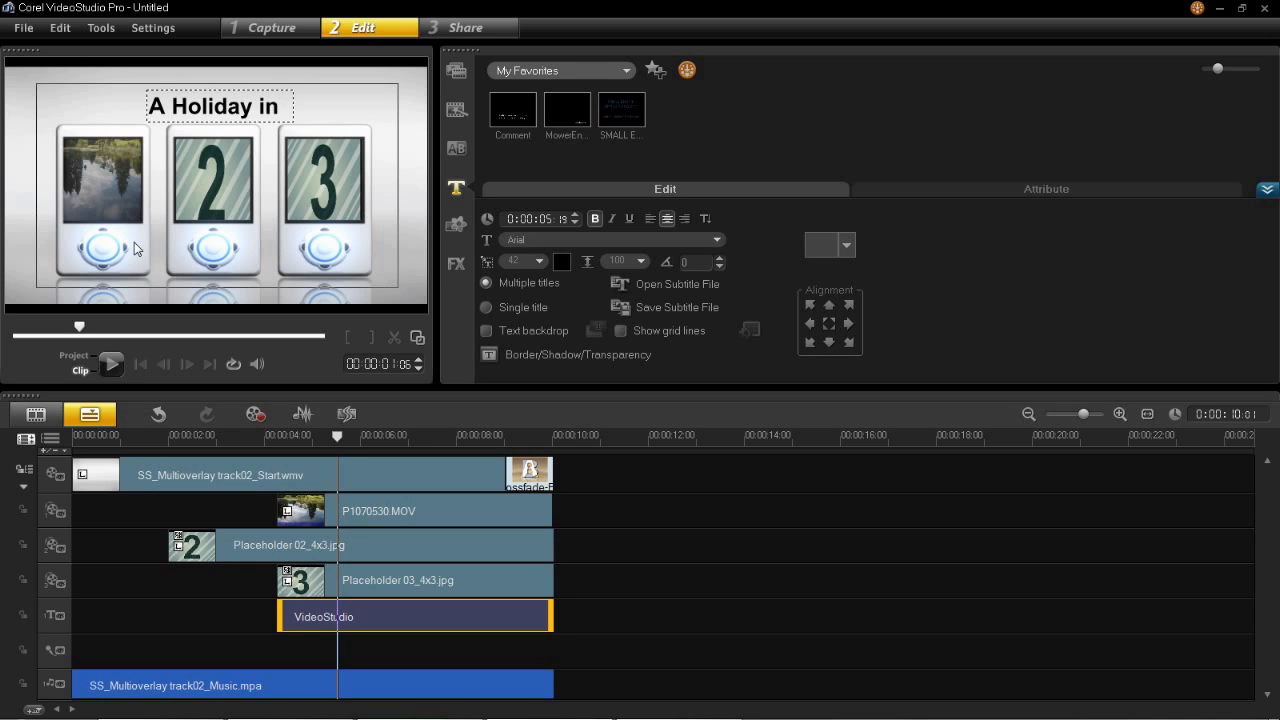
text( Scotland)
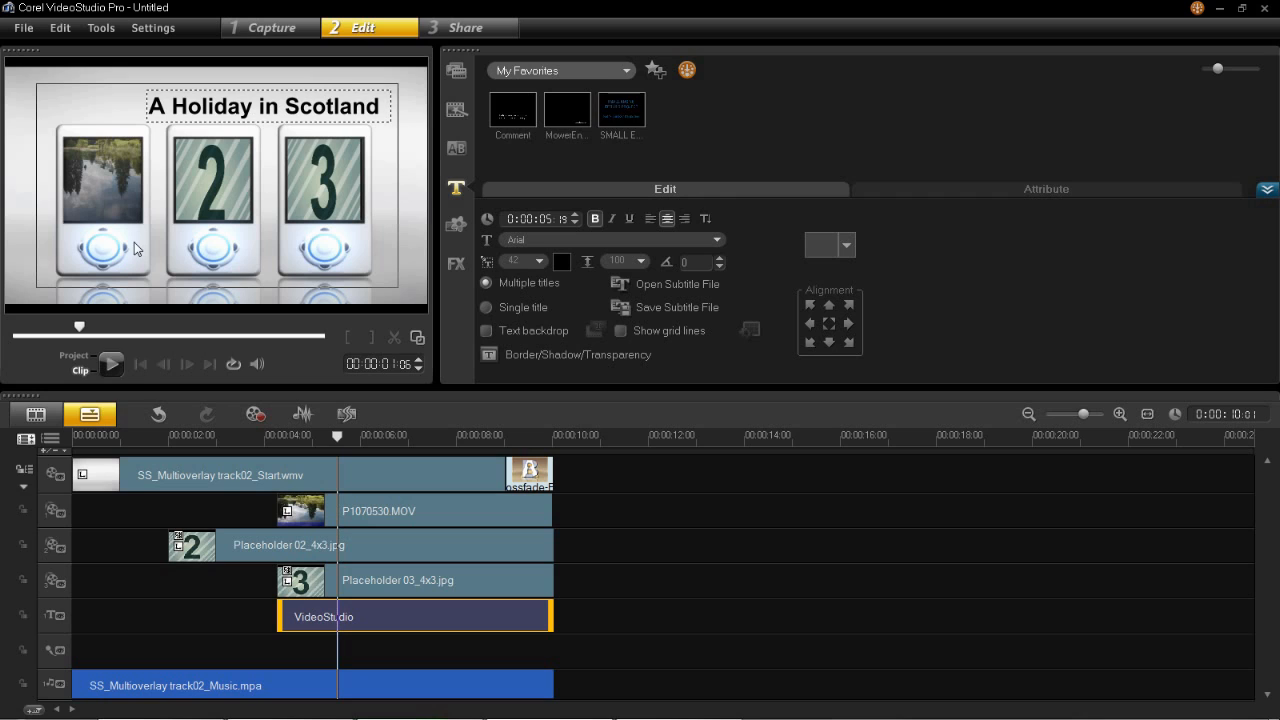
Align the "A Holiday in Scotland" title to the top centre of the preview frame
click(95, 125)
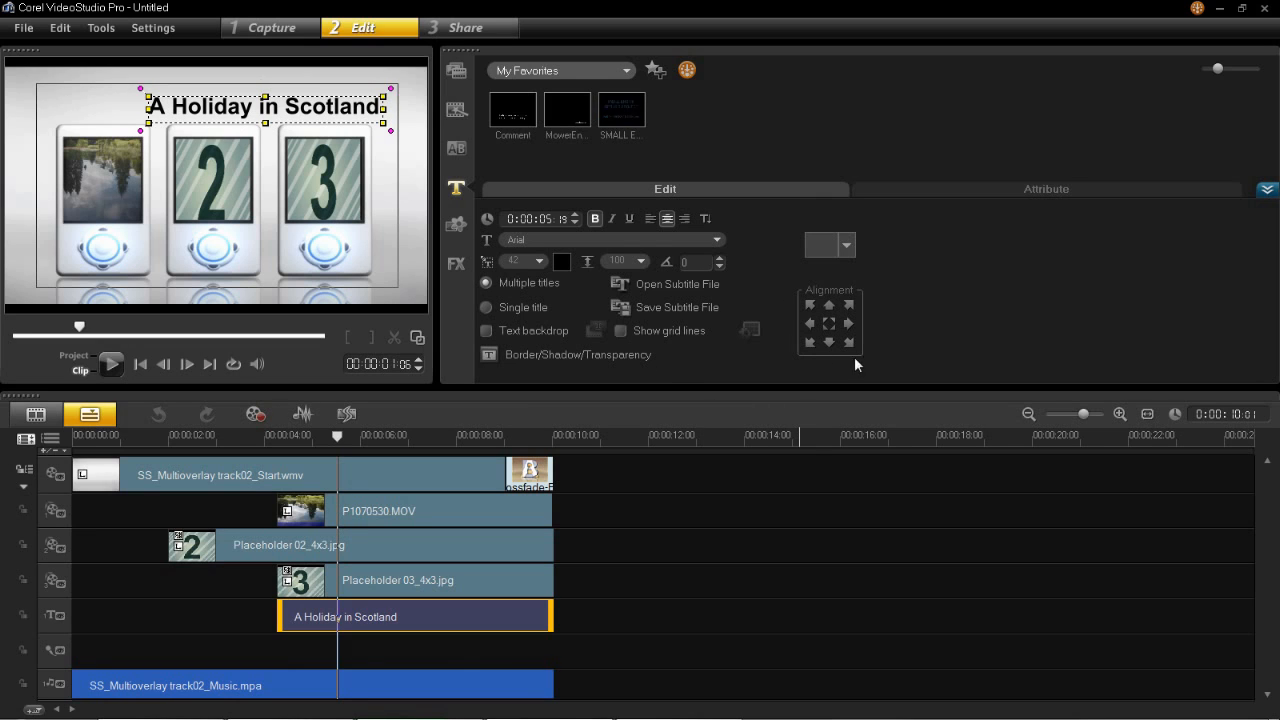
click(830, 306)
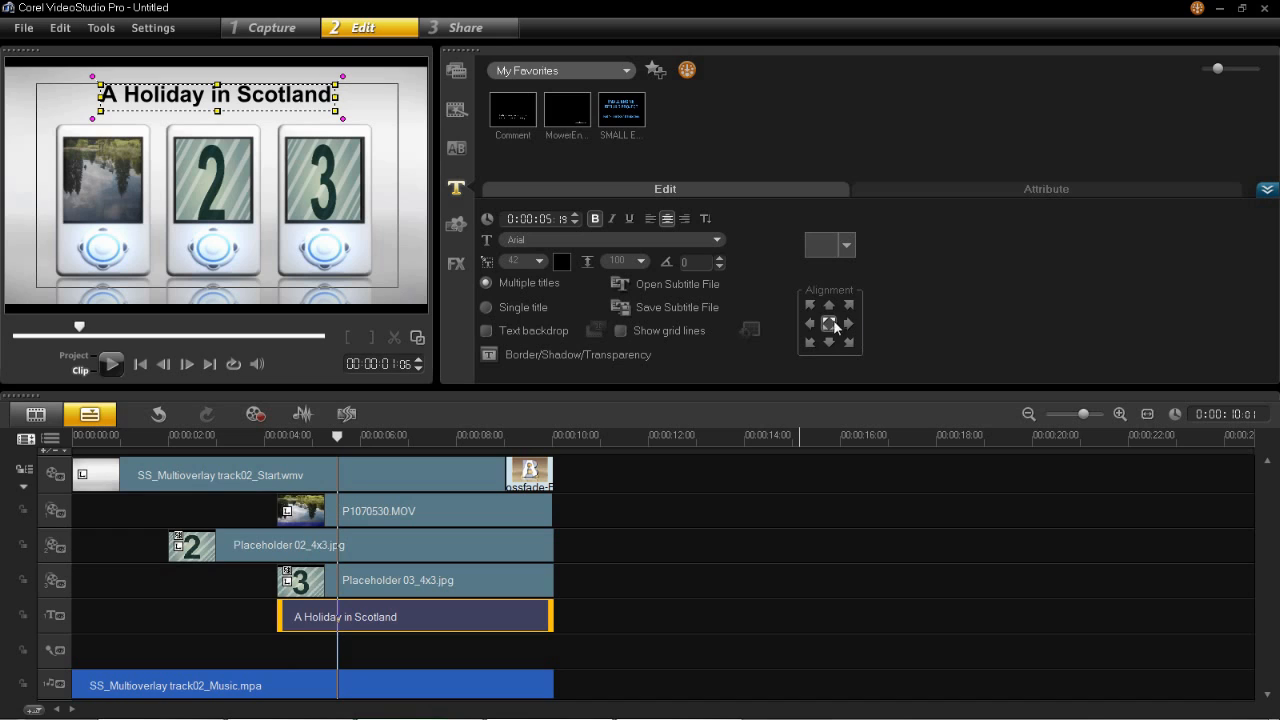
click(386, 288)
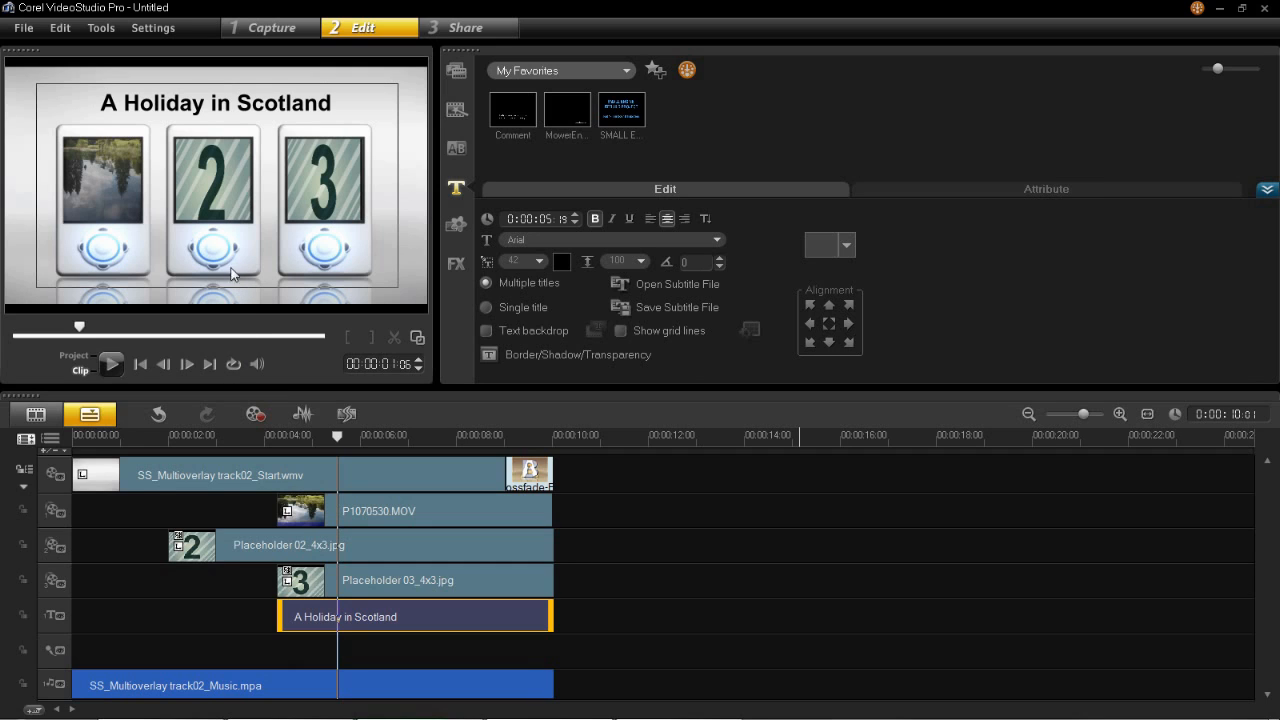
Change the font of the "A Holiday in Scotland" title to Seabird Light SF
click(157, 117)
click(717, 241)
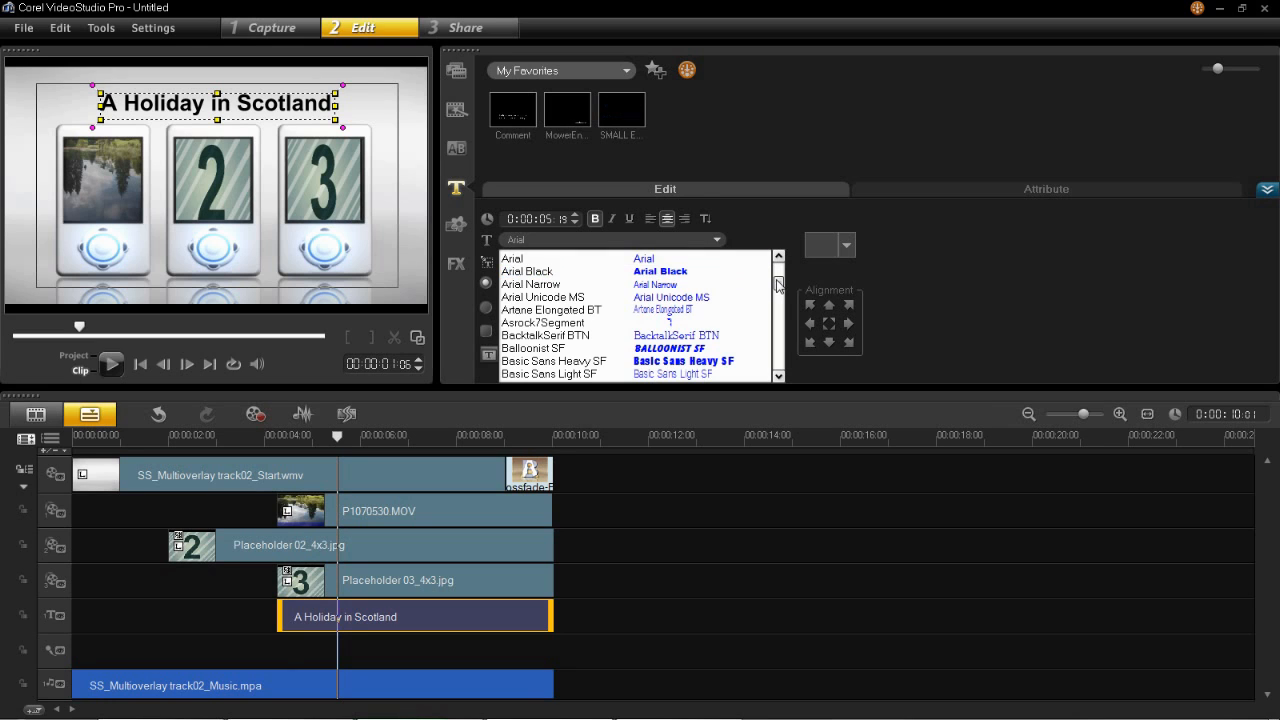
scroll(778, 291, down, 2)
scroll(778, 291, down, 3)
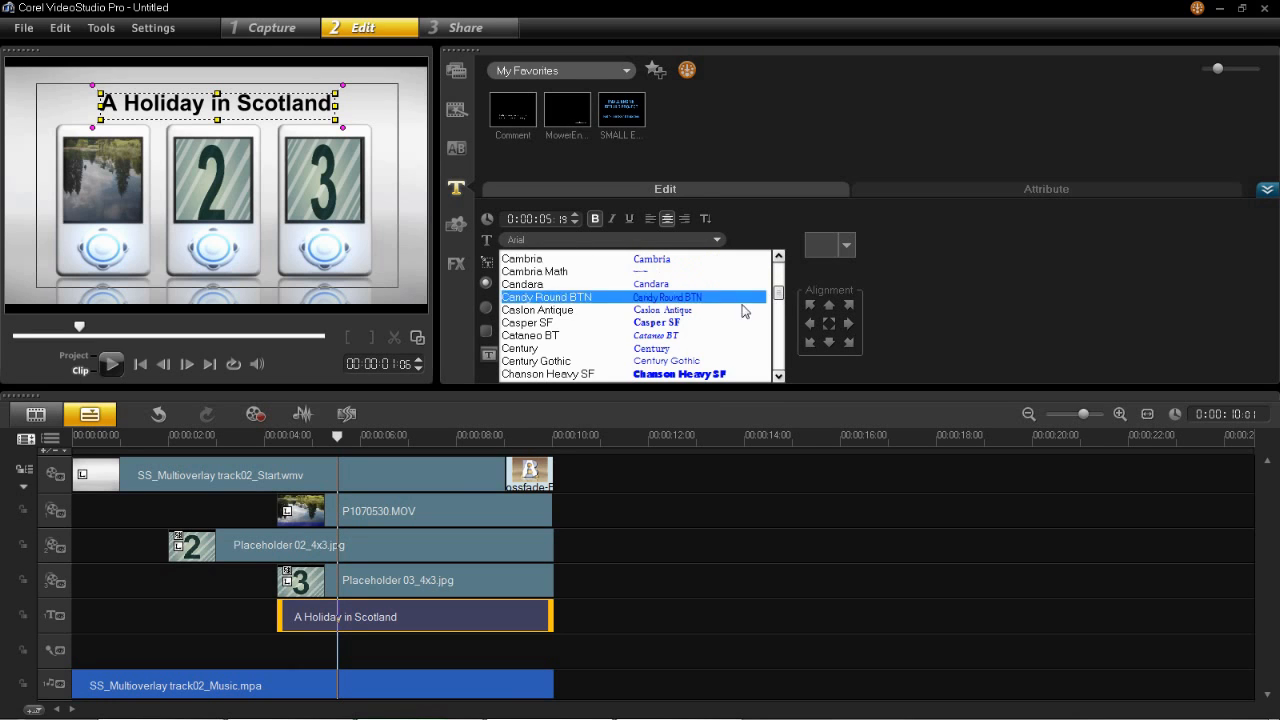
drag(778, 290, 773, 305)
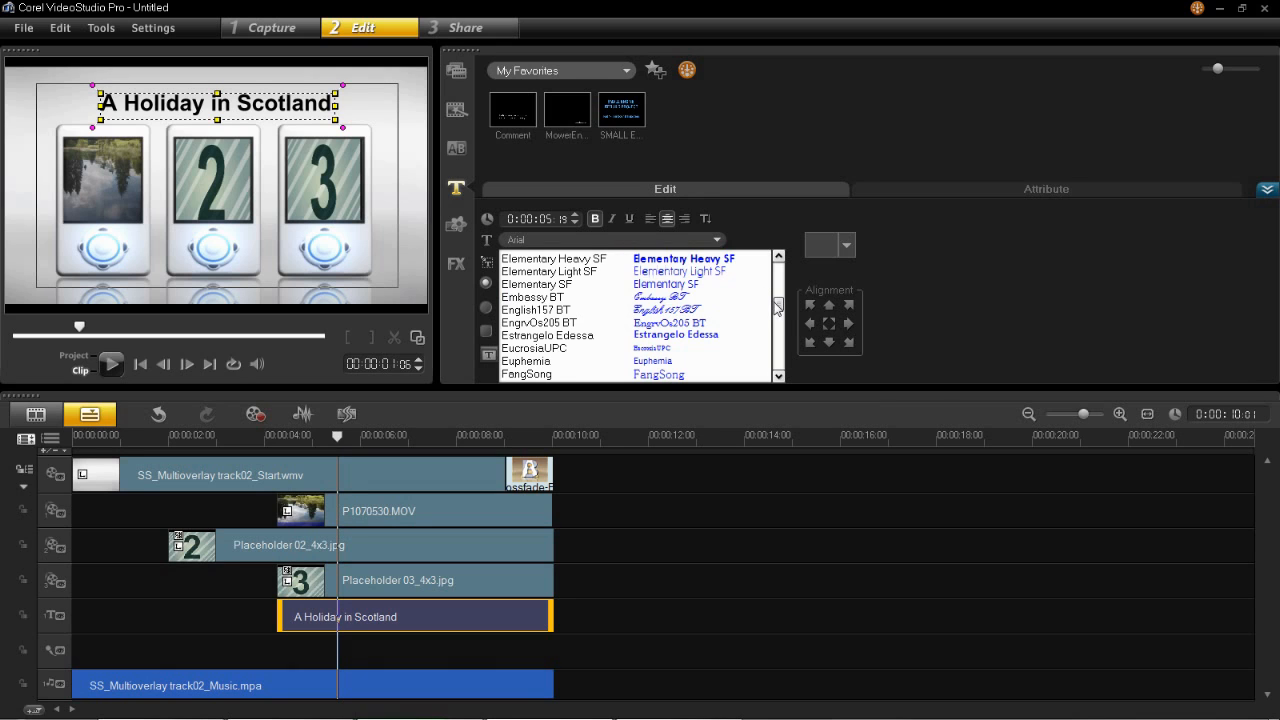
drag(777, 304, 777, 303)
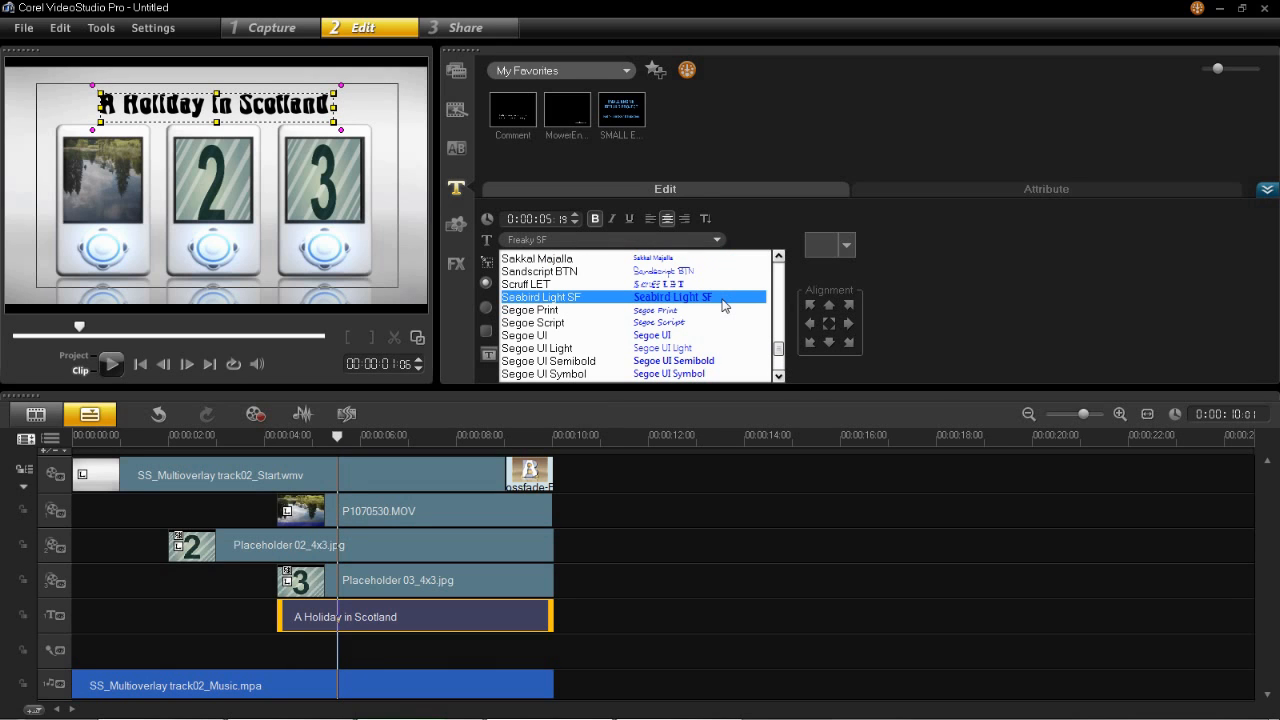
click(721, 299)
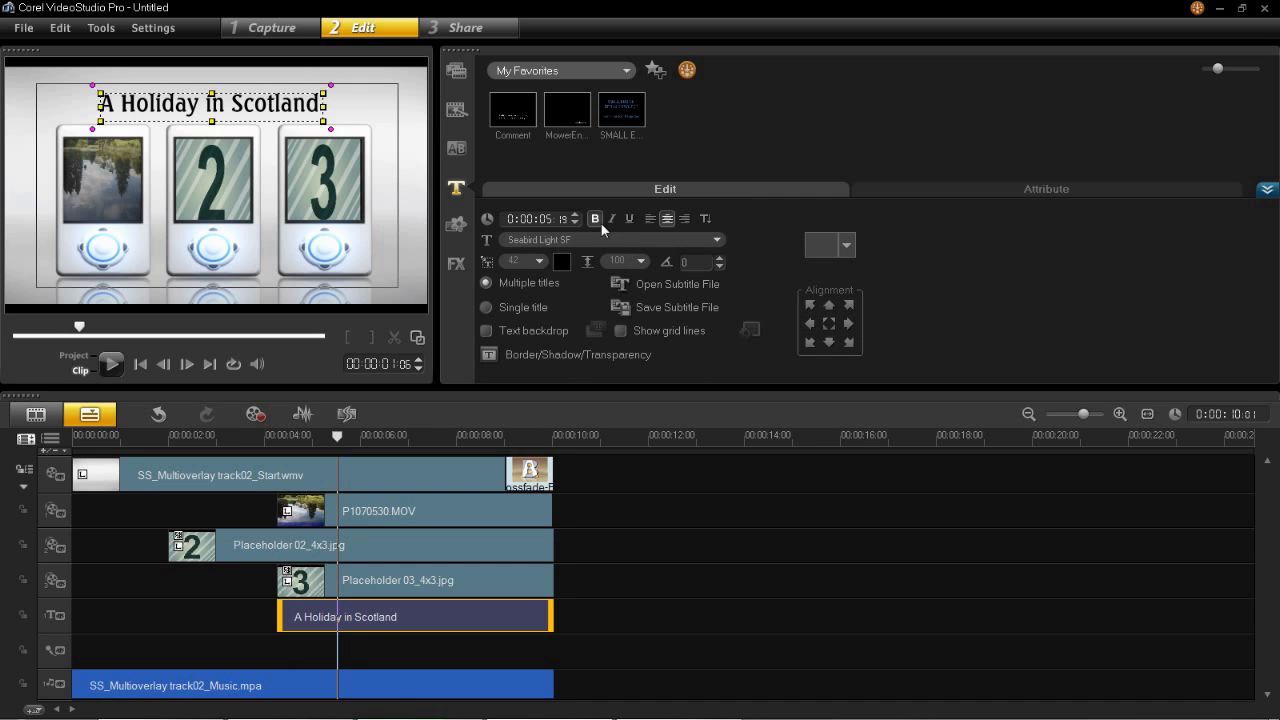
Set the title's text colour to green #07AC07 with the Corel Color Picker
click(566, 265)
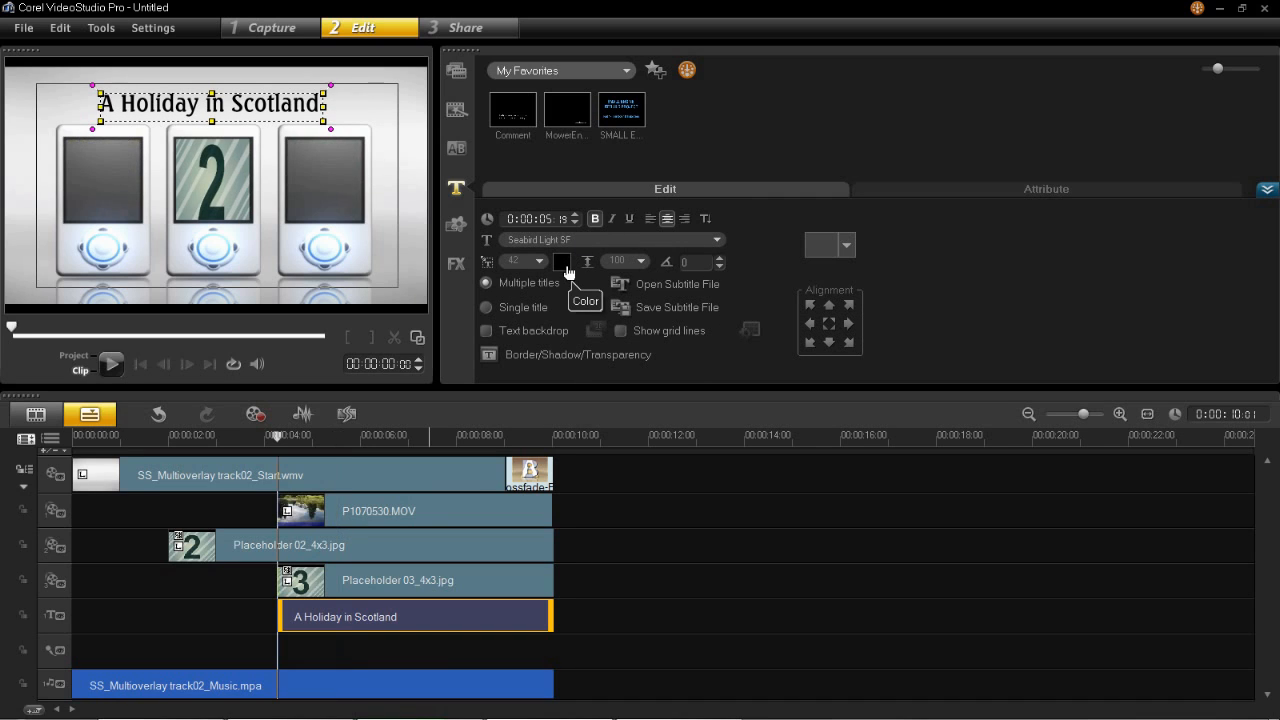
click(566, 264)
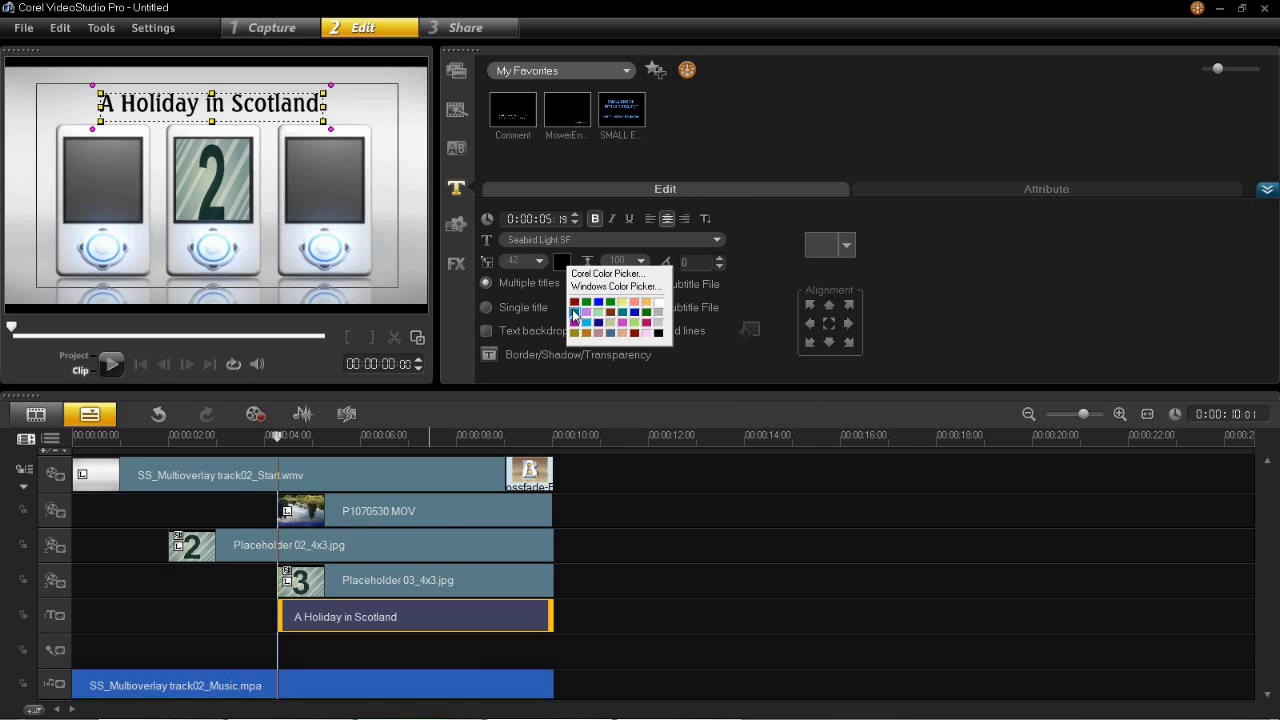
click(617, 274)
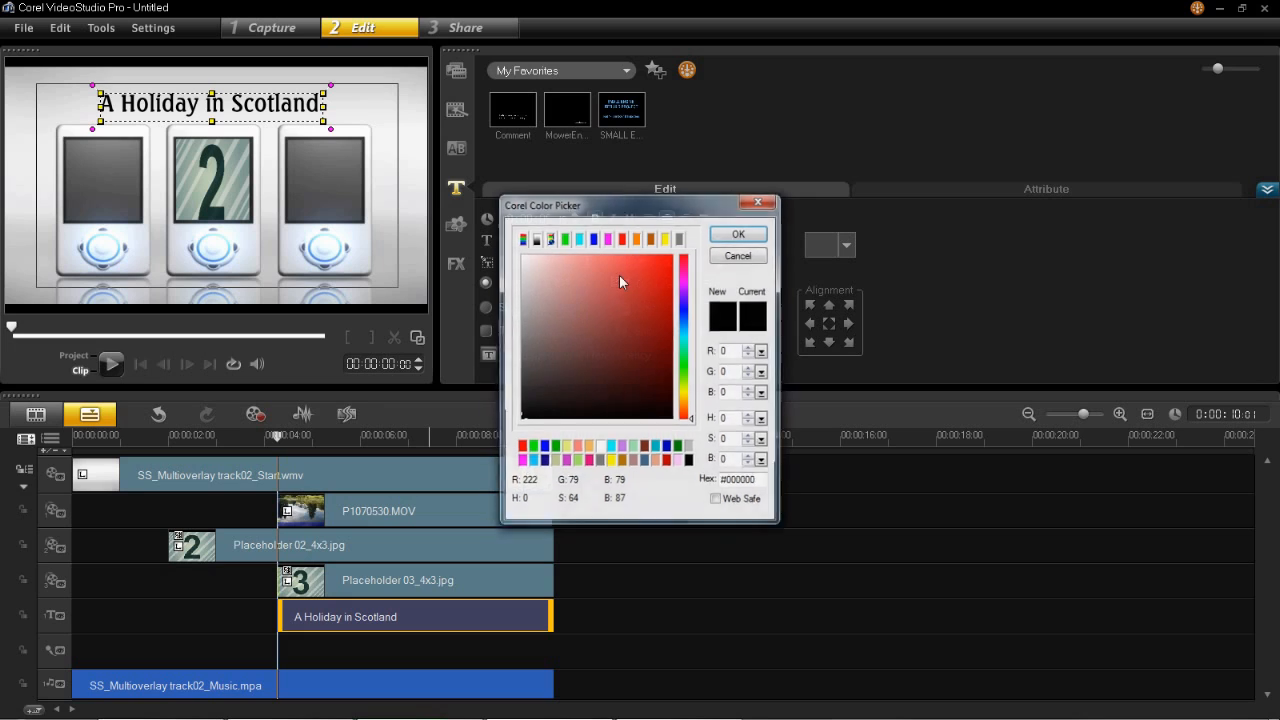
drag(684, 345, 684, 364)
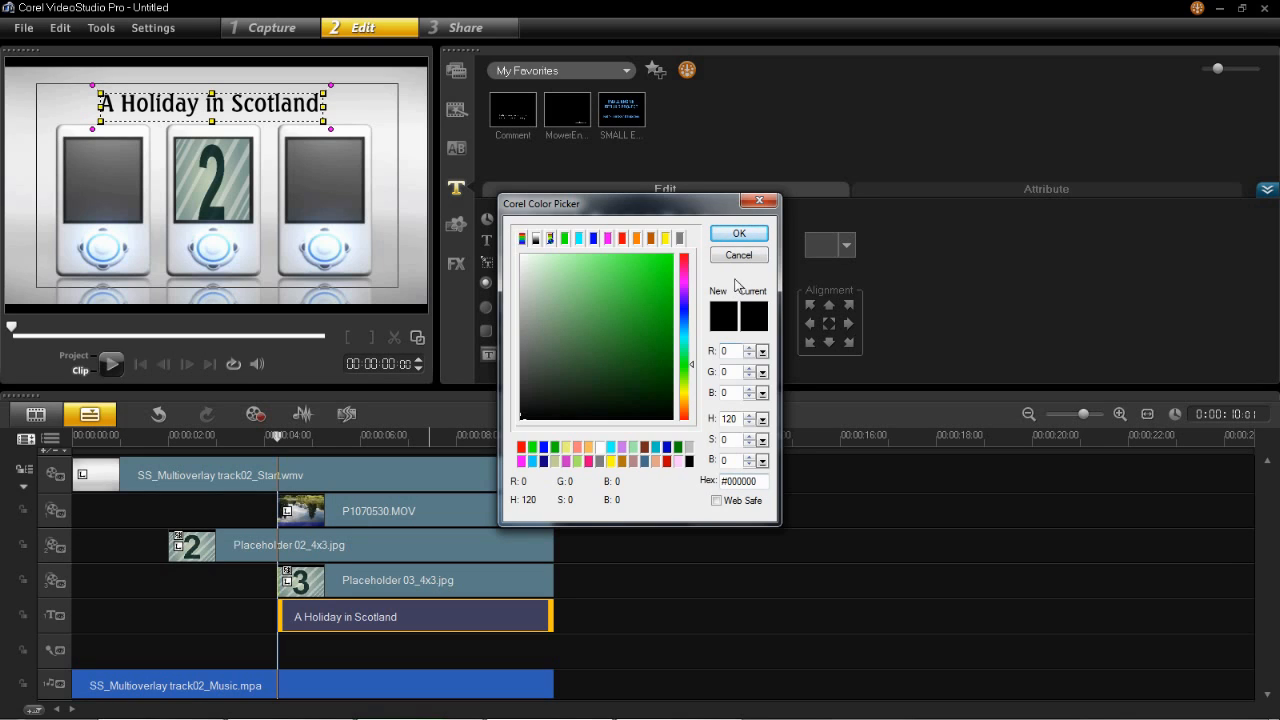
click(668, 310)
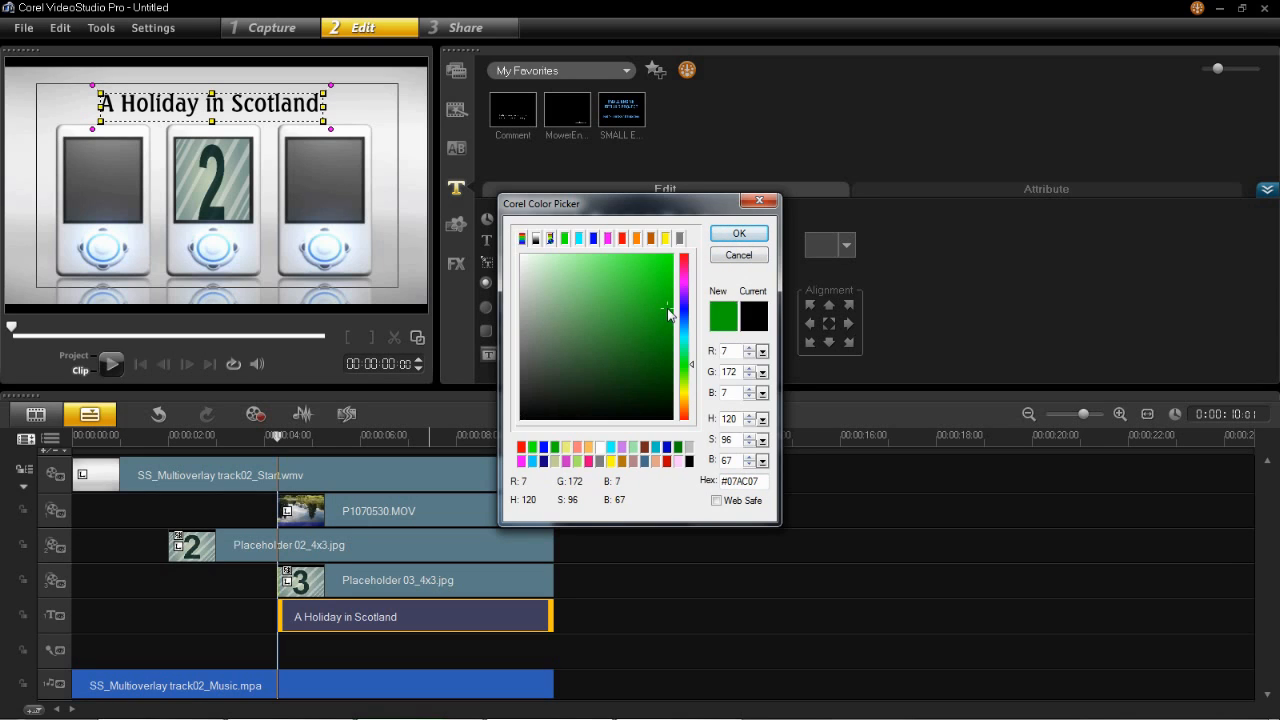
click(737, 235)
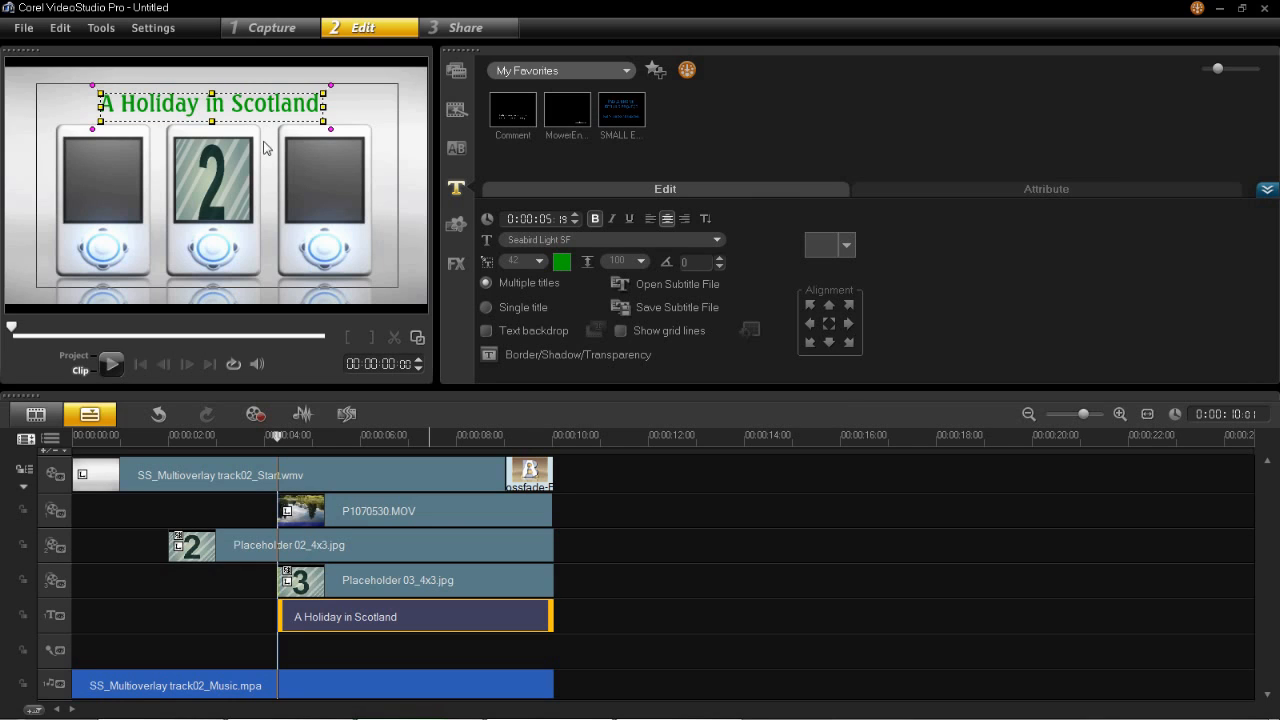
Play the project from 00:00:01:07 to review the restyled green title over the template
click(134, 441)
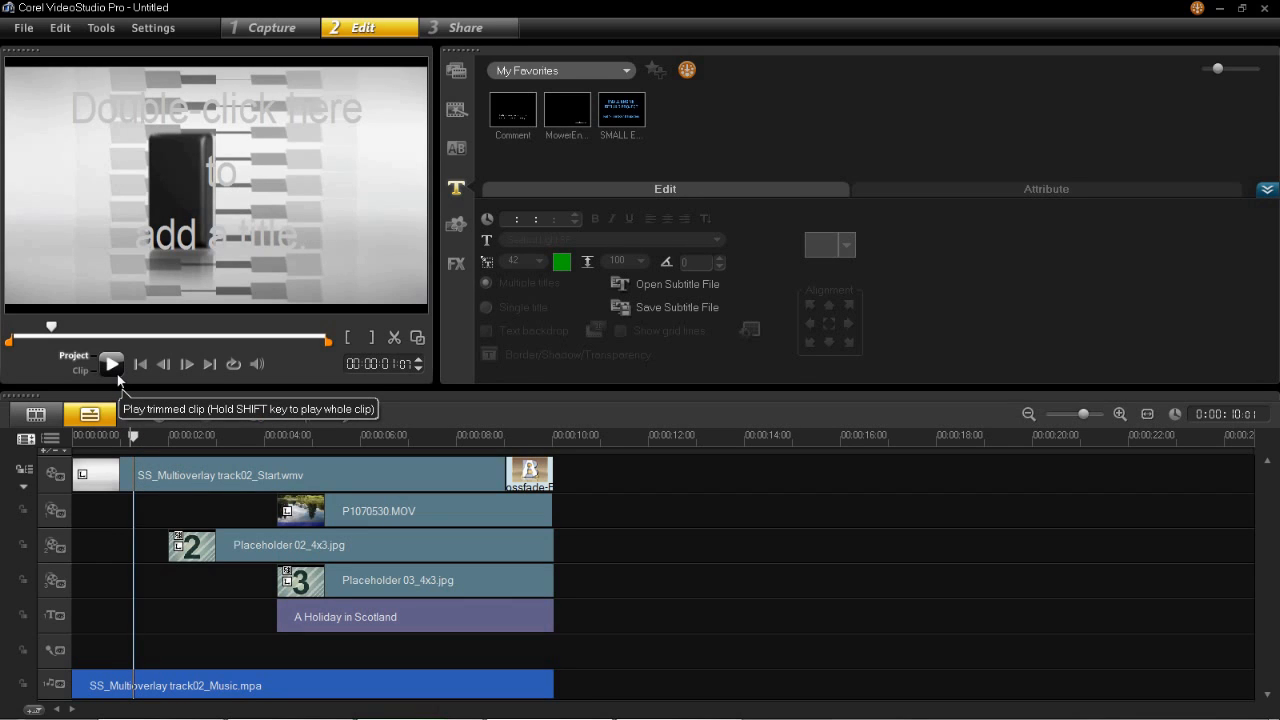
click(115, 370)
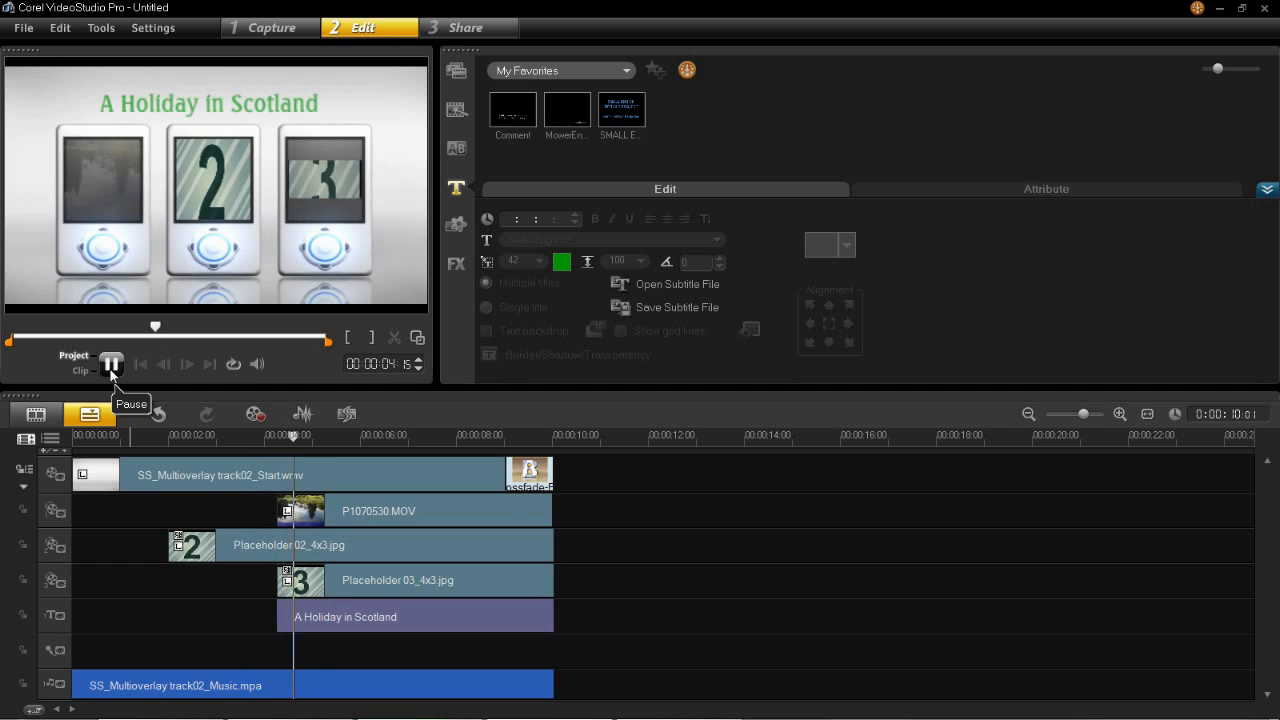
click(111, 366)
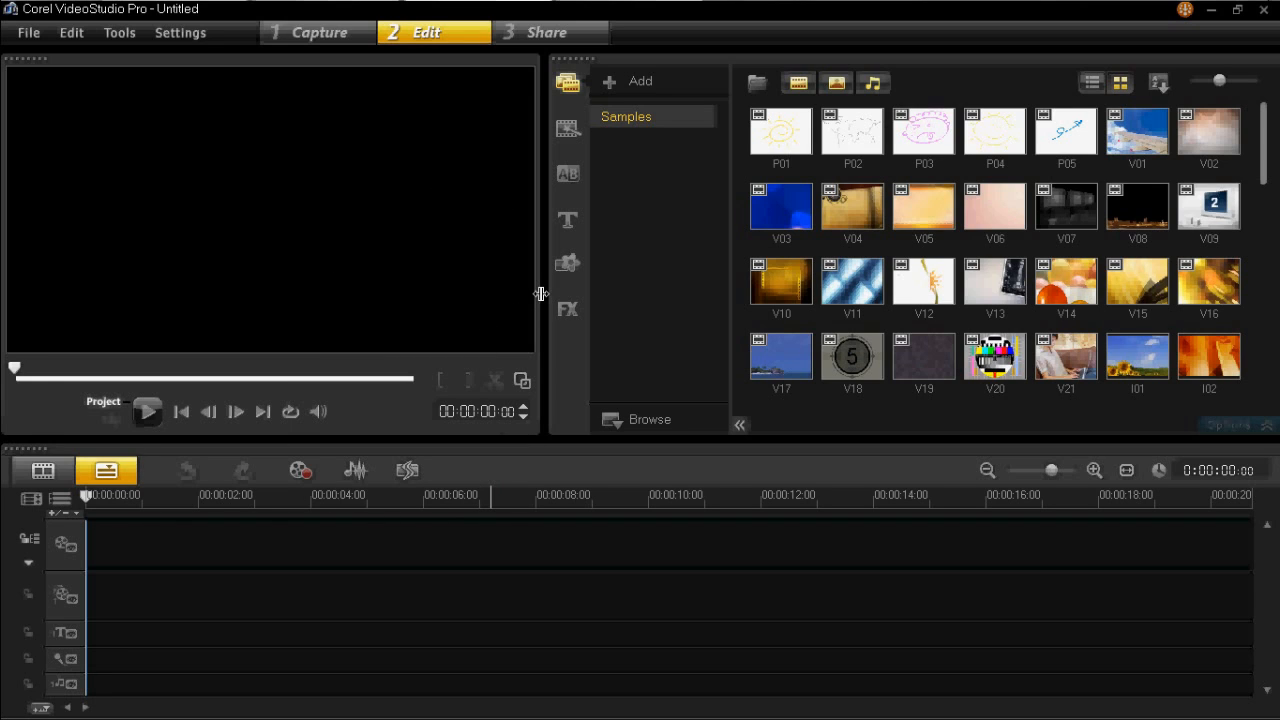
Resize the workspace panels so the preview is wider and taller, taking space from the library and the timeline
drag(540, 290, 682, 275)
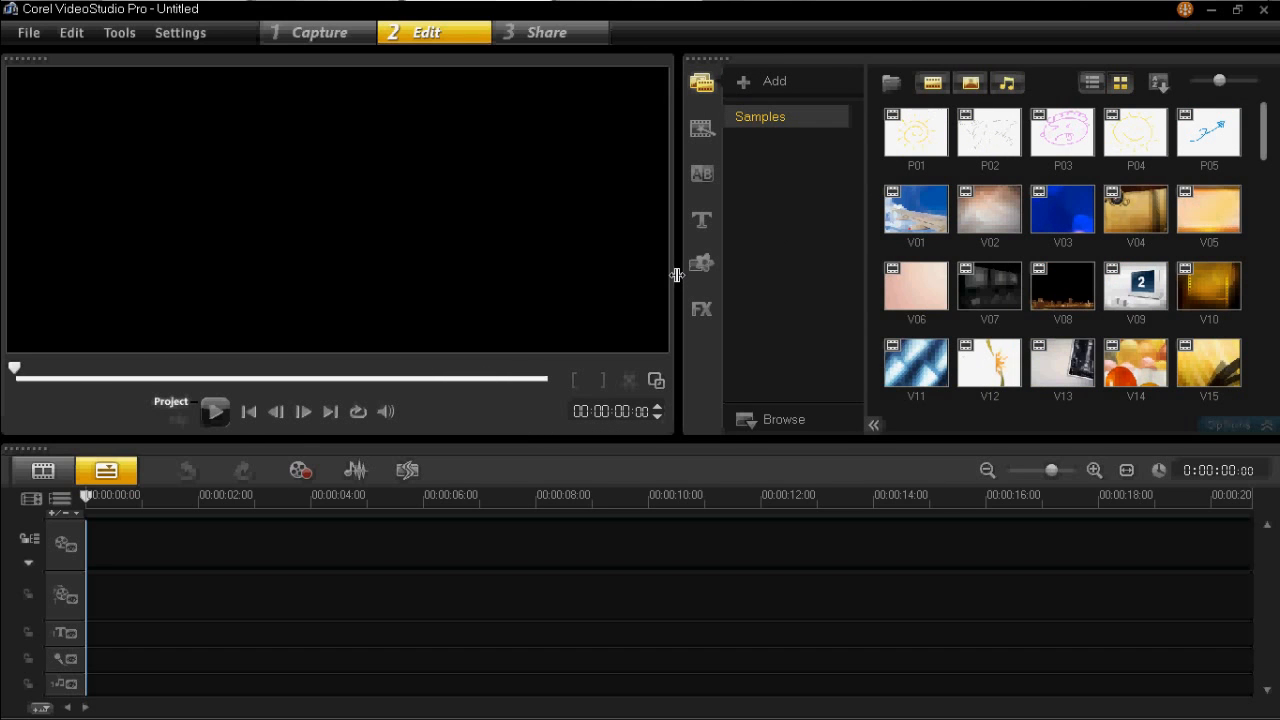
drag(672, 439, 669, 457)
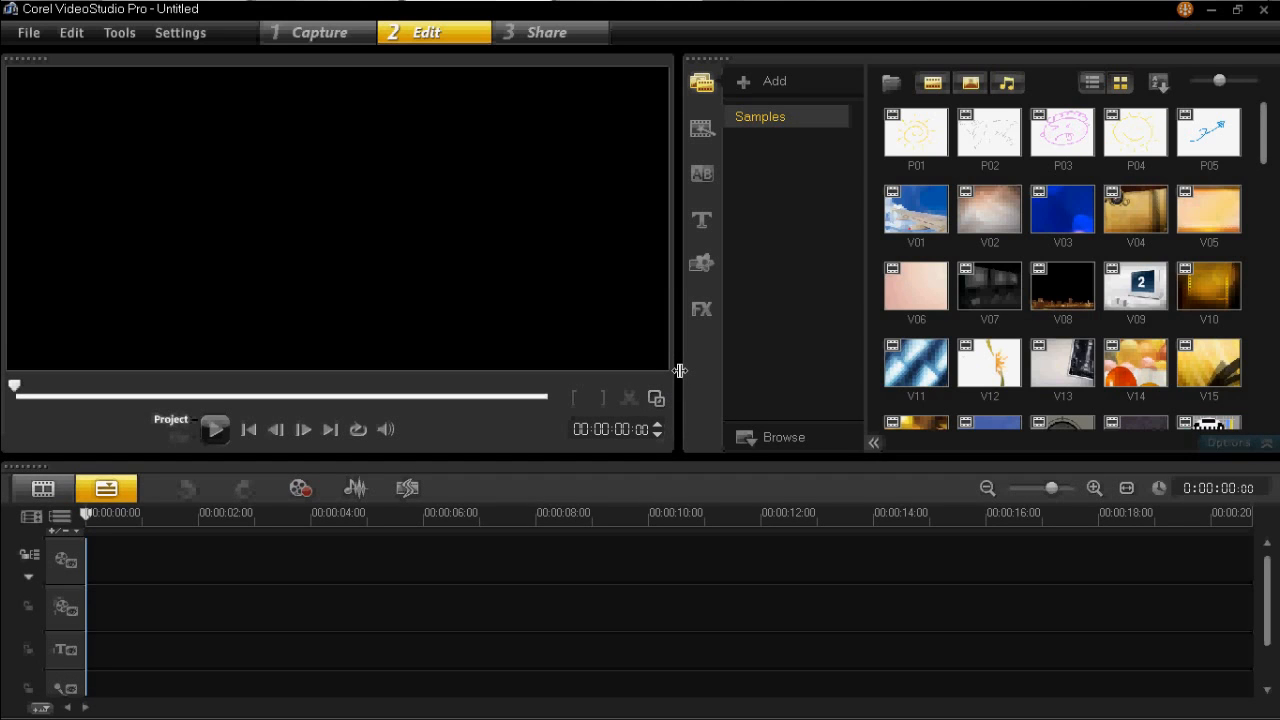
drag(679, 371, 652, 376)
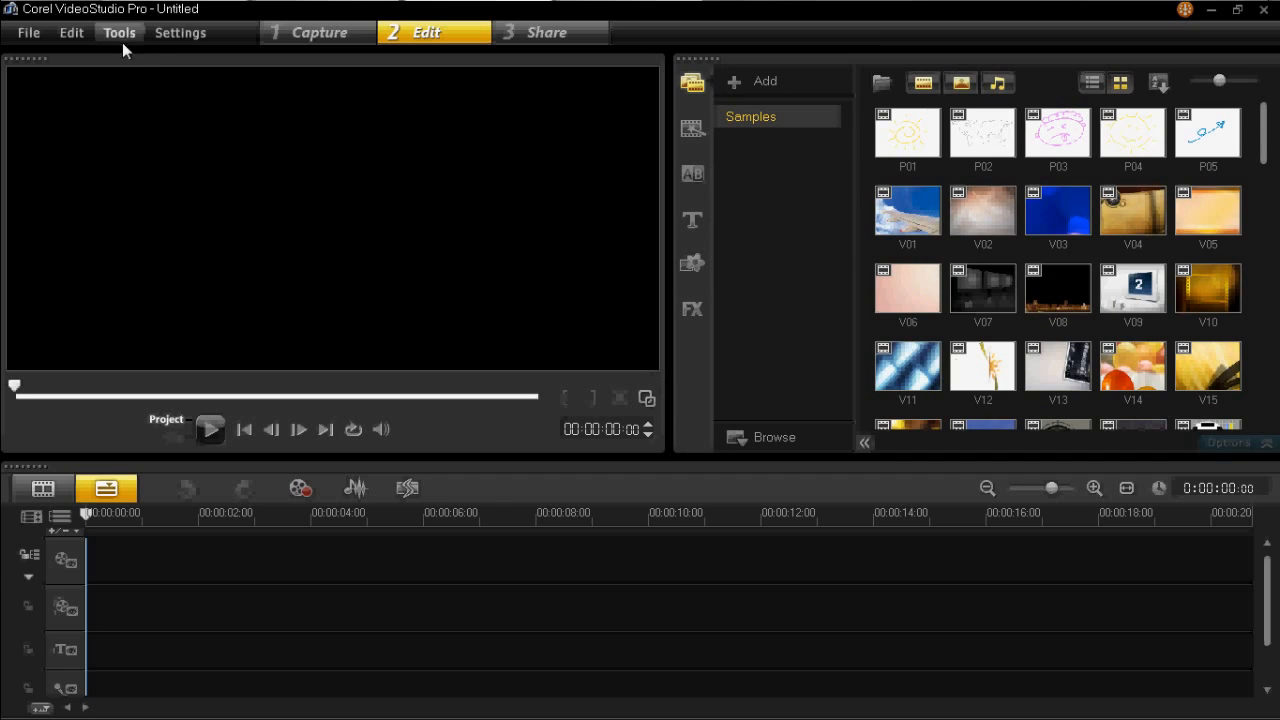
Save the current panel arrangement to one of the custom layout slots
click(160, 44)
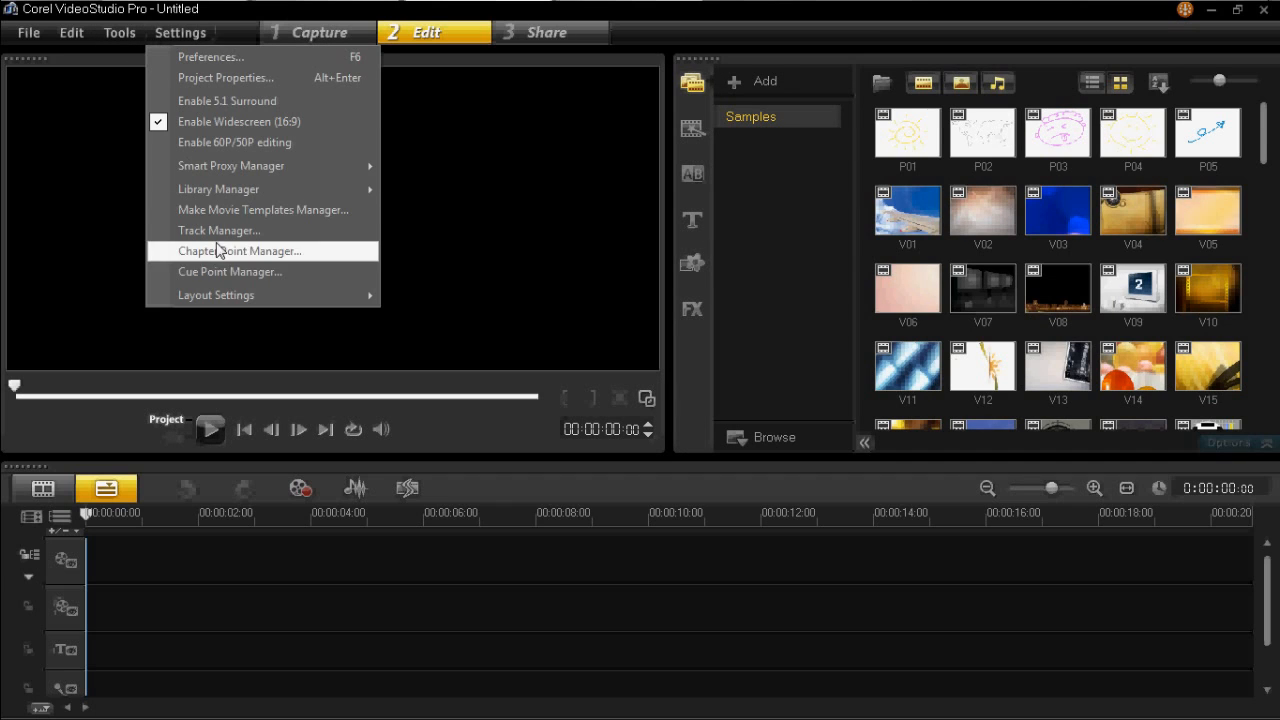
mouse_move(243, 296)
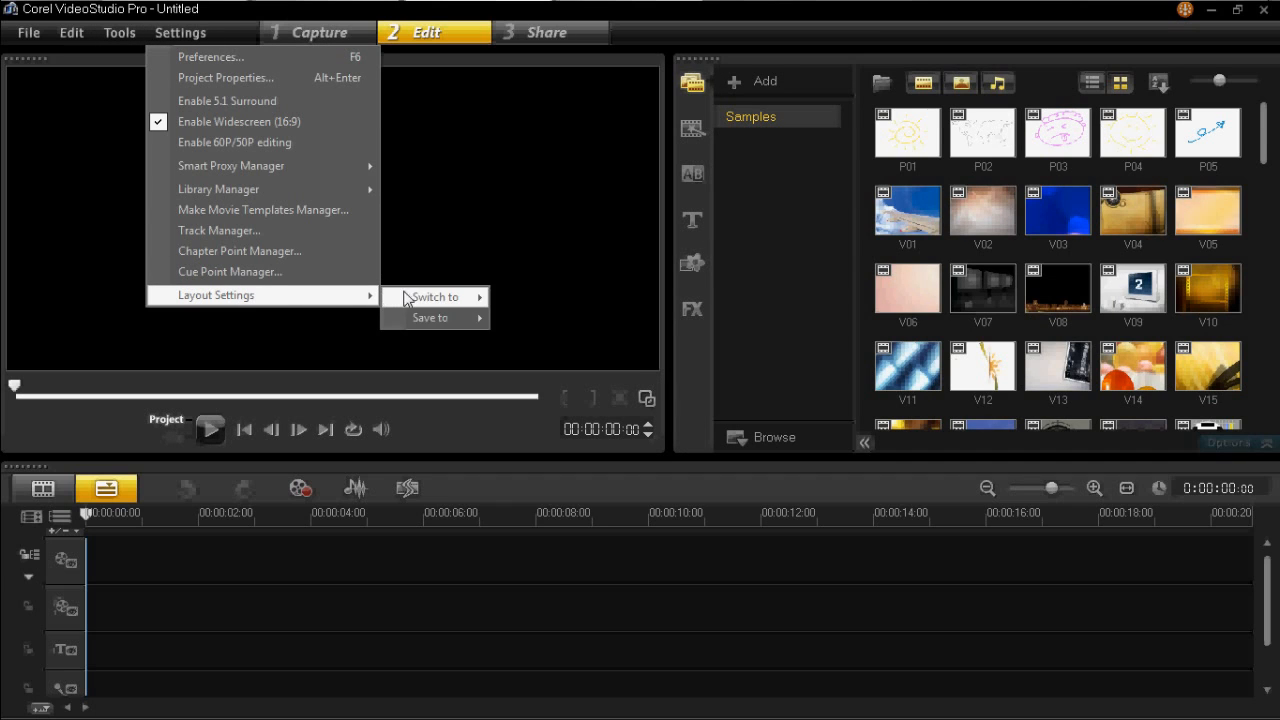
mouse_move(430, 318)
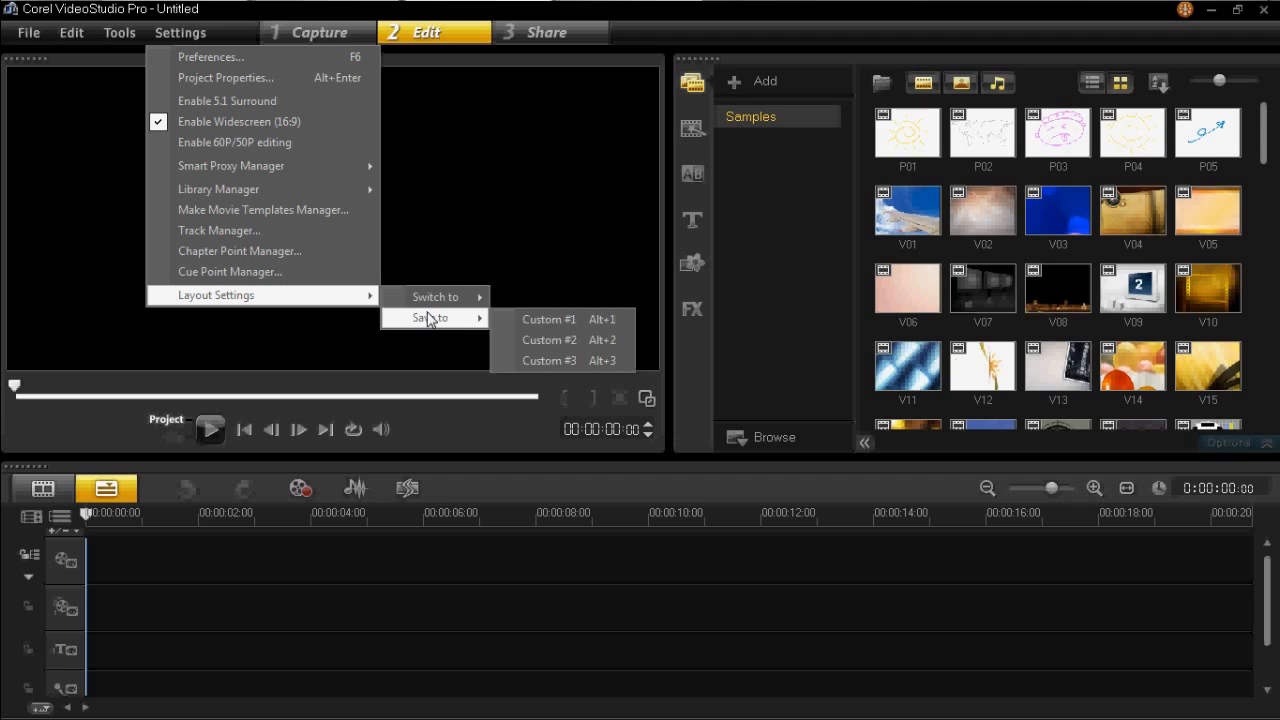
click(530, 330)
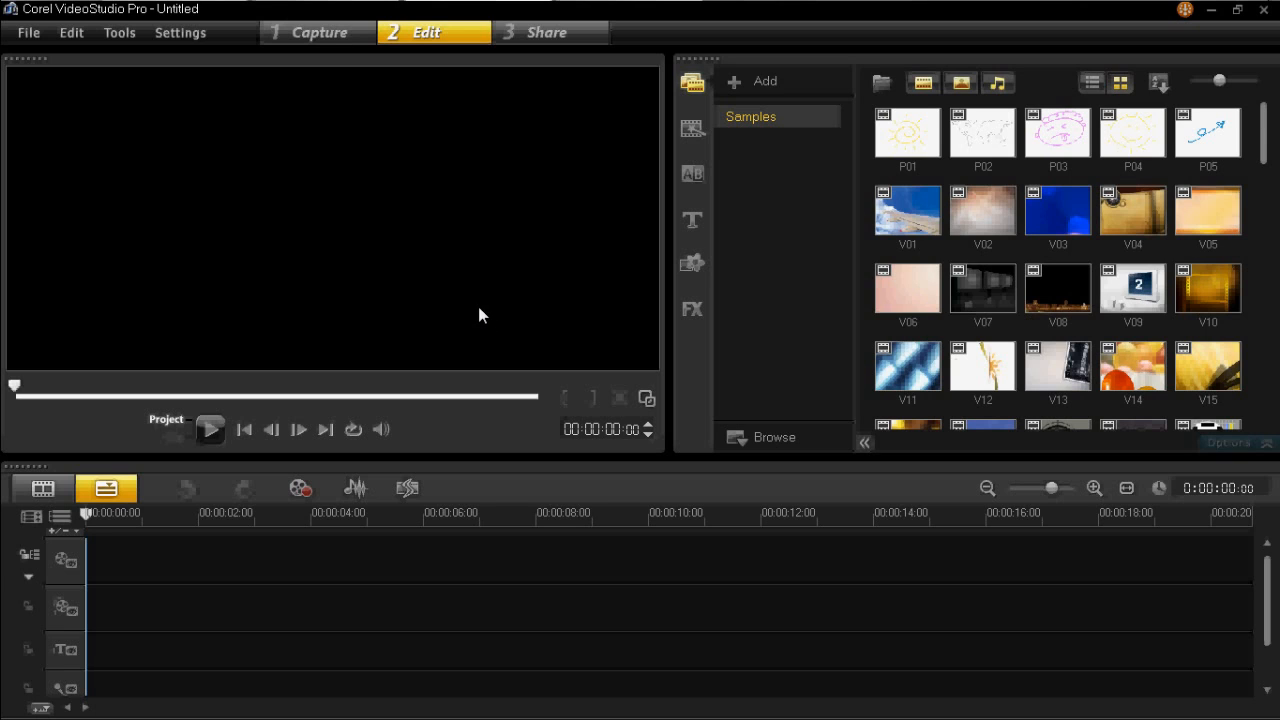
Switch the workspace back to the Default layout
click(178, 40)
mouse_move(297, 294)
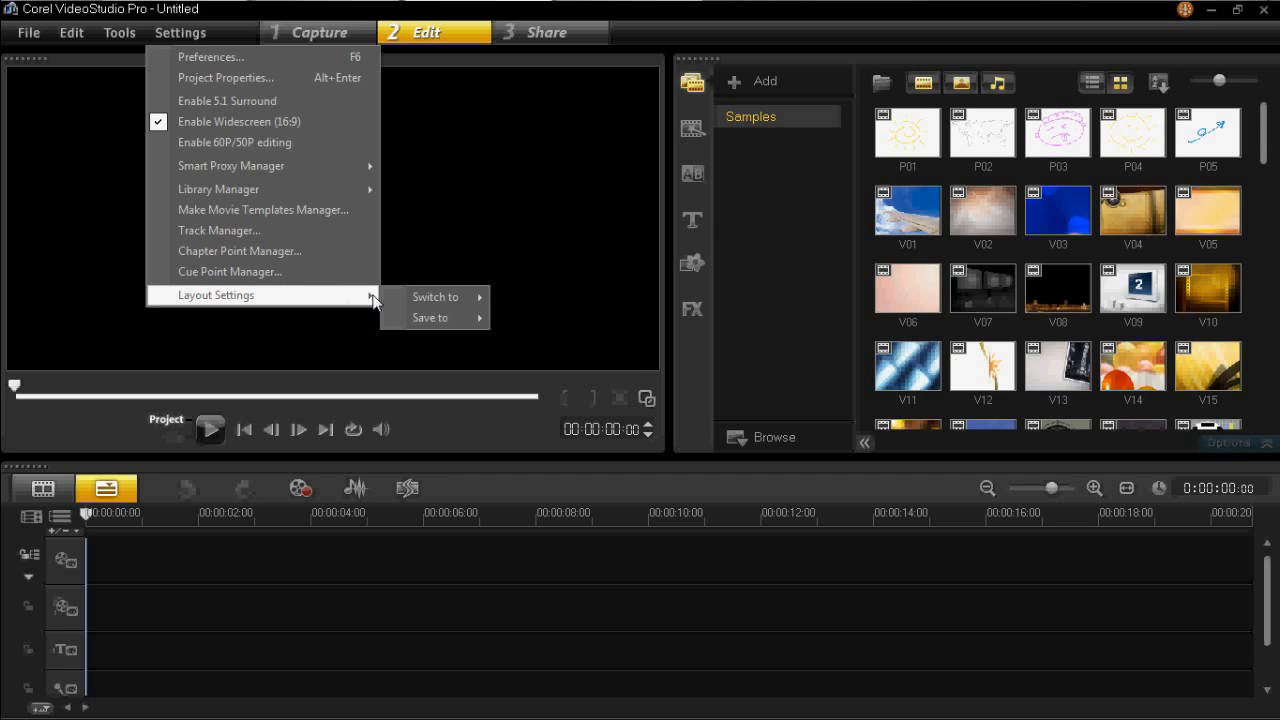
mouse_move(414, 300)
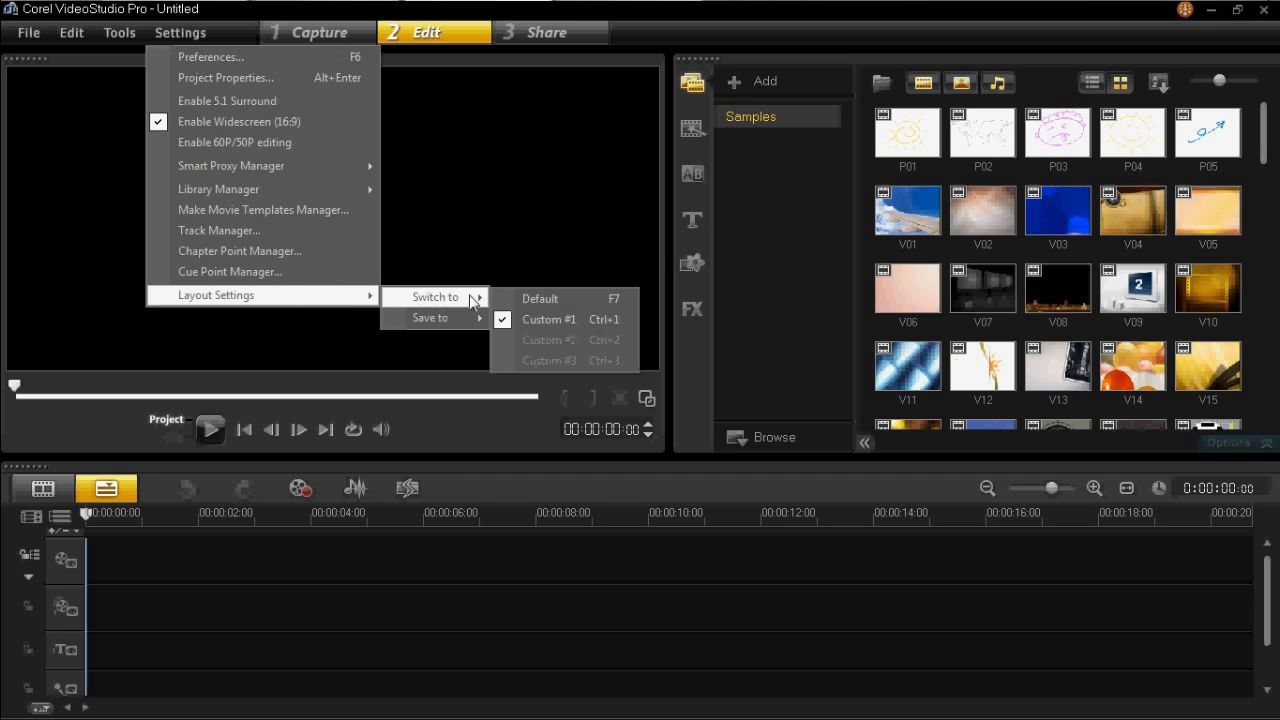
click(531, 300)
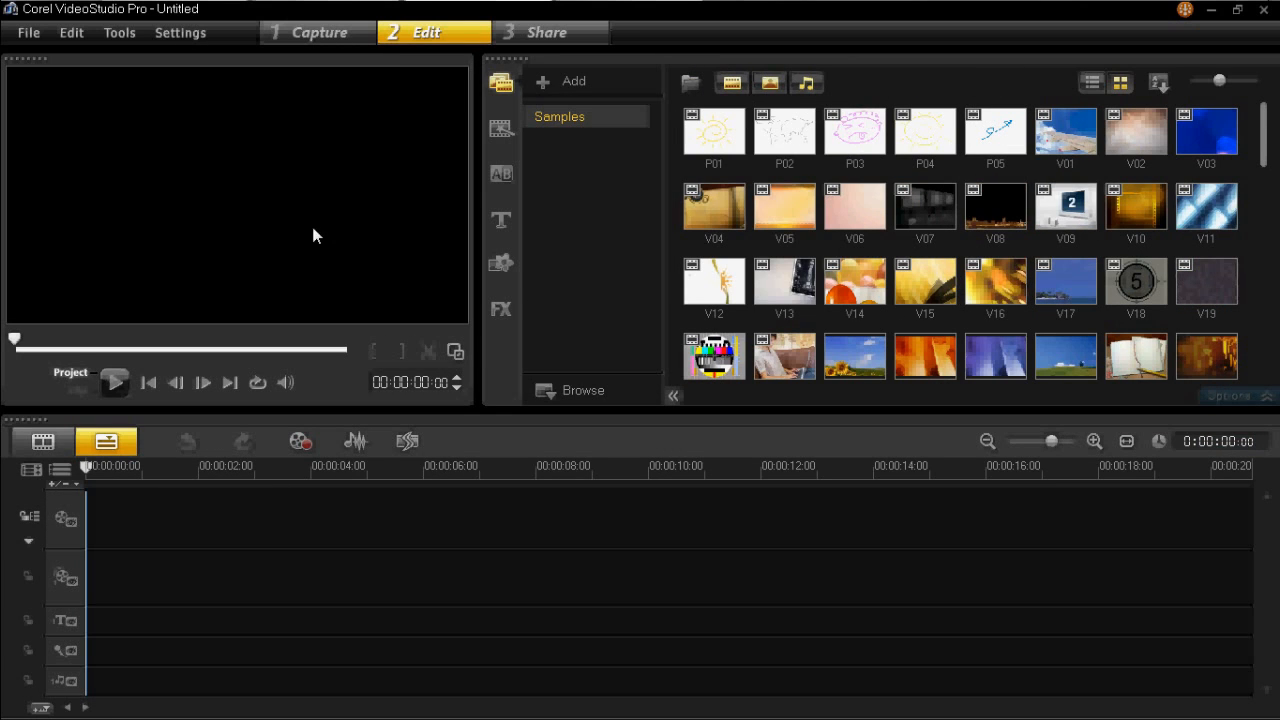
Switch the workspace to the saved Custom #1 layout
click(176, 37)
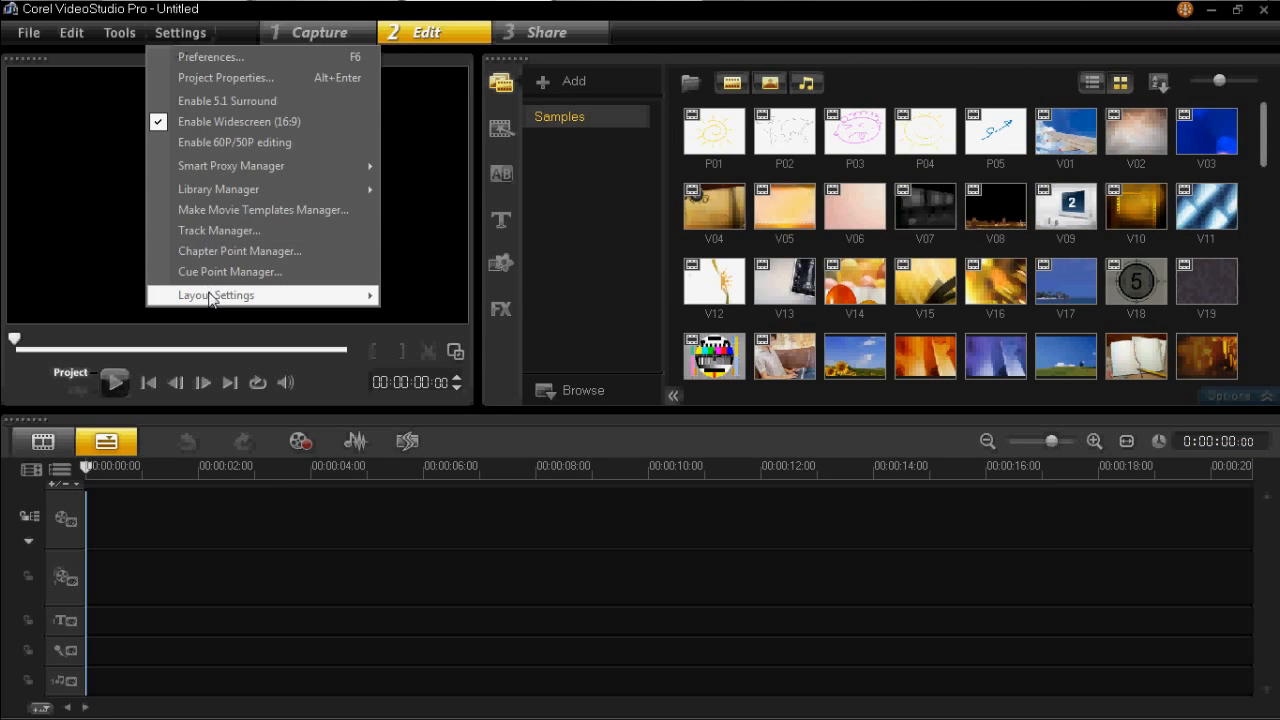
mouse_move(376, 304)
mouse_move(470, 298)
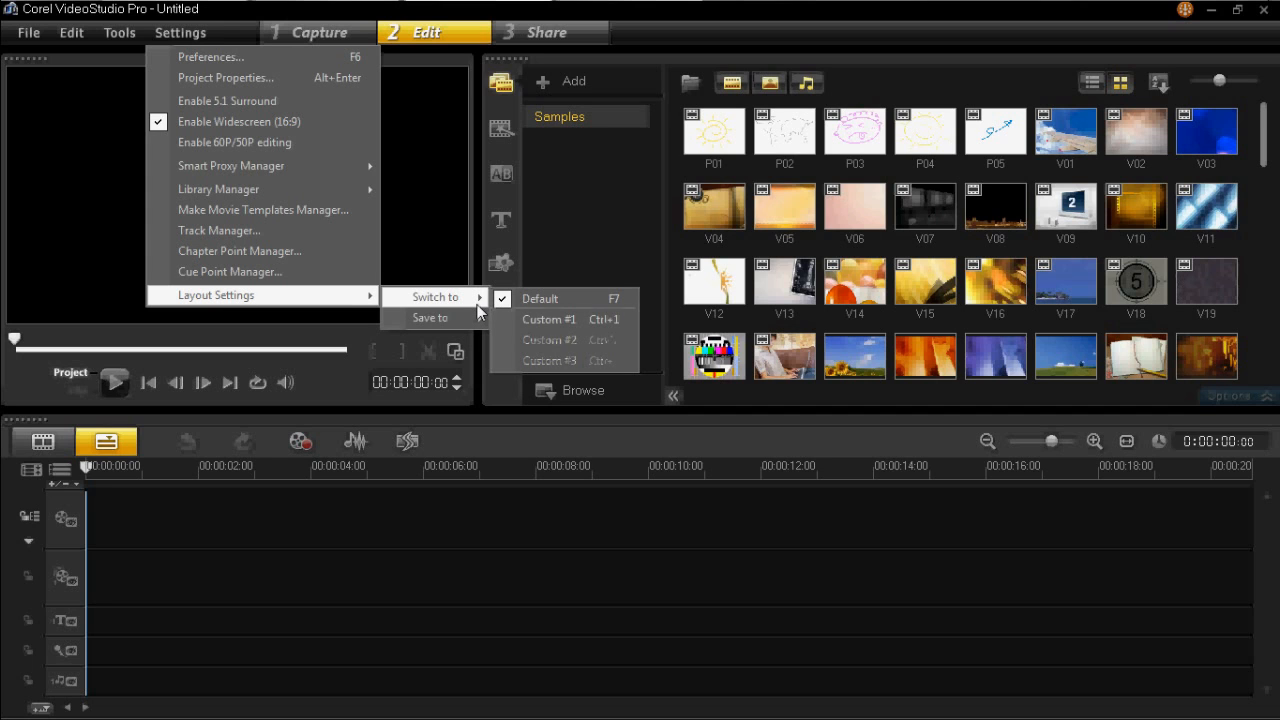
click(543, 321)
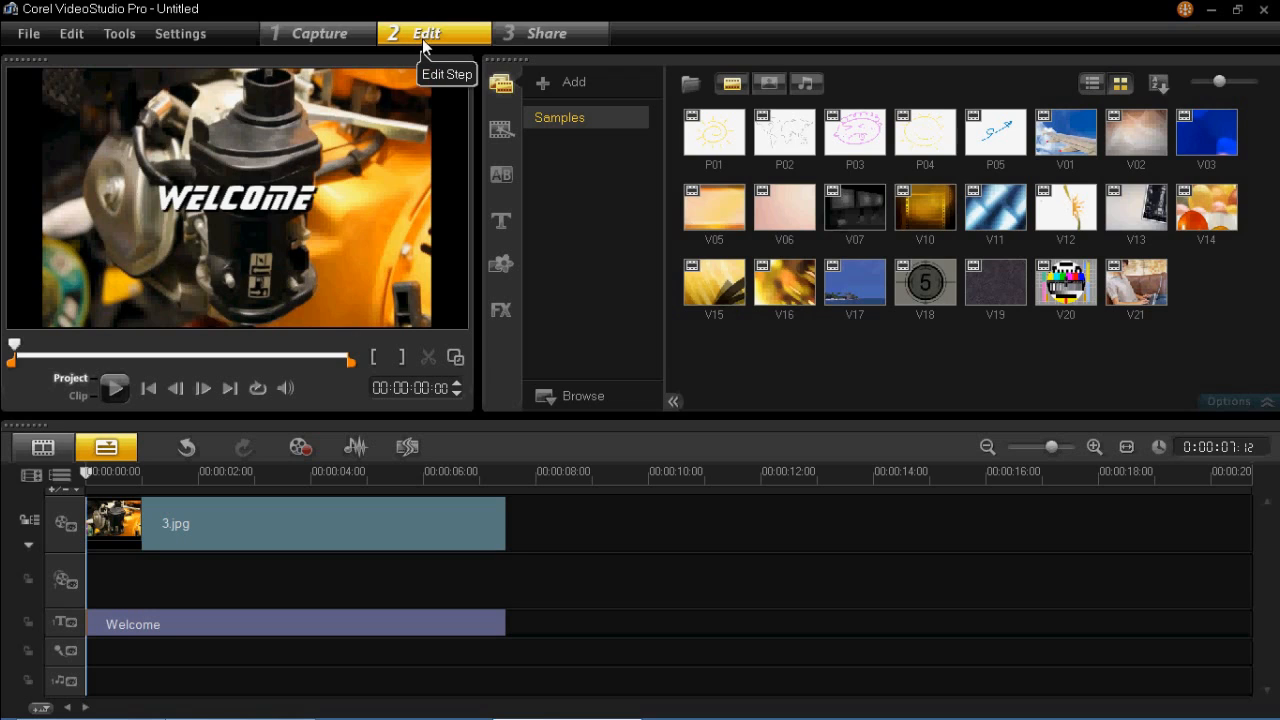
Add frame F02 from the Frame graphics at the start of the overlay track and stretch it to the photo clip's length
click(505, 267)
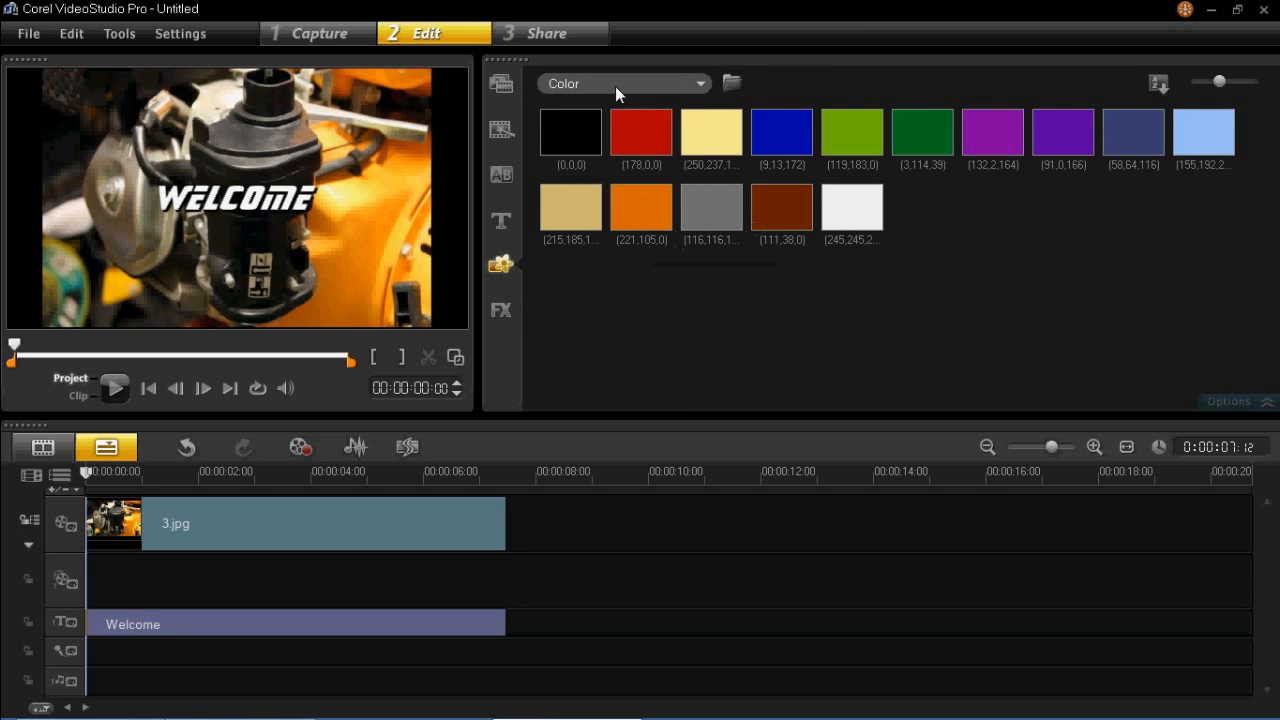
click(694, 86)
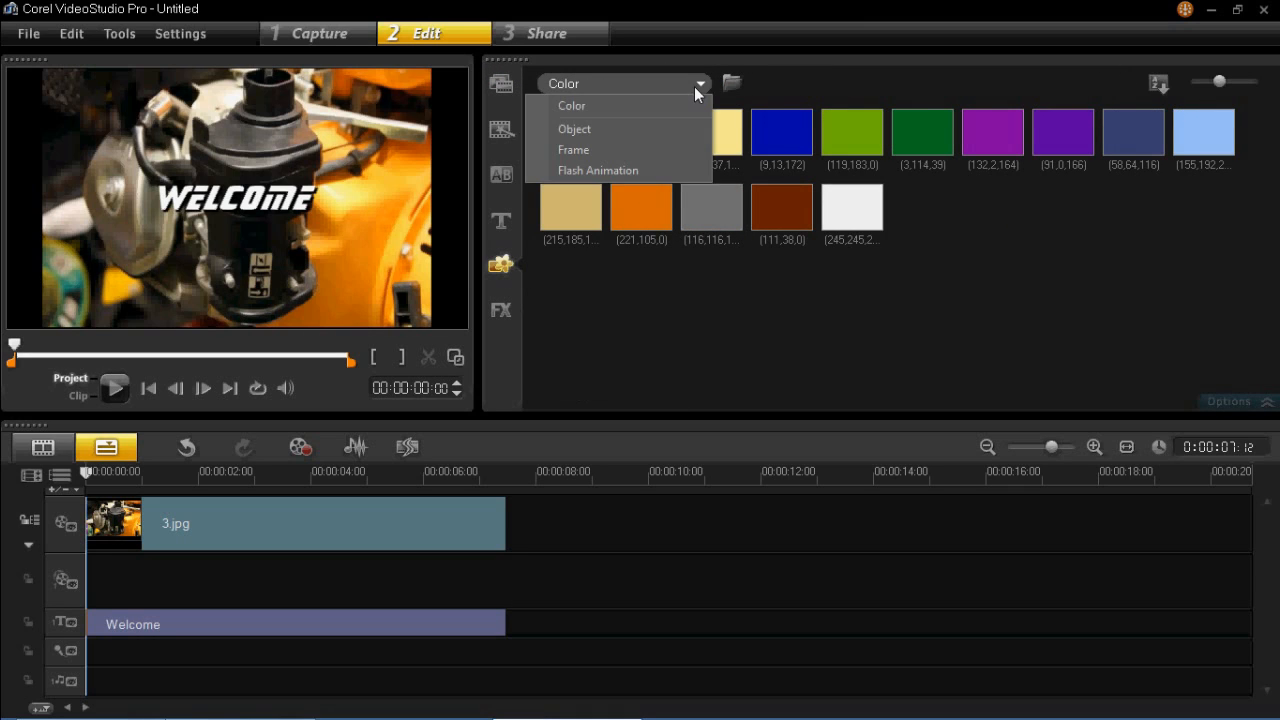
click(647, 150)
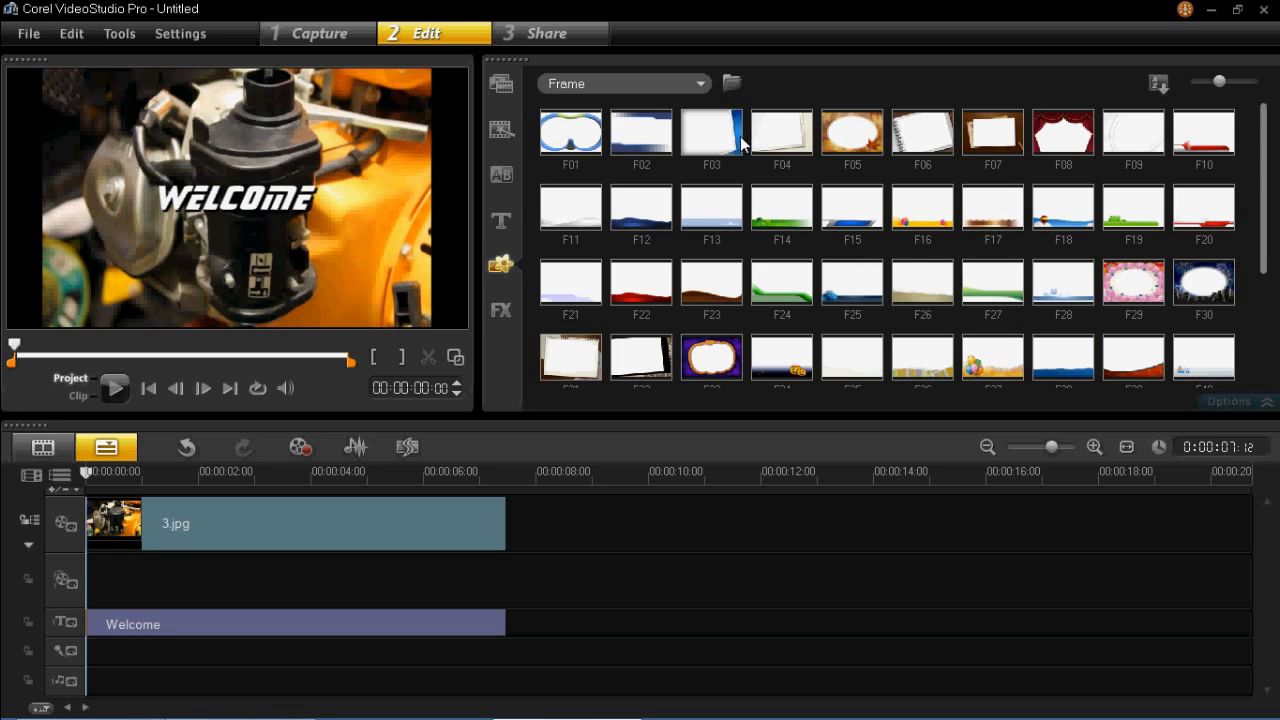
click(655, 147)
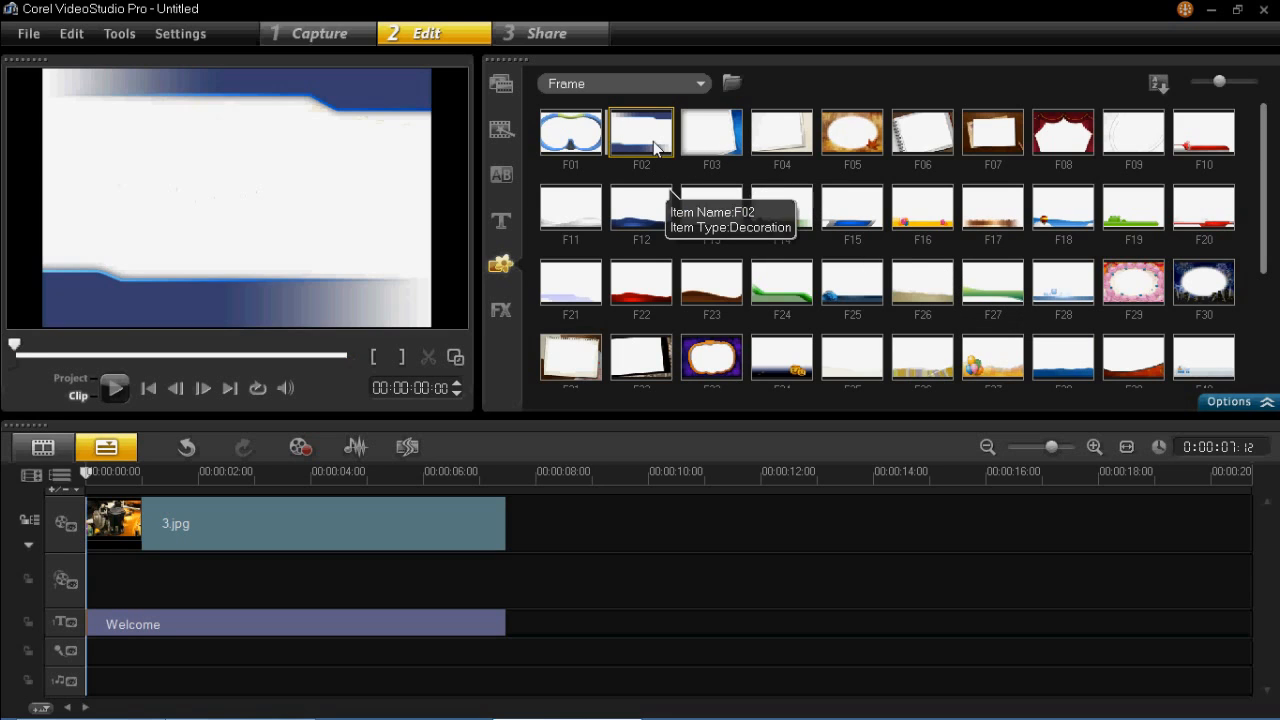
drag(655, 147, 158, 595)
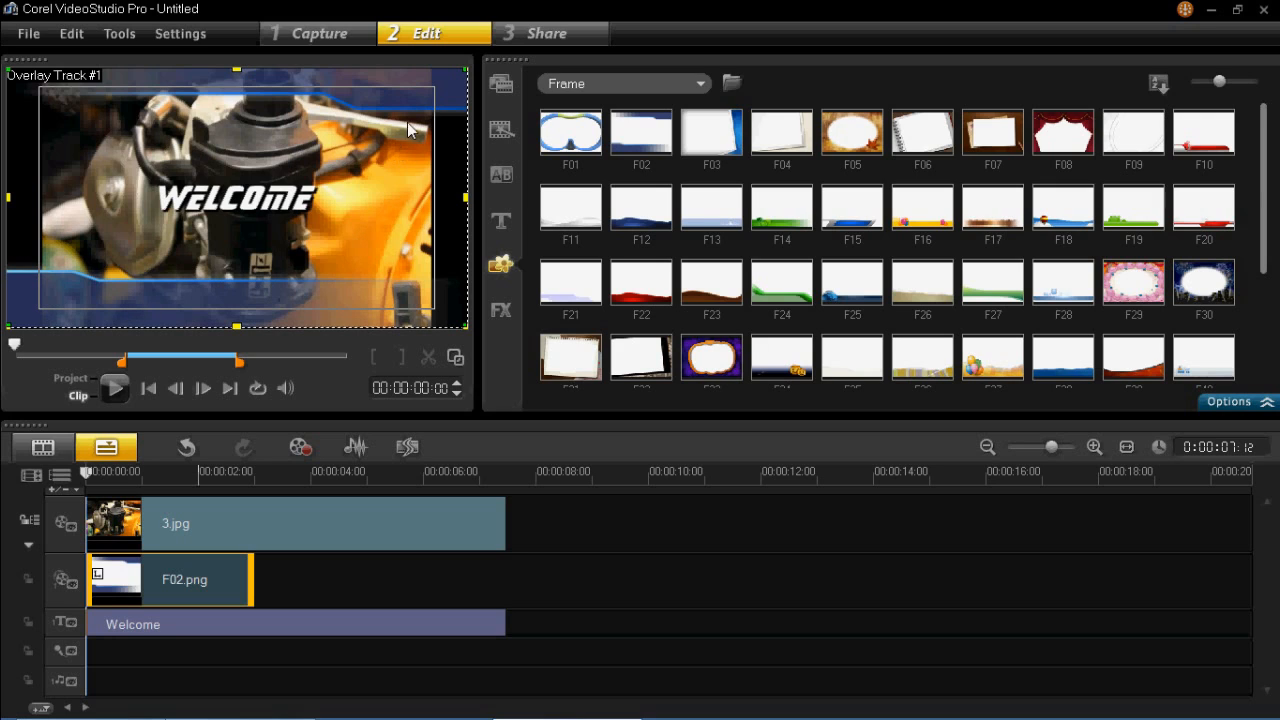
drag(249, 557, 506, 580)
Play the project from the start and view the framed Welcome photo at full-screen size
click(178, 473)
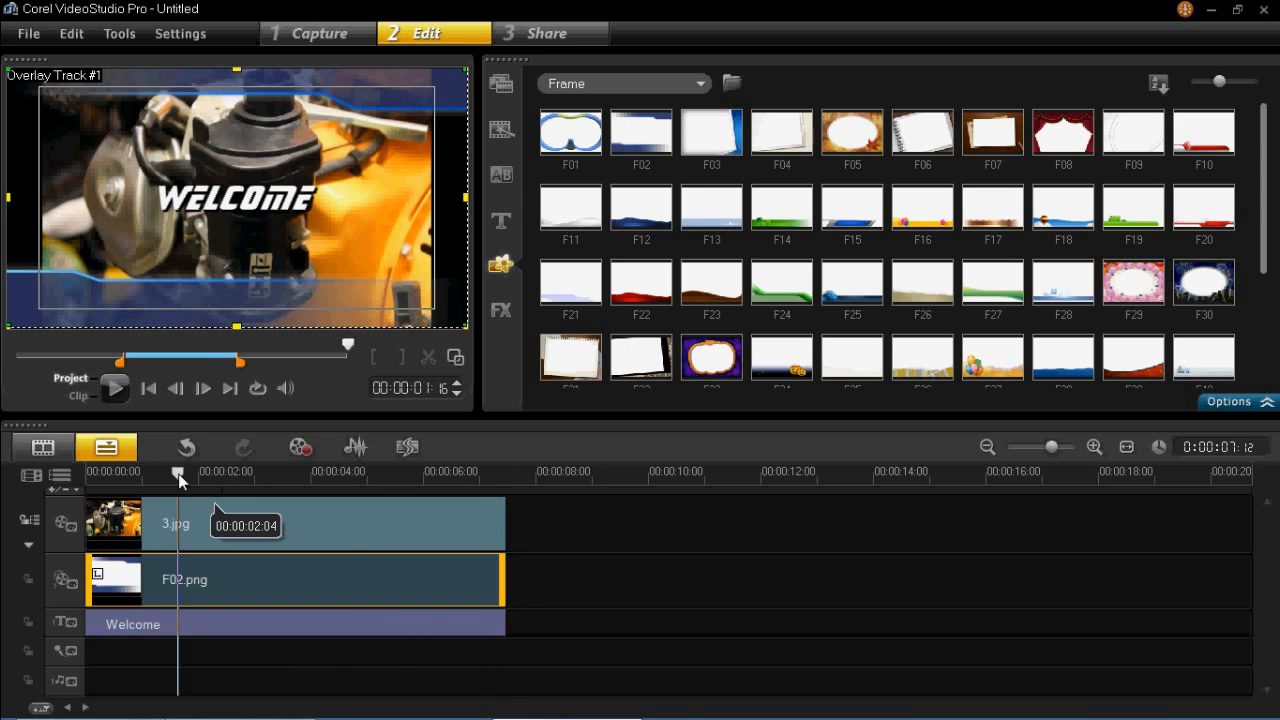
drag(178, 473, 86, 472)
click(112, 389)
double_click(147, 267)
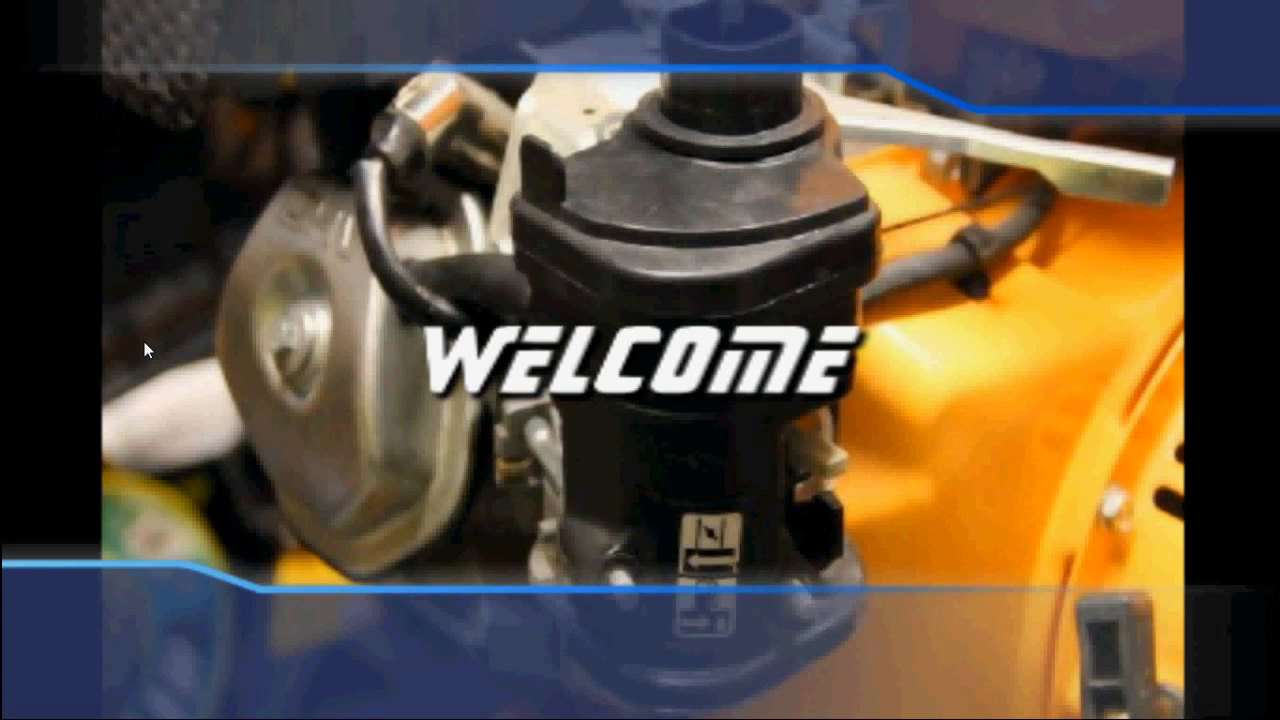
key(Escape)
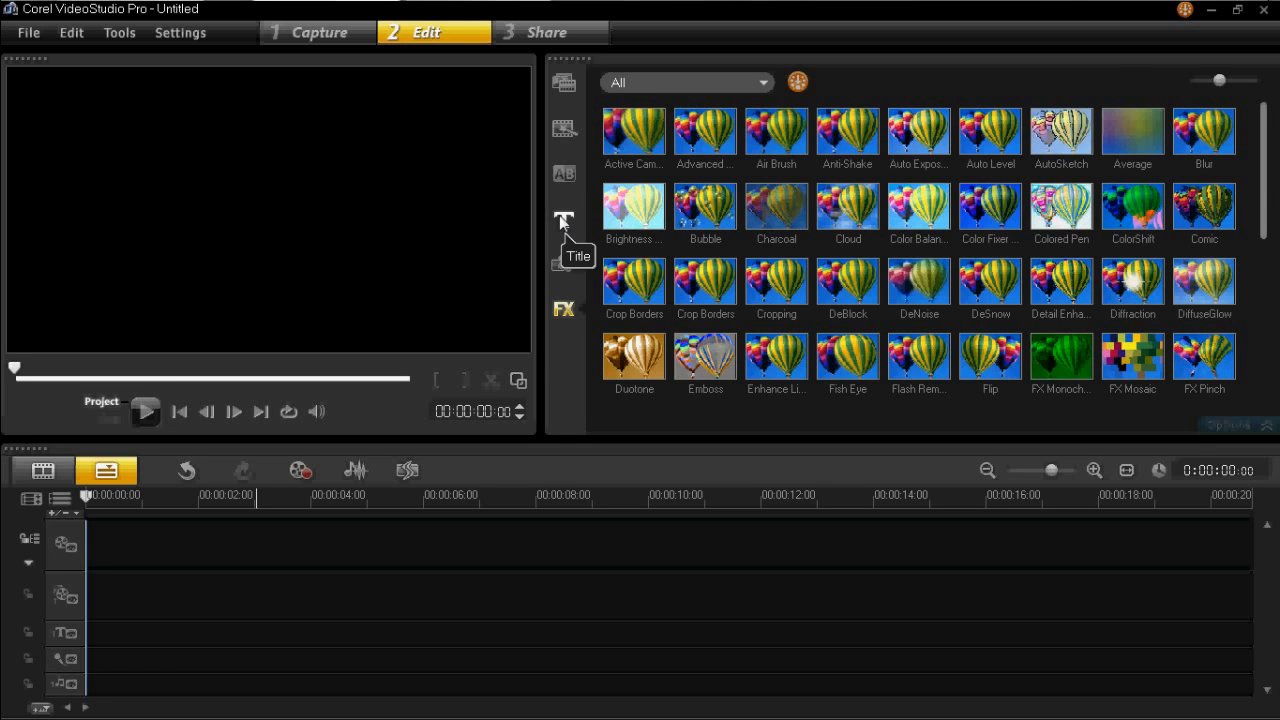
Add a title reading "Tutorial" near the middle of the preview
click(562, 220)
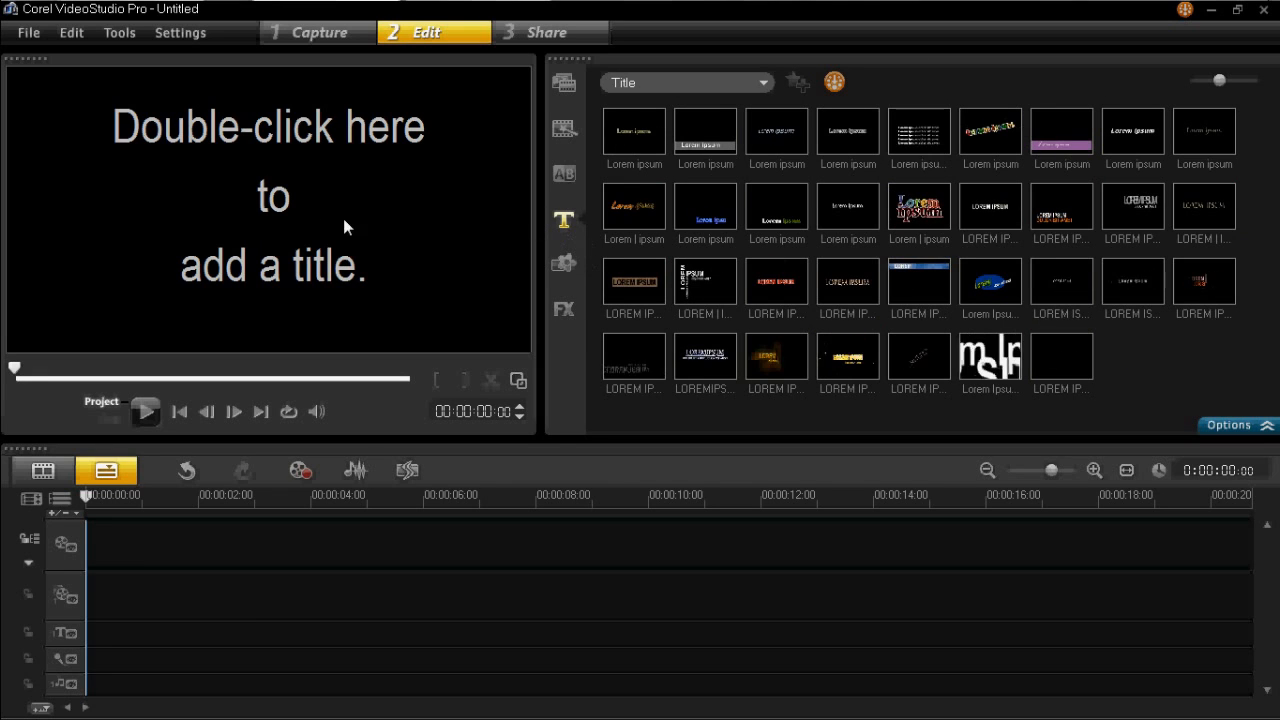
double_click(226, 224)
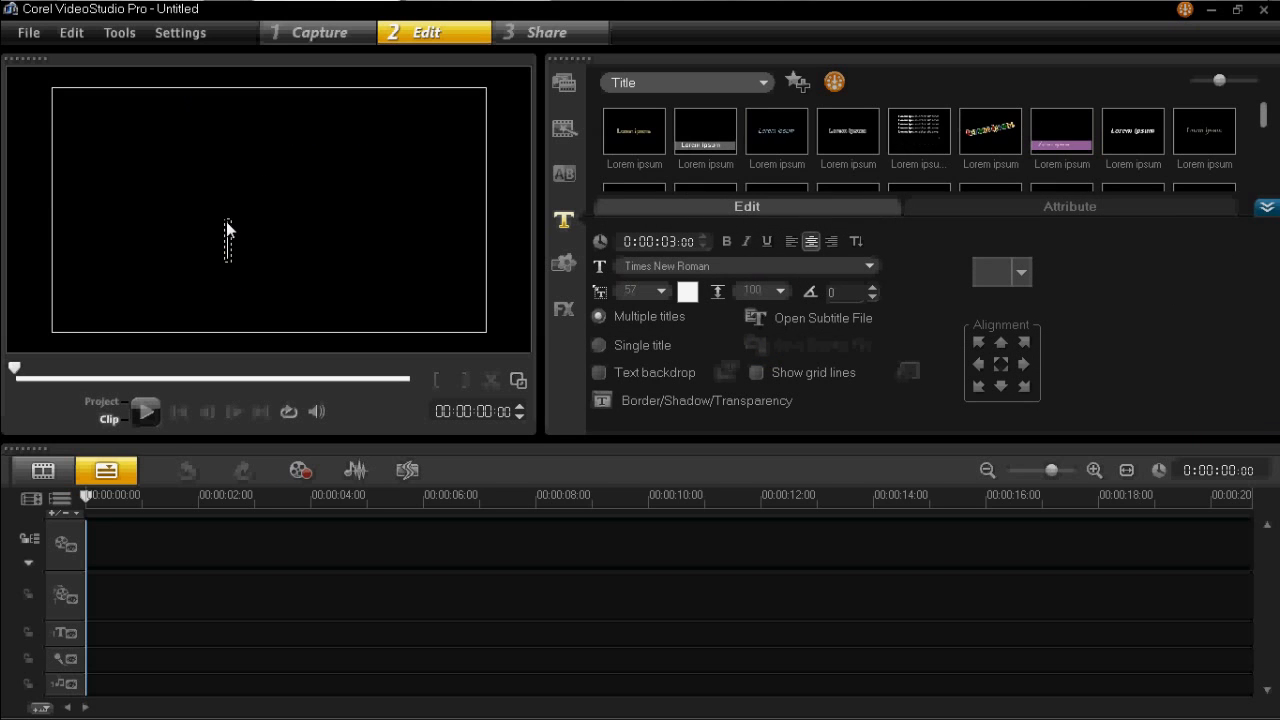
text(Tuto)
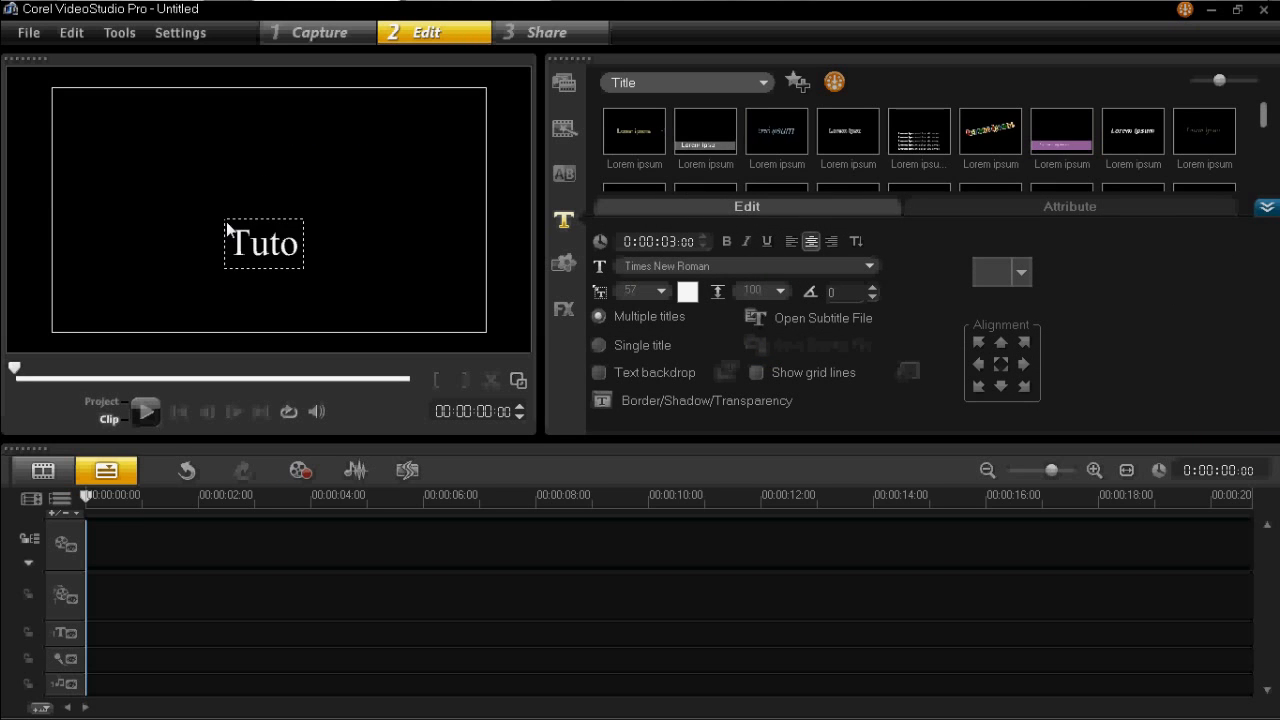
text(rial)
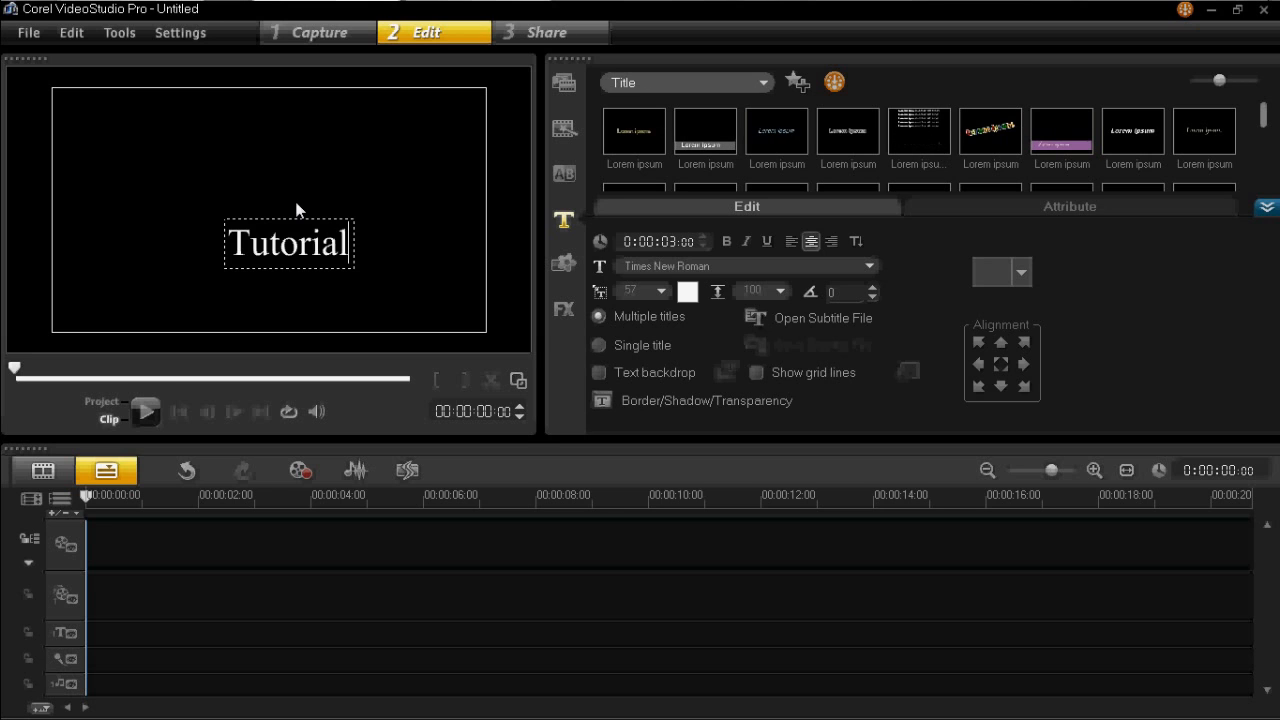
Add a second title reading "On how to add multiple titles" and place it directly below "Tutorial"
click(253, 130)
click(253, 130)
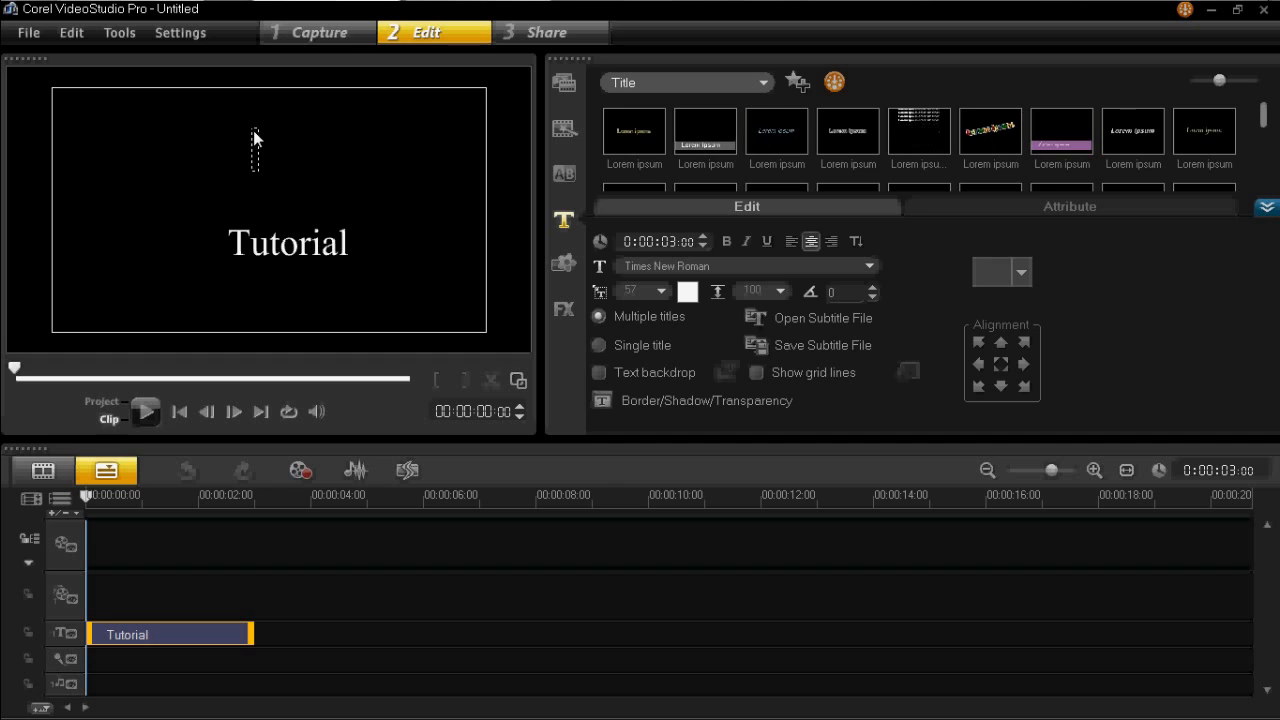
text(On how to)
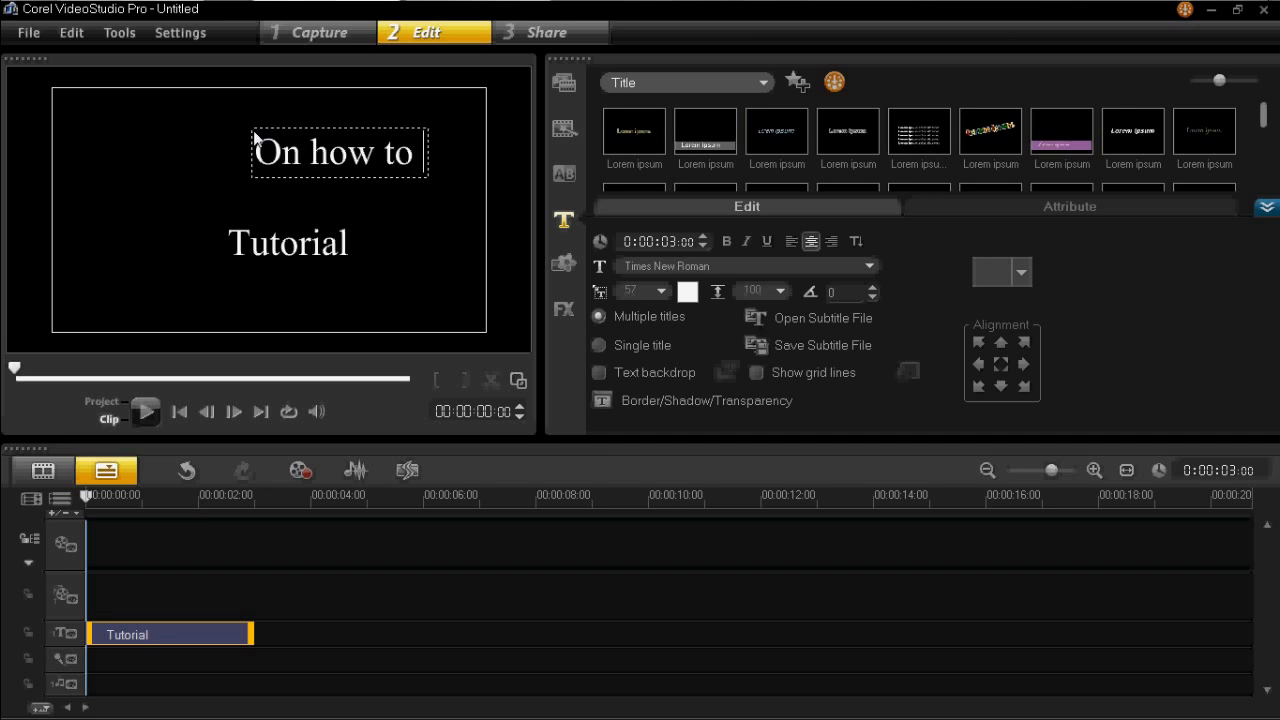
text( add mu)
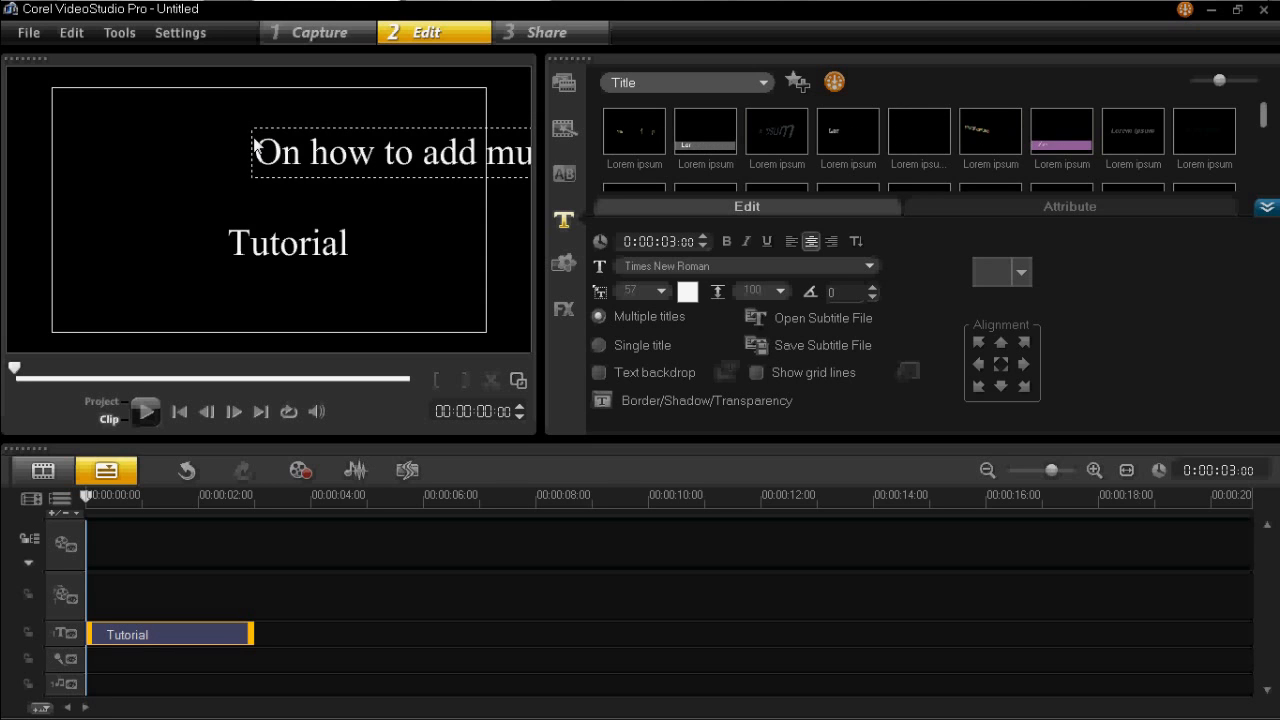
drag(288, 168, 89, 290)
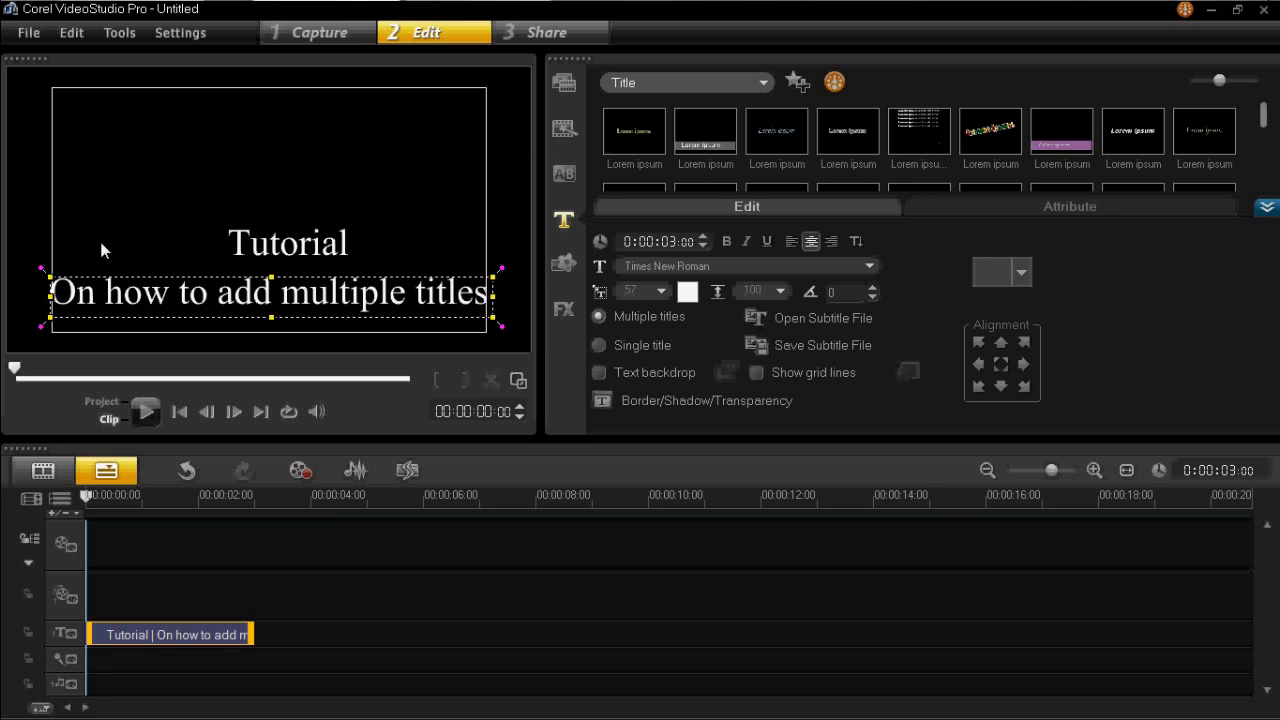
Nudge the "Tutorial" text slightly down and to the left, and extend the title clip's duration on the title track
click(257, 246)
drag(257, 249, 250, 254)
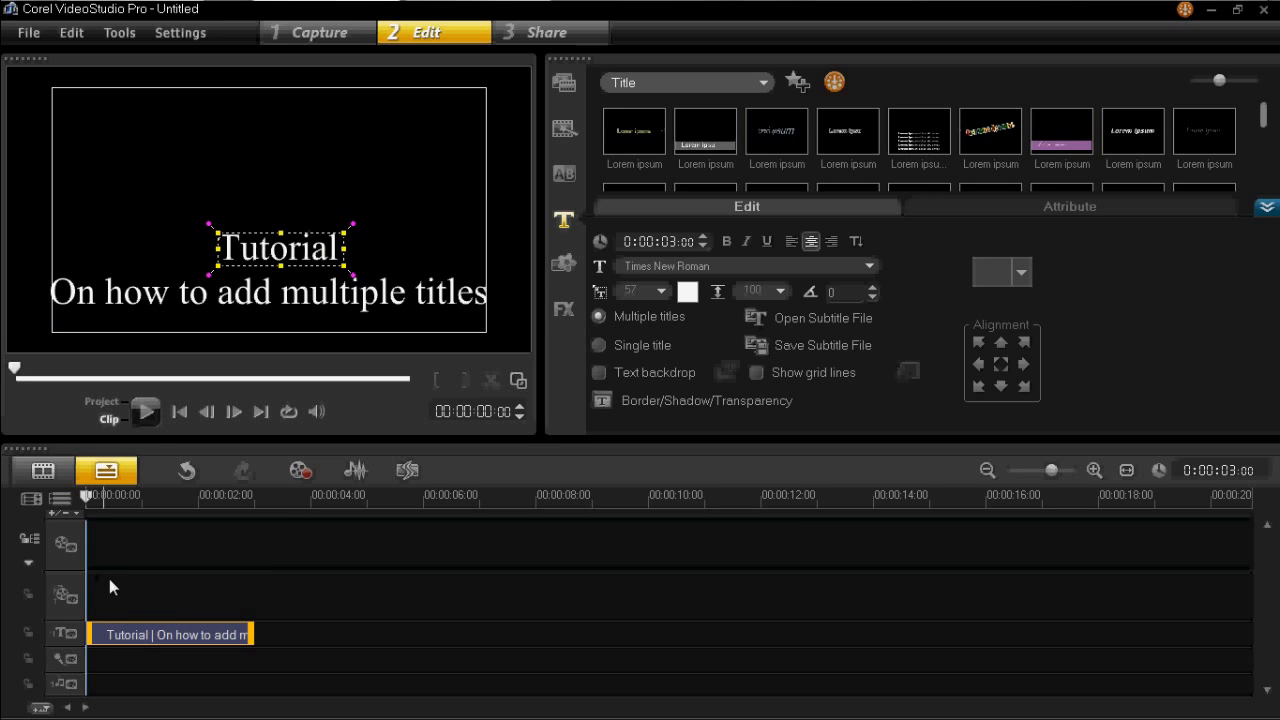
click(217, 622)
drag(217, 620, 381, 632)
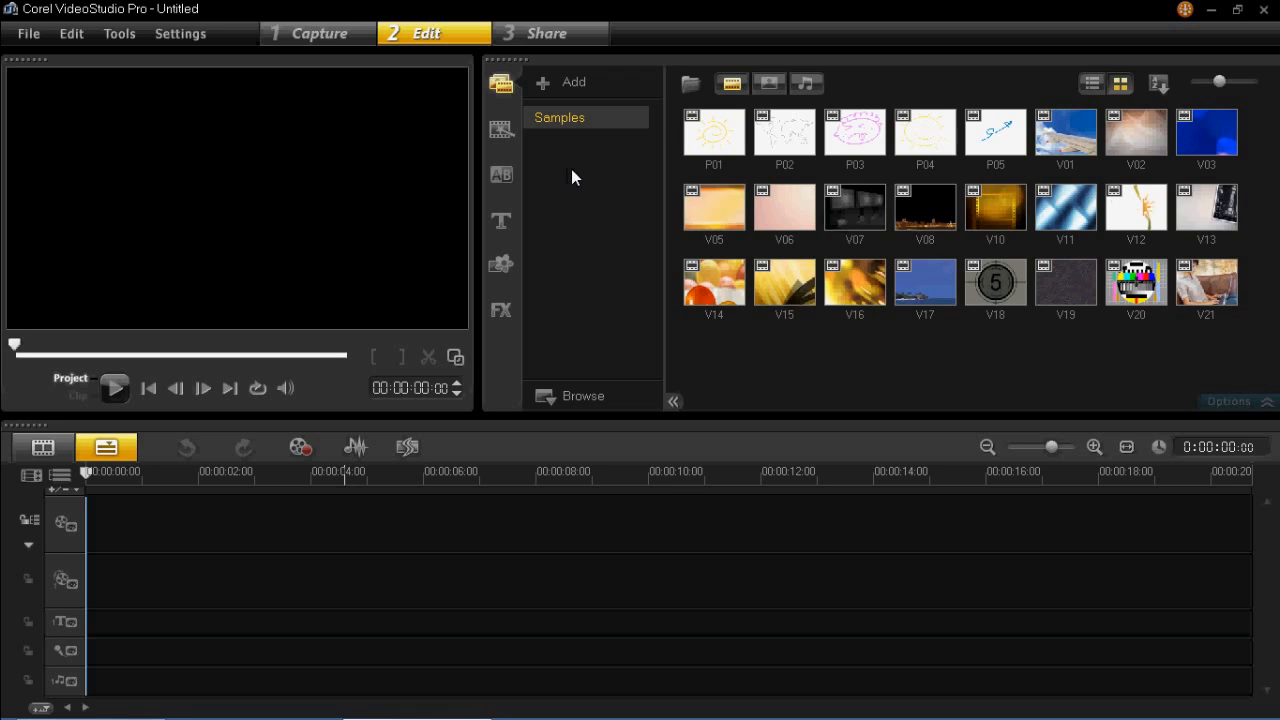
Open the Performance settings in the program preferences
click(181, 34)
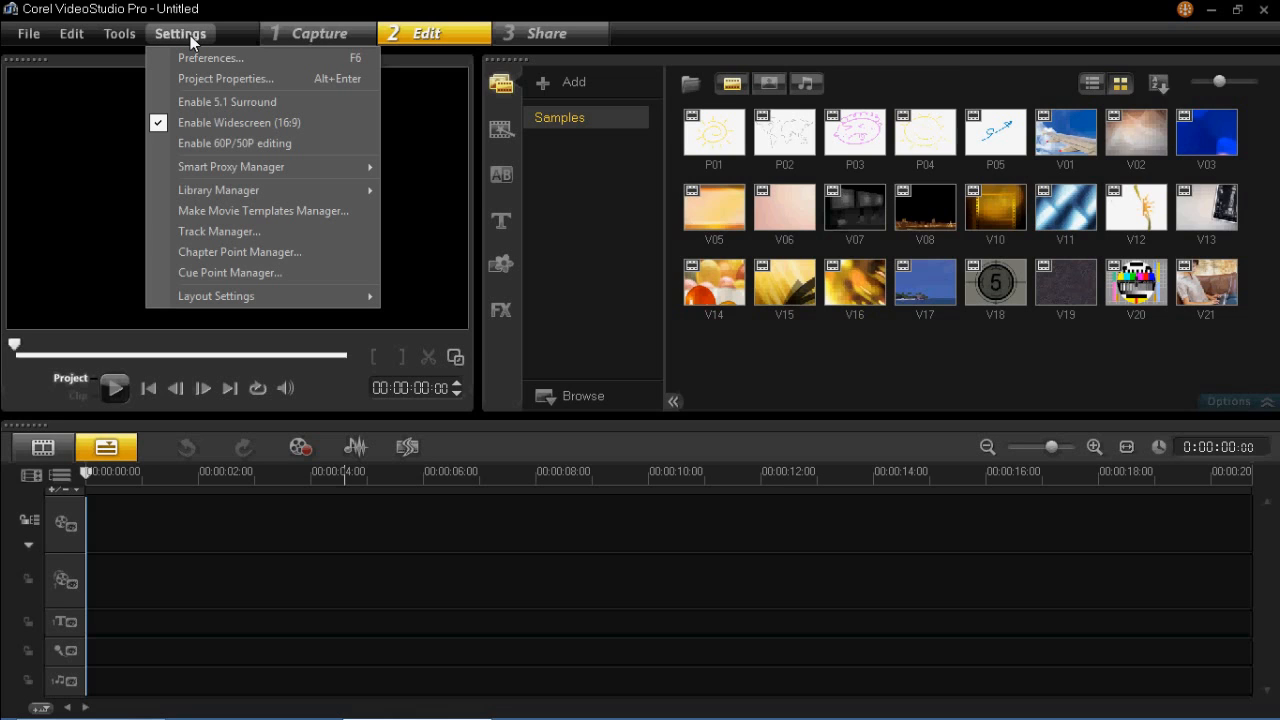
mouse_move(230, 168)
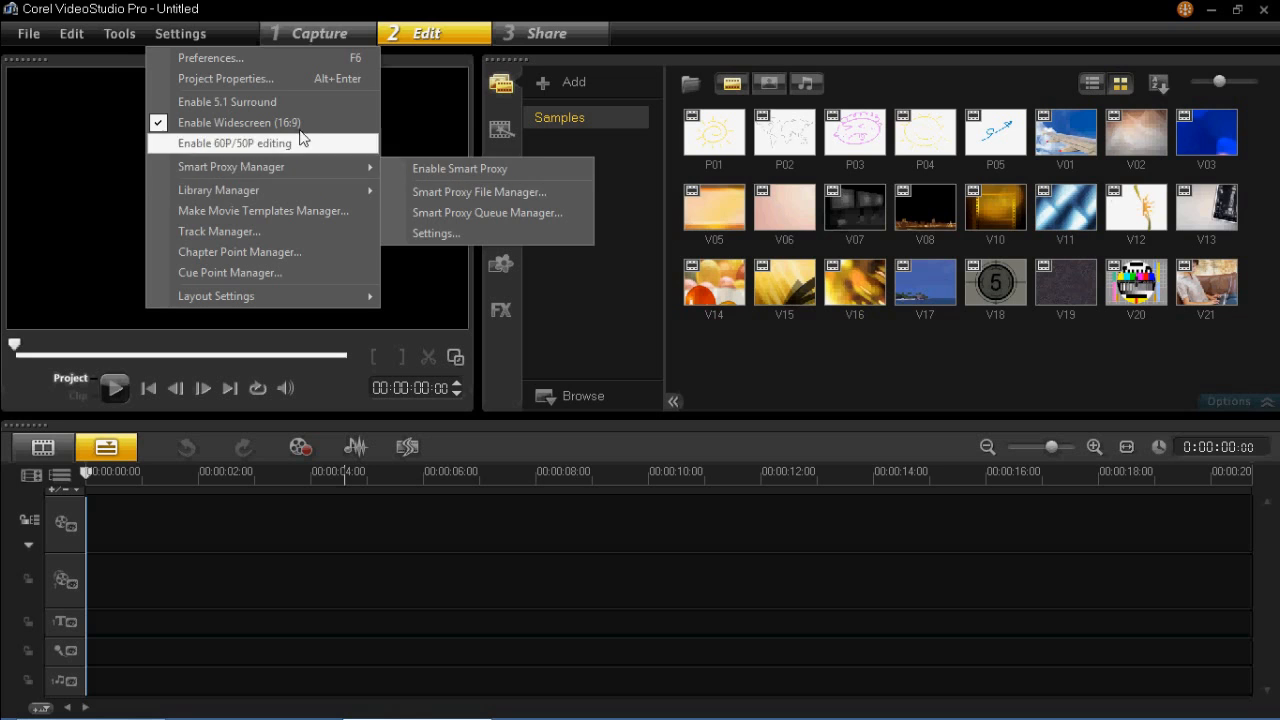
click(308, 62)
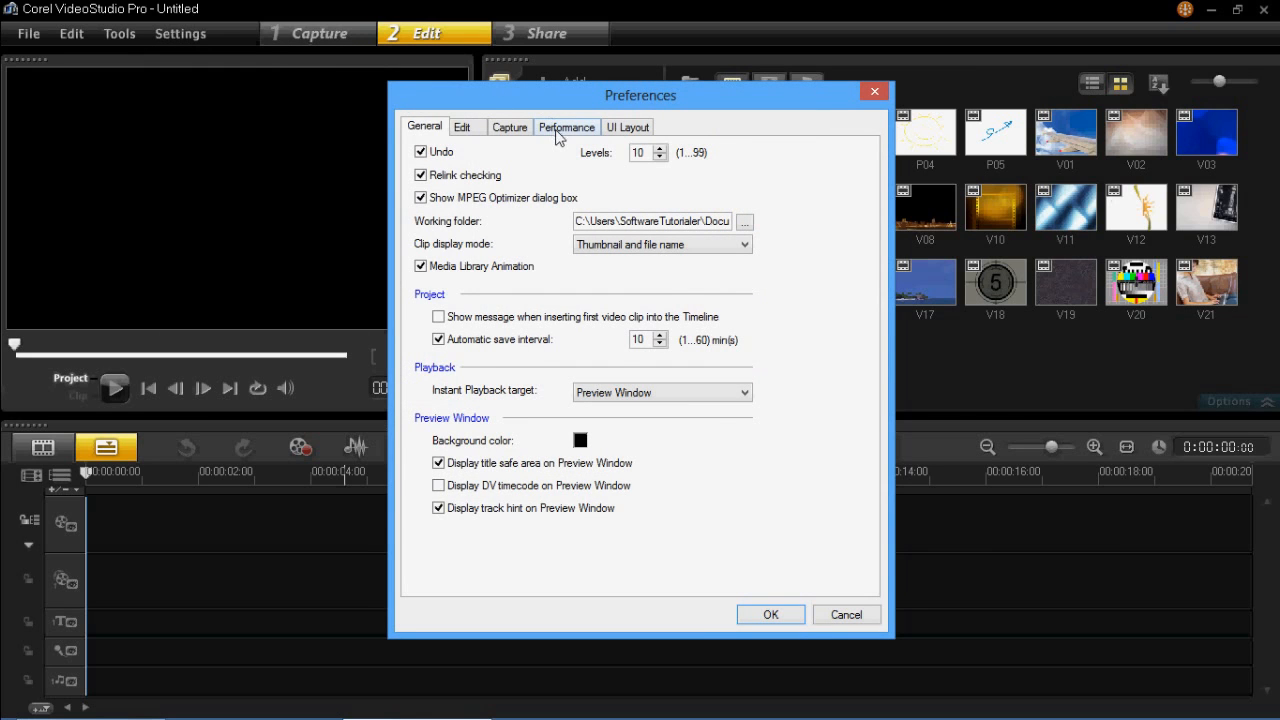
click(560, 127)
click(436, 179)
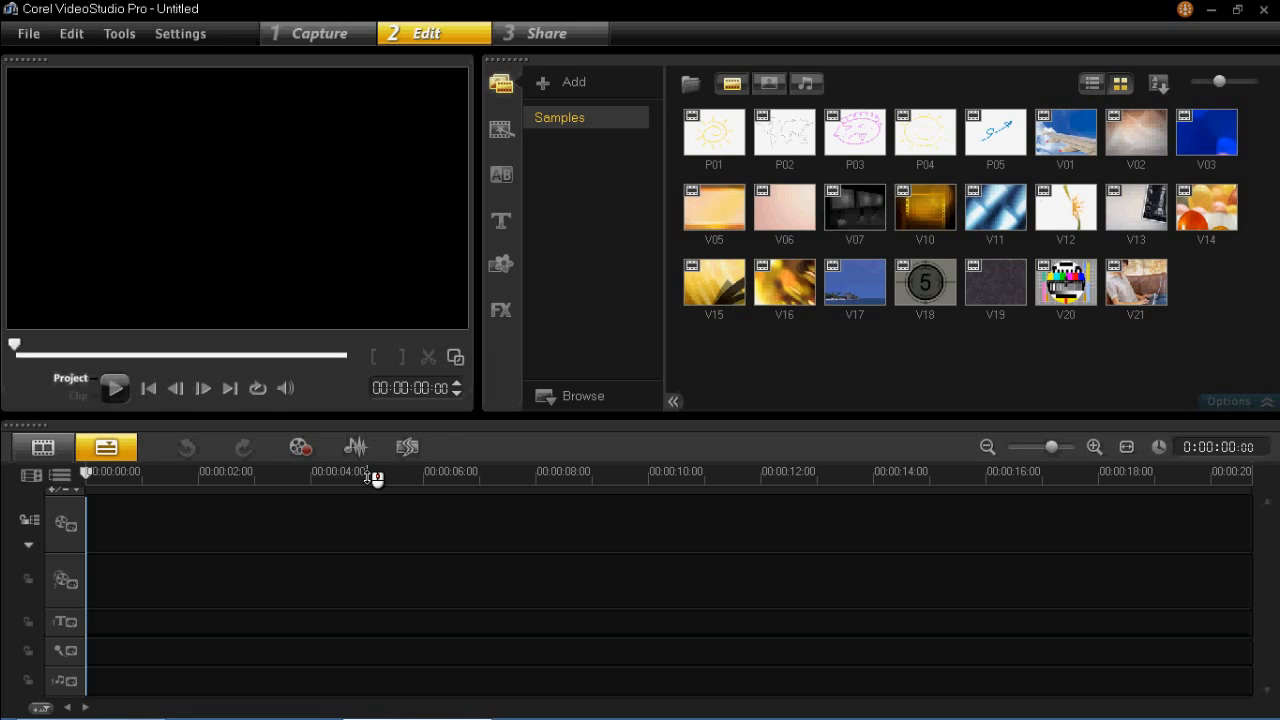
Record a voice-over starting at about 00:00:05:13 on the timeline and stop it at about 00:00:22:14
click(317, 478)
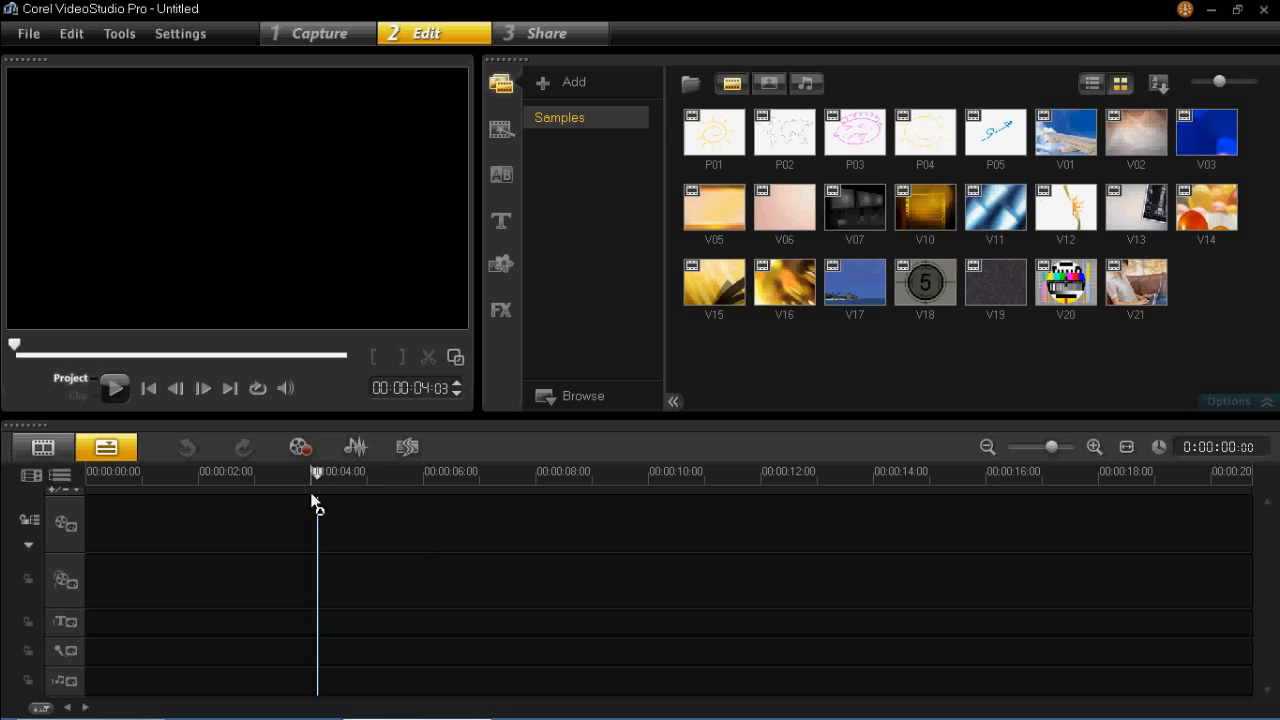
click(408, 478)
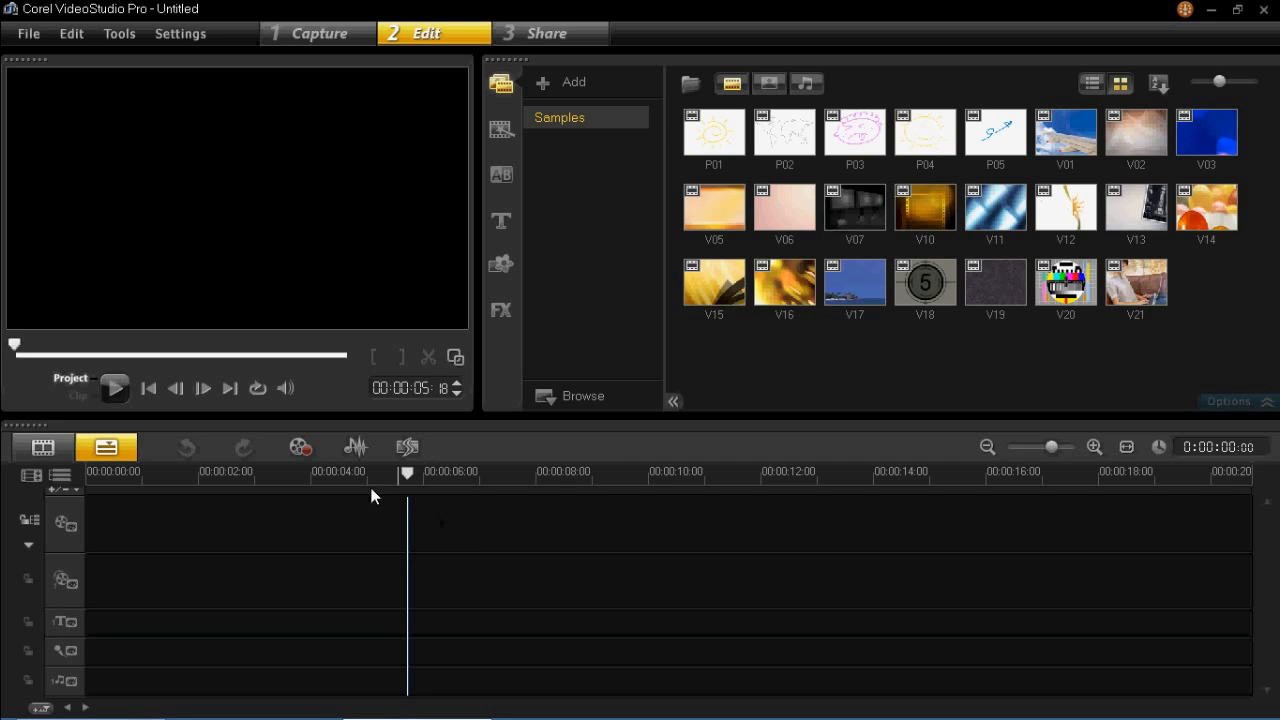
click(294, 449)
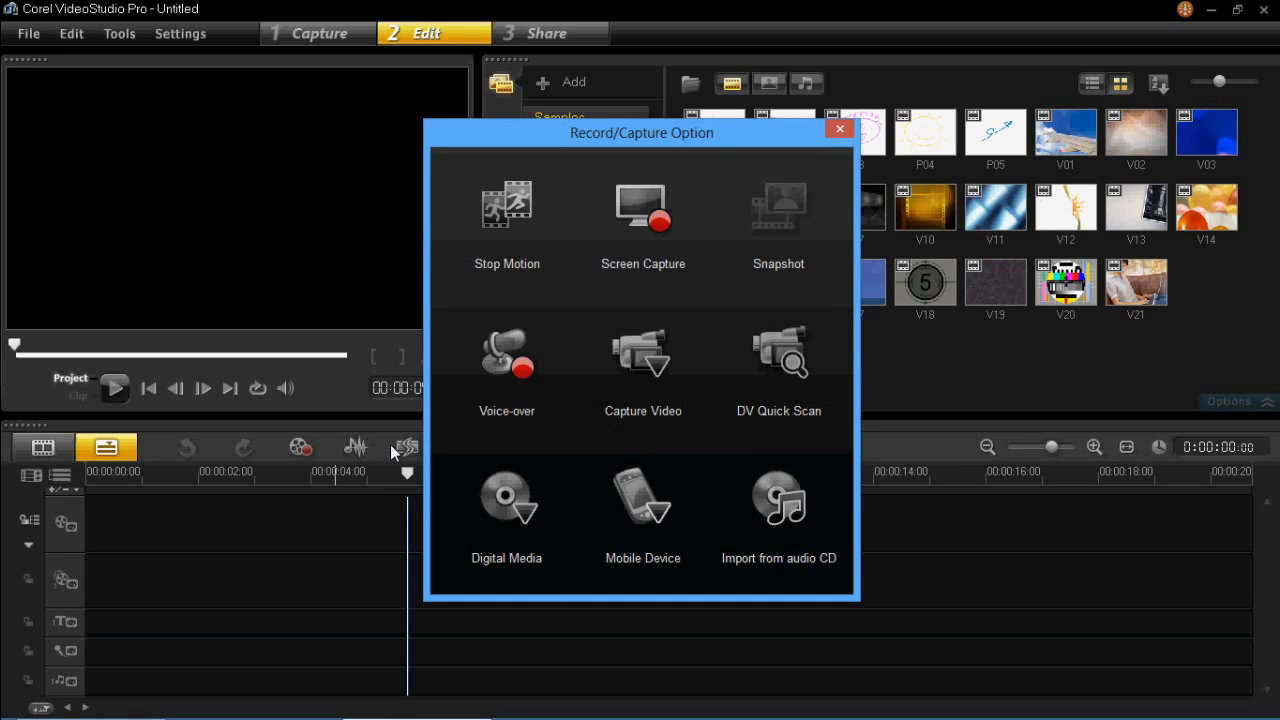
click(522, 350)
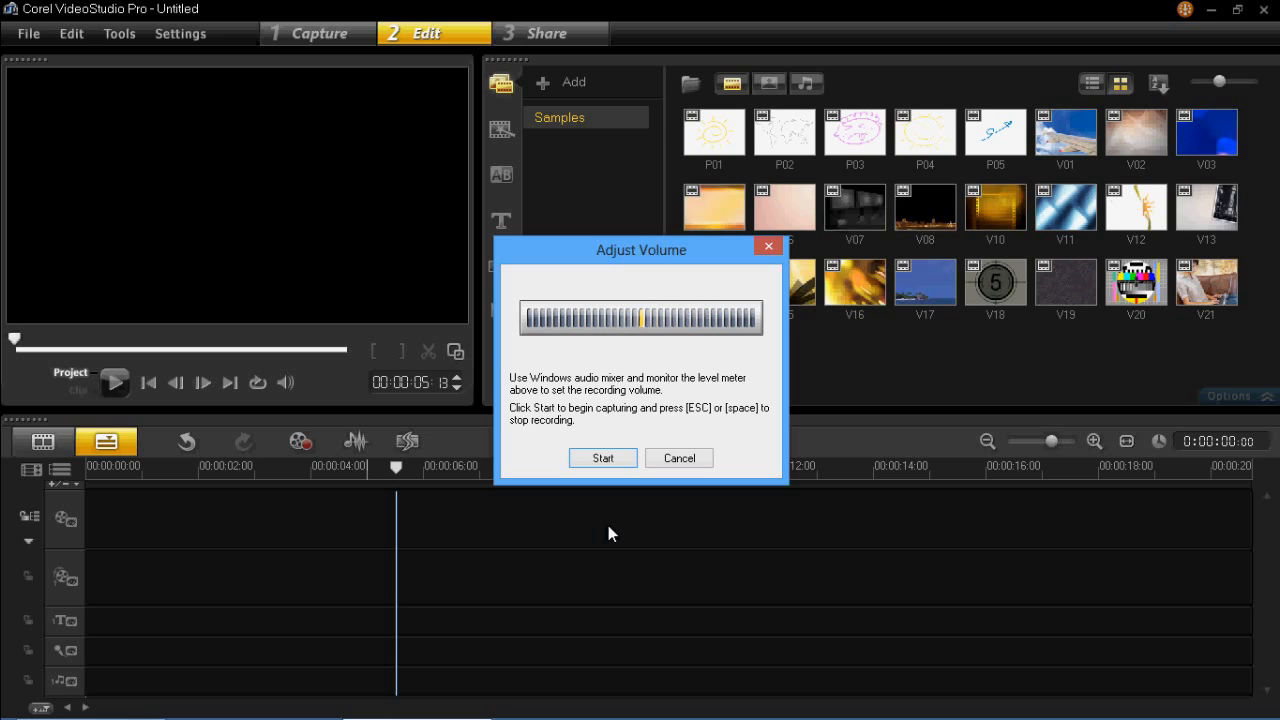
click(613, 458)
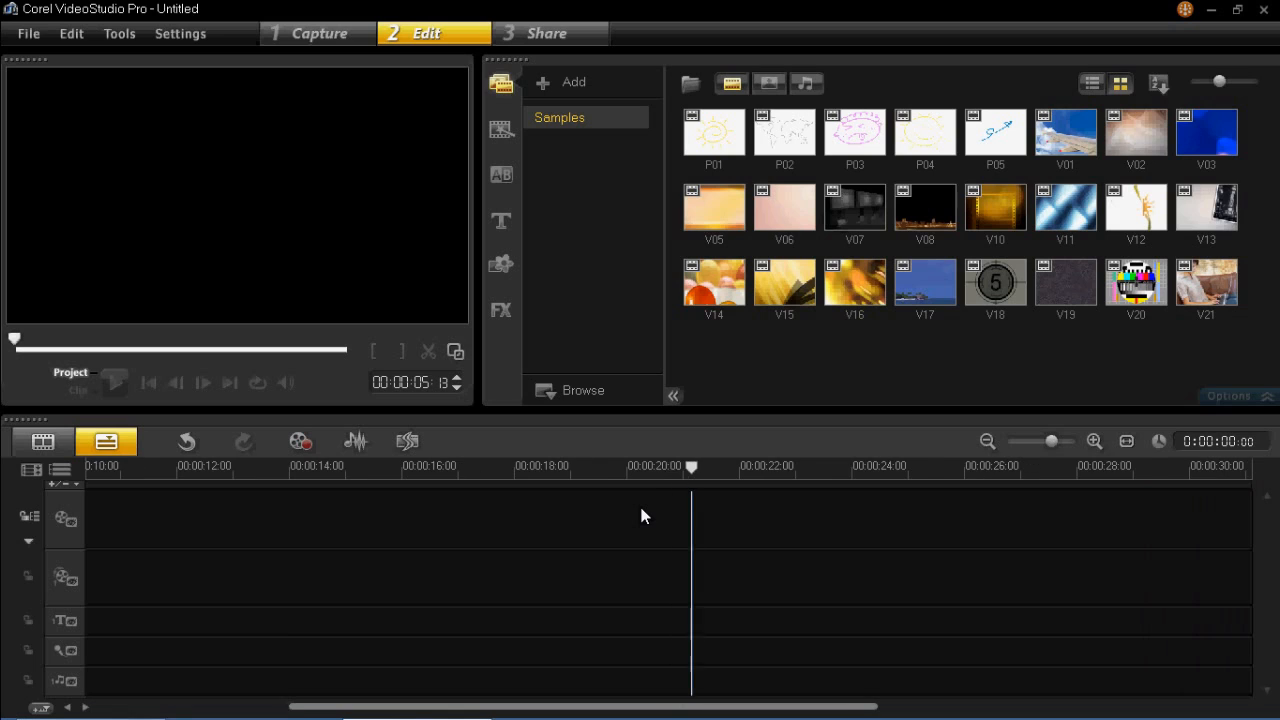
key(Escape)
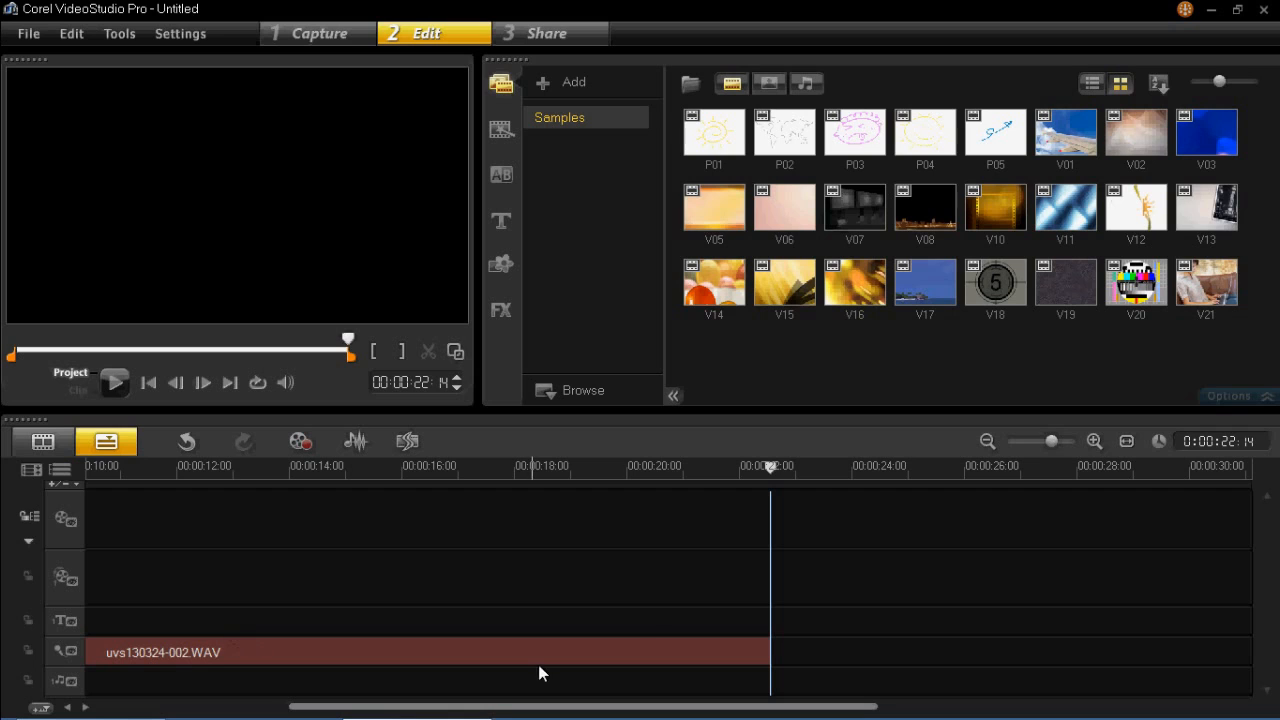
Trim the end of the recorded voice-over clip to a duration of about 12:19
click(657, 646)
drag(766, 652, 528, 620)
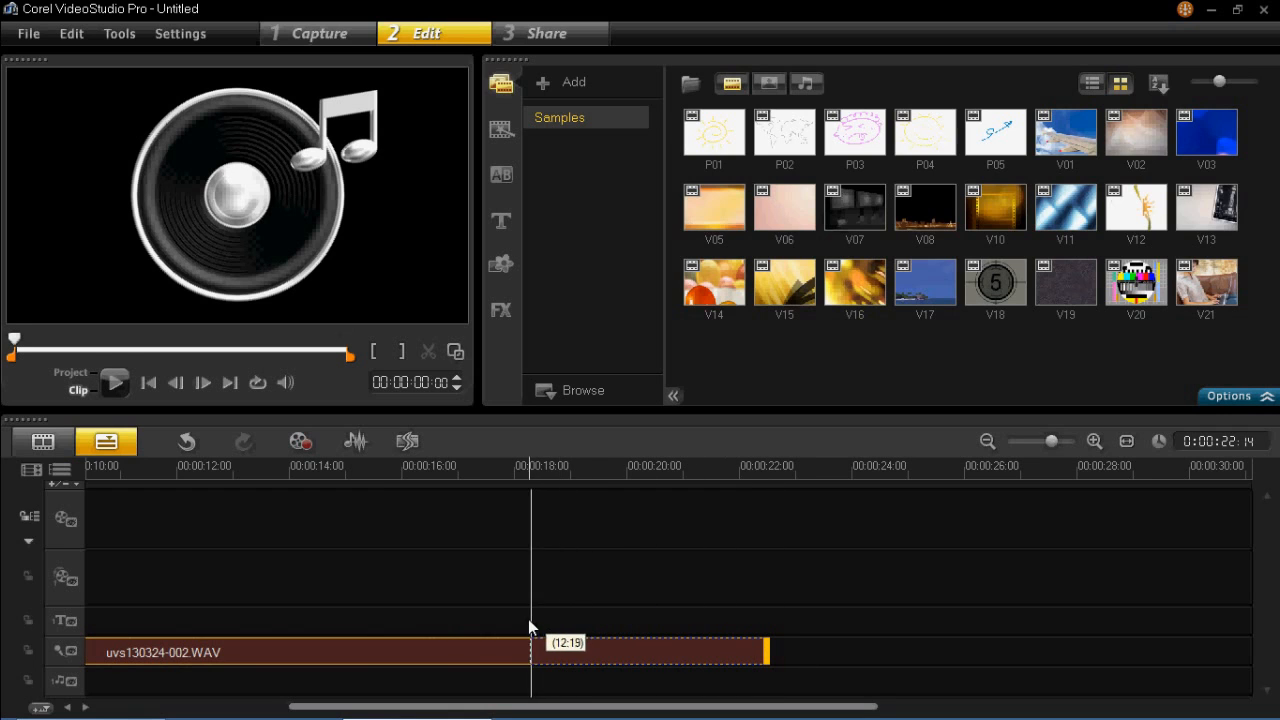